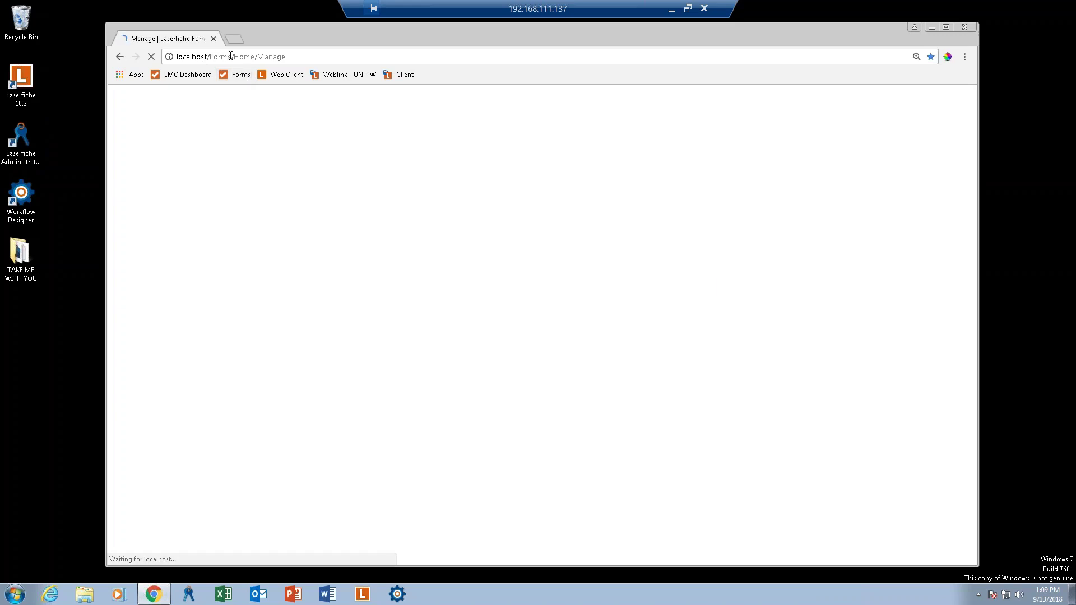
# Go to the Forms Design area to bring up the process chooser listing five processes.
pyautogui.click(228, 56)
pyautogui.click(232, 57)
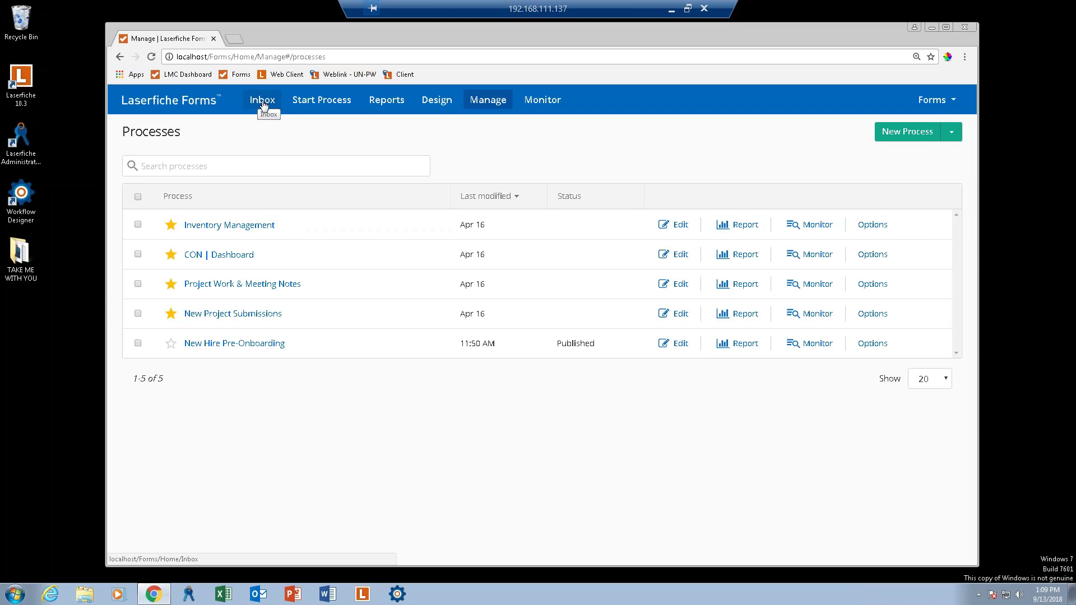
pyautogui.click(448, 101)
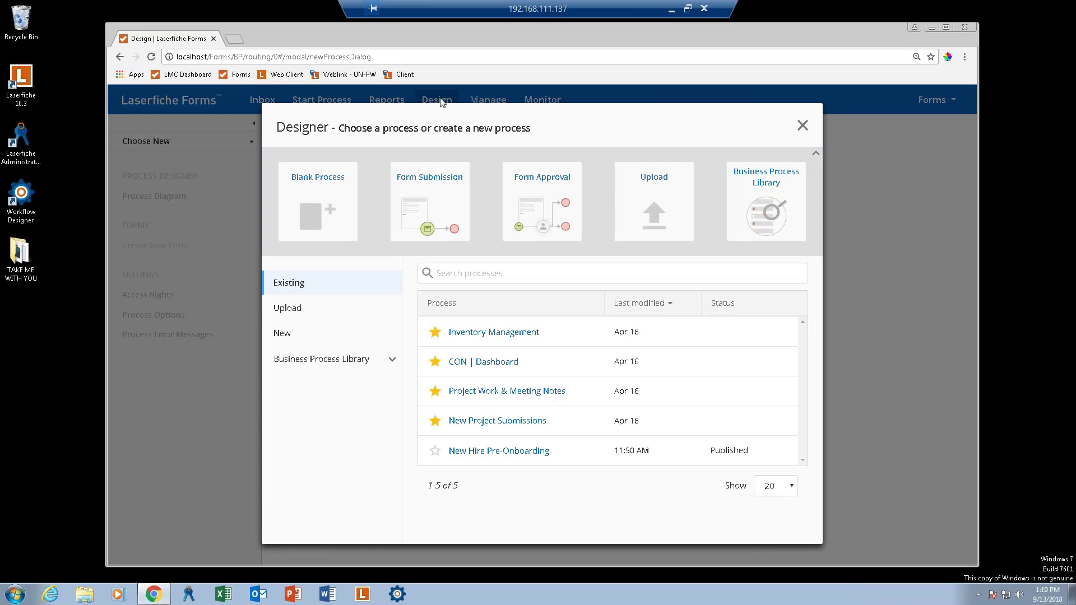
# Search the Business Process Library for 'new hire' and open the New Hire Pre-Onboarding template.
pyautogui.click(354, 360)
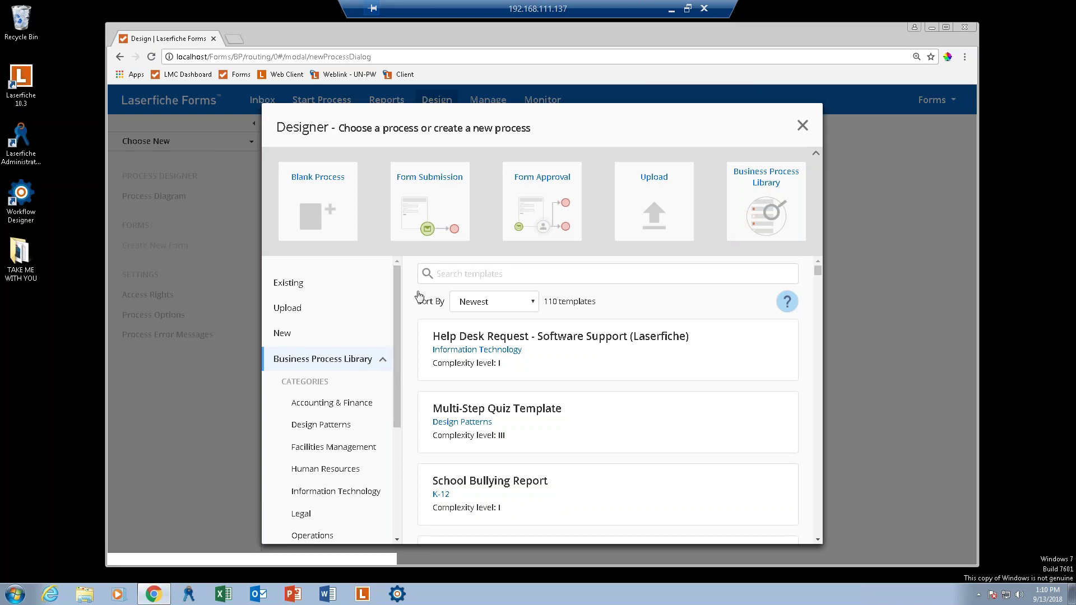
pyautogui.click(456, 275)
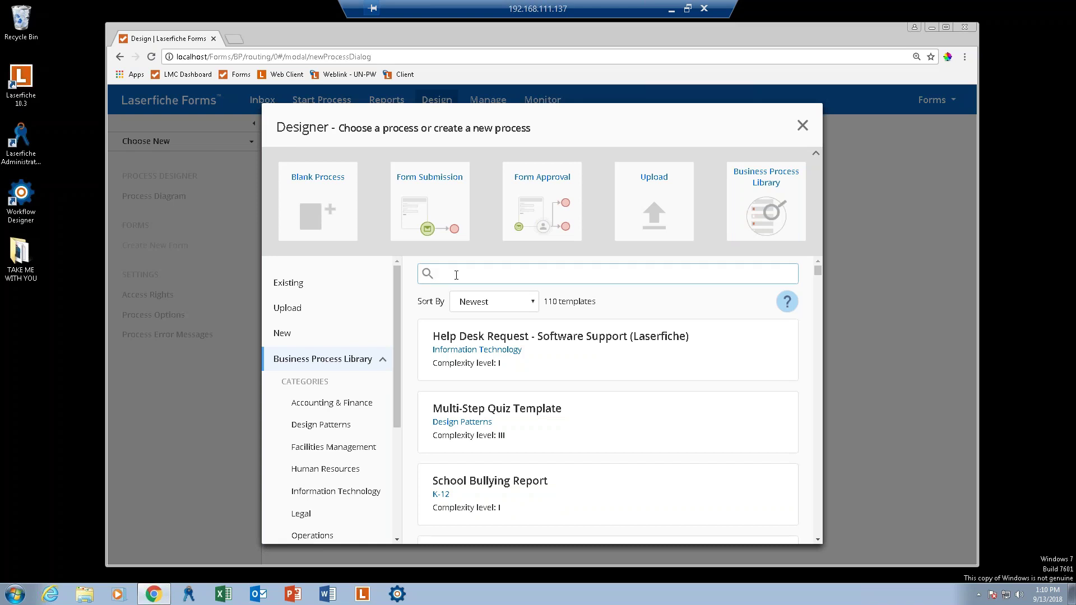
pyautogui.write('new hire')
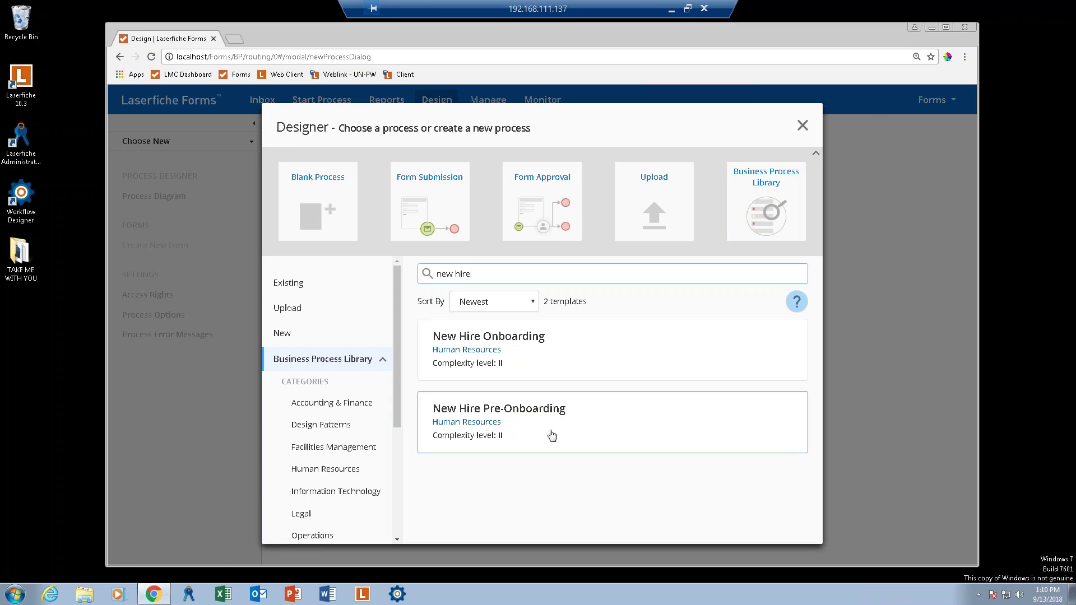
pyautogui.click(536, 423)
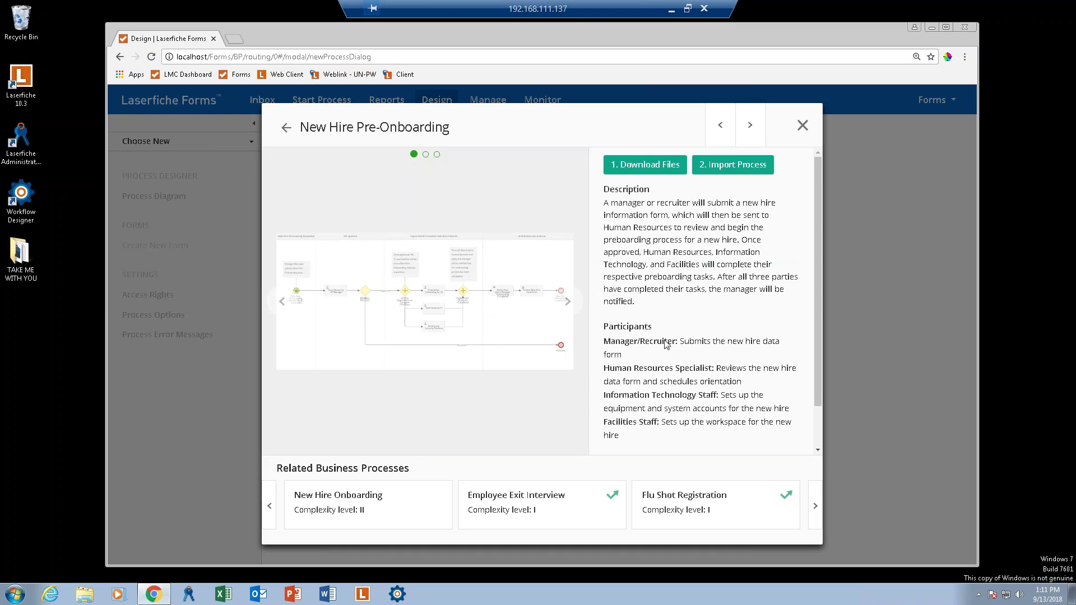
# Review the template description and download its repository briefcase (.lfb) from Download Files.
pyautogui.moveTo(815, 267); pyautogui.dragTo(839, 389)
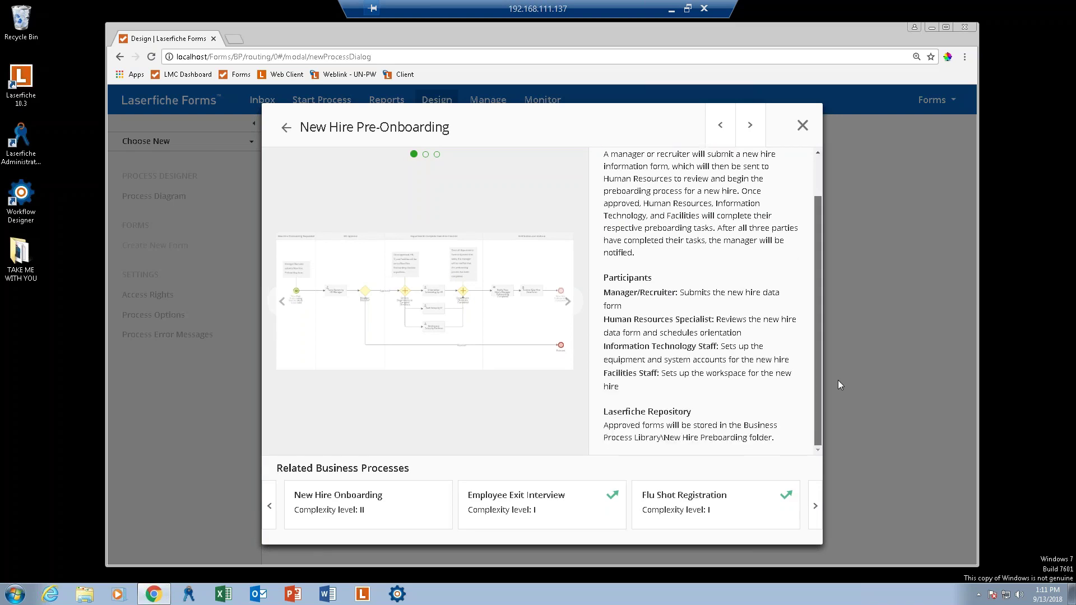
pyautogui.scroll(1, 805, 234)
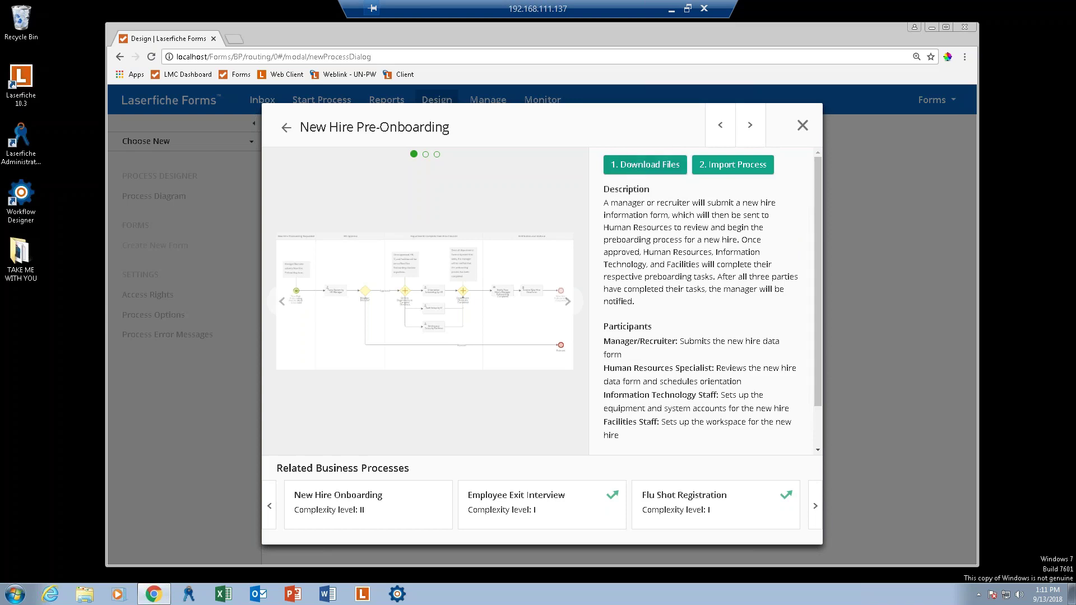
pyautogui.click(637, 166)
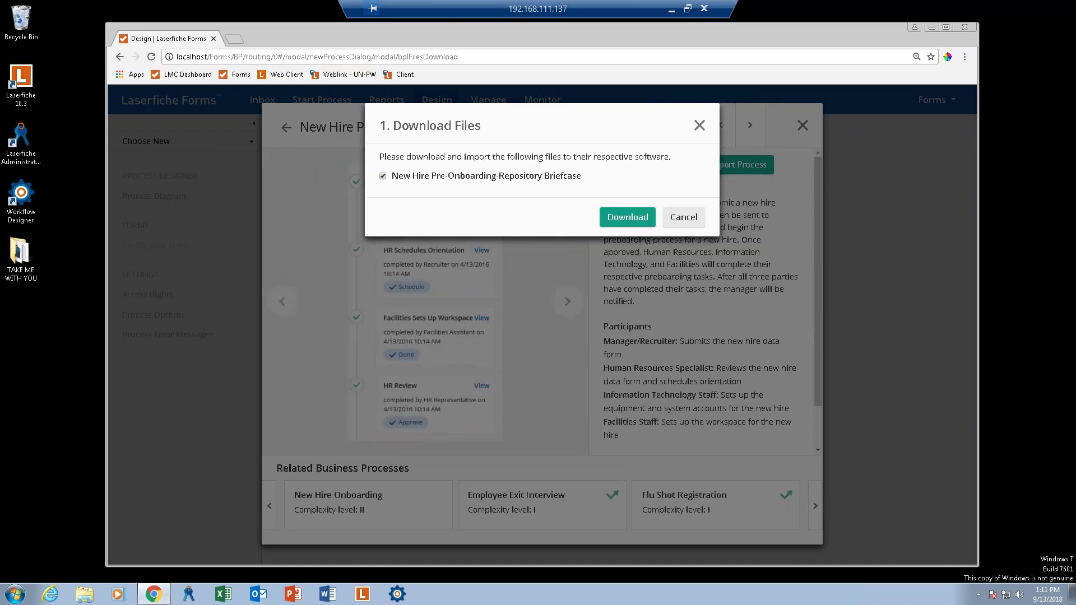
pyautogui.click(627, 217)
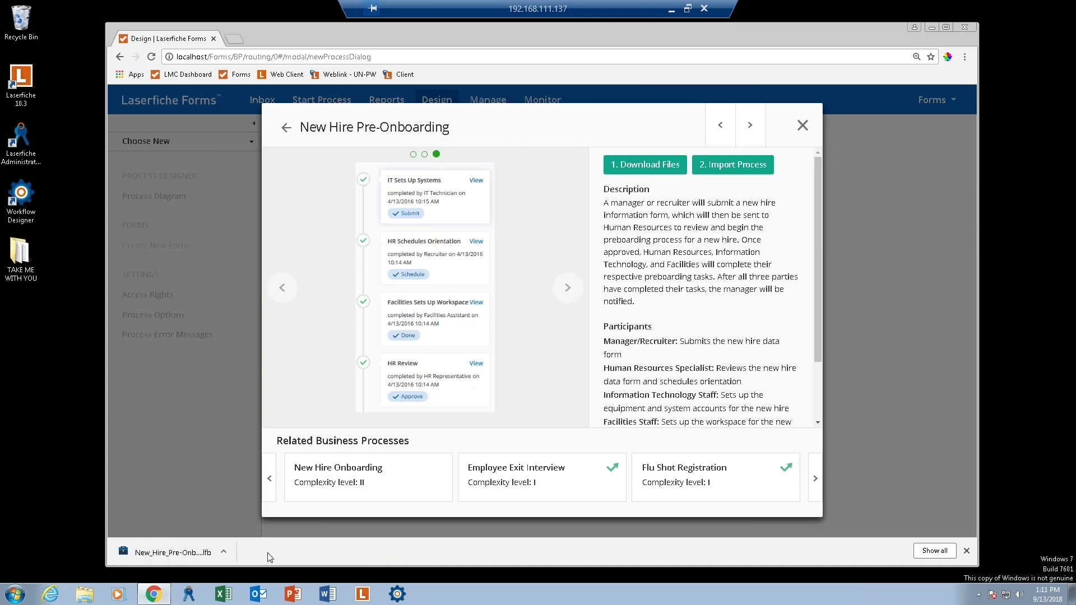
# Locate the downloaded briefcase in its Downloads folder, then start a blank browser tab.
pyautogui.rightClick(190, 557)
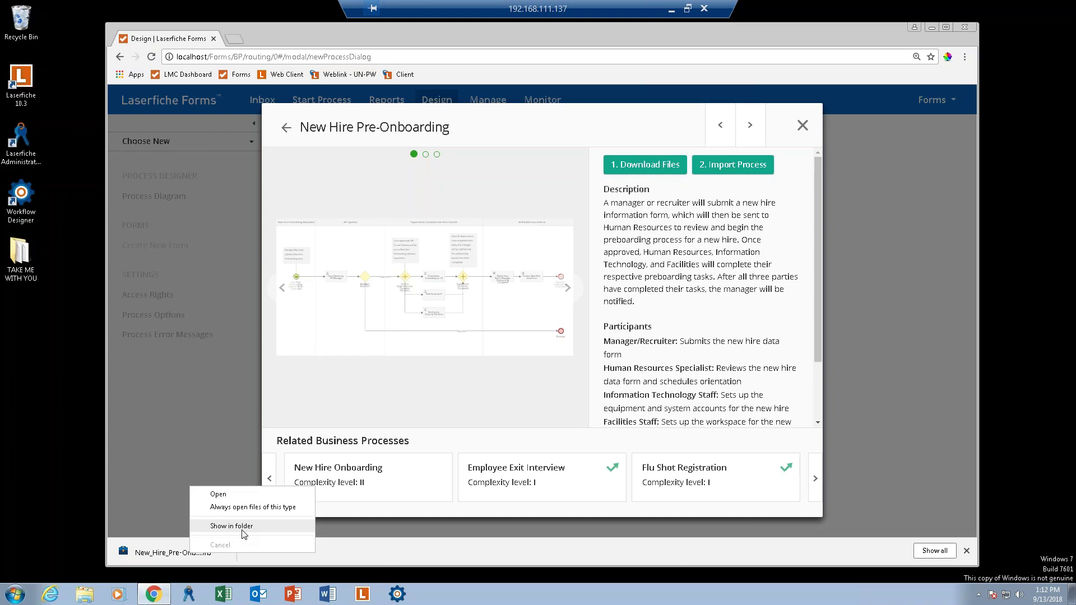
pyautogui.click(243, 529)
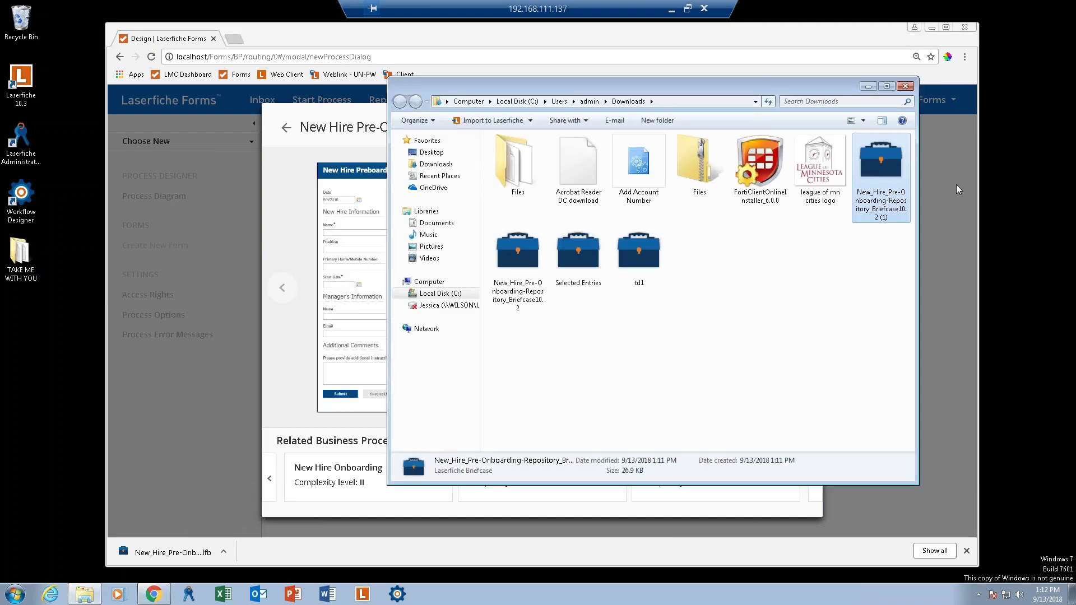
pyautogui.click(868, 86)
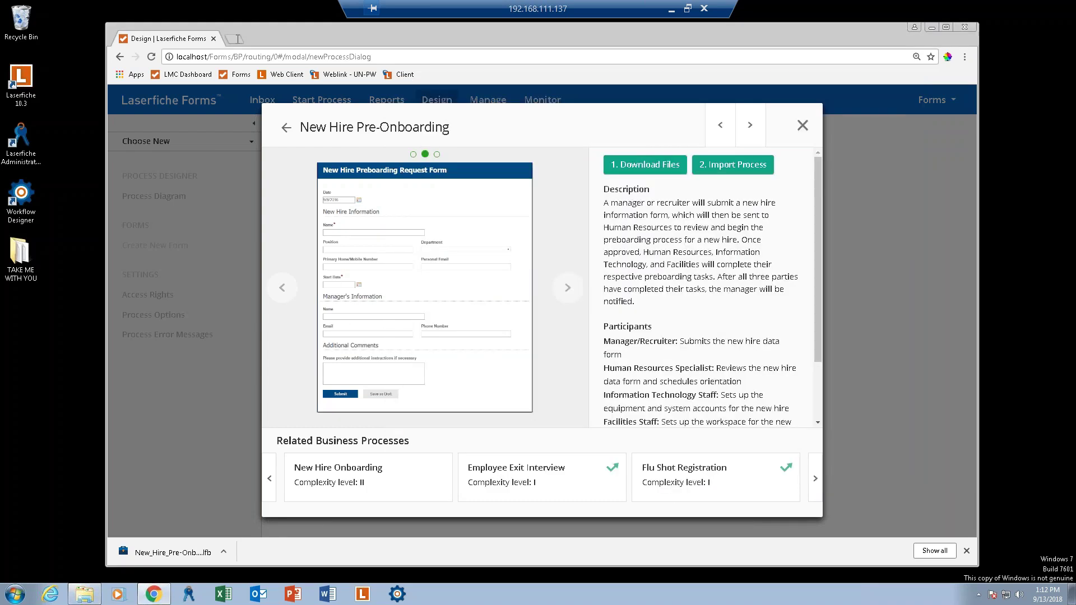
pyautogui.click(236, 40)
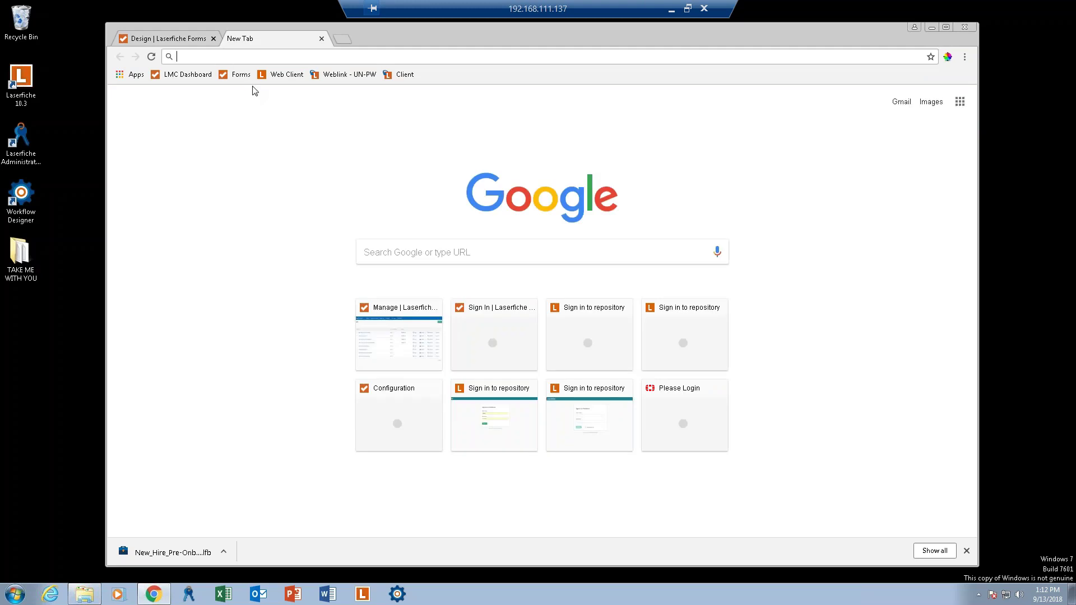
# Open the Web Client and sign in to the LF103Demo repository.
pyautogui.click(276, 74)
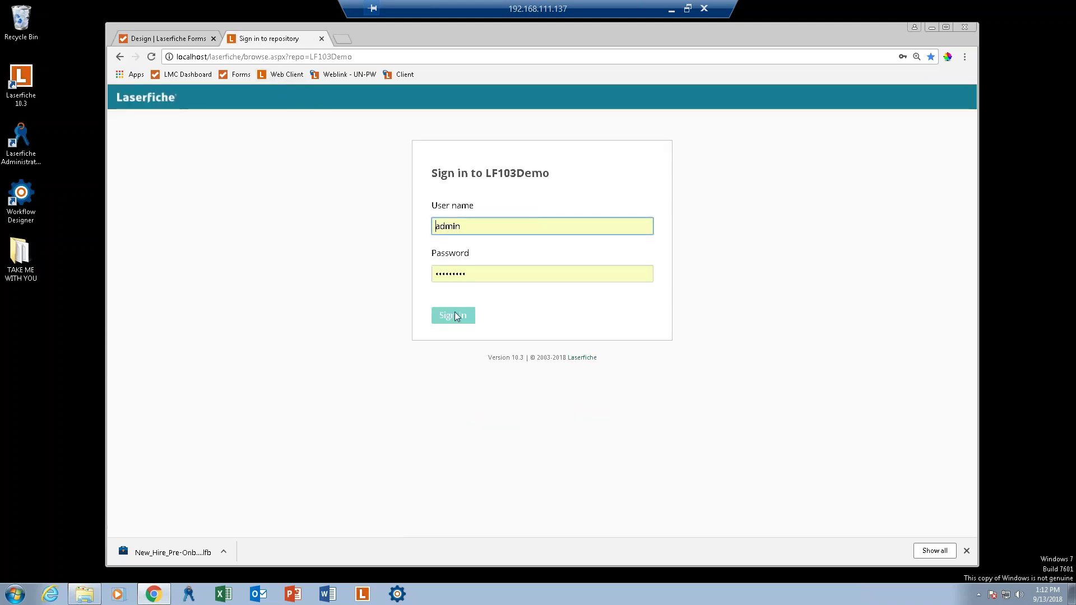
pyautogui.click(455, 315)
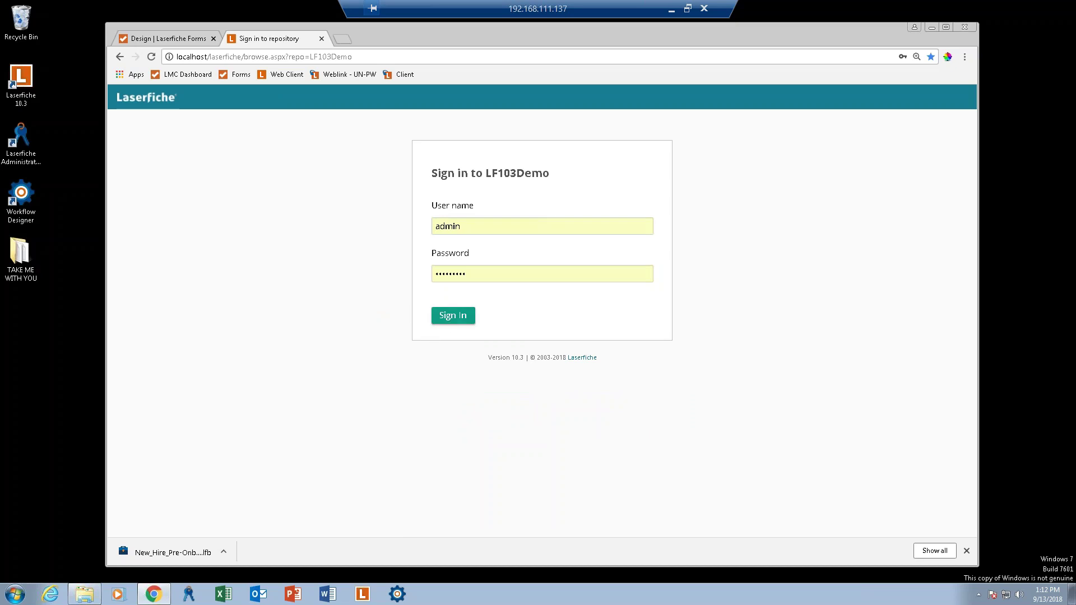
pyautogui.click(448, 316)
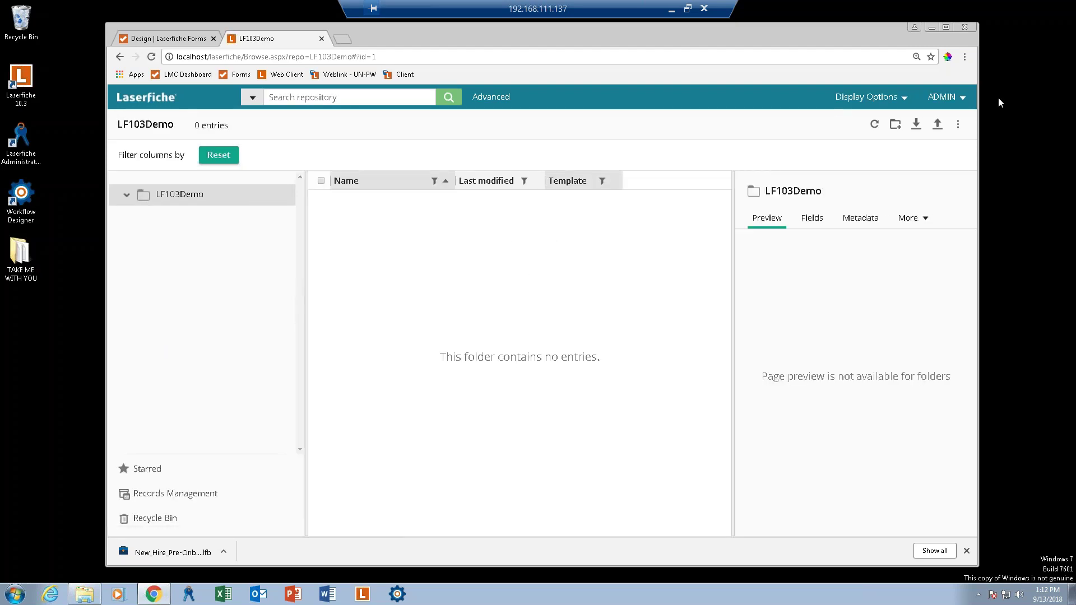
# Upload the New Hire Pre-Onboarding briefcase .lfb from Downloads into the Import Files dialog.
pyautogui.click(936, 125)
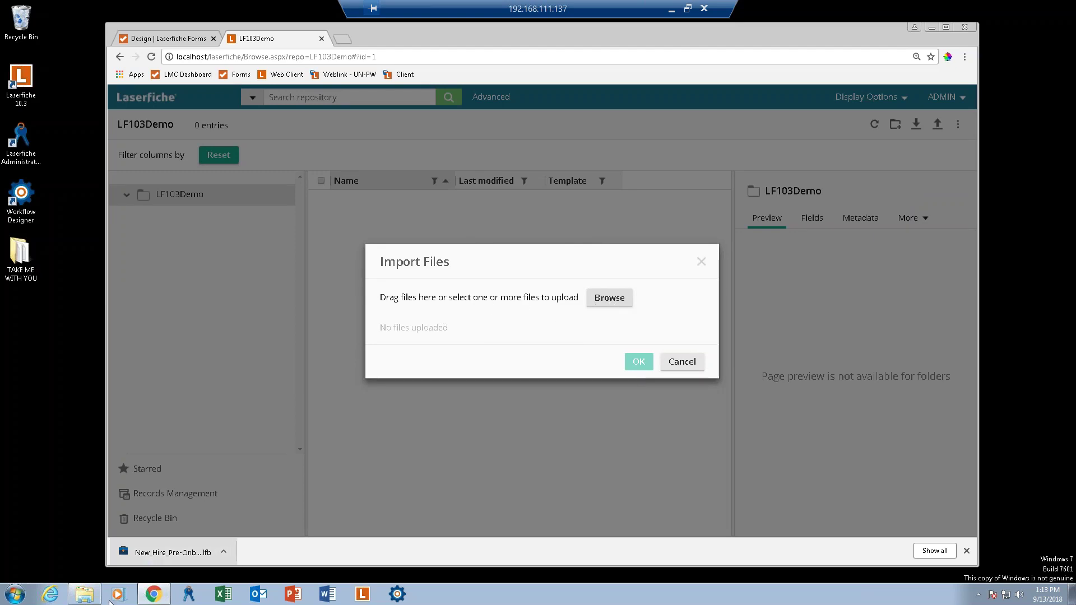
pyautogui.moveTo(94, 599)
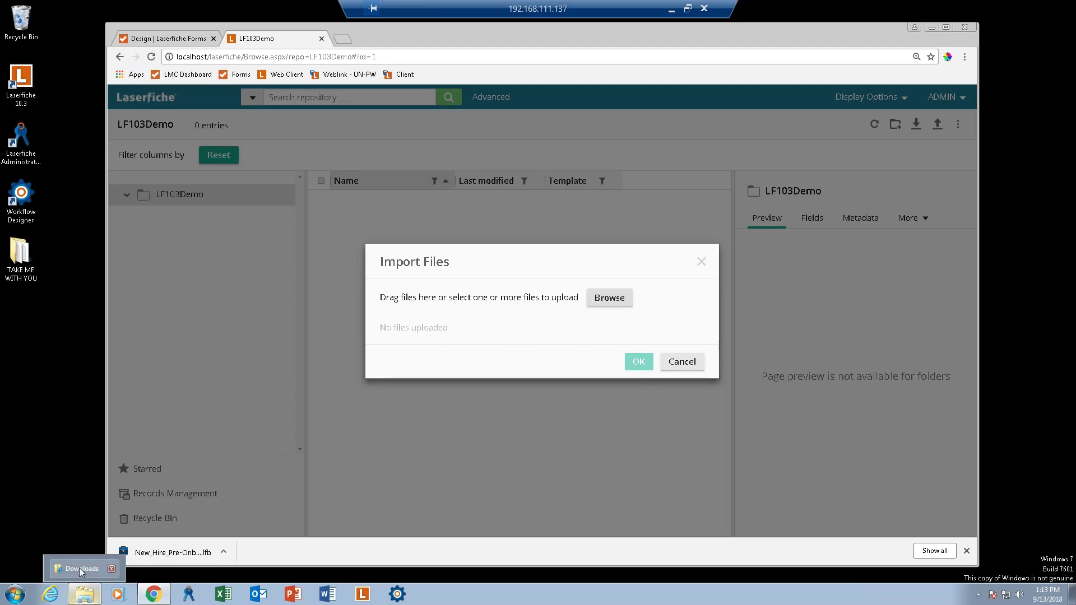
pyautogui.click(80, 570)
pyautogui.moveTo(674, 86); pyautogui.dragTo(81, 165)
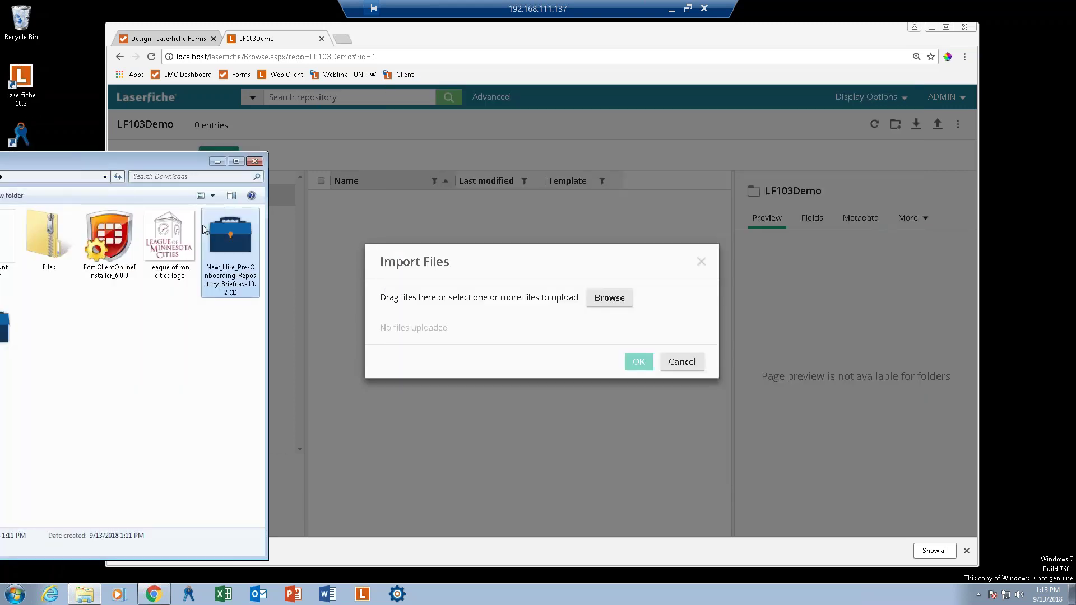
pyautogui.moveTo(223, 235); pyautogui.dragTo(490, 319)
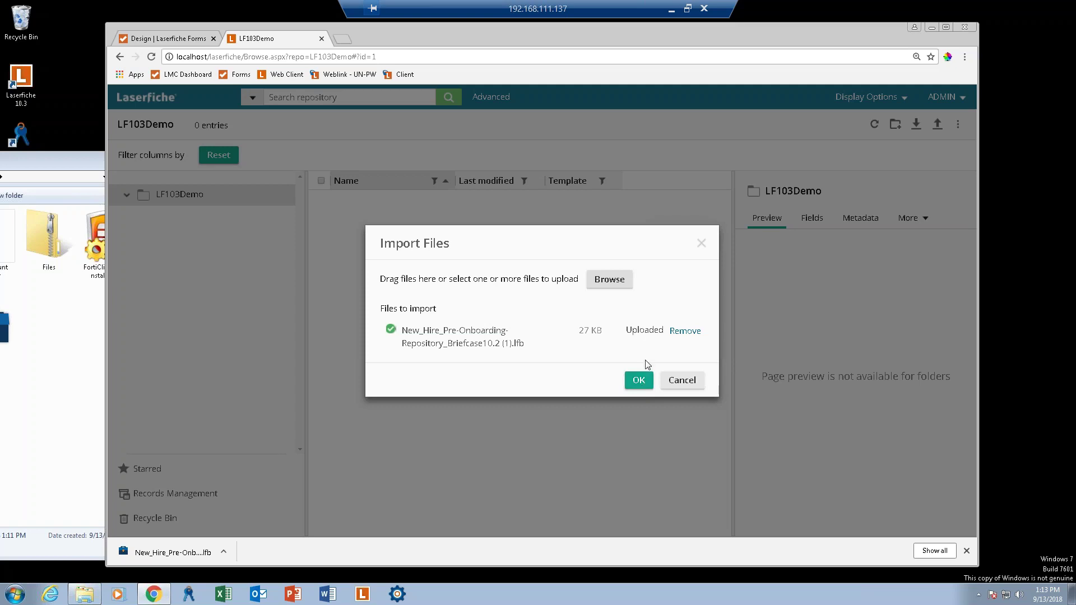
# Import the briefcase into the root folder with Merge on, accepting the New Hire Preboarding template.
pyautogui.click(638, 381)
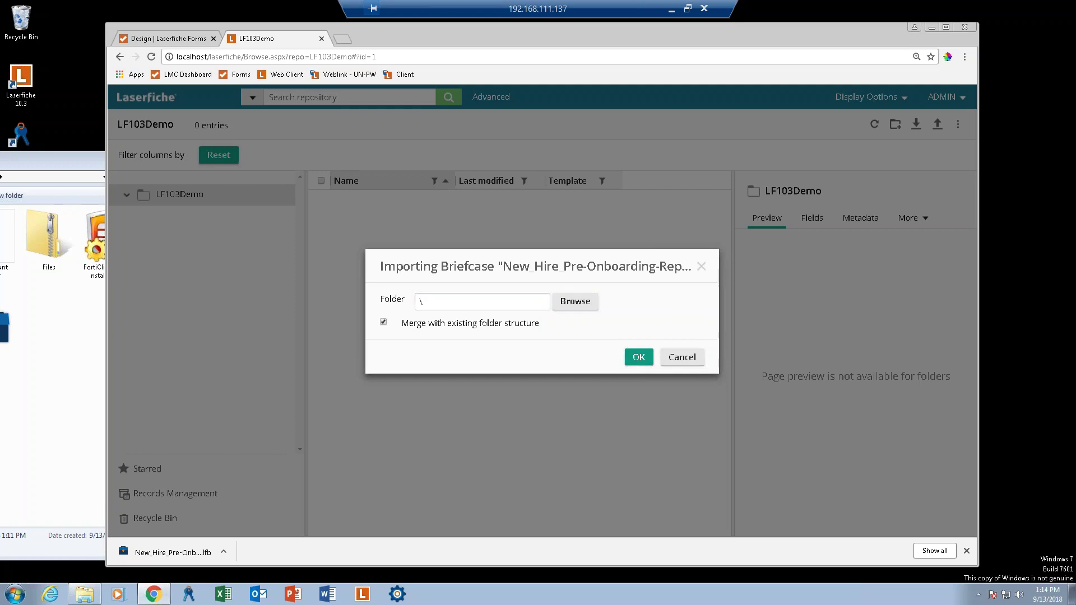
pyautogui.click(642, 358)
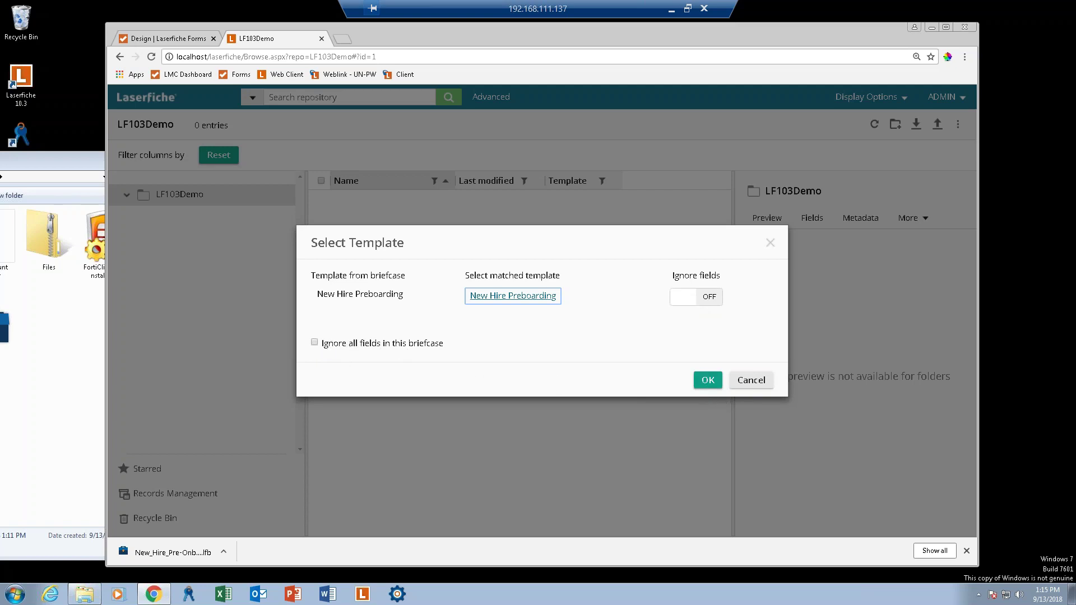
pyautogui.click(707, 381)
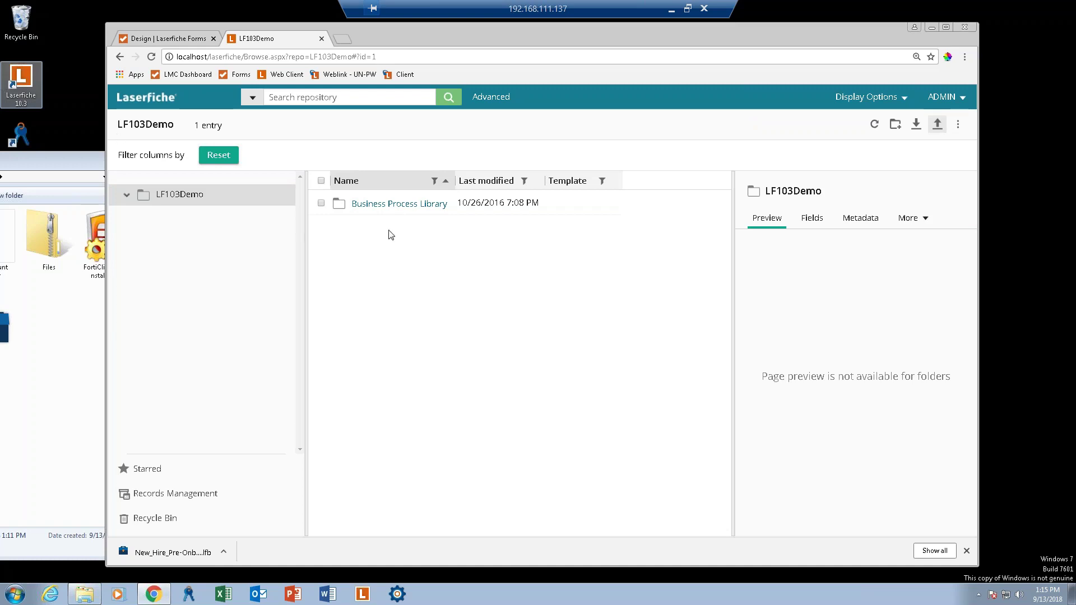
# Browse Business Process Library > New Hire Preboarding, then return to the Forms template page.
pyautogui.click(362, 209)
pyautogui.click(361, 204)
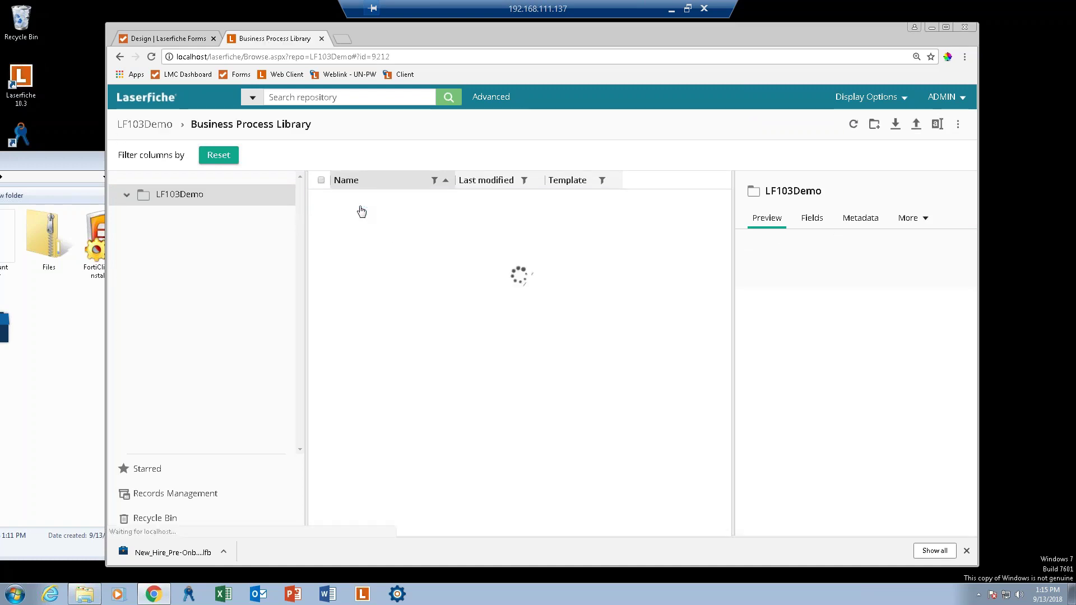
pyautogui.click(391, 208)
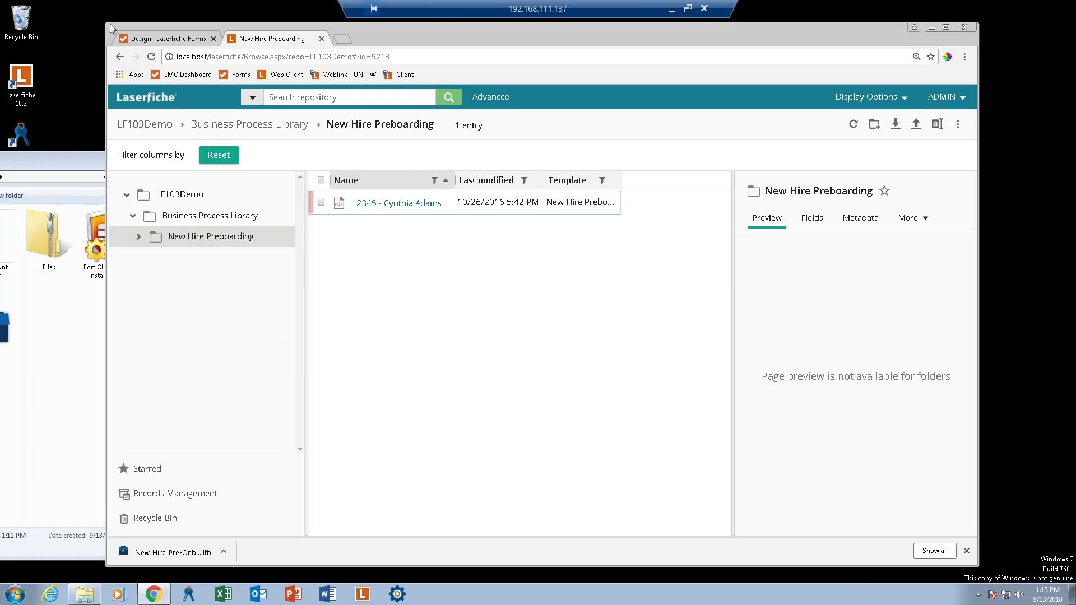
pyautogui.click(158, 43)
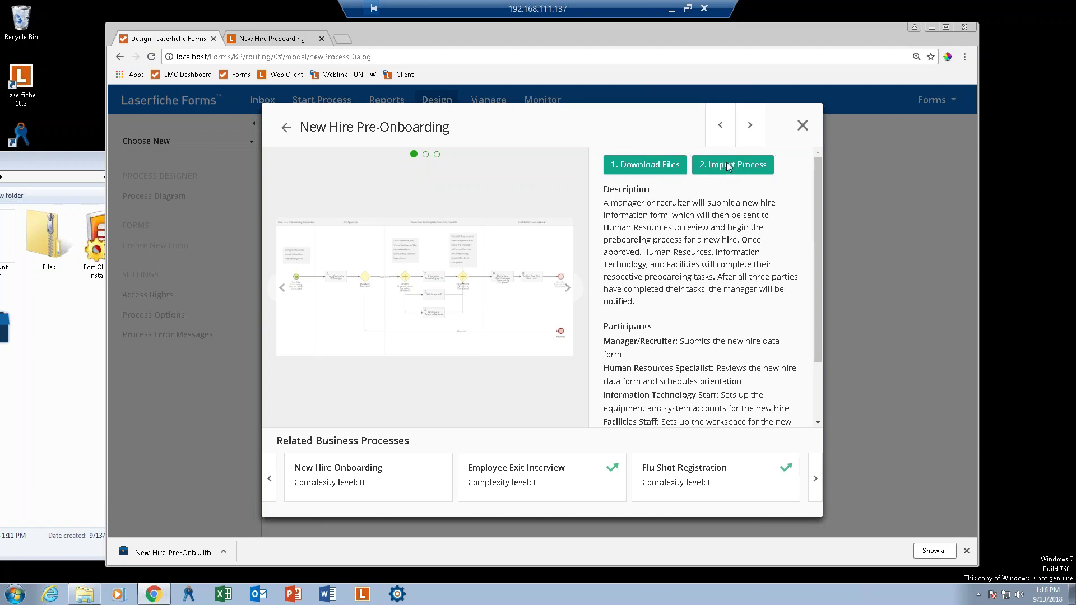
# Start Import Process for New Hire Pre-Onboarding and put the cursor in the Process Name field.
pyautogui.click(741, 166)
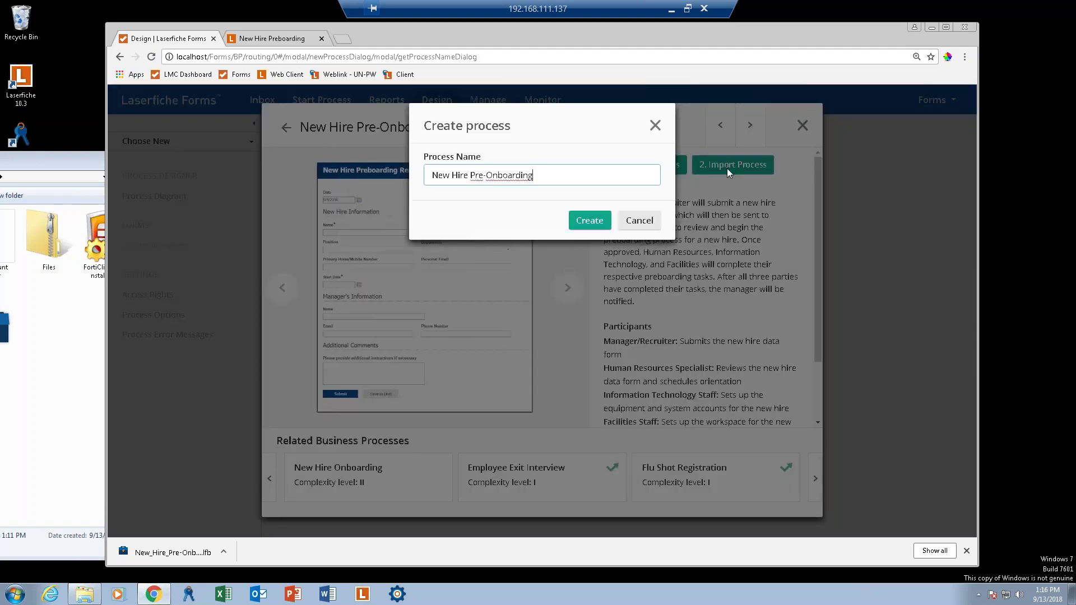
pyautogui.click(434, 175)
# Name the process 'HR | New Hire Pre-Onboarding' and create it.
pyautogui.write('HR |')
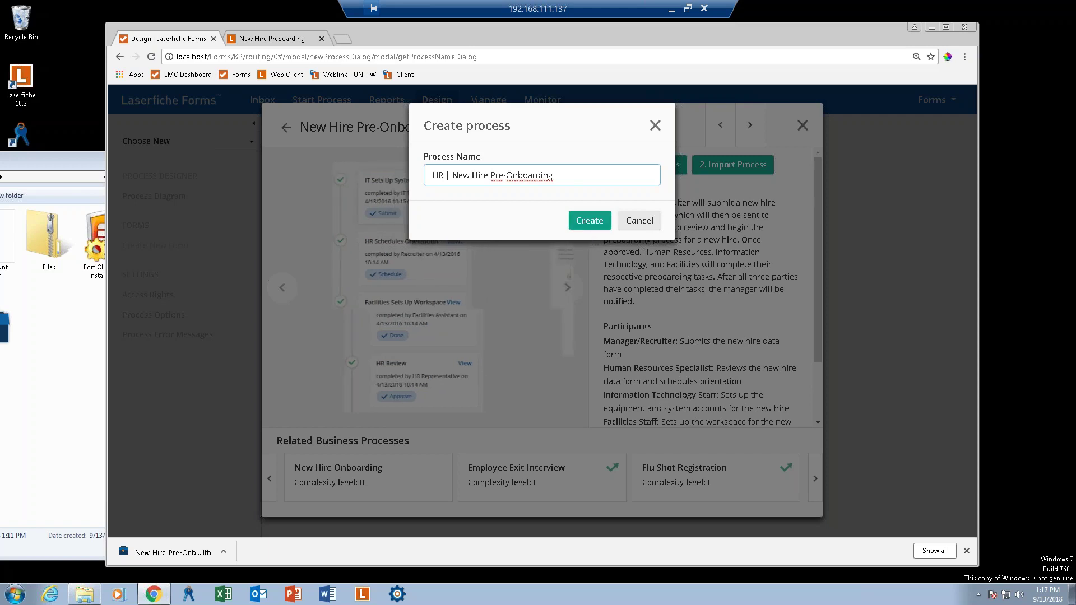
pyautogui.press('Return')
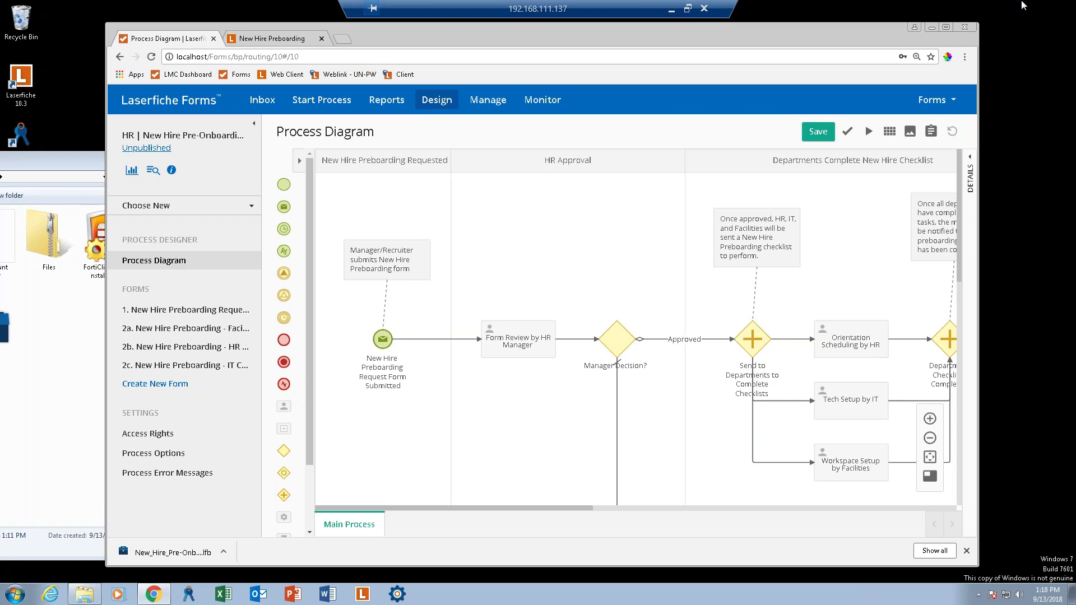
# Maximize the browser, dismiss the downloads bar, and zoom the page in two levels.
pyautogui.click(944, 29)
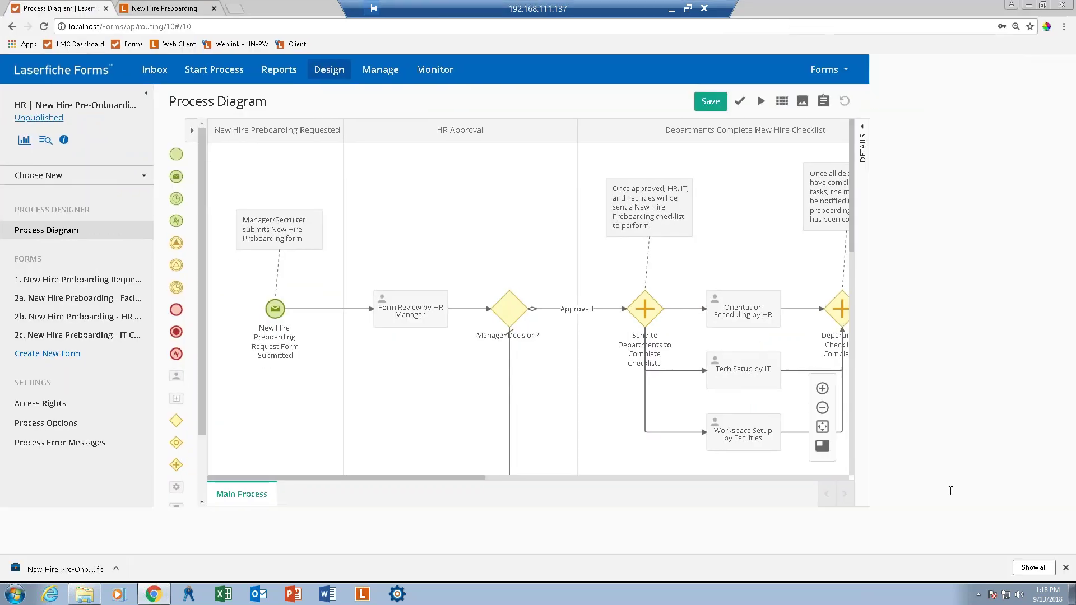
pyautogui.click(1065, 568)
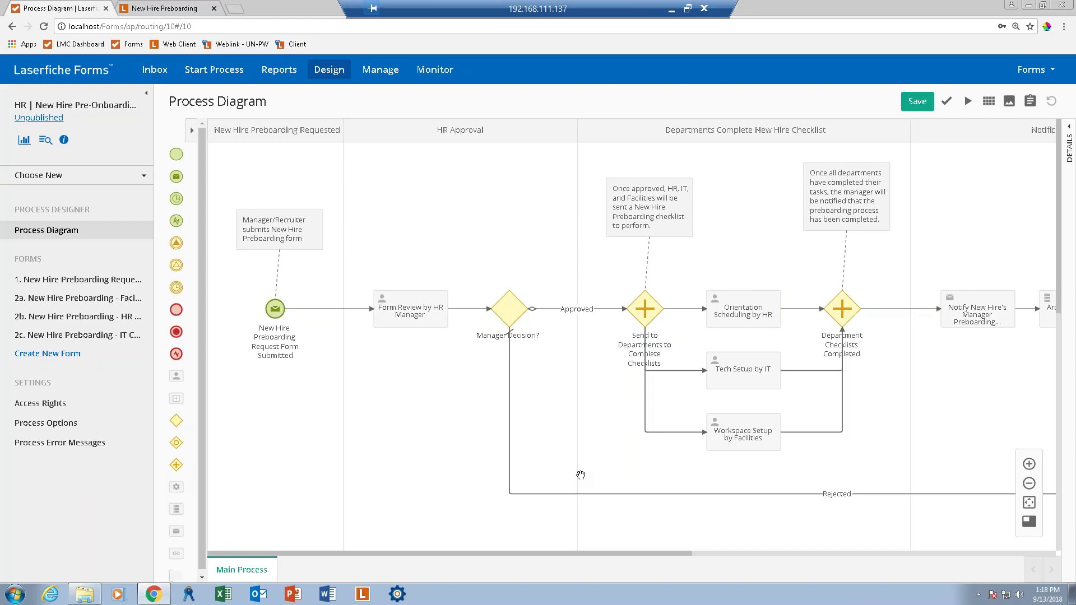
pyautogui.hotkey('ctrl', '+')
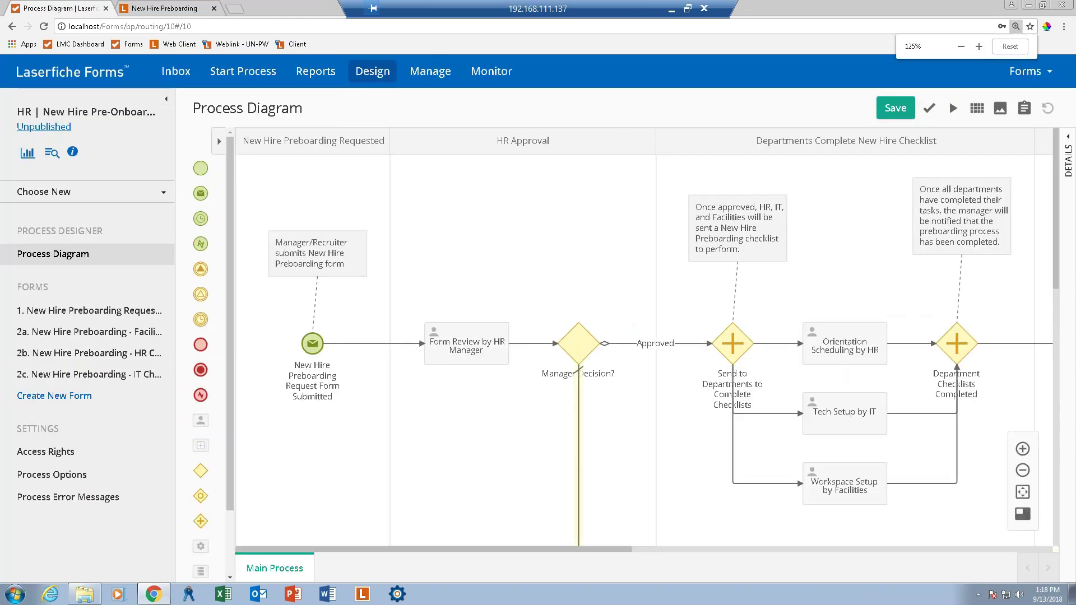
pyautogui.hotkey('ctrl', '+')
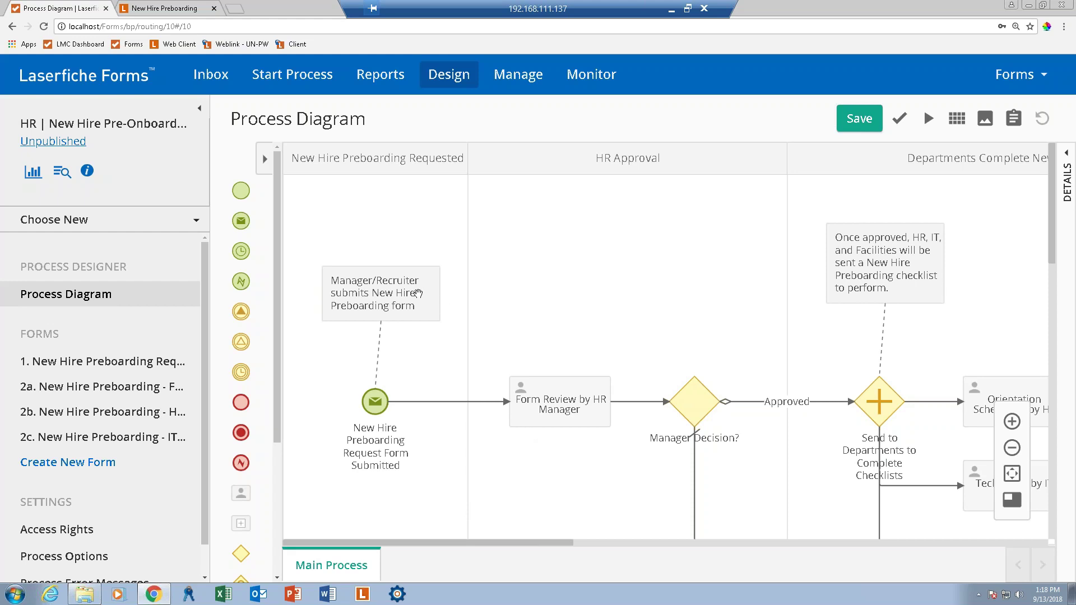
pyautogui.click(380, 315)
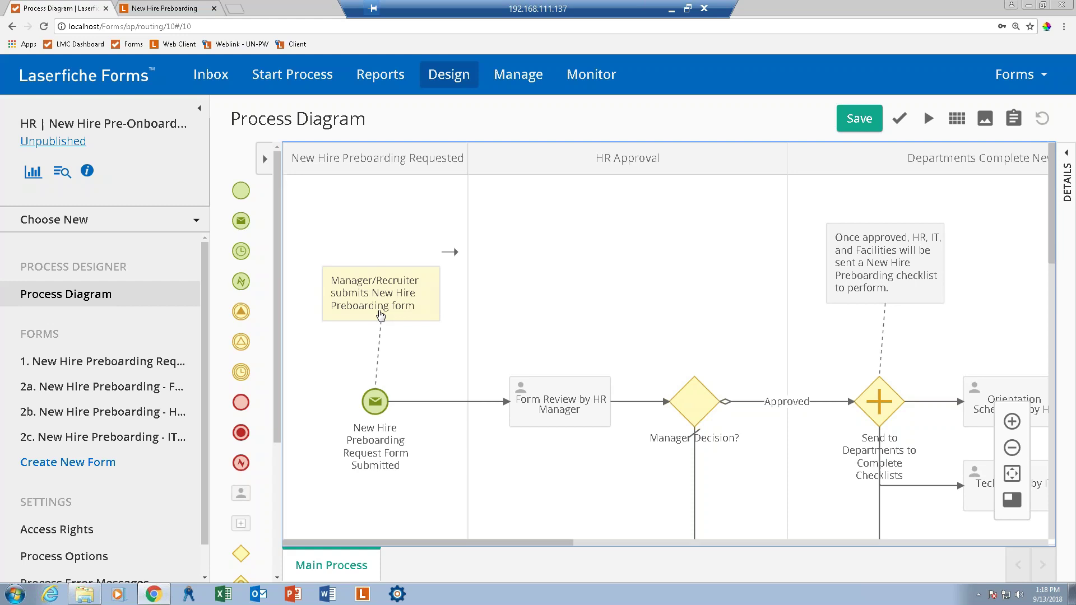
pyautogui.doubleClick(385, 300)
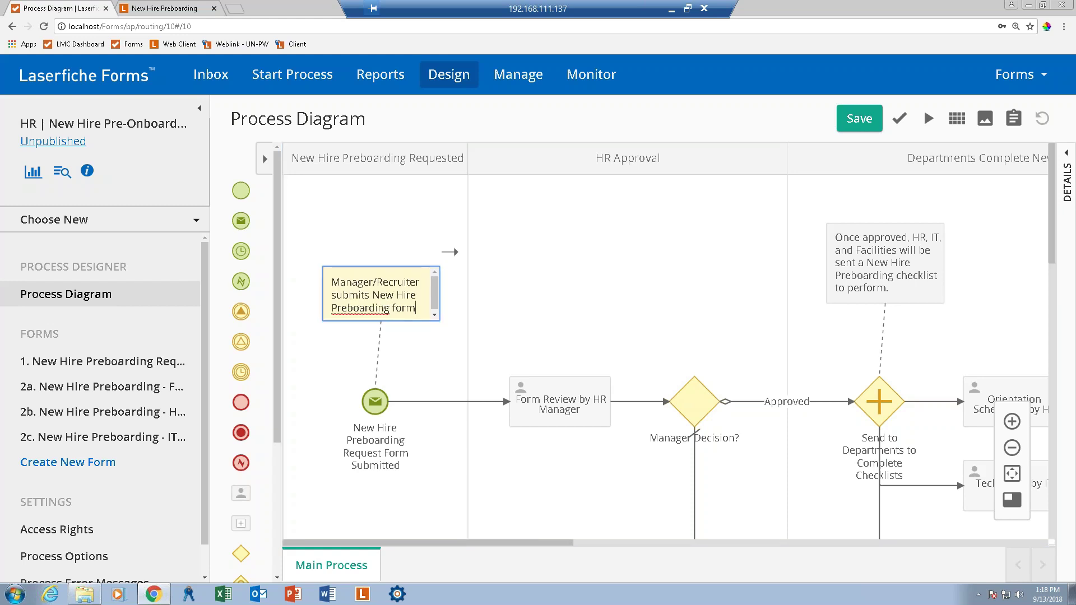
pyautogui.click(375, 411)
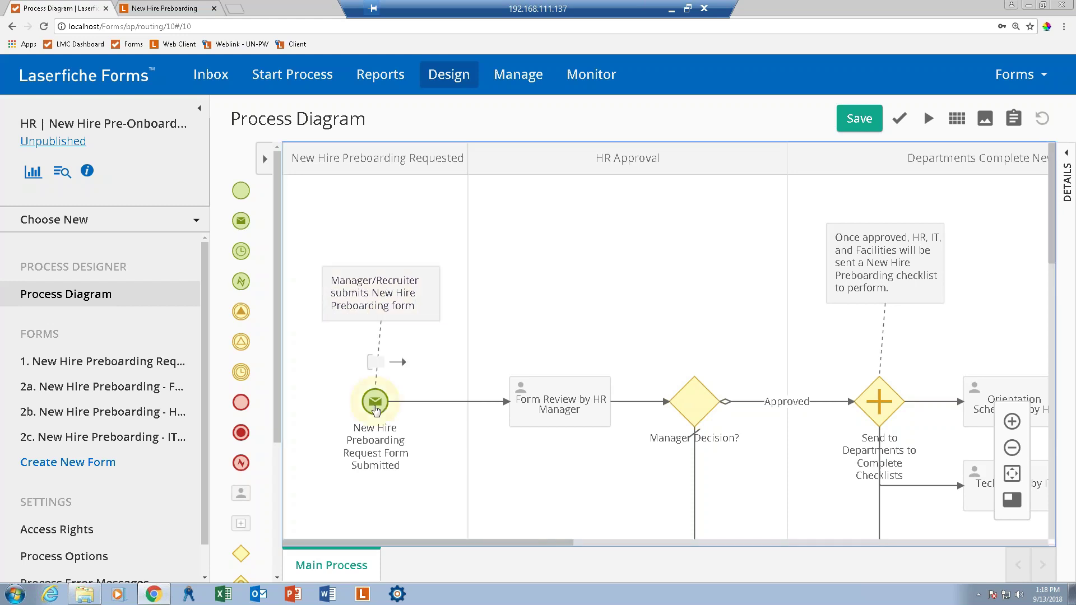
pyautogui.doubleClick(375, 411)
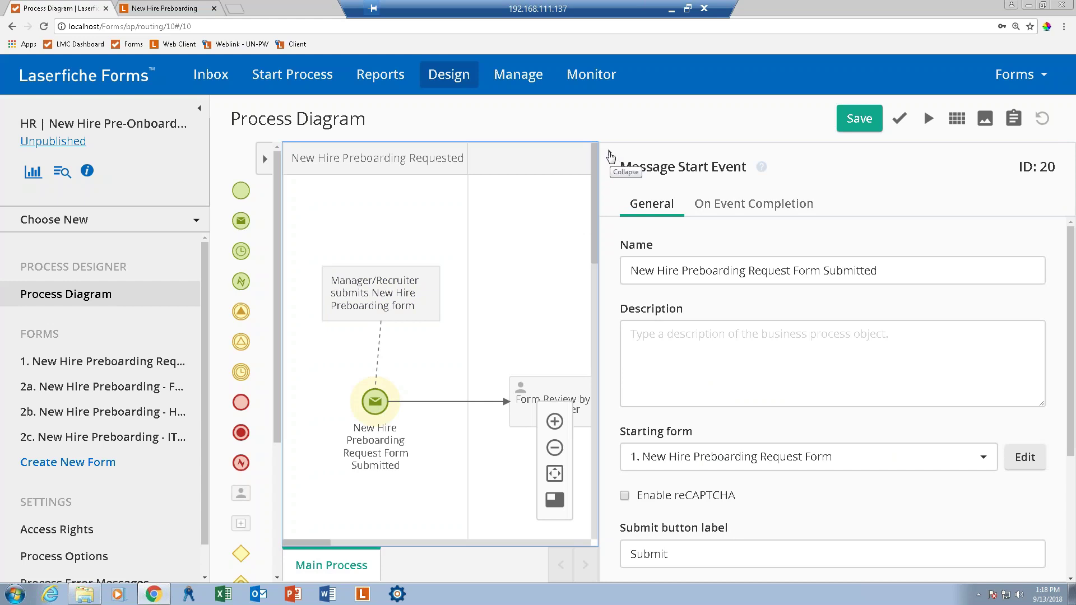
pyautogui.click(611, 157)
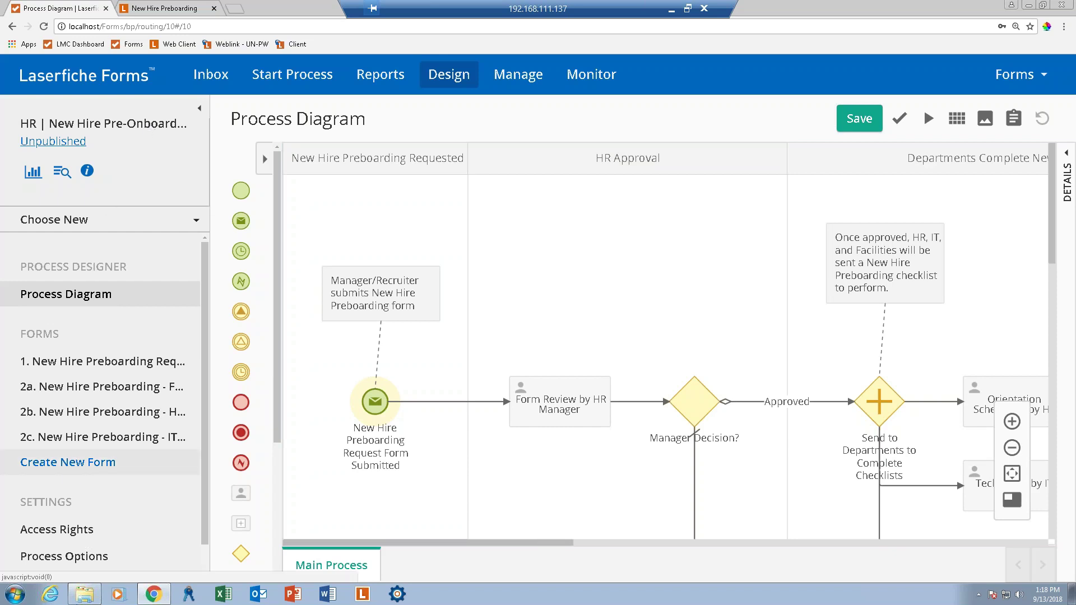
pyautogui.moveTo(80, 601)
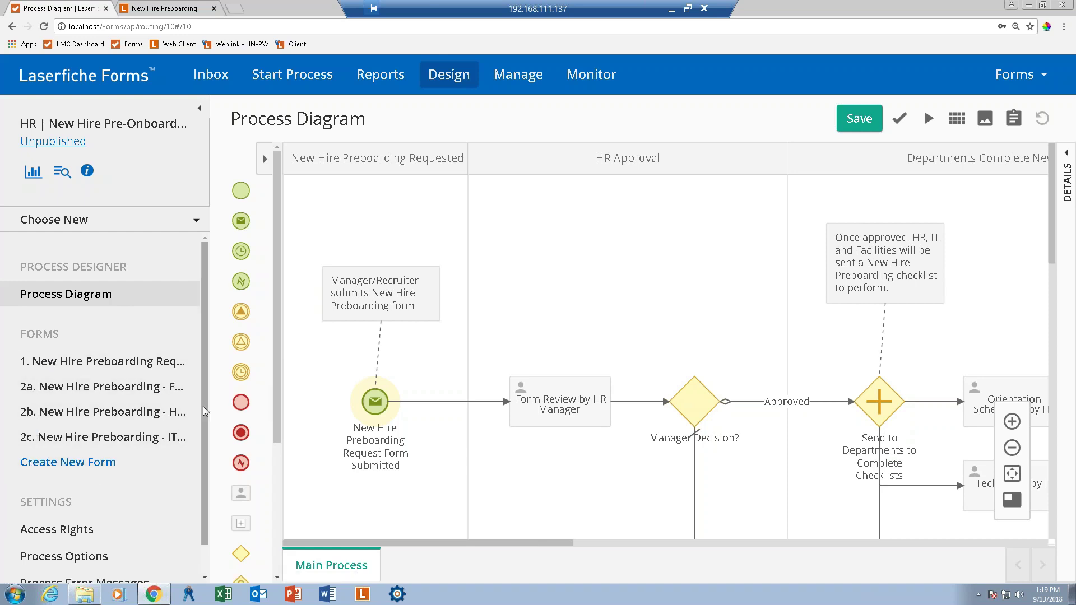
pyautogui.scroll(-1, 204, 452)
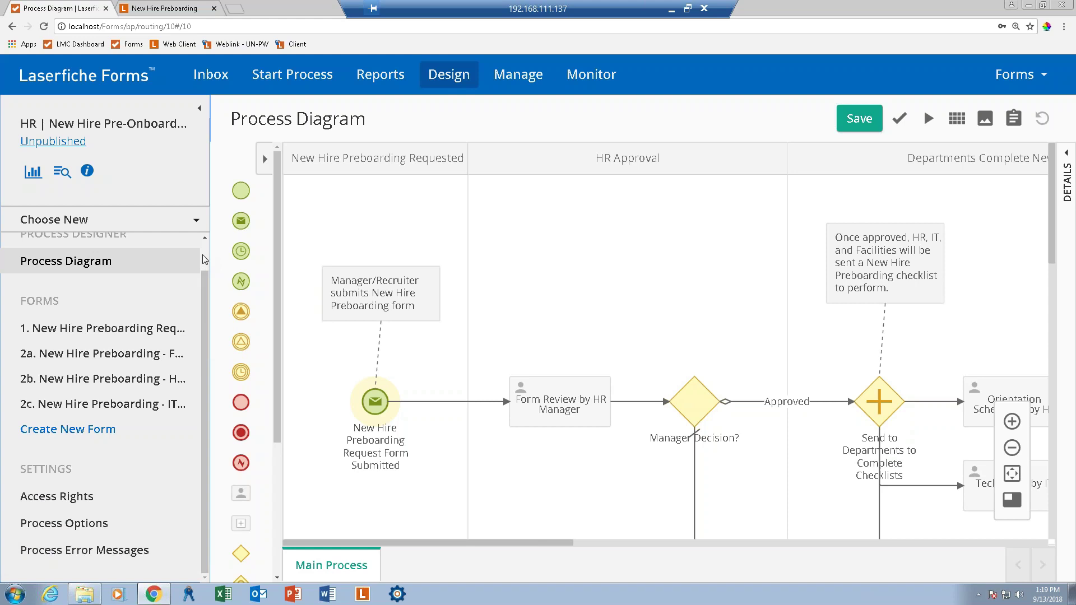
pyautogui.scroll(1, 204, 259)
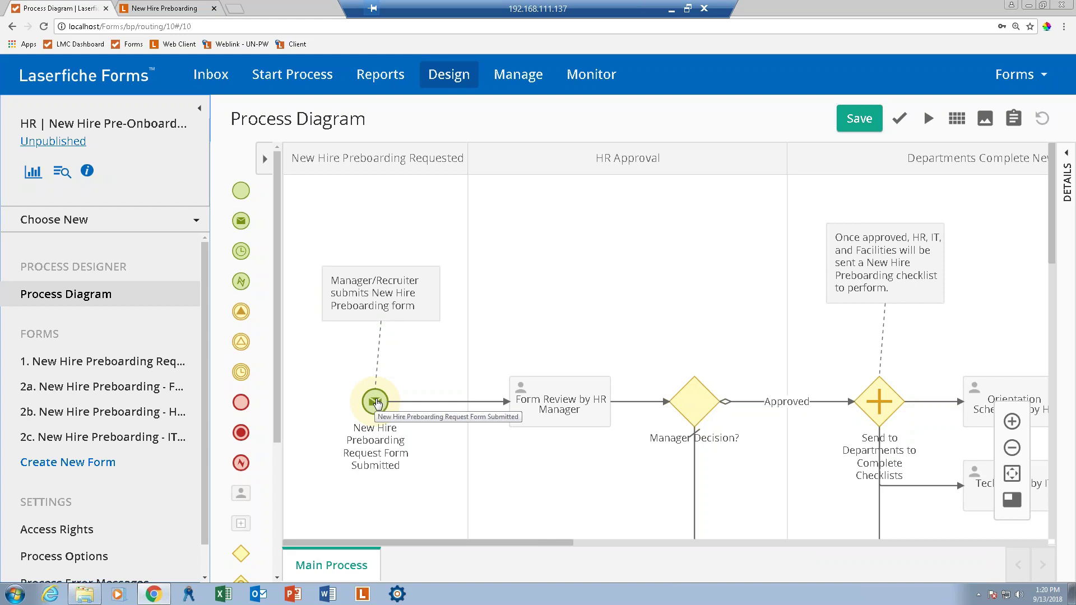
pyautogui.click(543, 407)
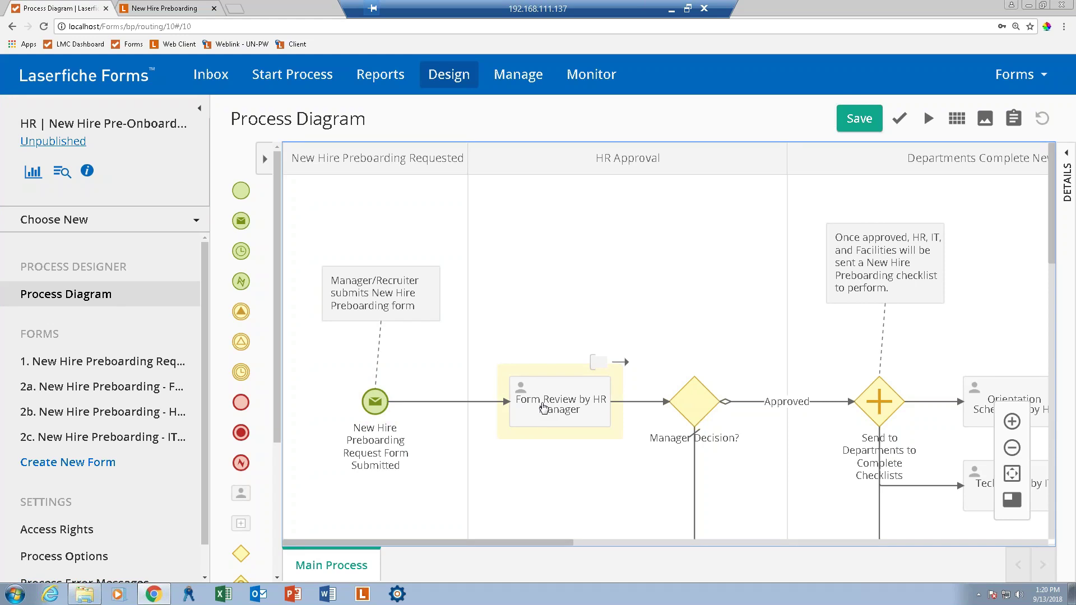
# Open the Form Review by HR Manager task's properties and type 'hr' into User names.
pyautogui.doubleClick(544, 408)
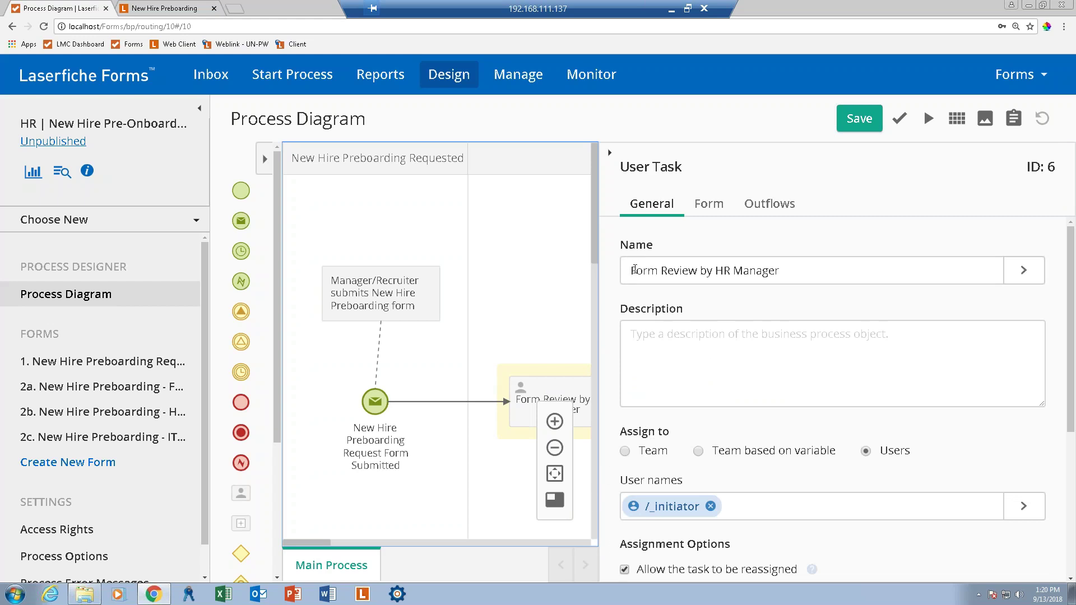
pyautogui.click(791, 270)
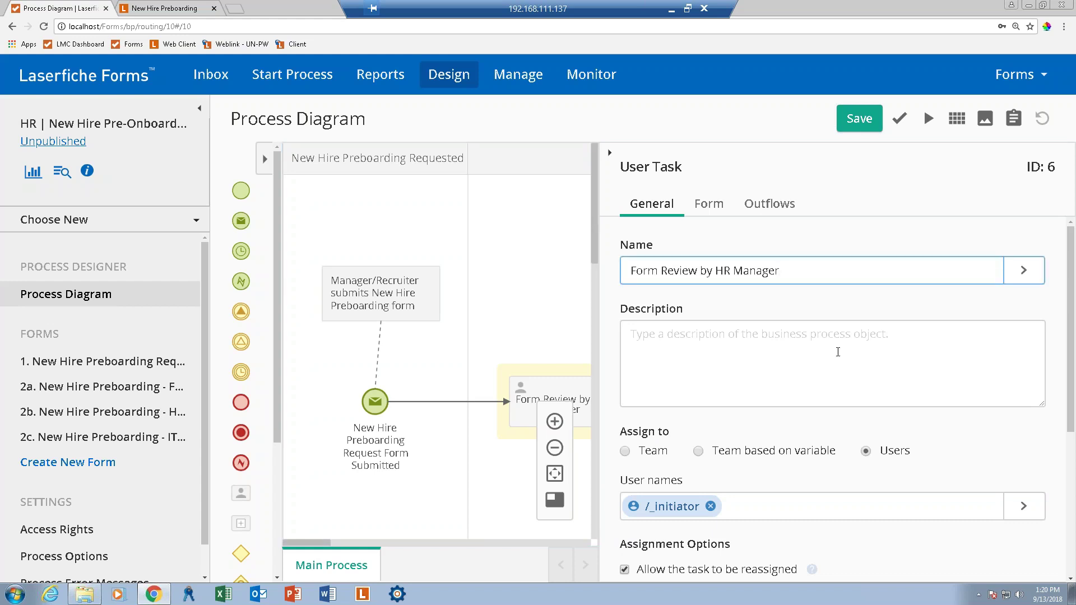
pyautogui.scroll(-1, 838, 352)
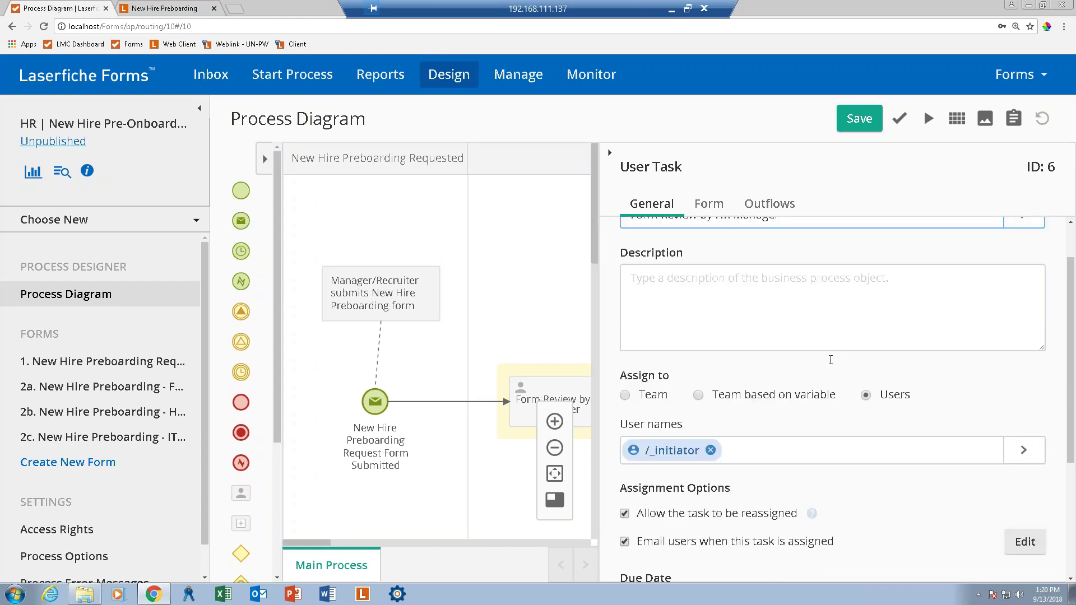
pyautogui.click(733, 450)
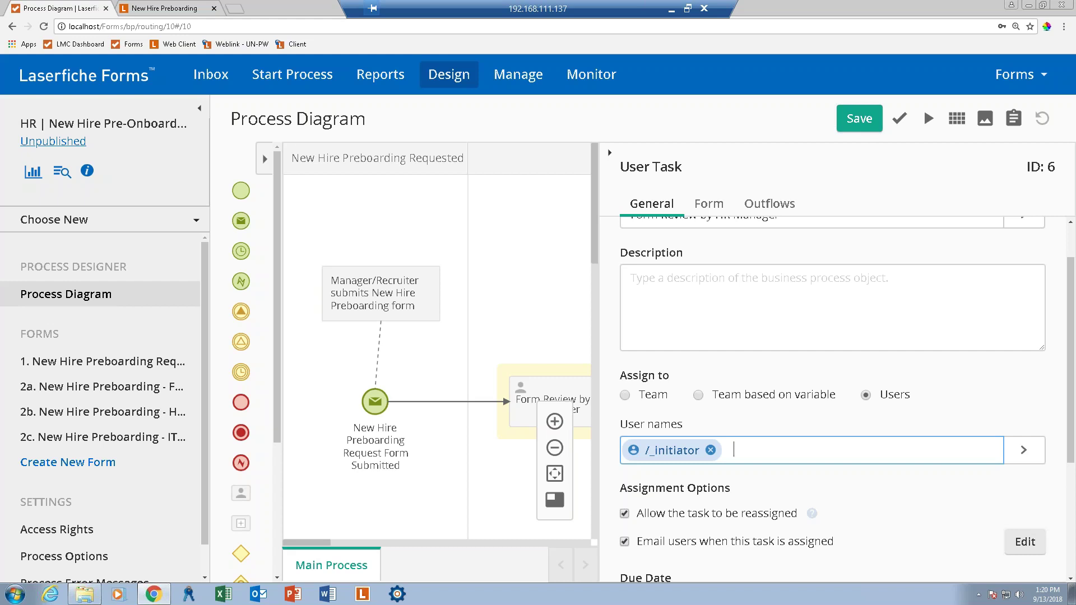
pyautogui.write('hr')
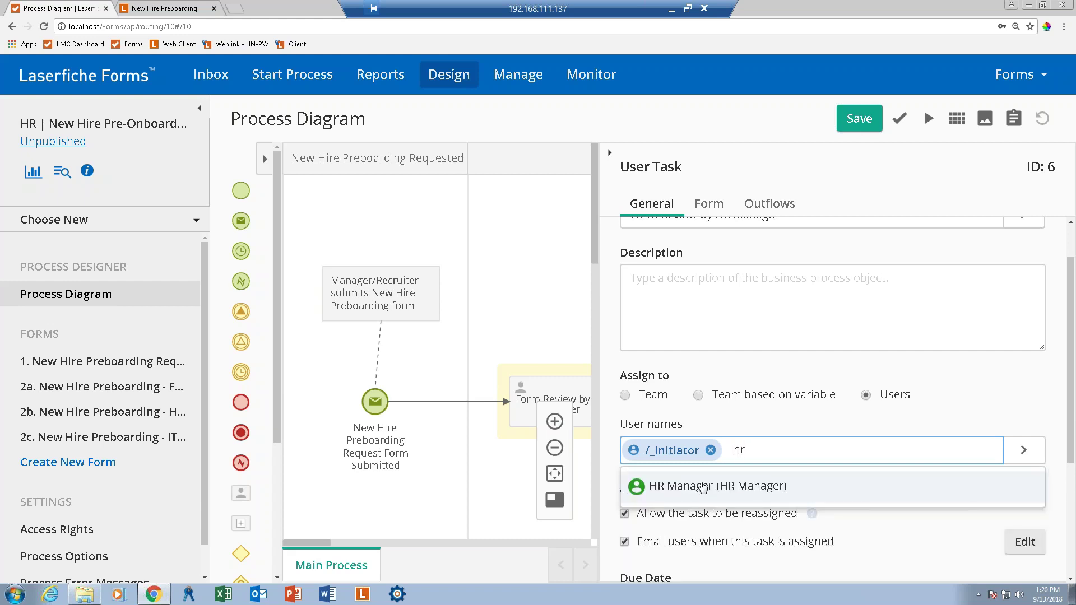
# Add HR Manager as an assignee of the review task and open its assignment e-mail settings.
pyautogui.click(703, 484)
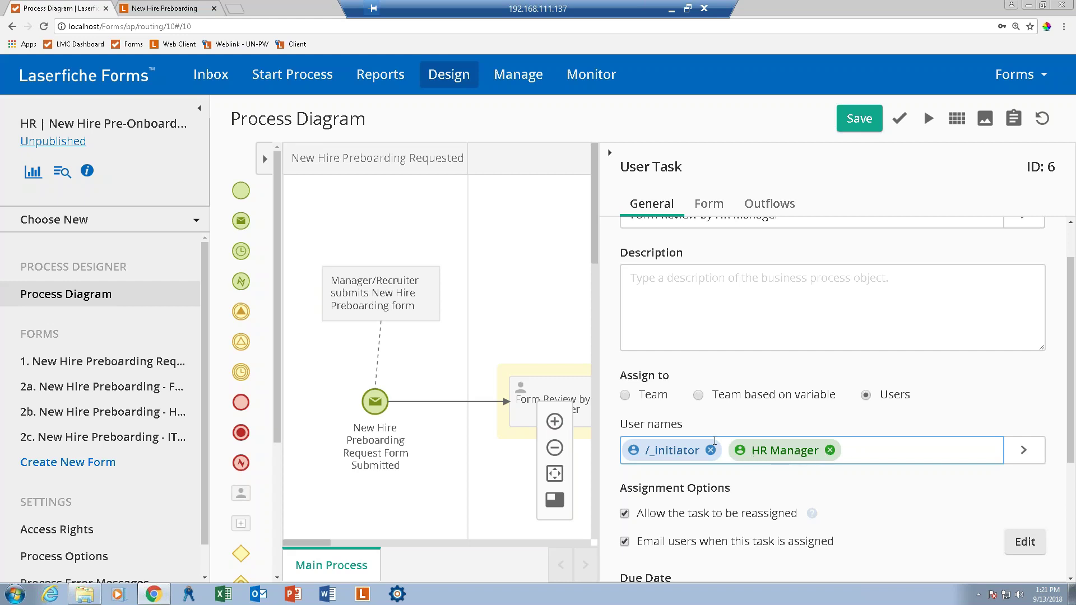
pyautogui.click(1024, 451)
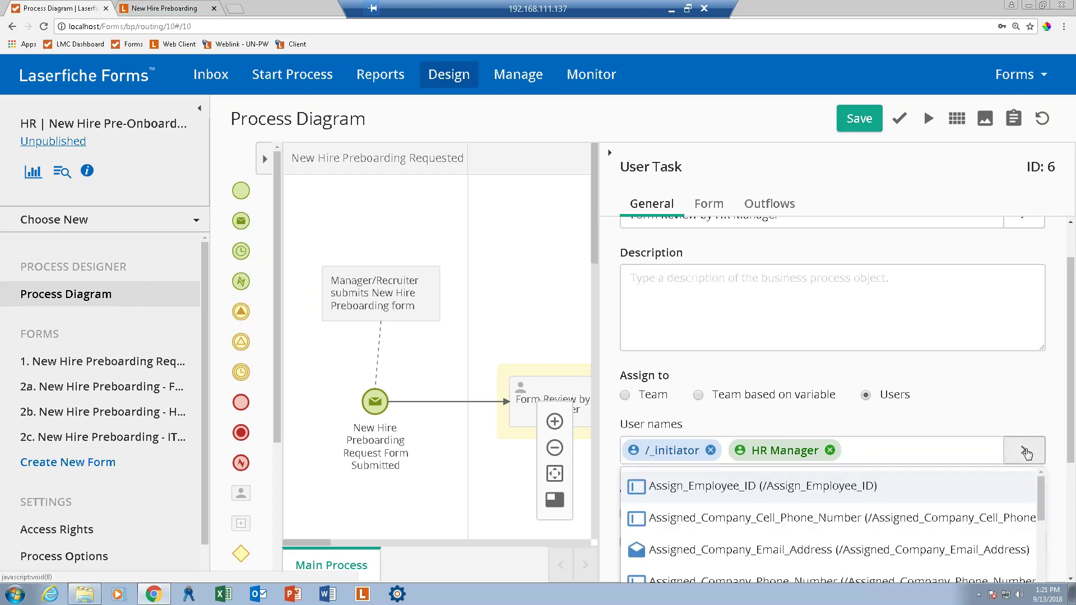
pyautogui.scroll(-1, 1071, 426)
pyautogui.scroll(-1, 1072, 437)
pyautogui.moveTo(1043, 402); pyautogui.dragTo(1046, 454)
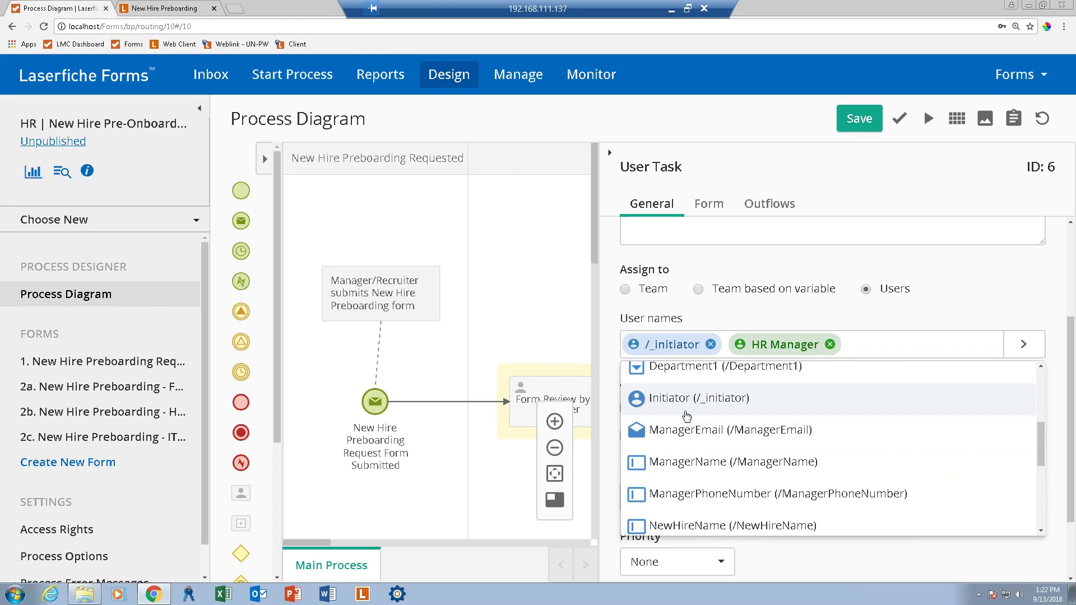
pyautogui.click(868, 346)
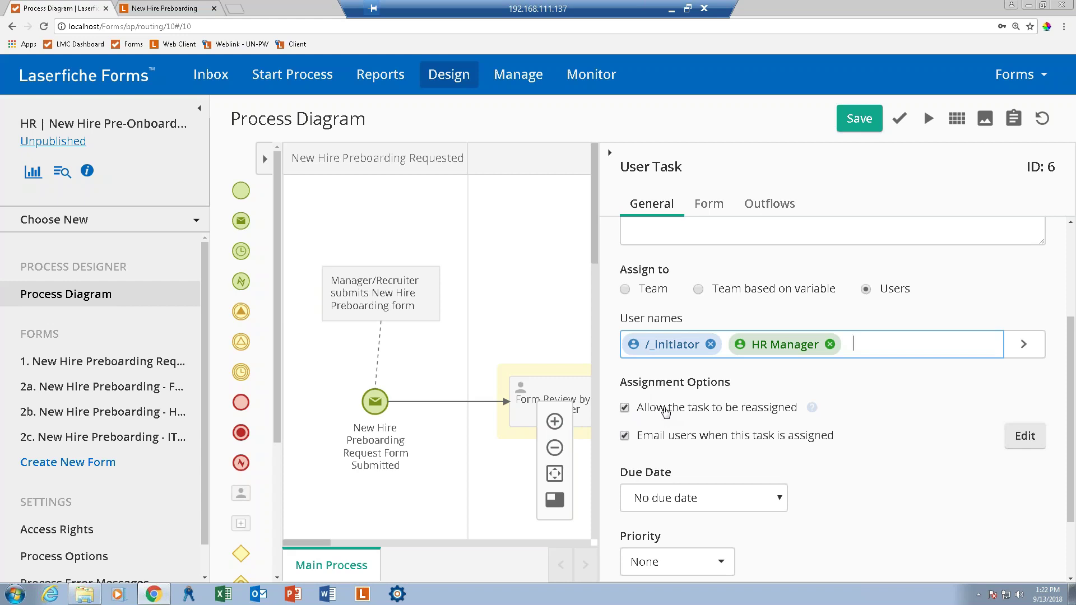
pyautogui.scroll(-1, 666, 413)
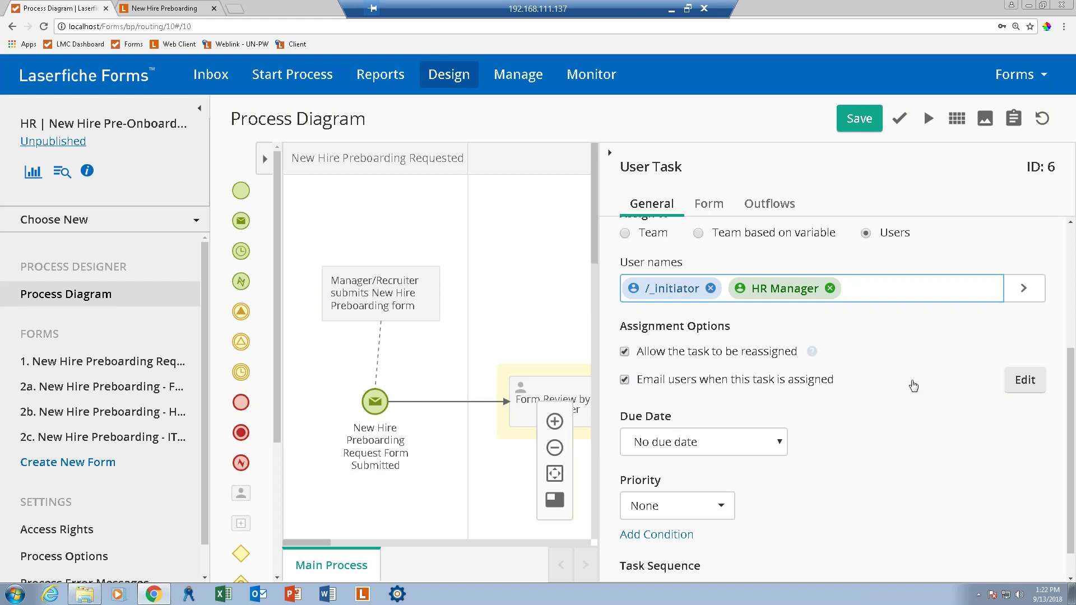
pyautogui.click(1026, 378)
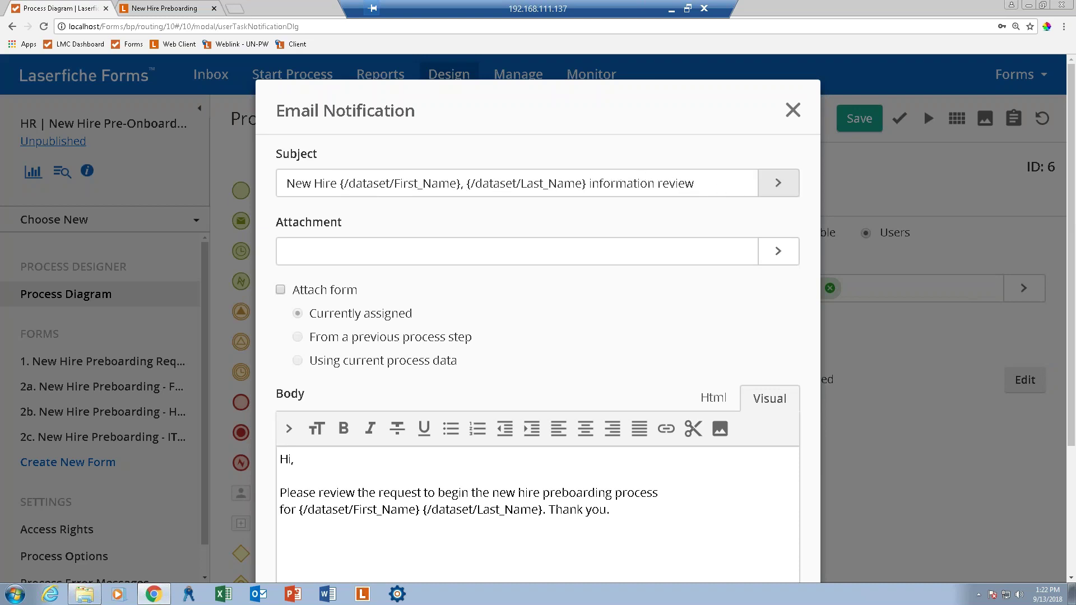
# Check the e-mail subject and its insertable variables, keeping the new-hire-name subject.
pyautogui.click(728, 183)
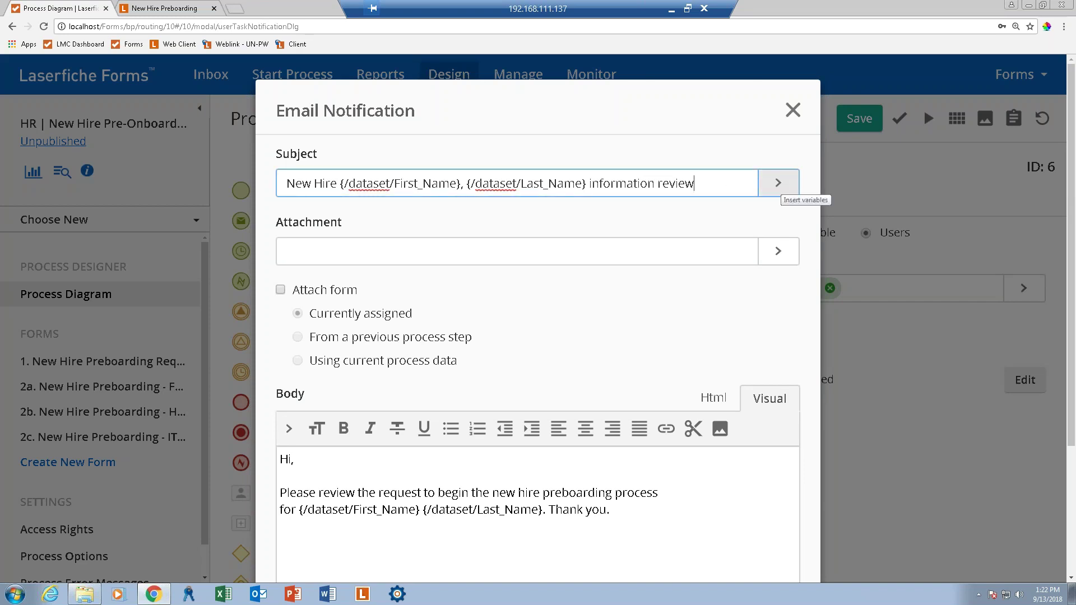
pyautogui.click(778, 183)
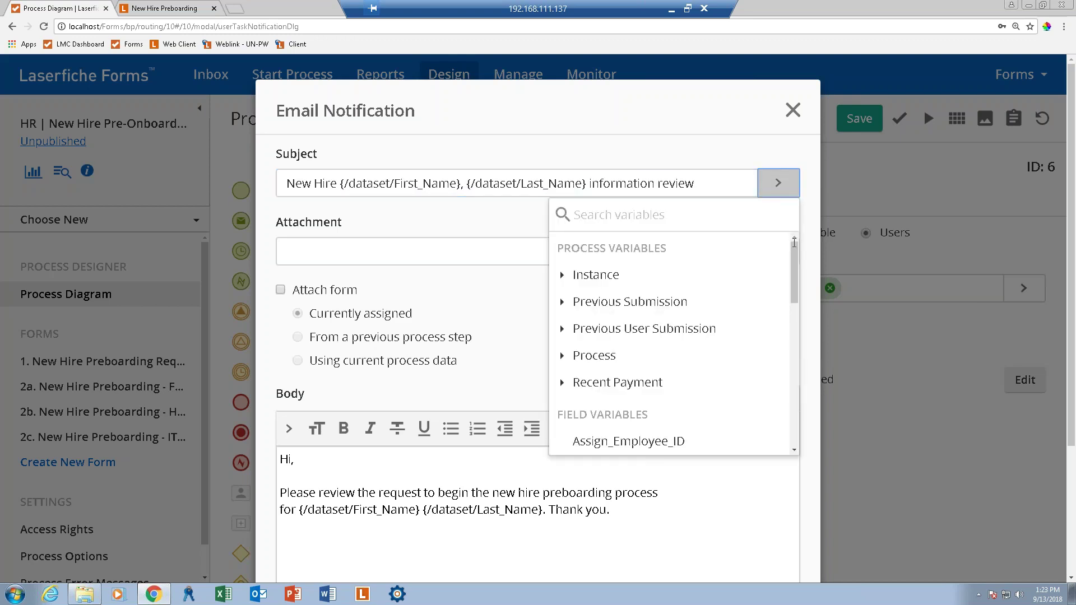
pyautogui.moveTo(793, 260); pyautogui.dragTo(787, 347)
pyautogui.scroll(-3, 787, 357)
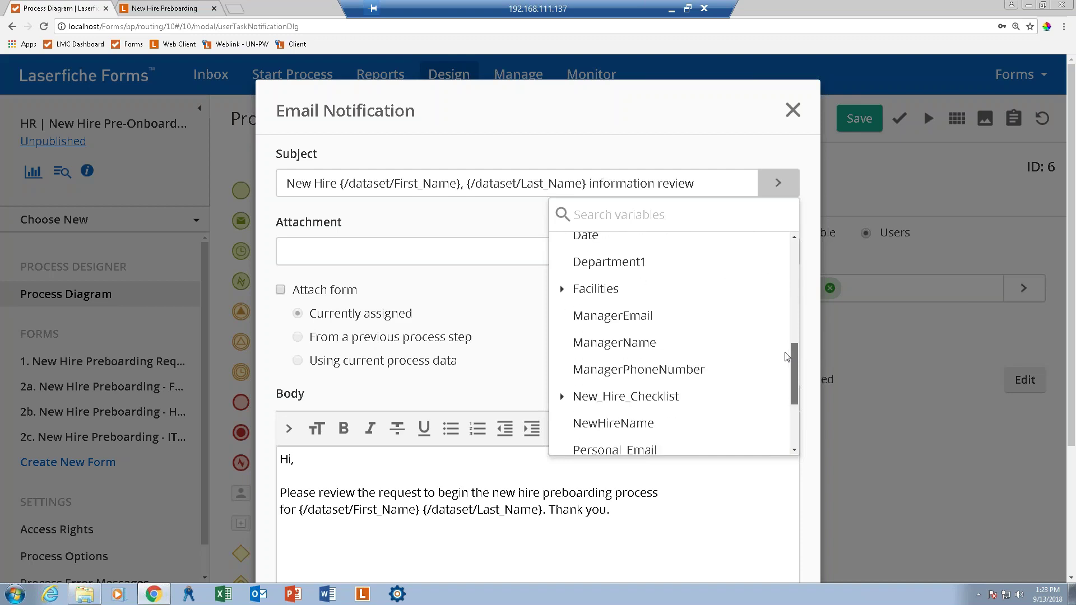
pyautogui.click(708, 183)
# Review the attachment field and body text unchanged, then save the notification with Done.
pyautogui.click(308, 251)
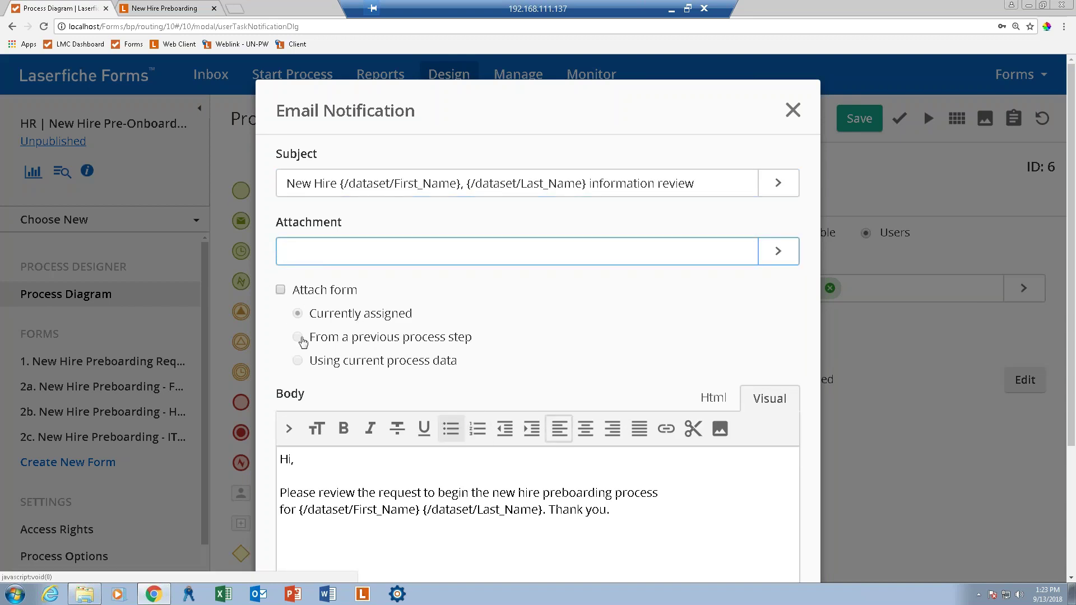
pyautogui.scroll(-1, 408, 418)
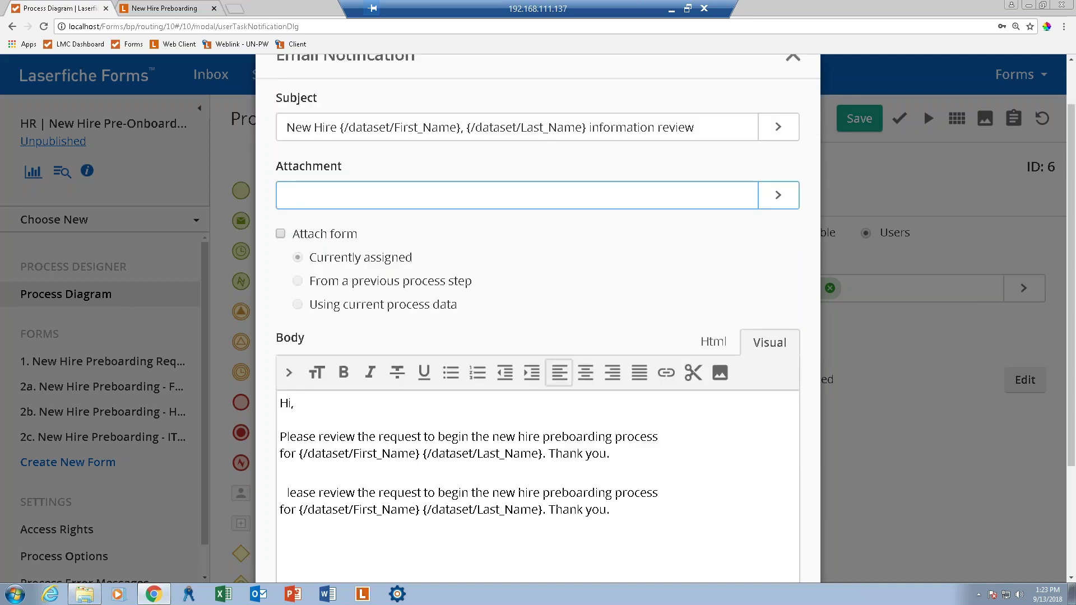
pyautogui.click(335, 407)
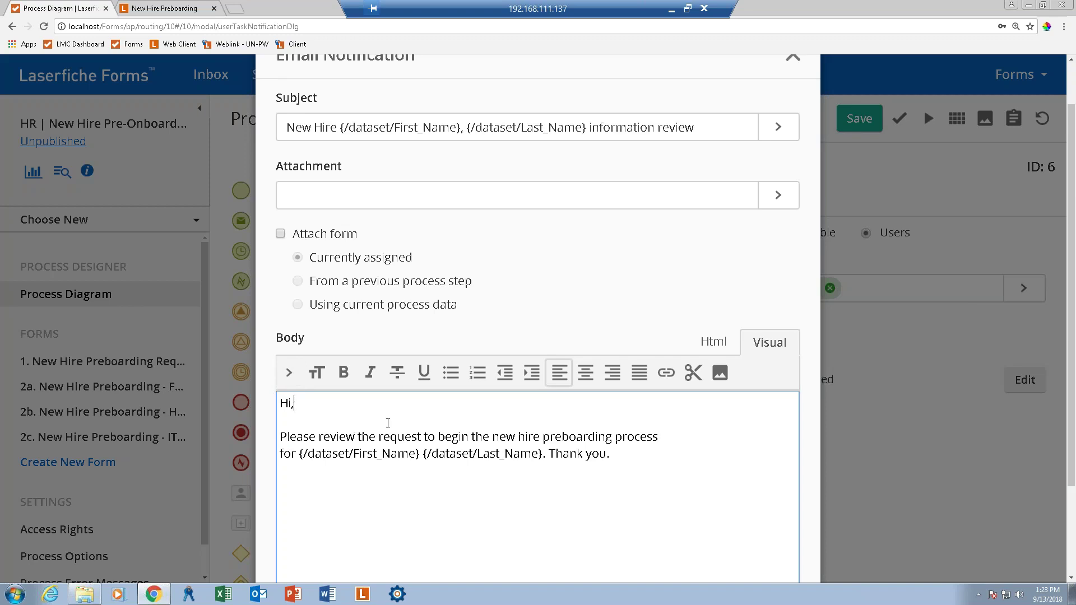
pyautogui.click(639, 447)
pyautogui.scroll(-1, 638, 447)
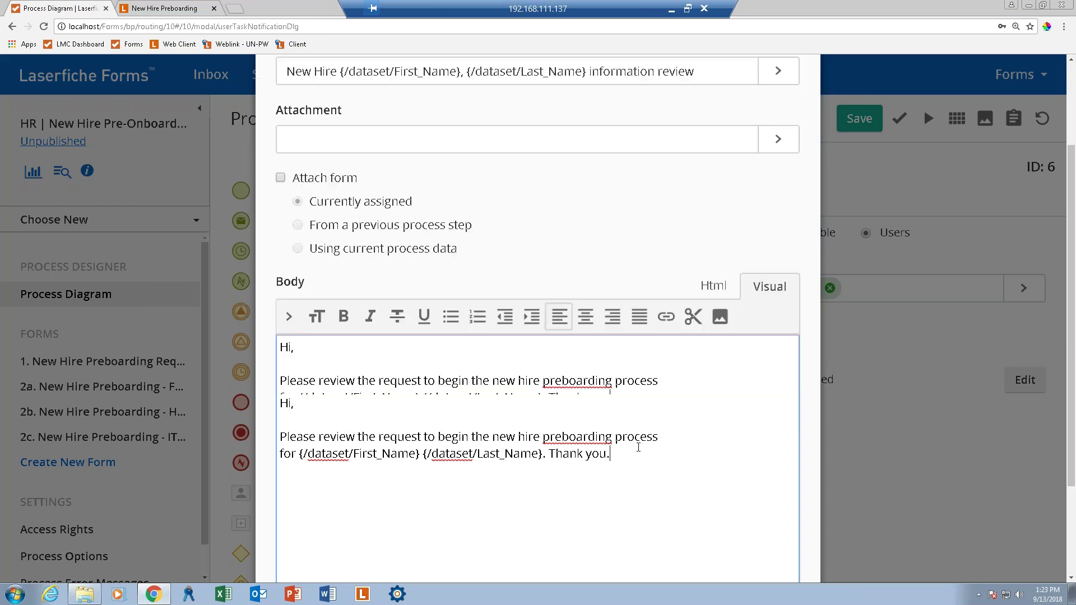
pyautogui.scroll(-1, 548, 402)
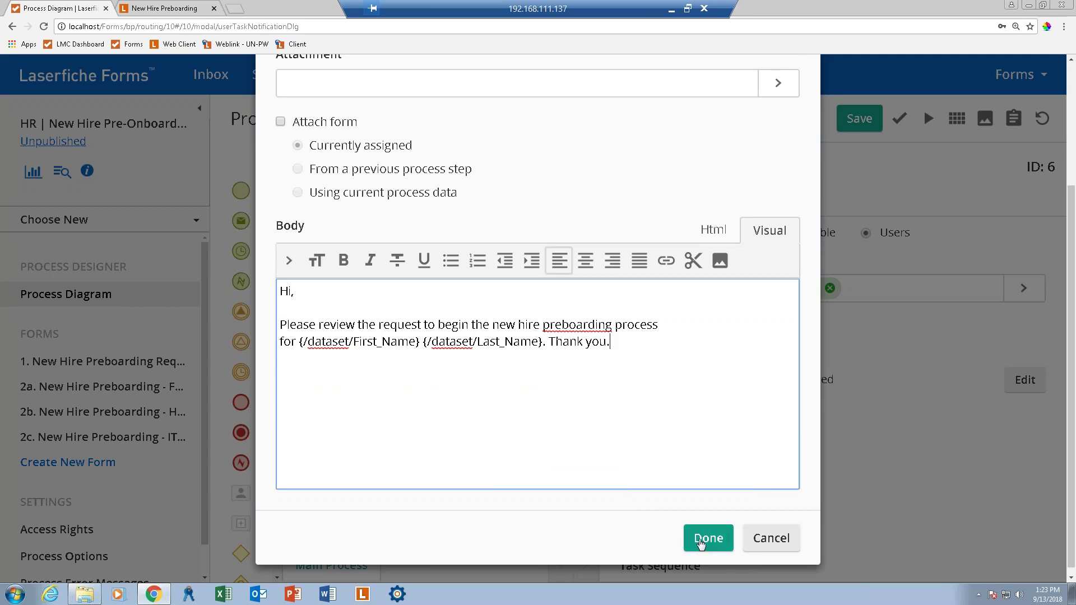
pyautogui.click(701, 541)
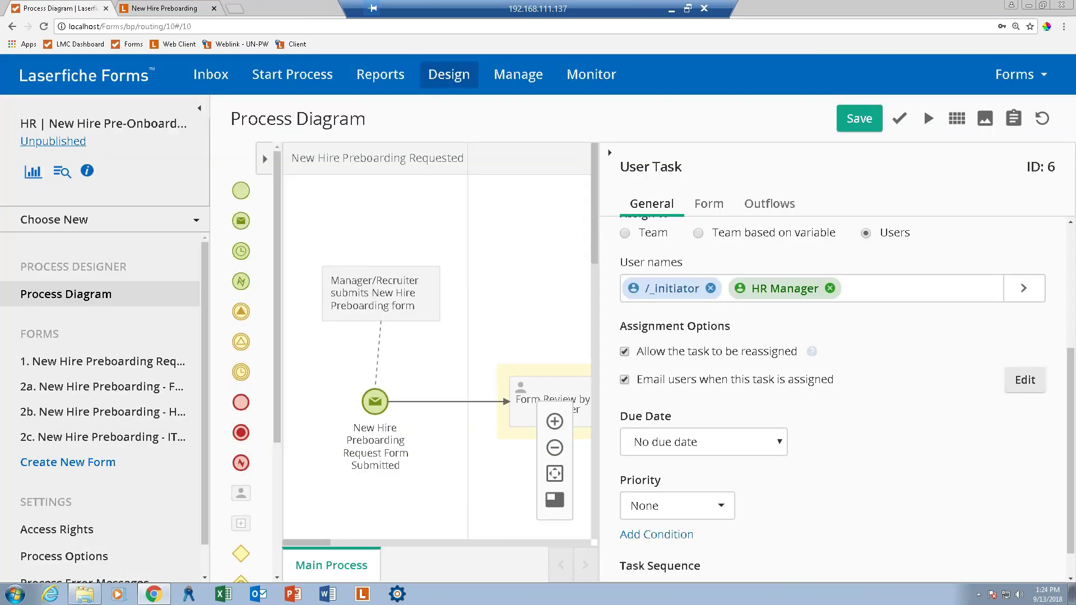
# Collapse the task Details panel to reveal the full diagram and select the Manager Decision gateway.
pyautogui.scroll(-1, 614, 152)
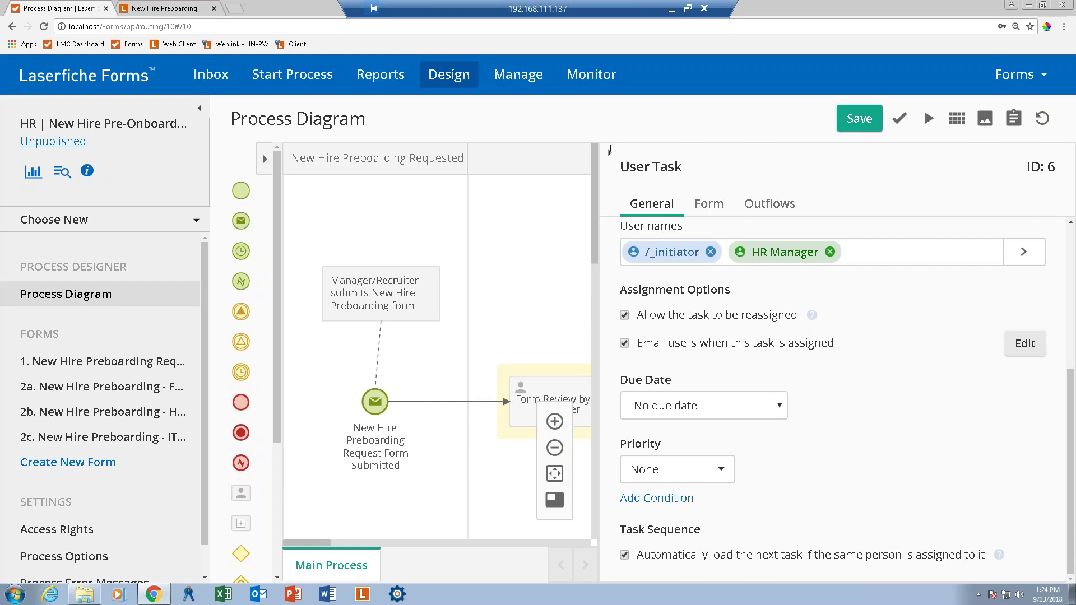
pyautogui.click(612, 156)
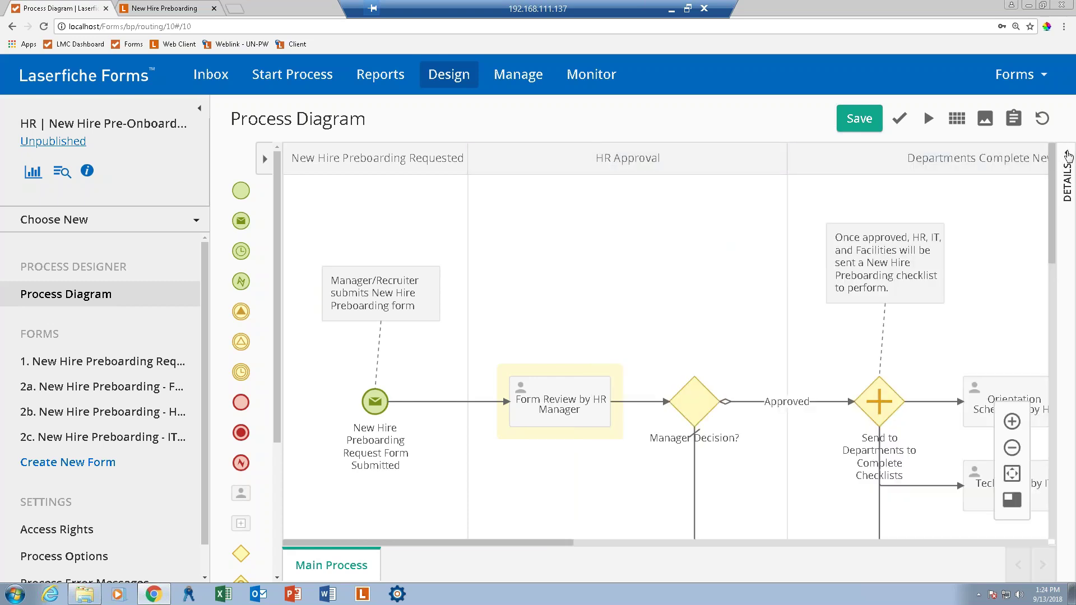
pyautogui.click(1067, 157)
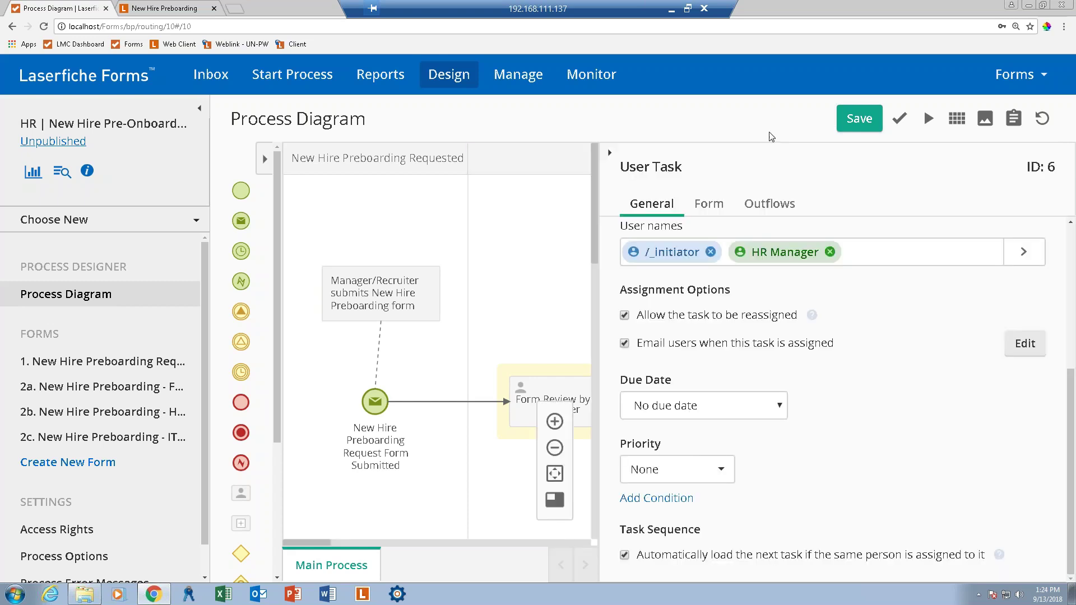
pyautogui.click(611, 155)
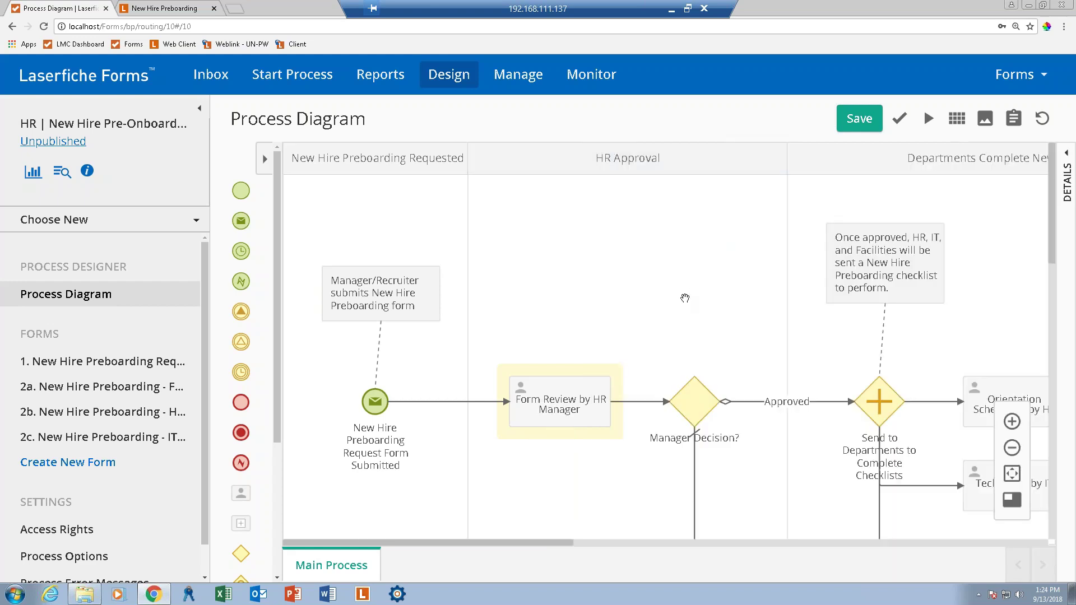
pyautogui.click(698, 402)
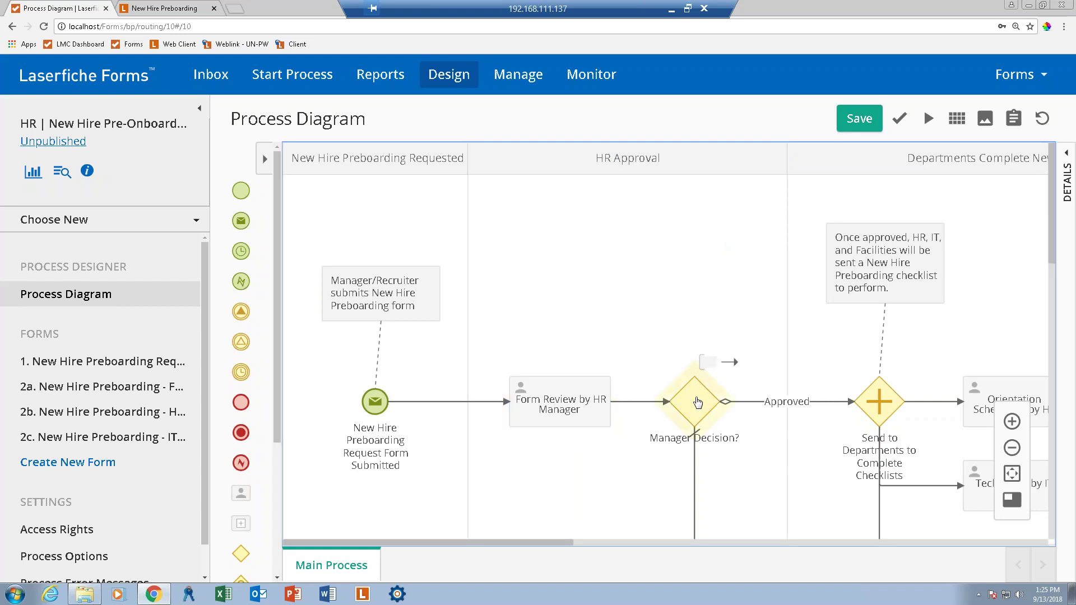
pyautogui.doubleClick(697, 402)
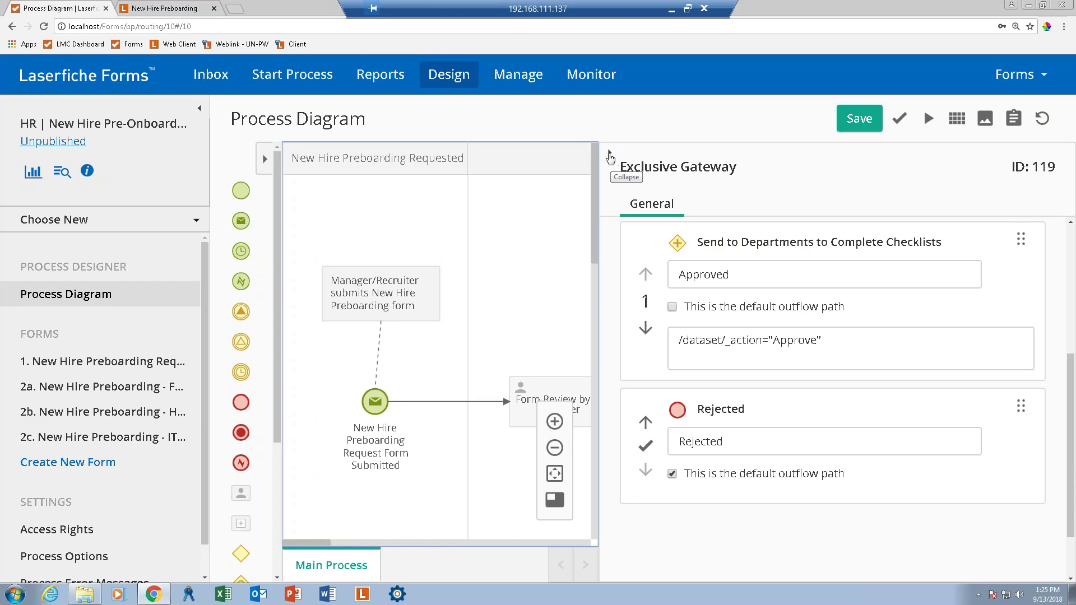
pyautogui.click(611, 158)
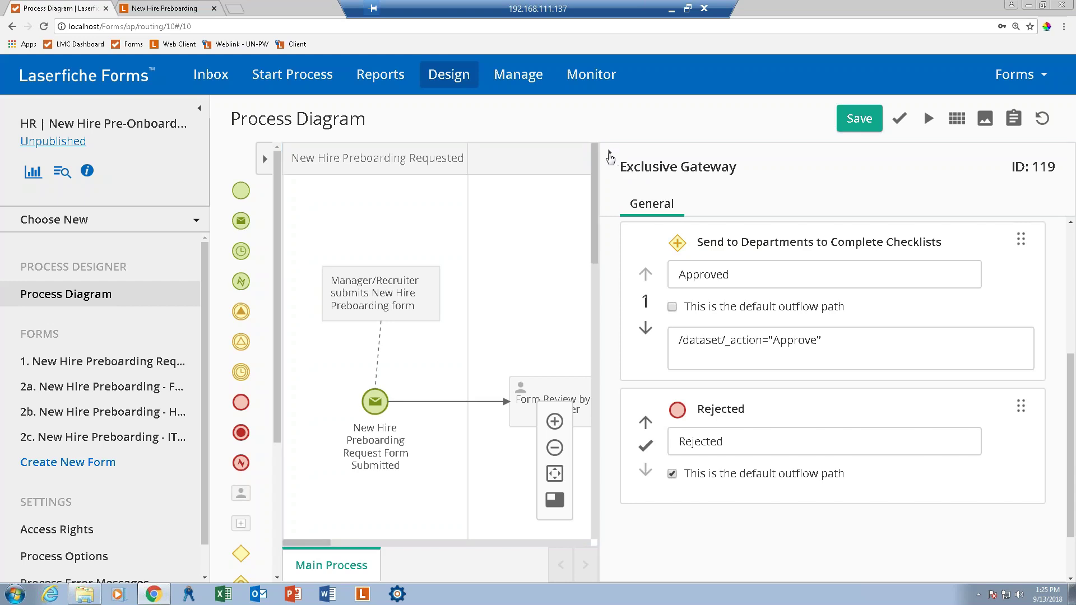
pyautogui.click(610, 158)
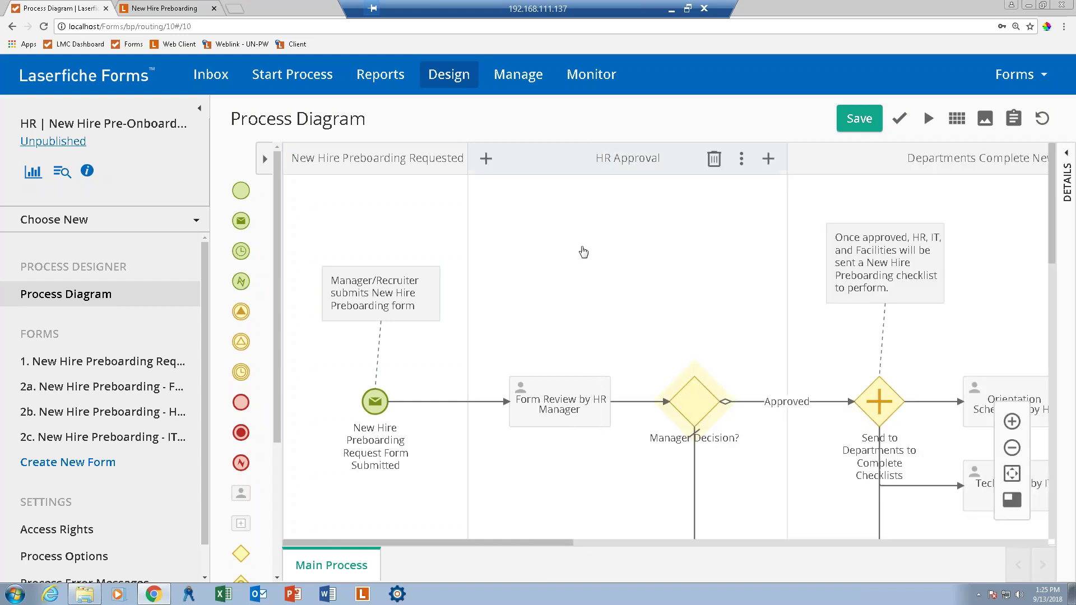
# Scroll the diagram to the Departments lane and select the Orientation Scheduling by HR task.
pyautogui.moveTo(555, 543); pyautogui.dragTo(713, 576)
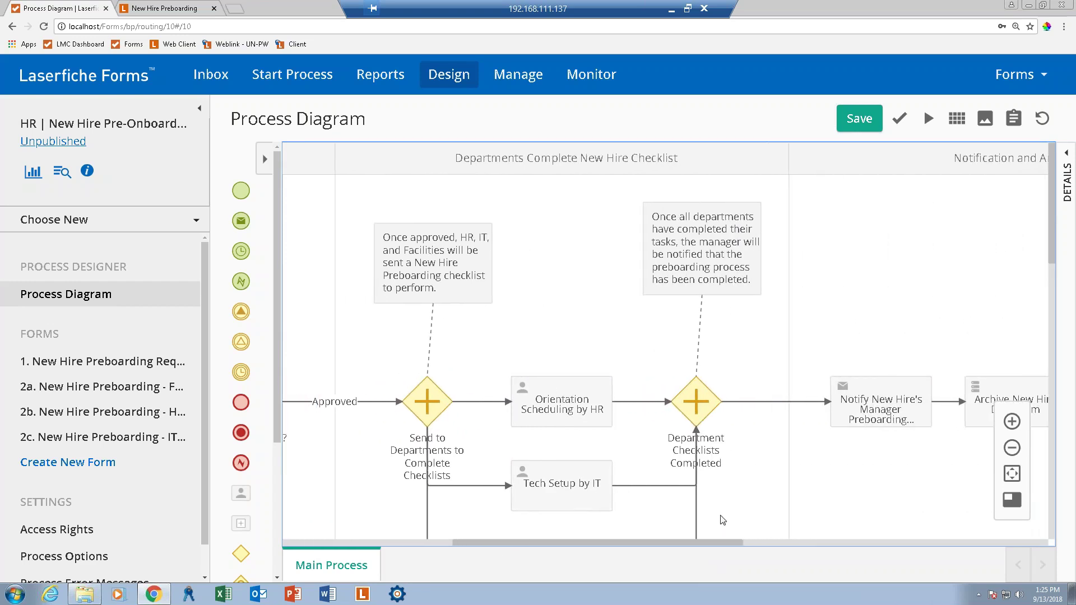
pyautogui.scroll(-3, 723, 520)
pyautogui.scroll(2, 570, 417)
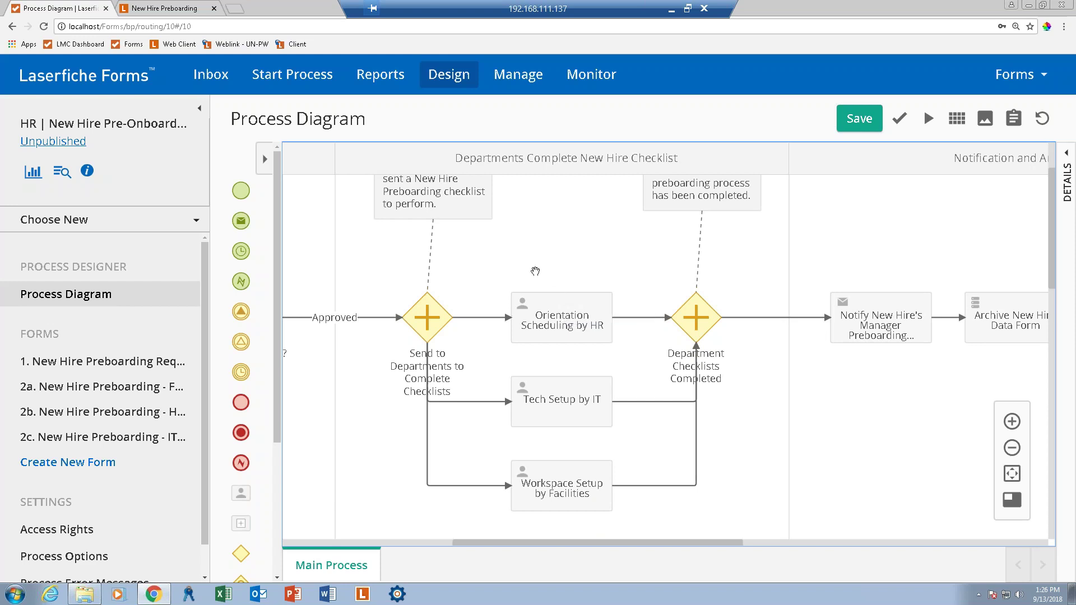
pyautogui.scroll(-2, 277, 316)
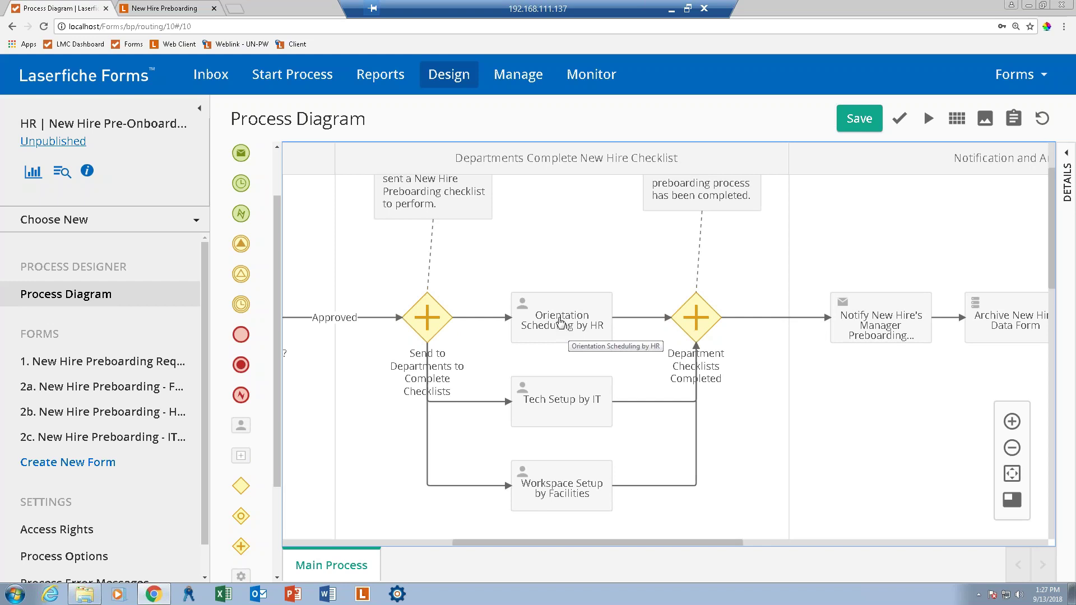
pyautogui.click(560, 322)
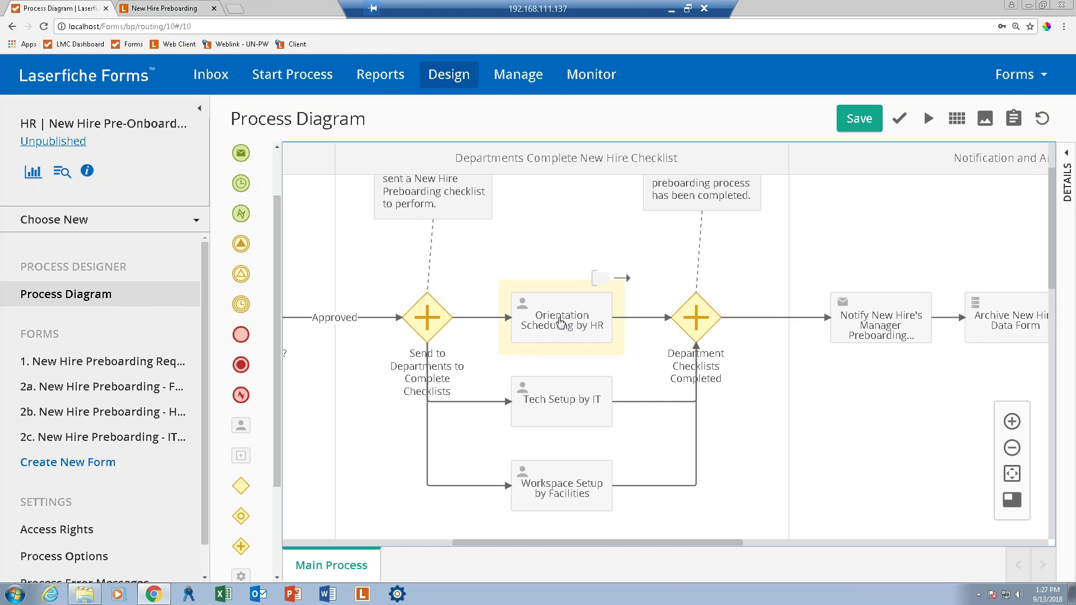
# Add HR Manager as an assignee of the Orientation Scheduling by HR task.
pyautogui.doubleClick(561, 321)
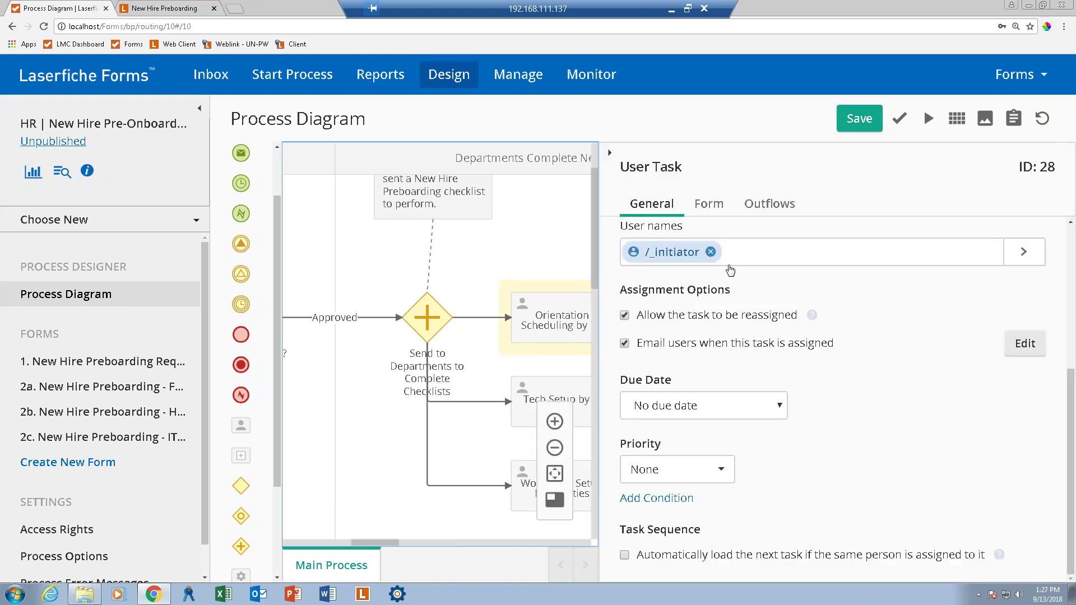
pyautogui.click(748, 252)
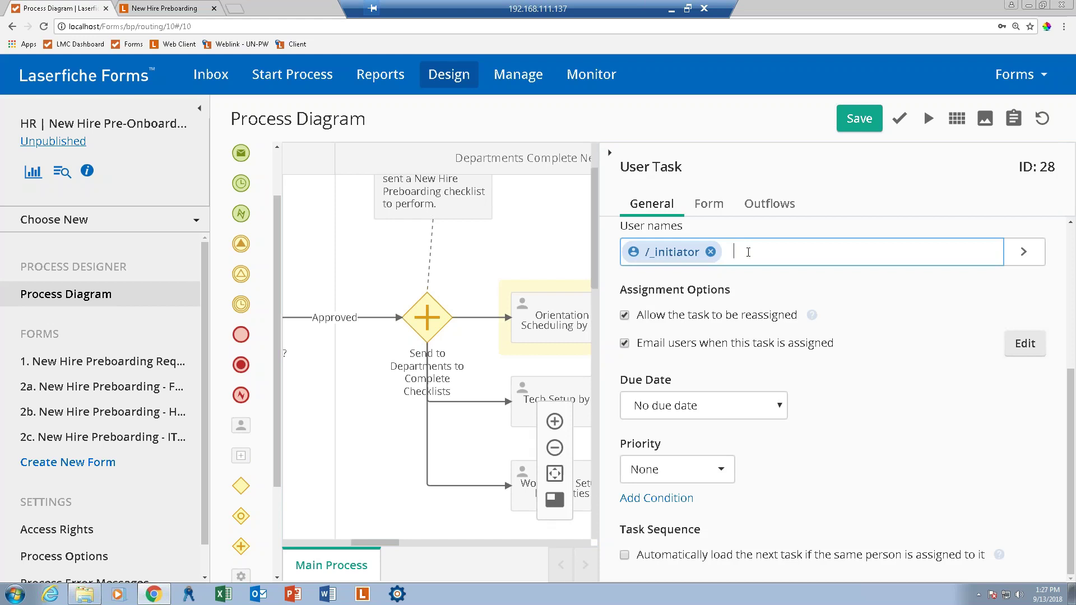
pyautogui.scroll(5, 750, 254)
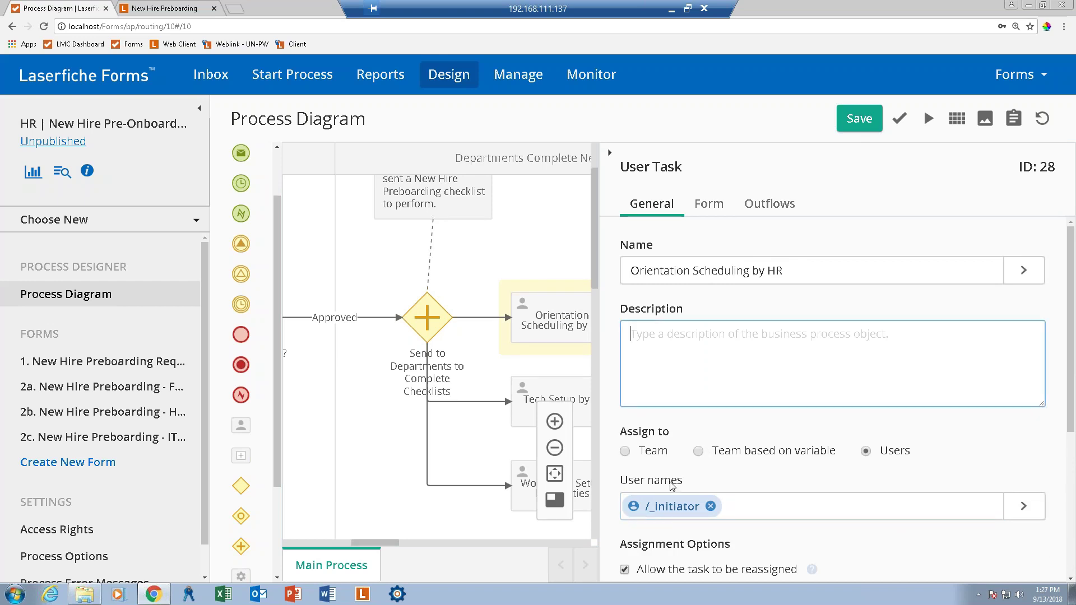
pyautogui.click(729, 507)
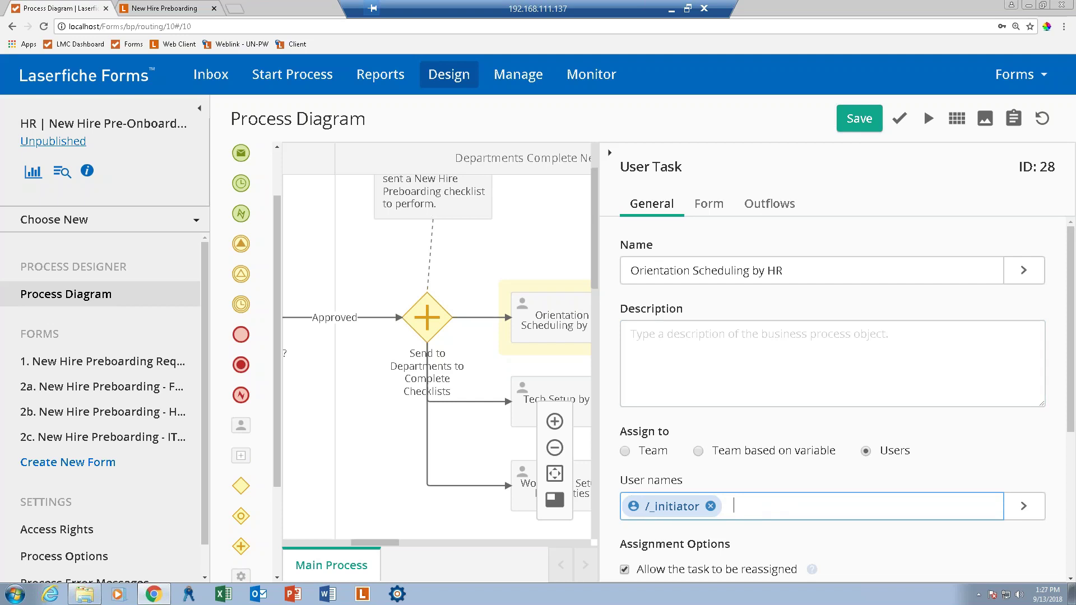
pyautogui.write('hr')
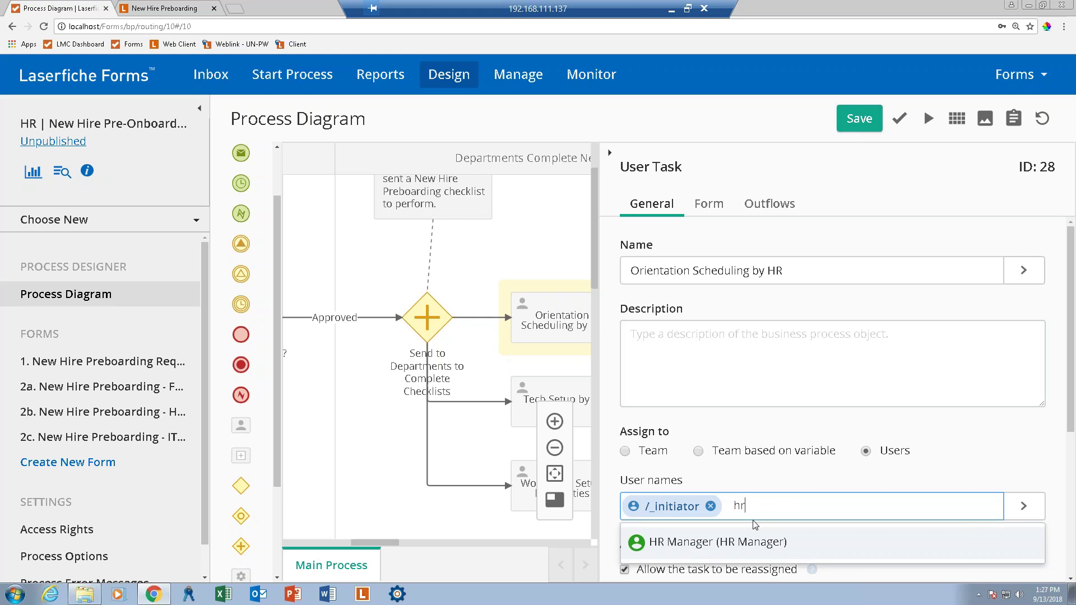
pyautogui.click(680, 542)
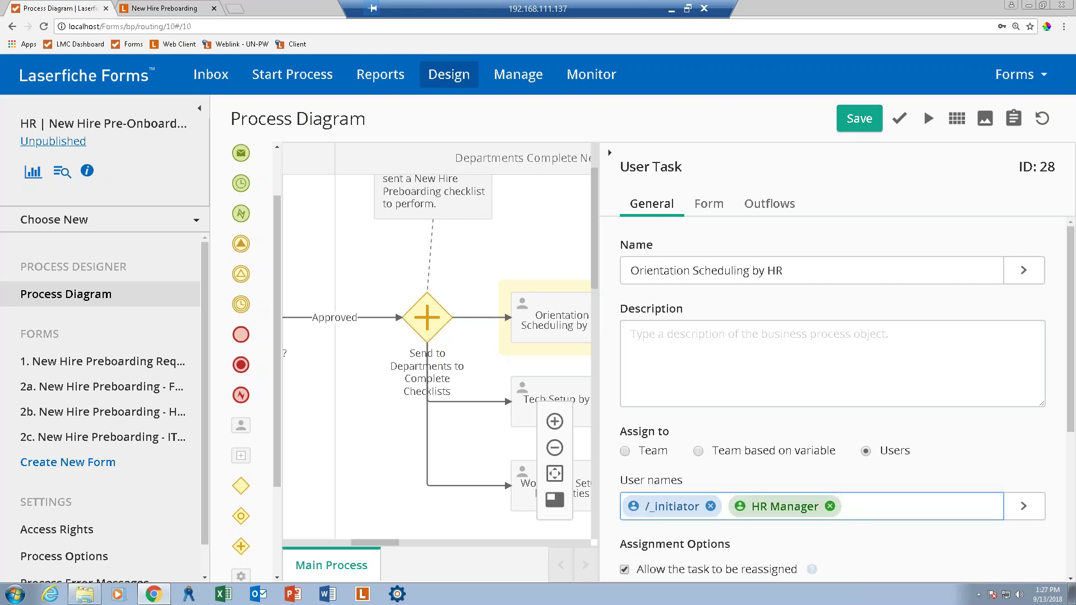
# Keep the orientation task without a due date.
pyautogui.scroll(-1, 832, 392)
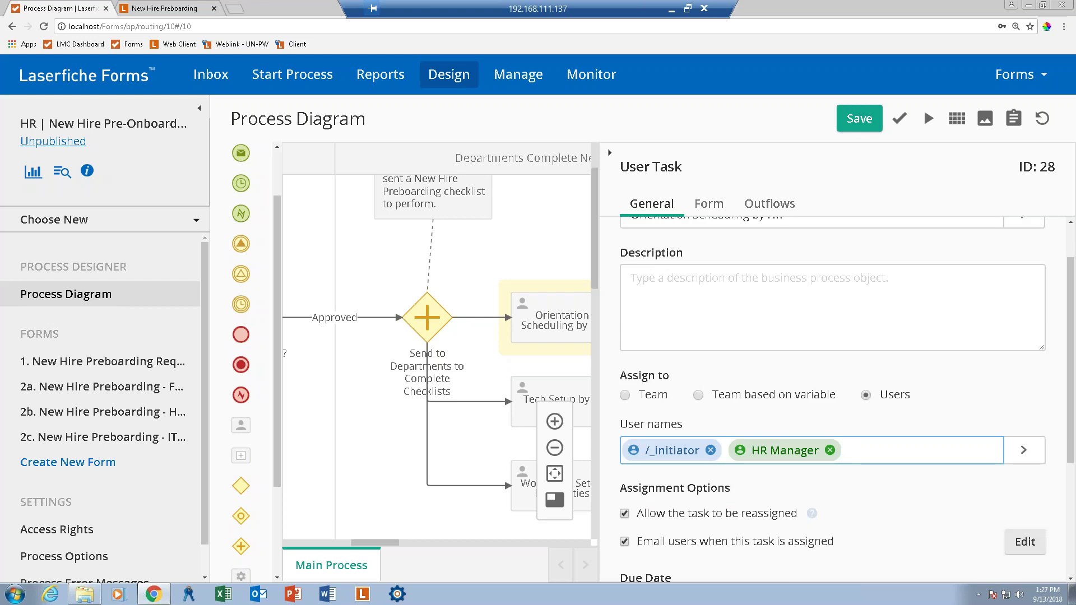
pyautogui.scroll(-1, 787, 534)
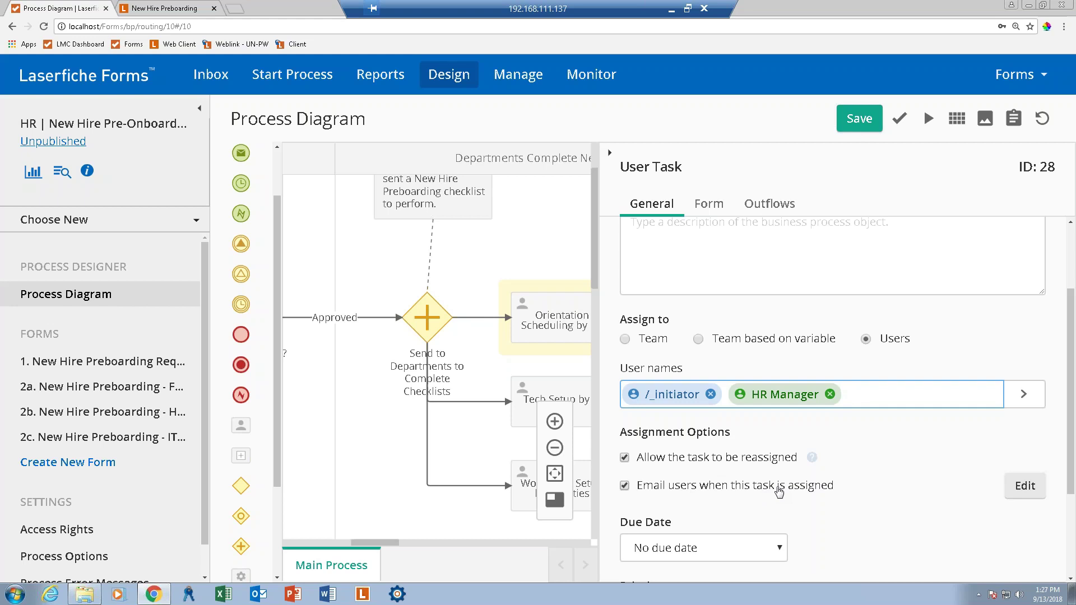
pyautogui.scroll(-1, 779, 491)
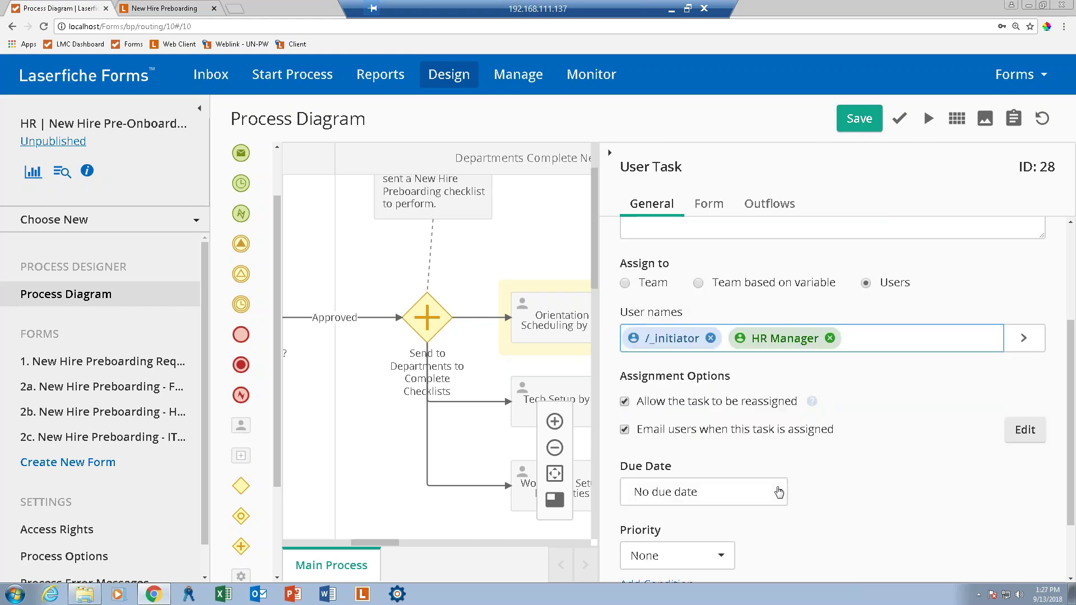
pyautogui.scroll(-3, 779, 492)
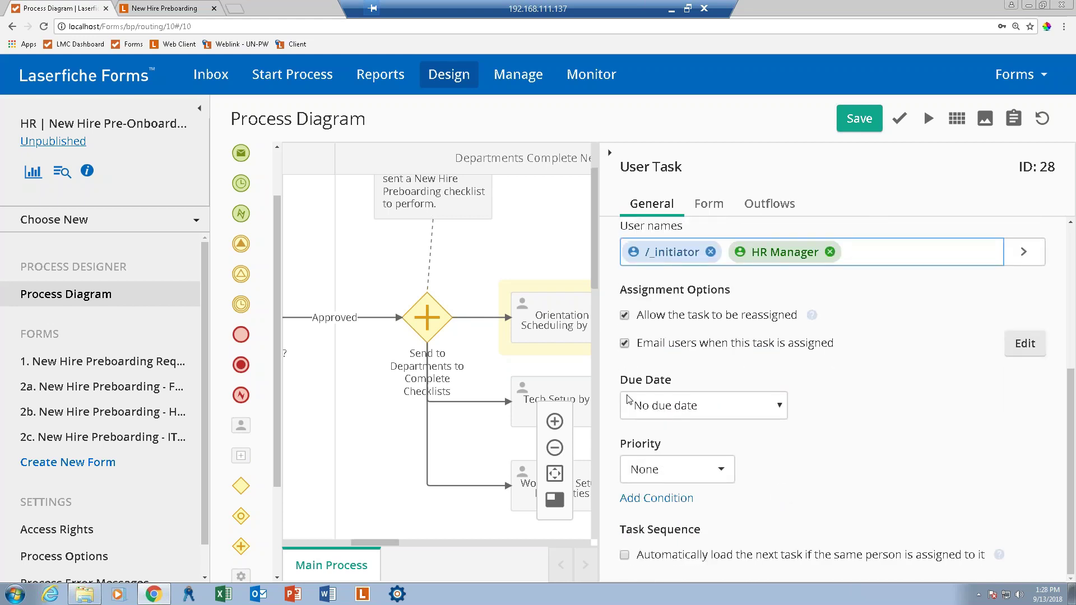
pyautogui.click(698, 413)
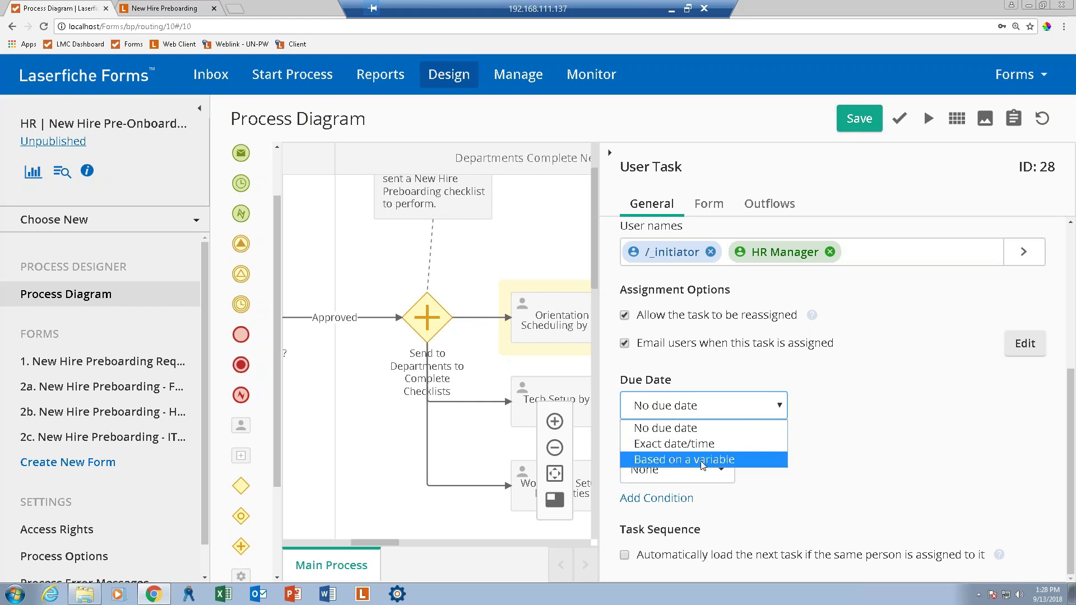
pyautogui.click(842, 484)
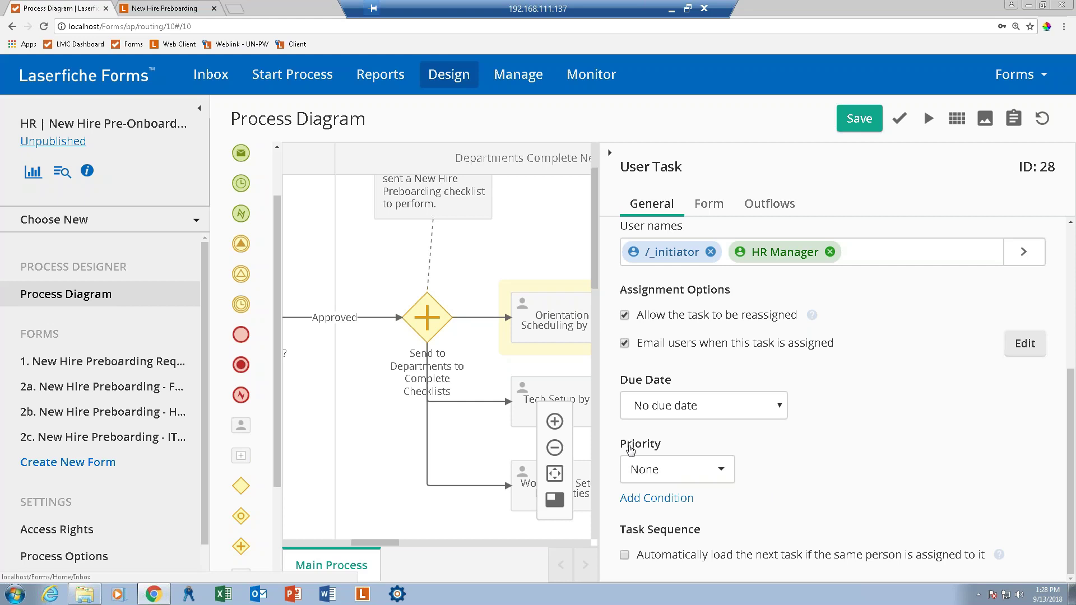
# Leave priority at None, enable auto-loading the next task, and collapse the task properties.
pyautogui.click(660, 468)
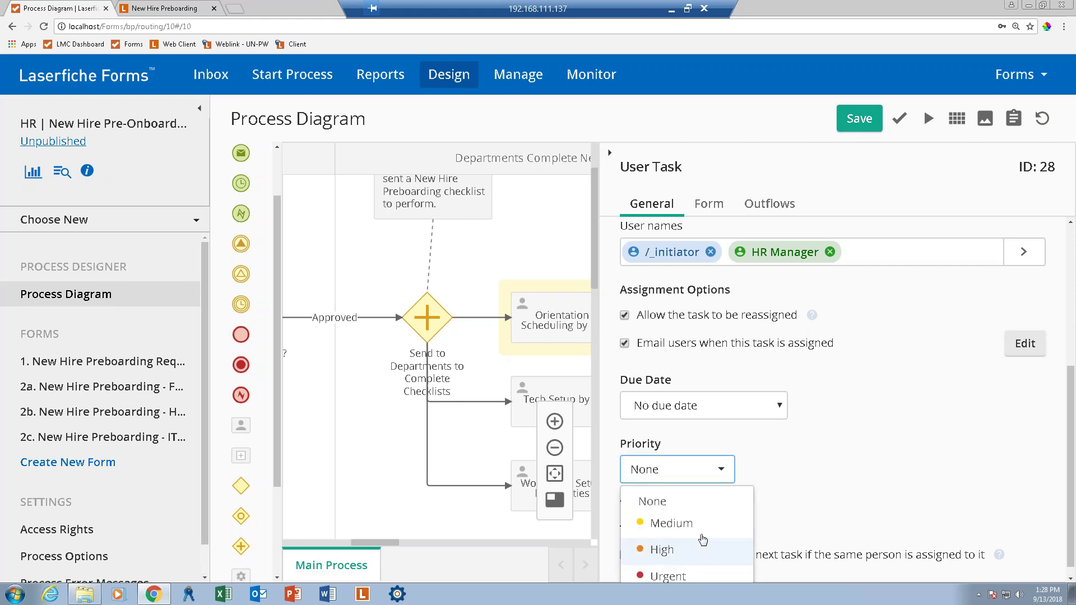
pyautogui.scroll(-1, 702, 540)
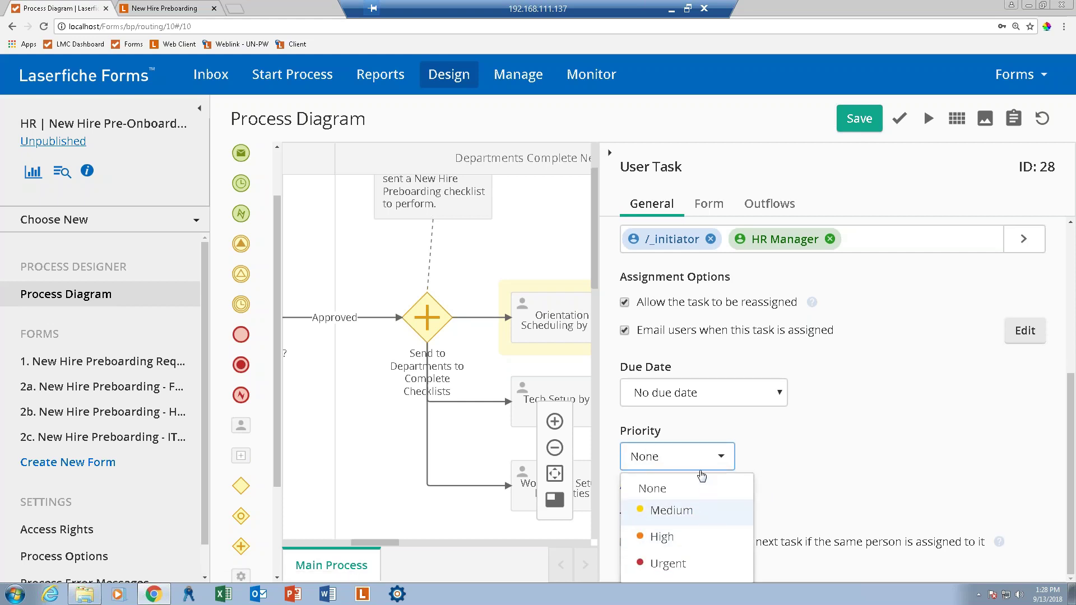
pyautogui.click(840, 447)
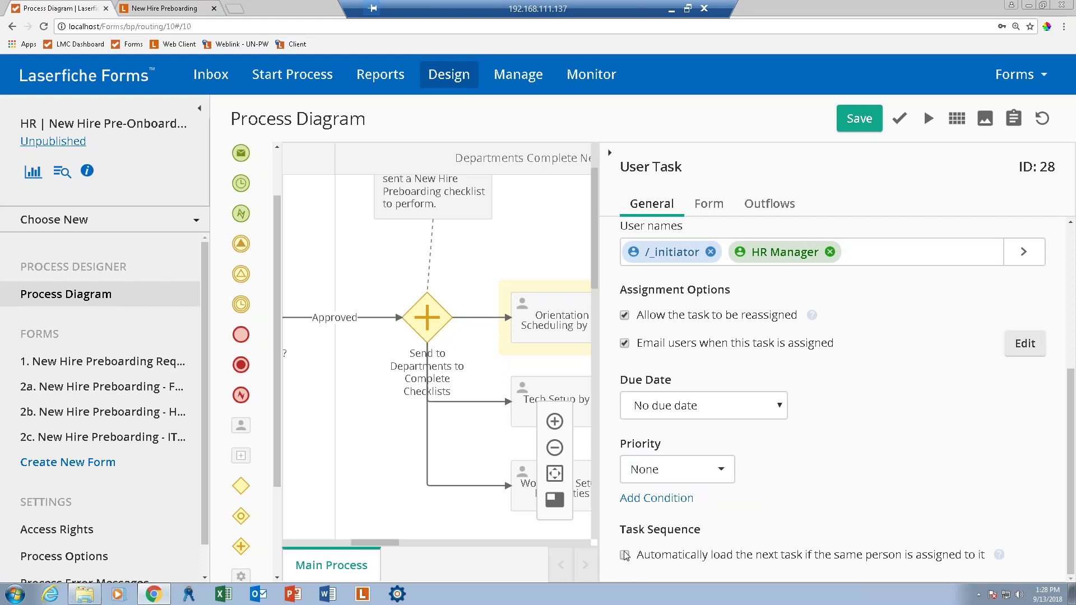
pyautogui.click(624, 555)
pyautogui.click(611, 156)
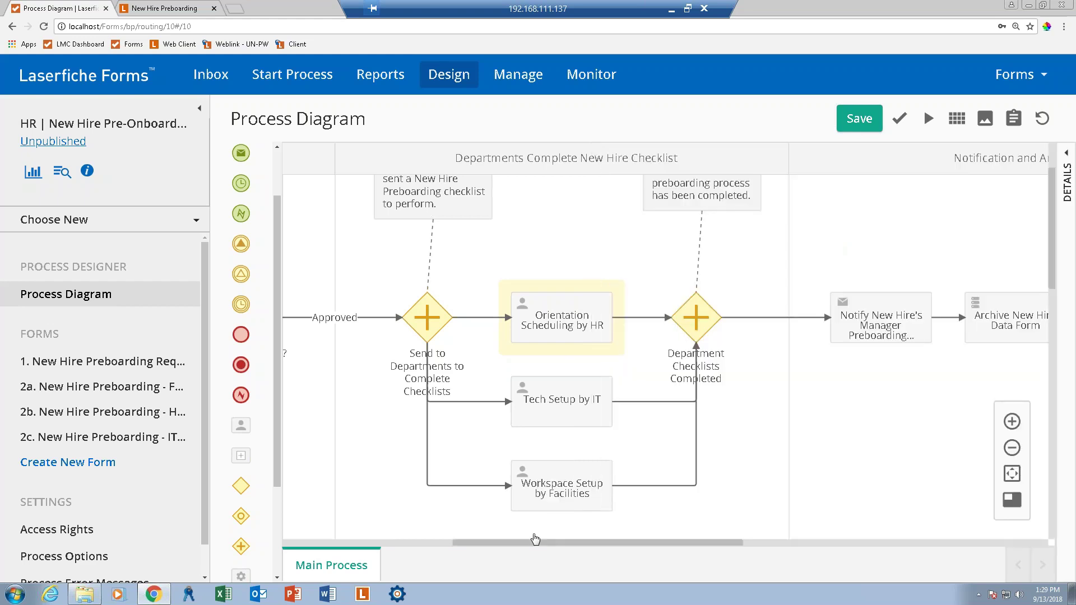
# Add IT as an assignee of Tech Setup by IT and enable auto-loading the next task.
pyautogui.click(559, 402)
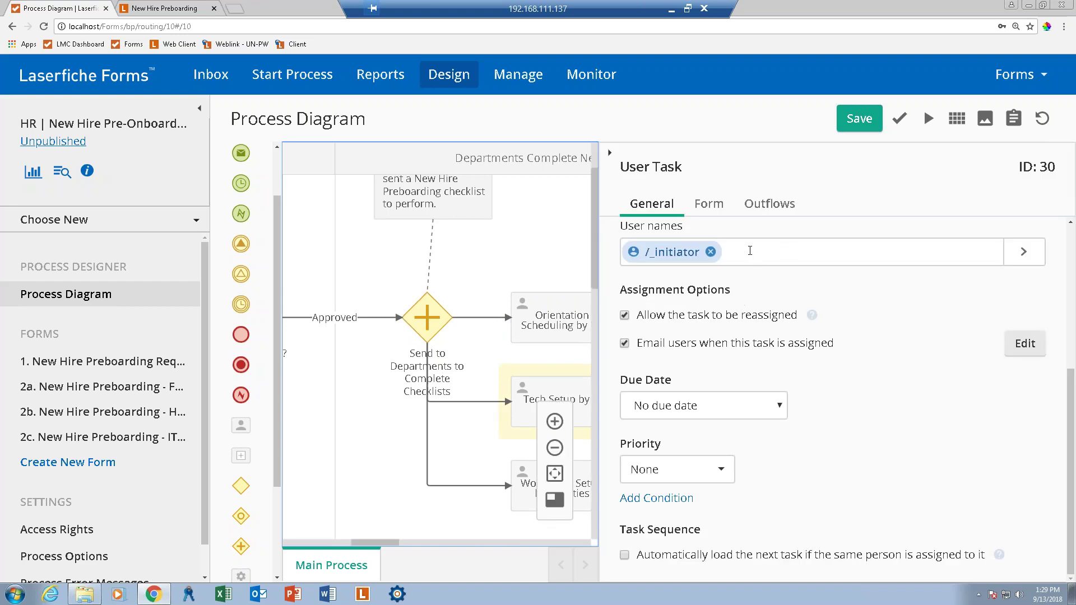
pyautogui.click(750, 250)
pyautogui.write('it')
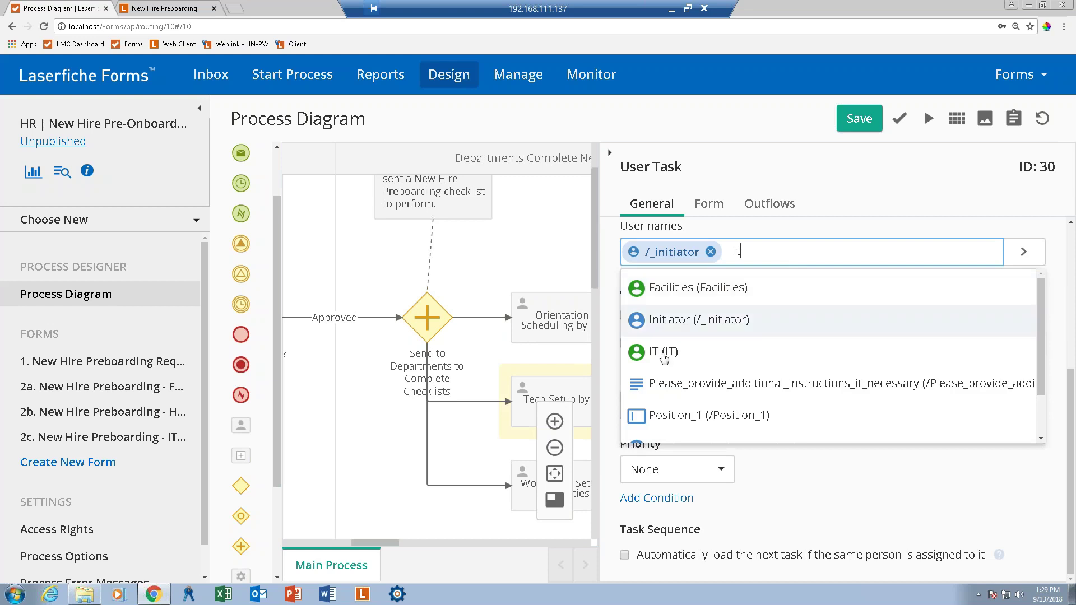
pyautogui.click(664, 353)
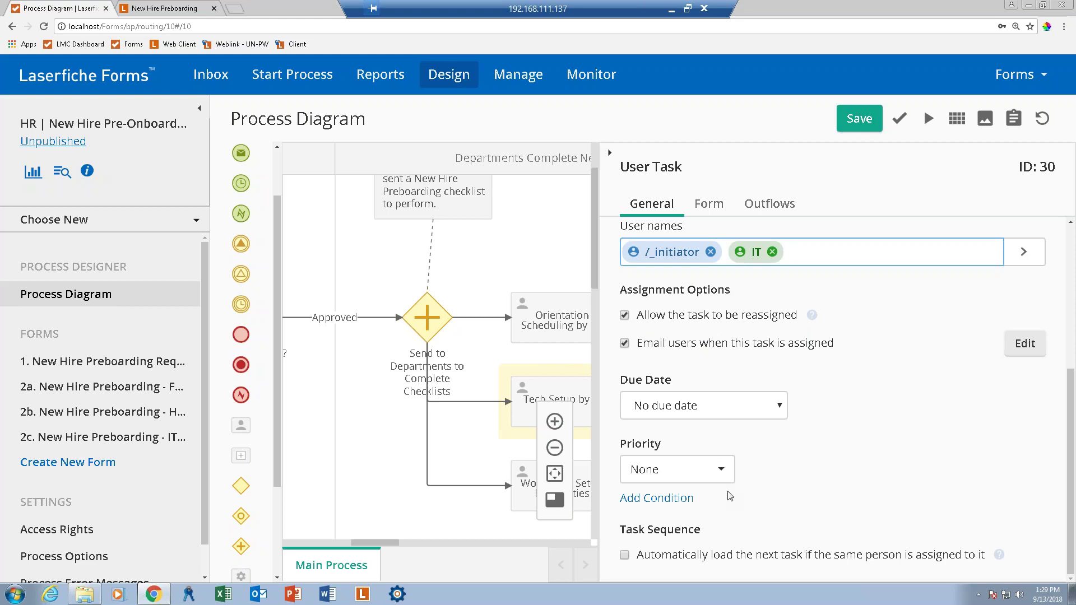
pyautogui.click(624, 556)
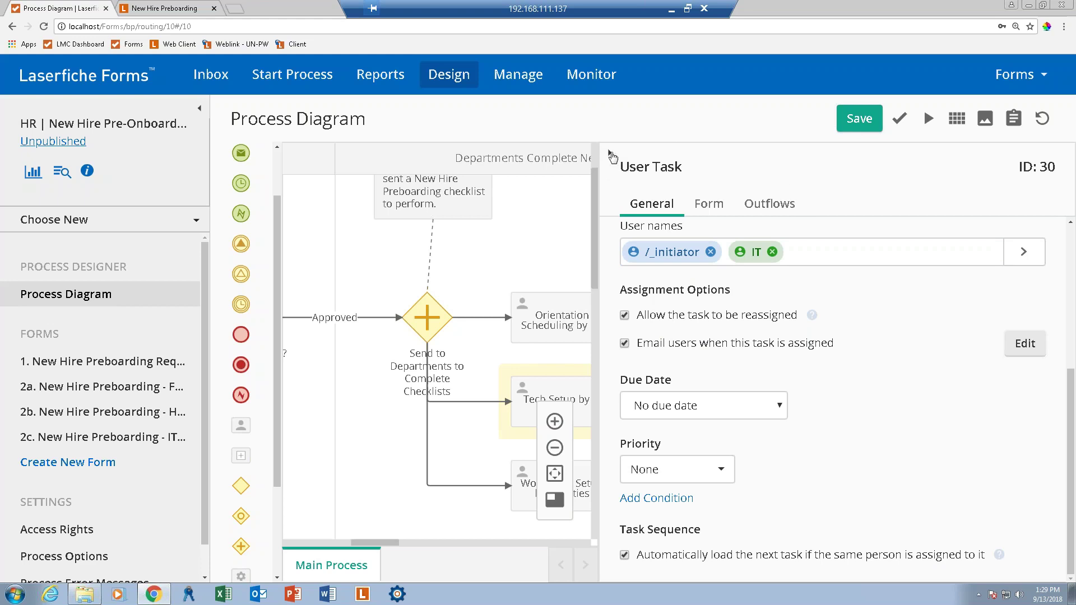
pyautogui.click(612, 157)
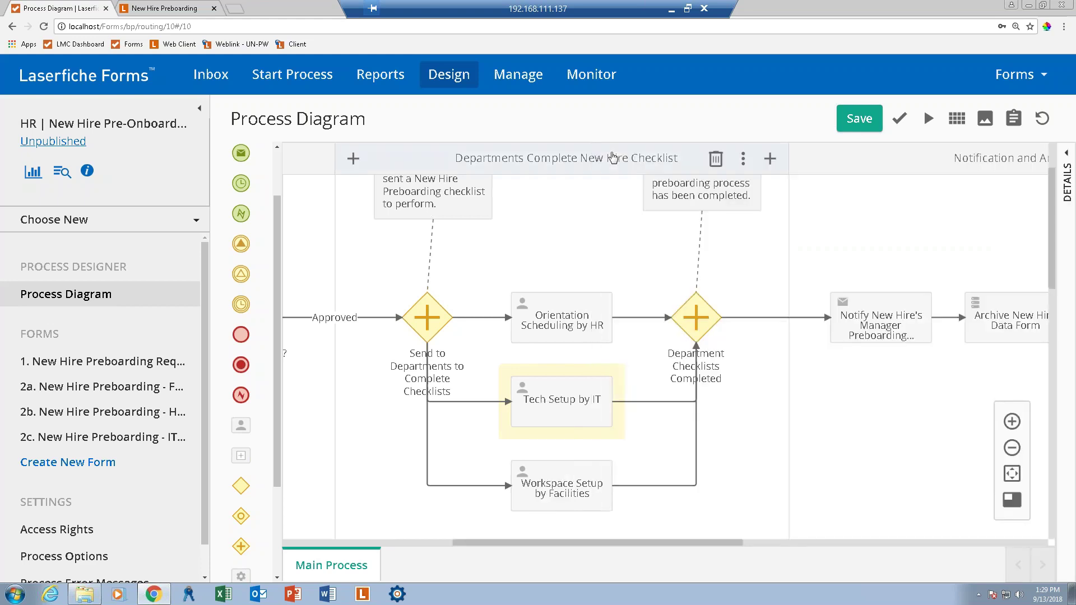
# Assign Facilities to Workspace Setup by Facilities, allow reassignment, and auto-load the next task.
pyautogui.click(566, 494)
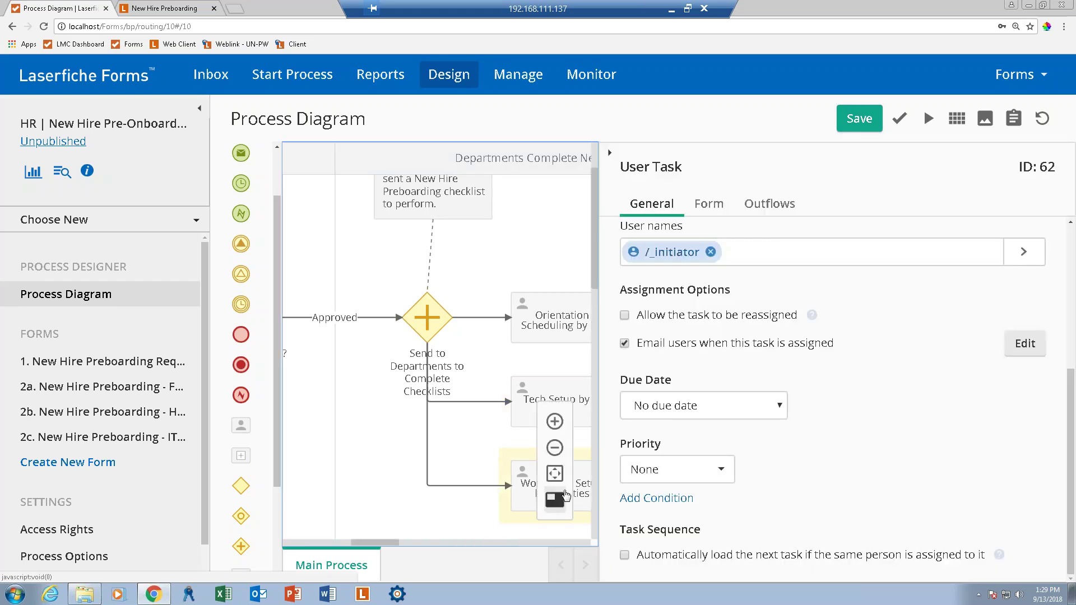
pyautogui.click(762, 247)
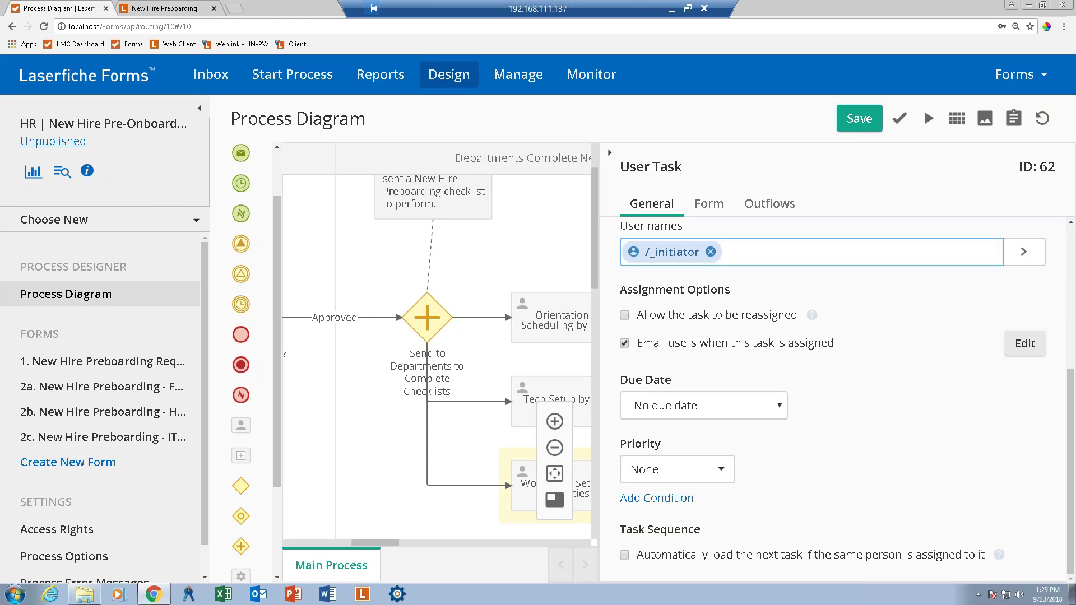
pyautogui.write('fac')
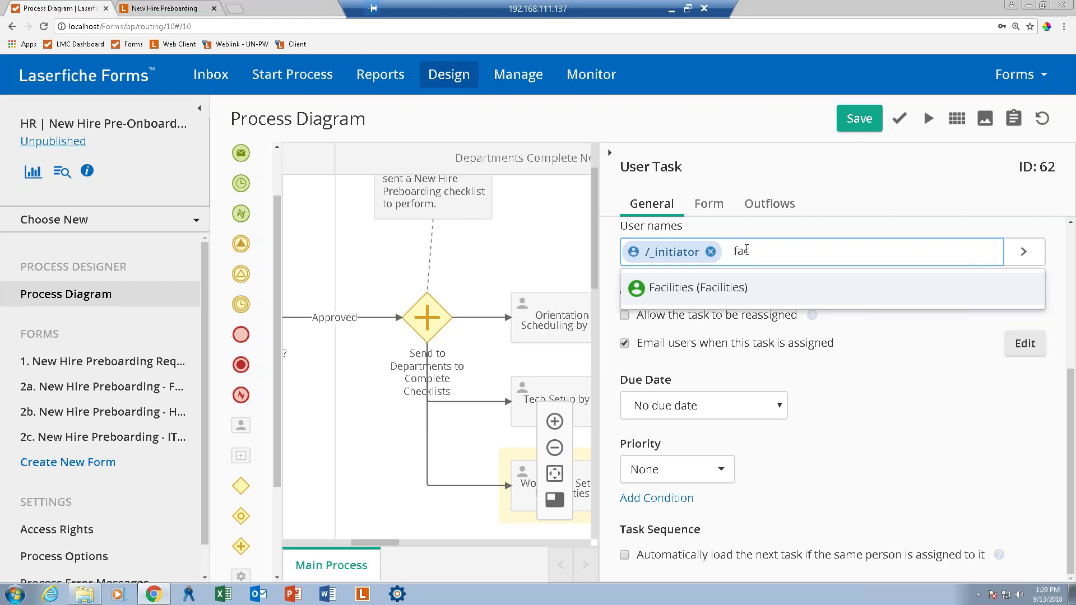
pyautogui.click(660, 288)
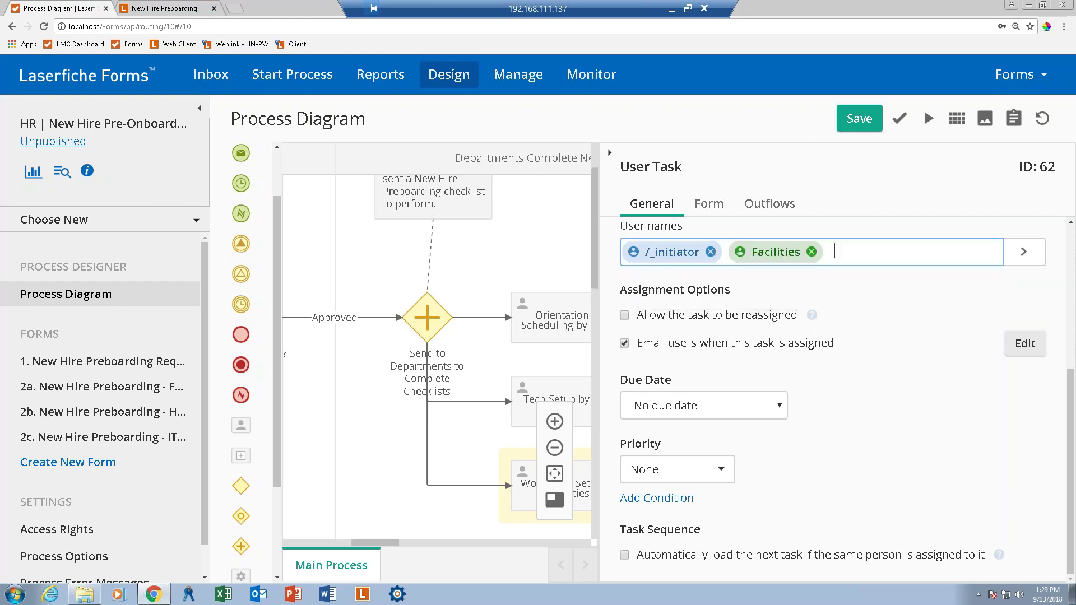
pyautogui.click(626, 318)
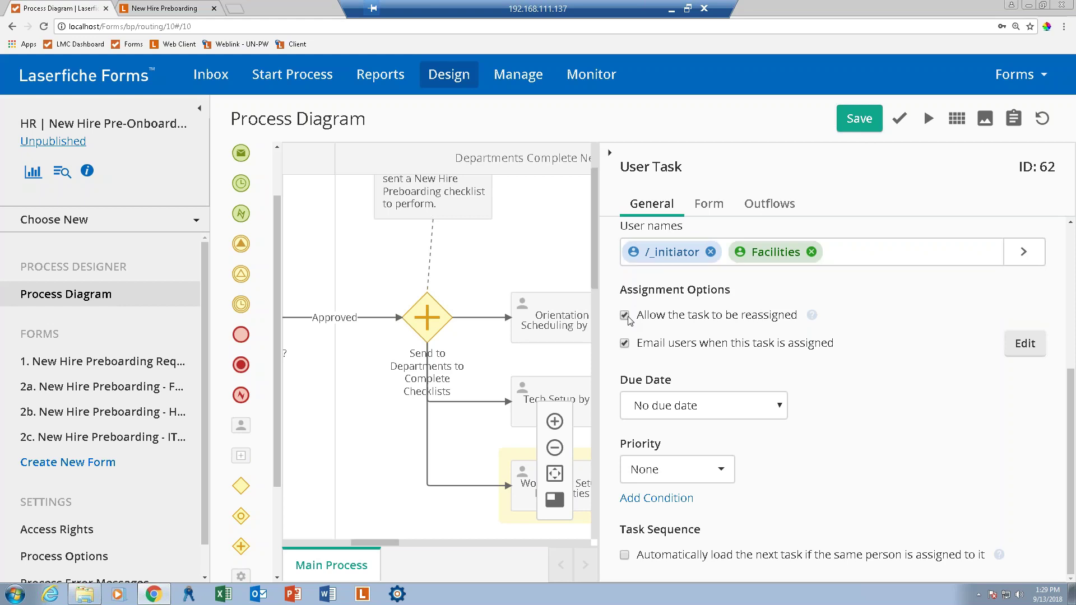
pyautogui.click(625, 555)
pyautogui.click(610, 154)
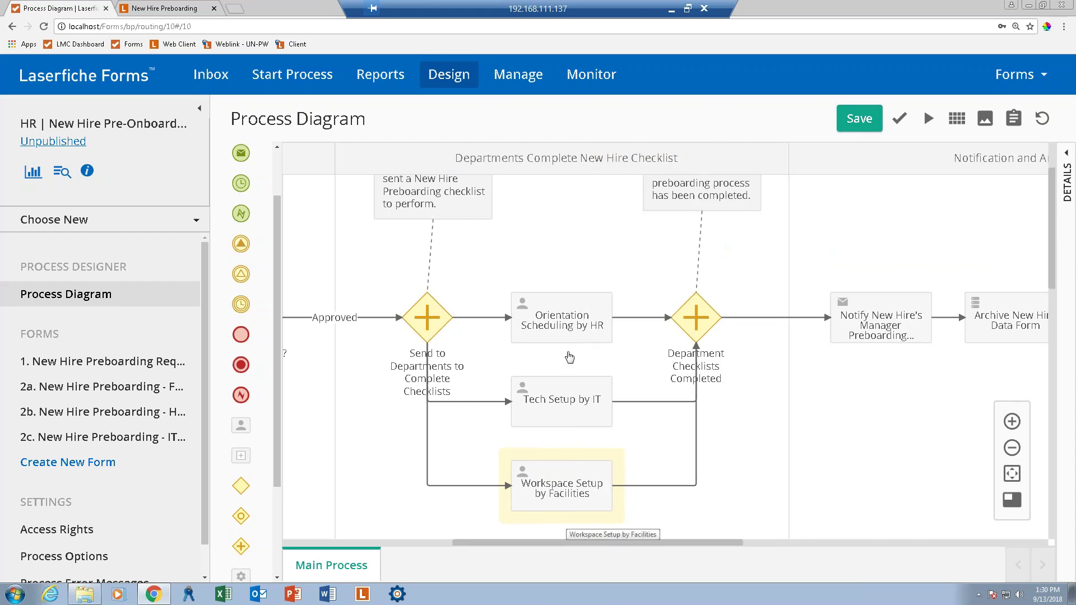
# Select the Notify New Hire's Manager task and show its e-mail settings sending to /_initiator.
pyautogui.click(698, 320)
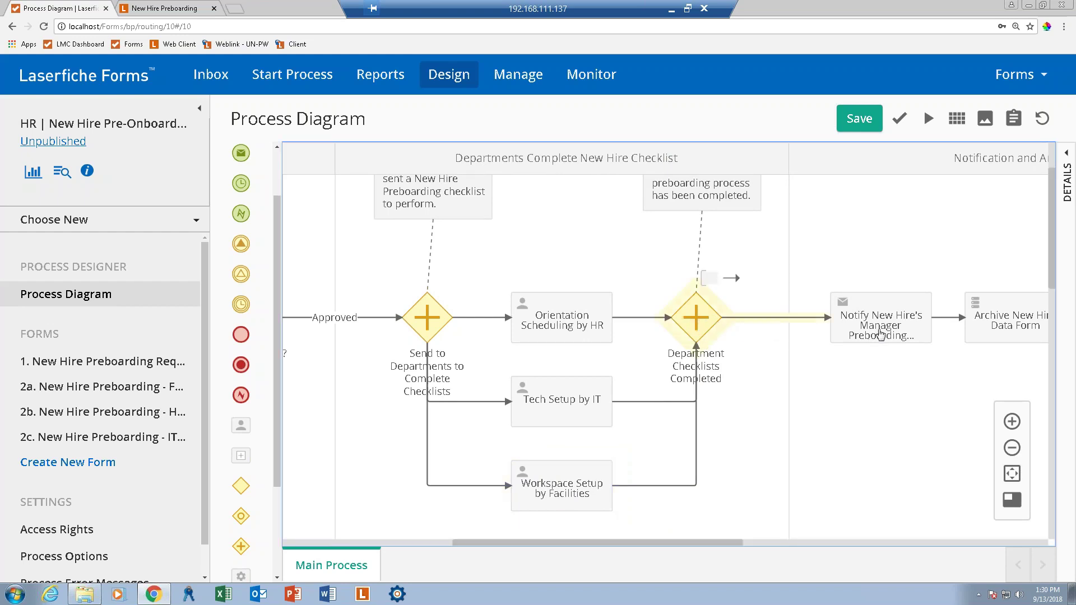
pyautogui.click(912, 339)
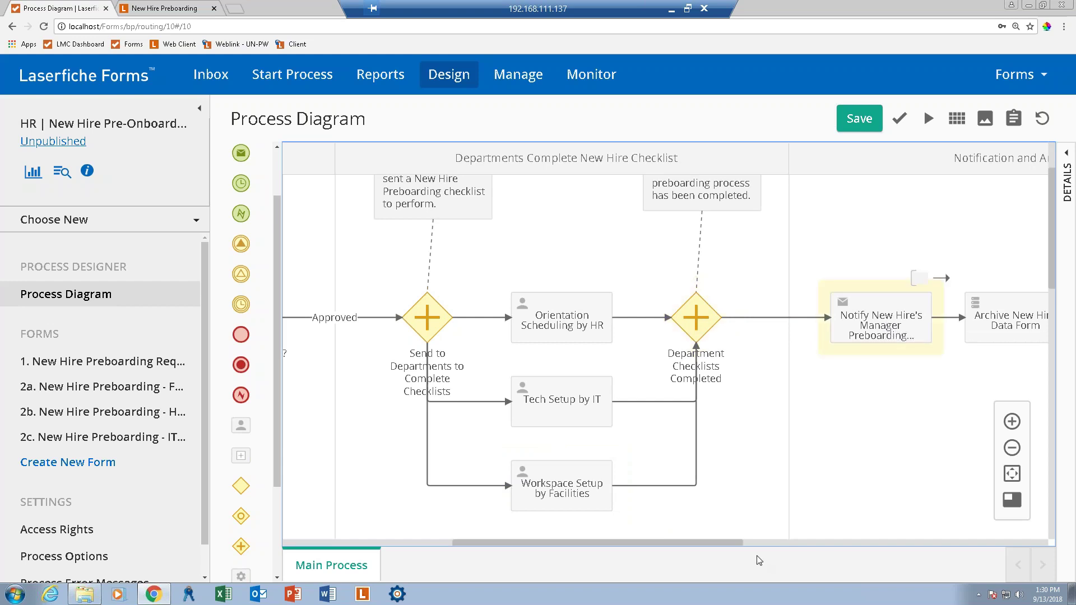
pyautogui.moveTo(705, 545); pyautogui.dragTo(831, 546)
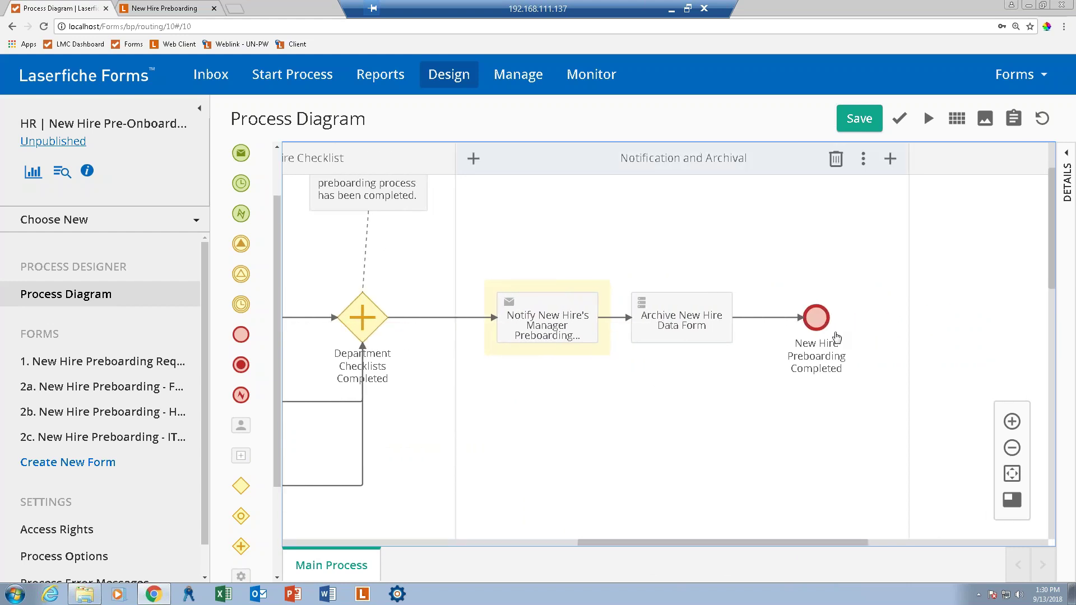
pyautogui.click(529, 329)
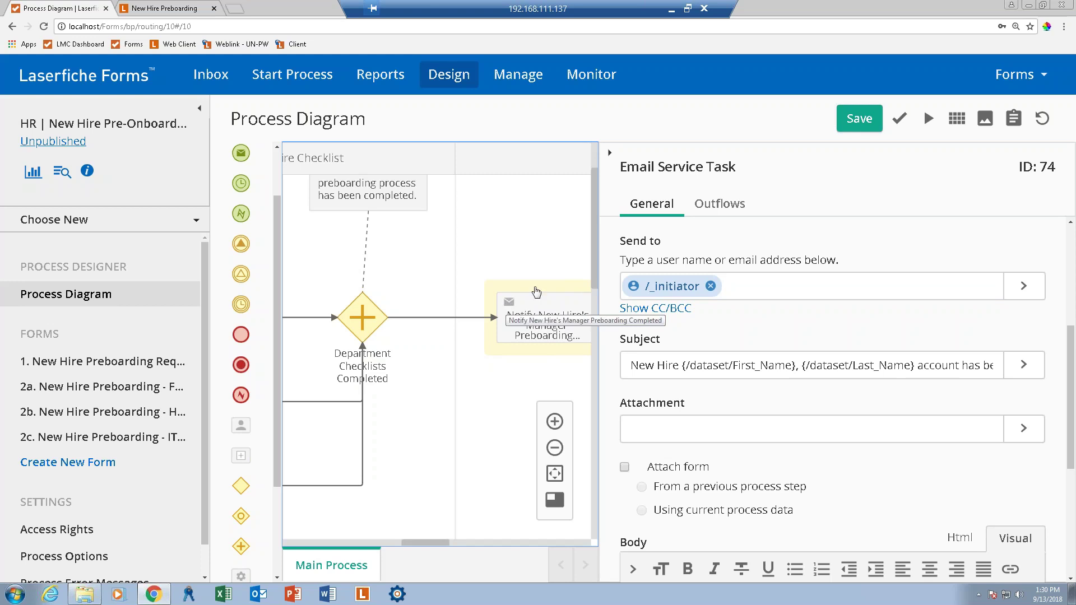
# Add /ManagerEmail to the notification email's Send to recipients.
pyautogui.click(754, 286)
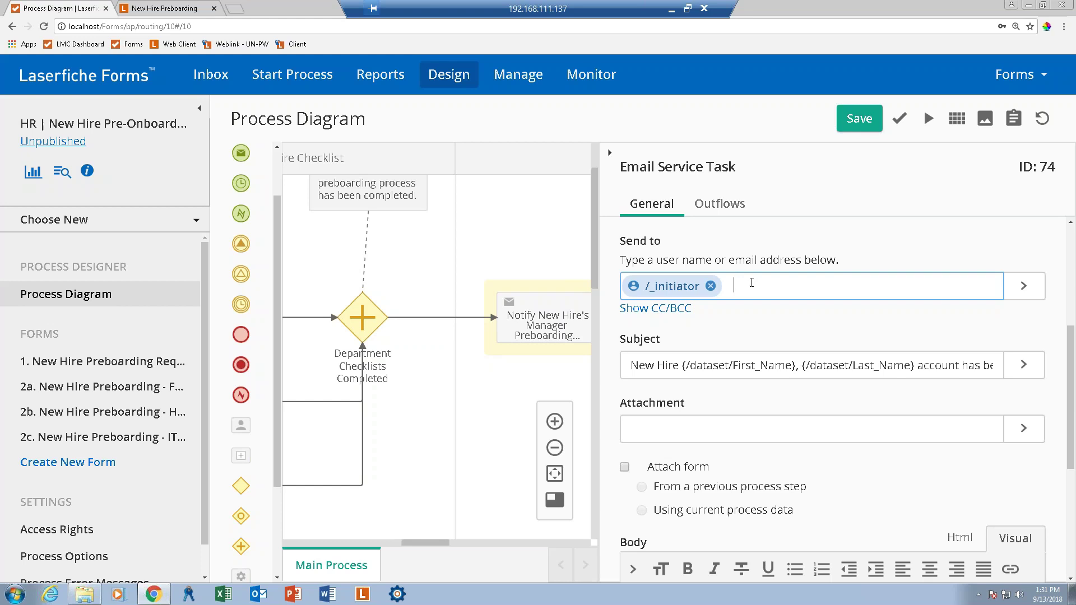
pyautogui.write('man')
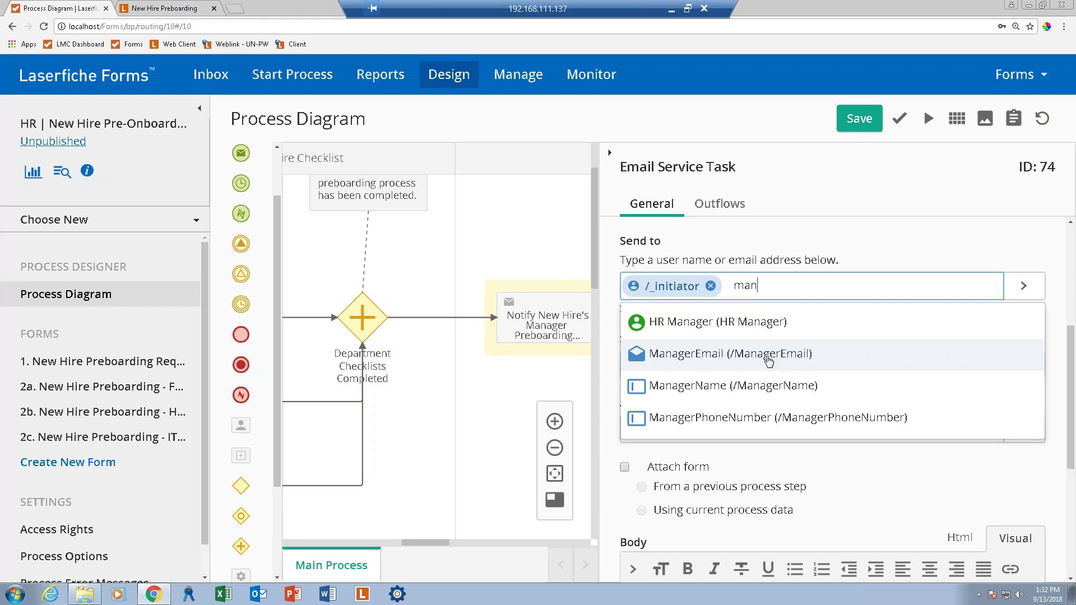
pyautogui.click(767, 359)
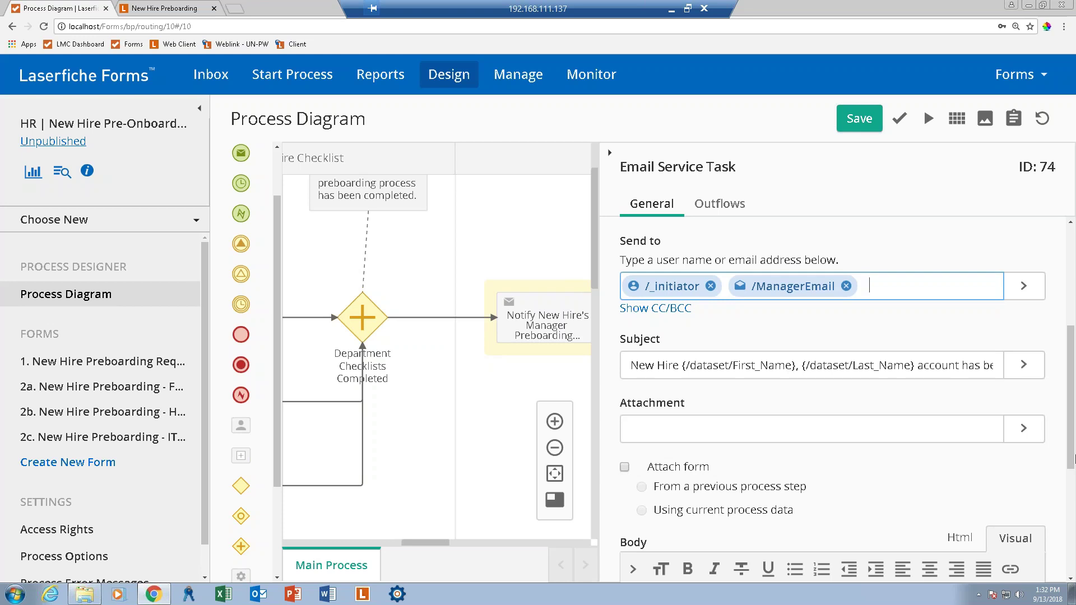
# Add a comma after the greeting name in the email body.
pyautogui.scroll(-5, 1066, 488)
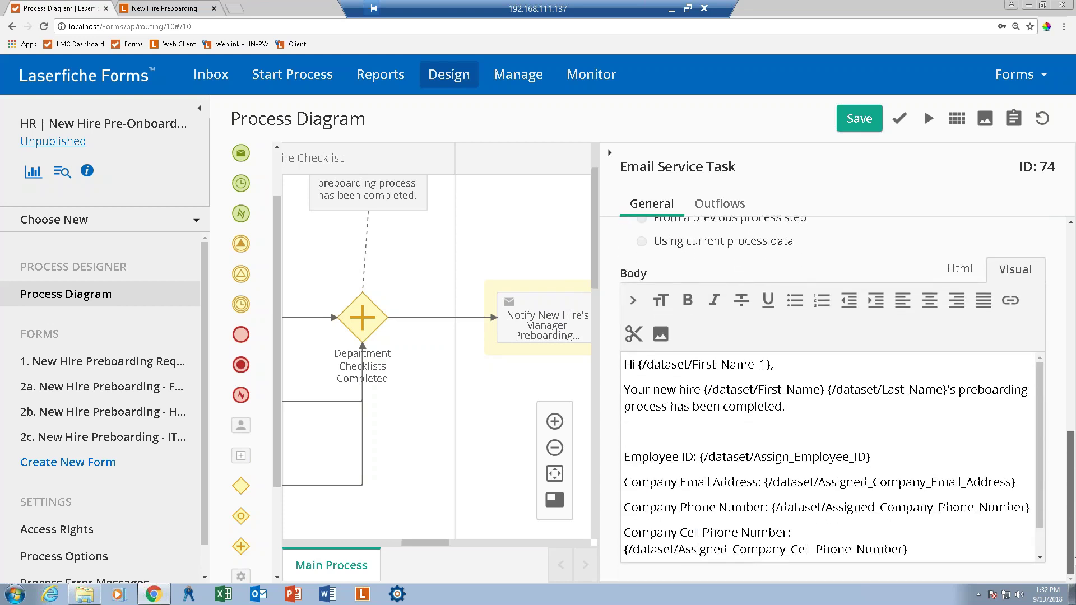
pyautogui.click(657, 353)
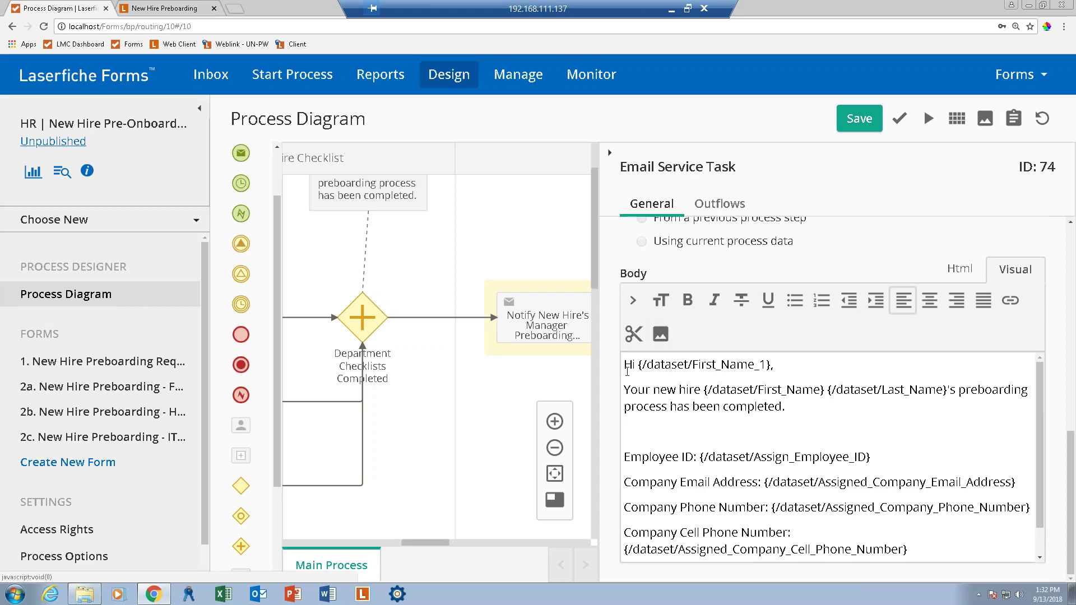
pyautogui.click(772, 366)
pyautogui.write(',')
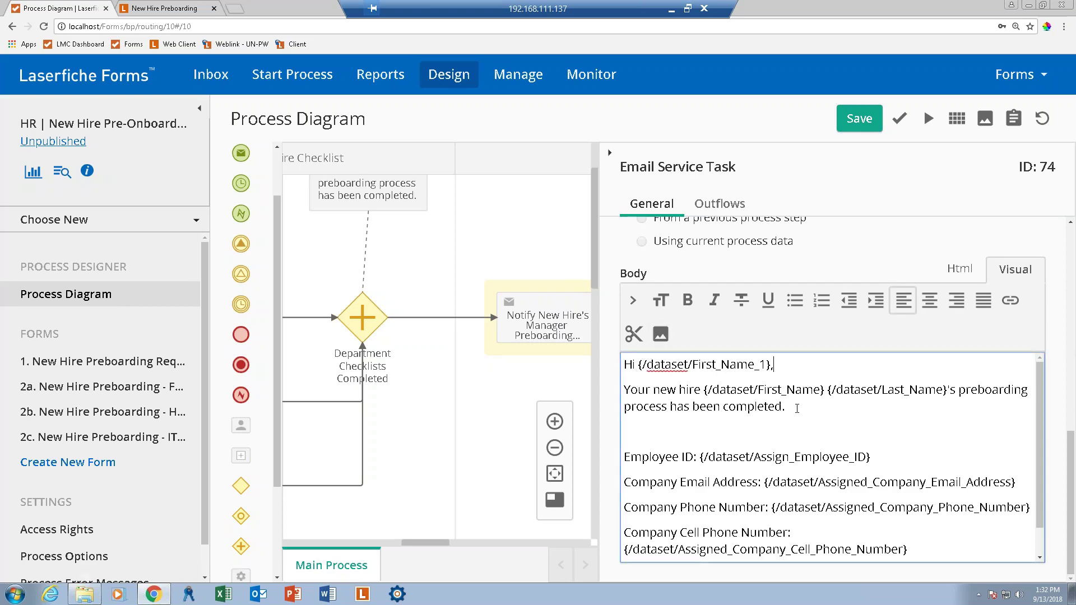
pyautogui.click(803, 405)
# Delete the Company Cell Phone Number line from the email body.
pyautogui.scroll(-1, 1038, 552)
pyautogui.click(951, 523)
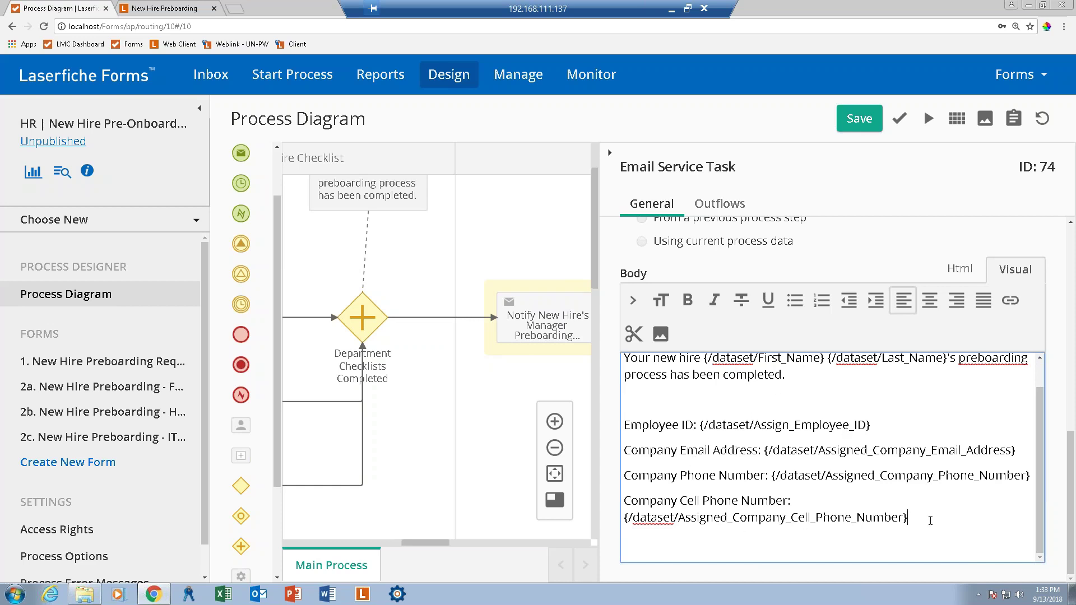
pyautogui.moveTo(908, 518); pyautogui.dragTo(619, 498)
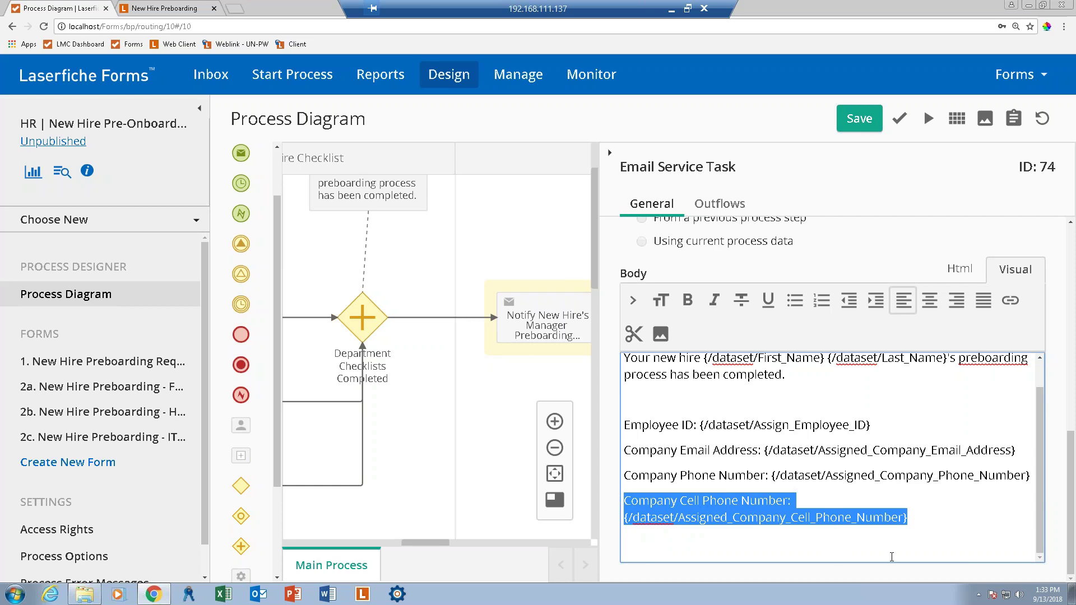
pyautogui.press('BackSpace')
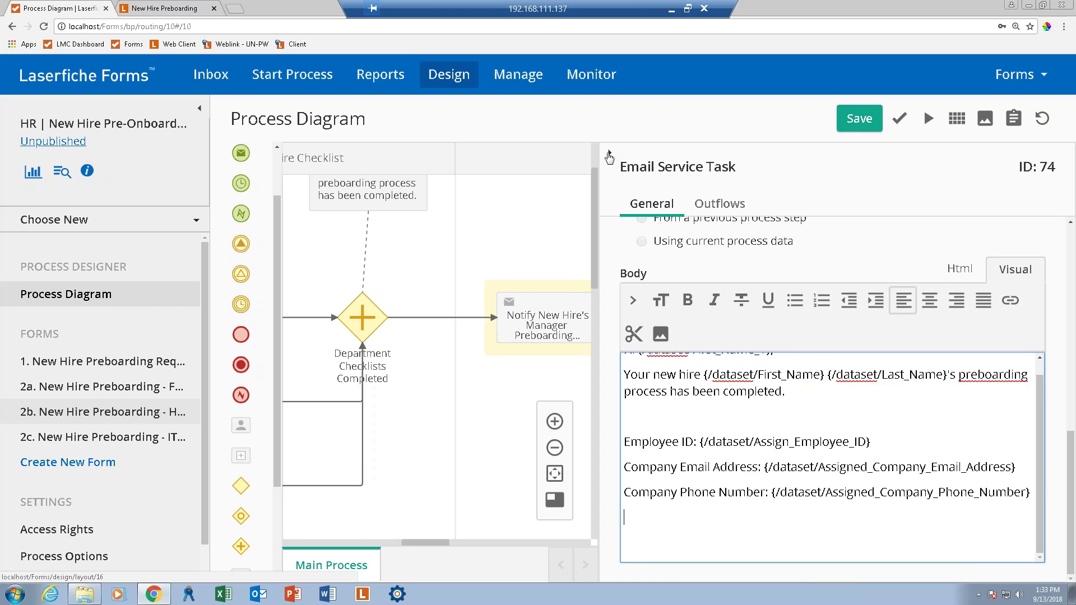
pyautogui.click(609, 157)
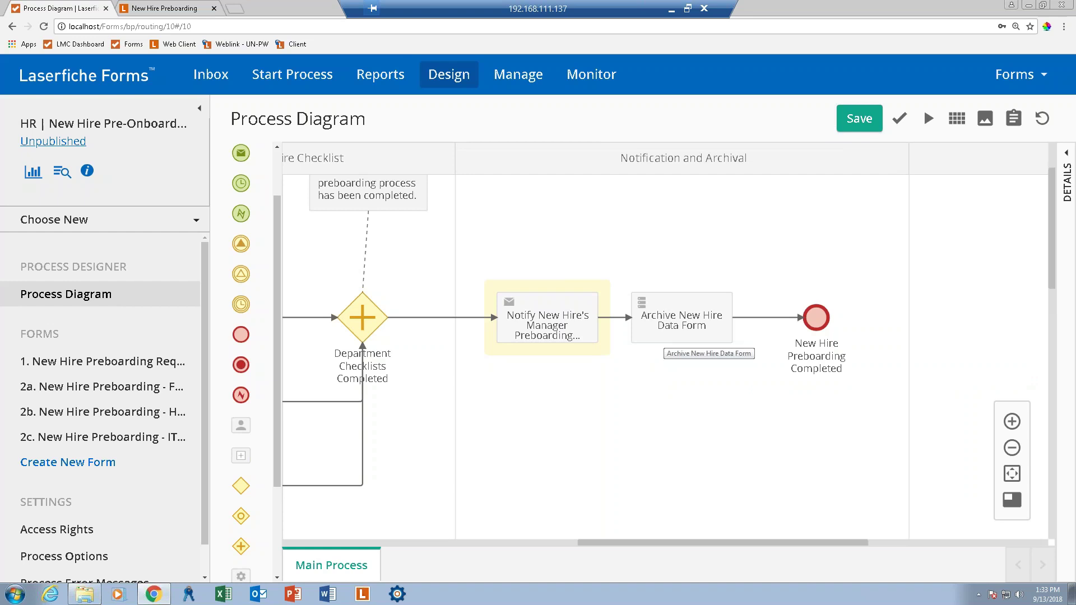
# Open the Archive New Hire Data Form task's properties and list its Repository profile options.
pyautogui.click(691, 351)
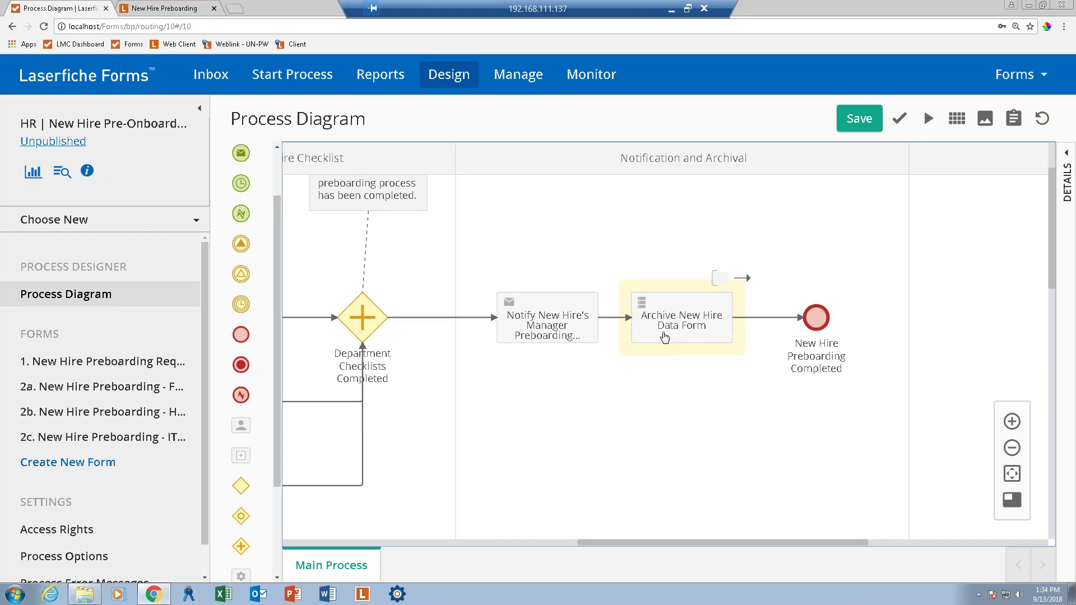
pyautogui.doubleClick(664, 337)
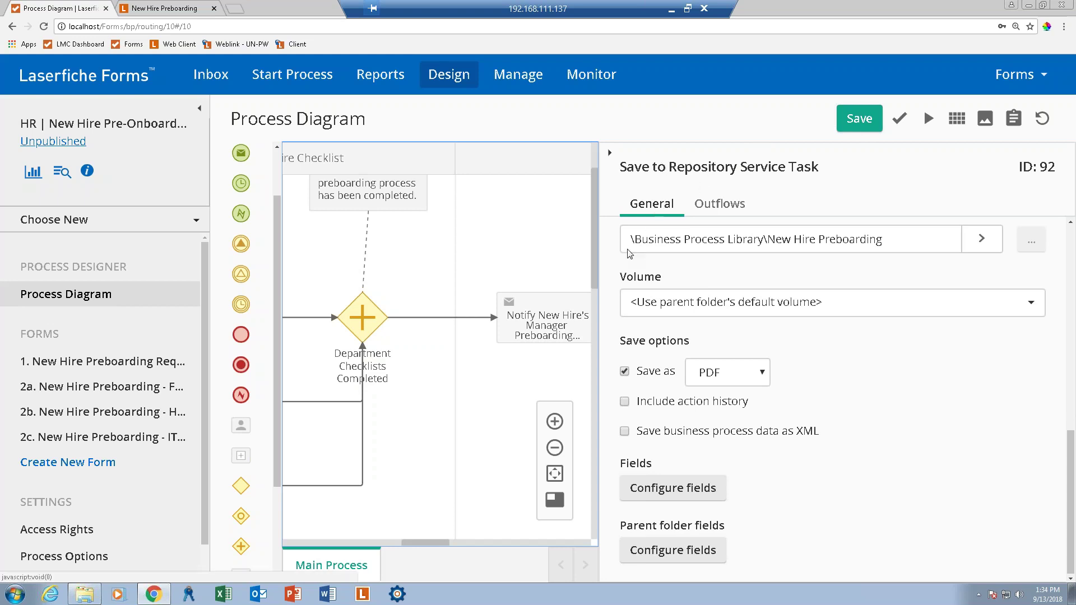
pyautogui.moveTo(1068, 483); pyautogui.dragTo(1073, 247)
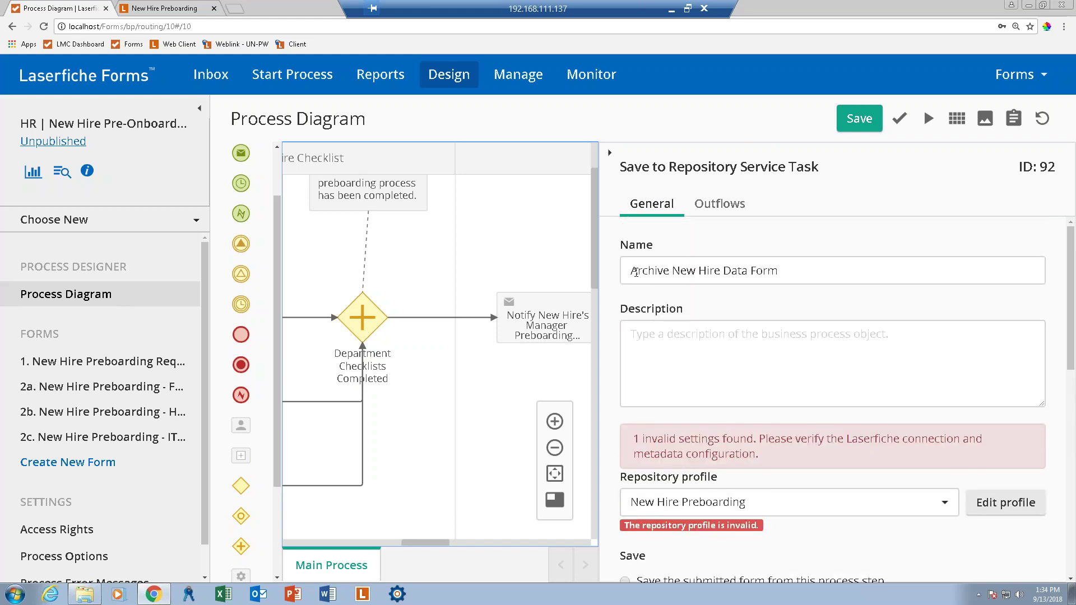
pyautogui.click(826, 268)
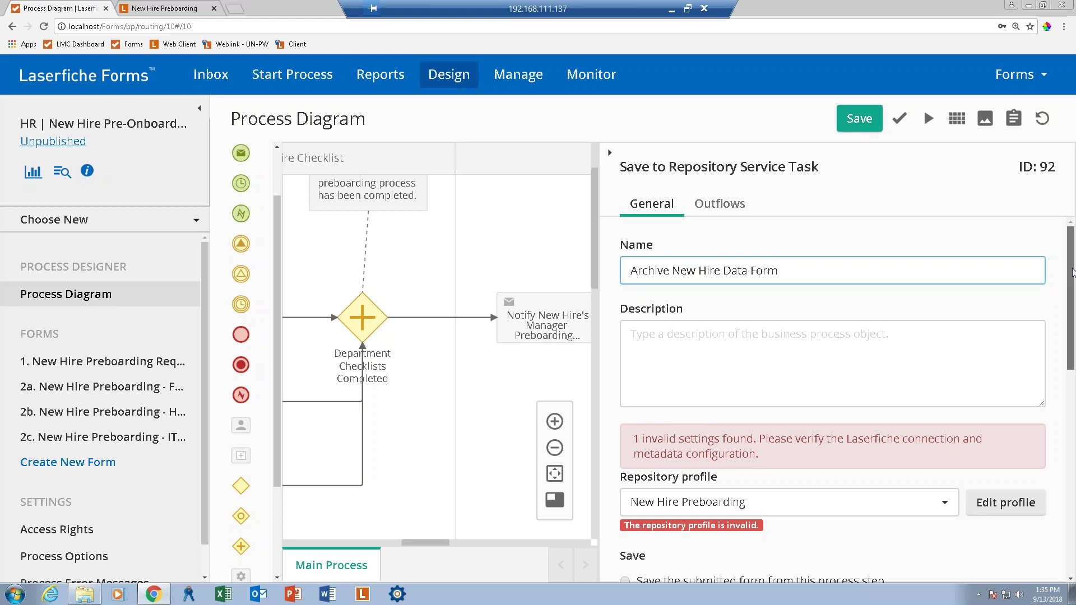
pyautogui.scroll(-1, 1072, 313)
pyautogui.scroll(-2, 1073, 313)
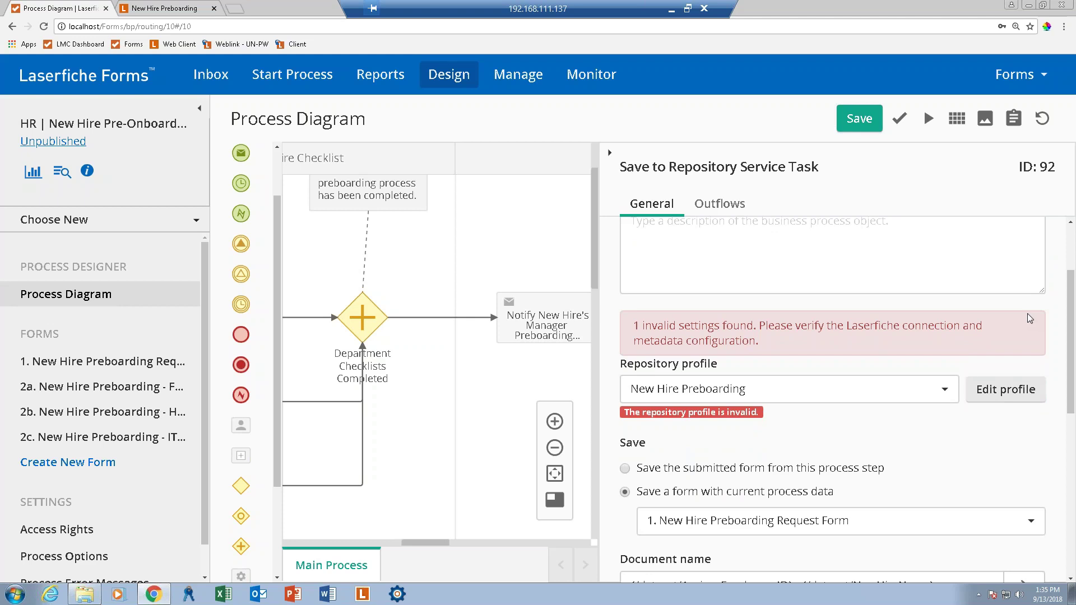
pyautogui.click(944, 388)
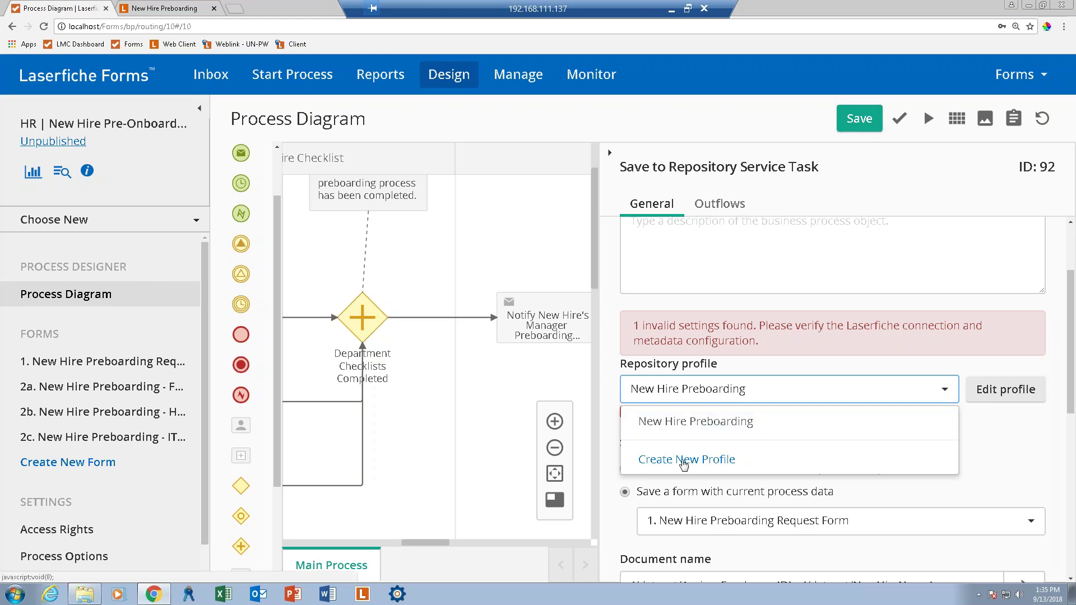
# Create a new repository profile named 'Laserfiche Forms' on the demo server with repository LF103Demo.
pyautogui.click(683, 459)
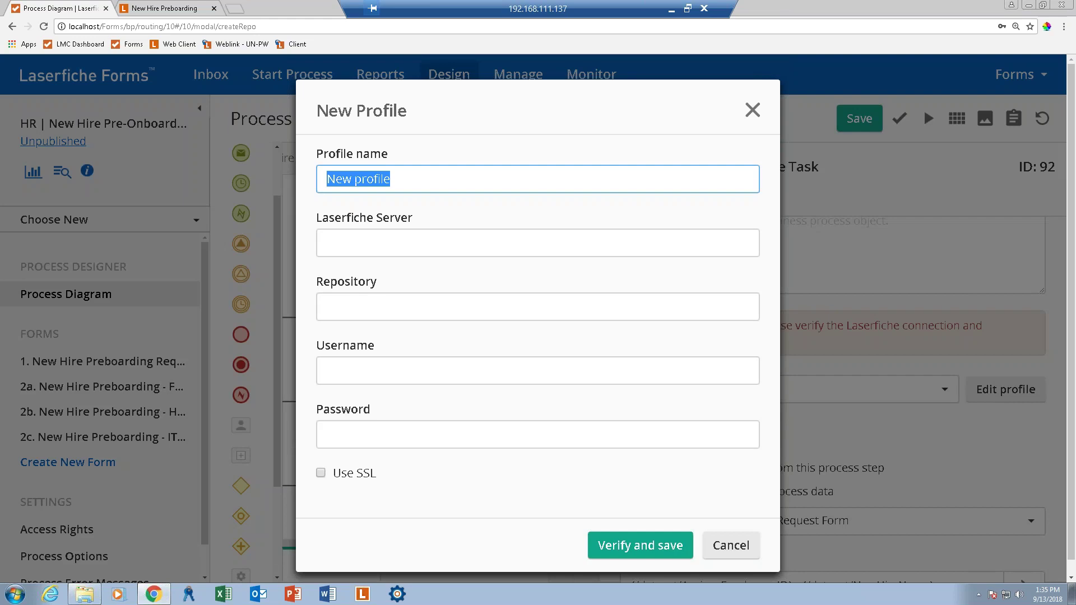
pyautogui.write('Laserfiche')
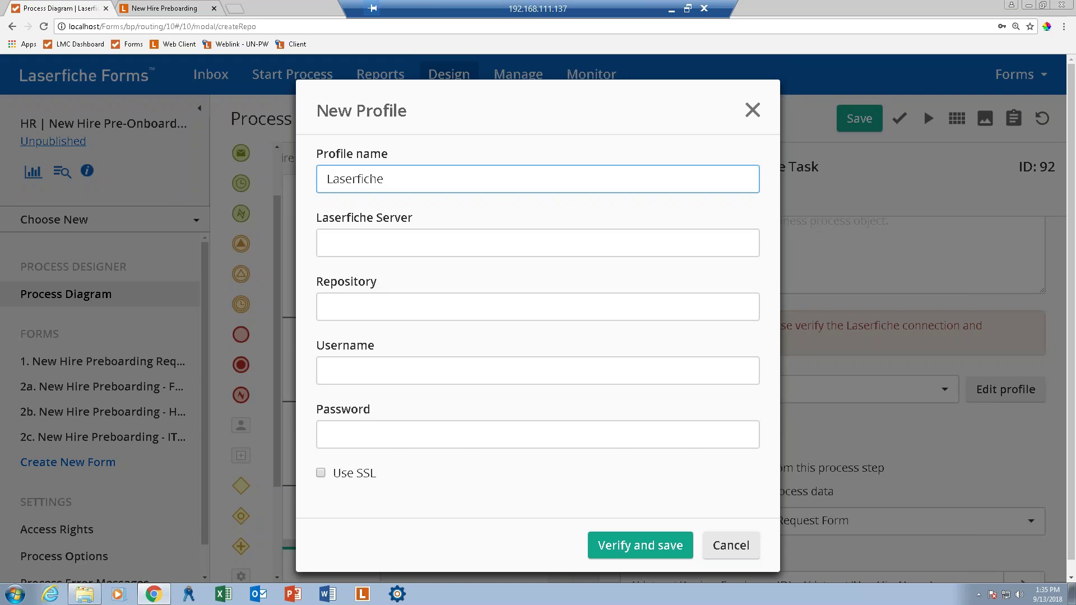
pyautogui.write(' Forms')
pyautogui.click(336, 246)
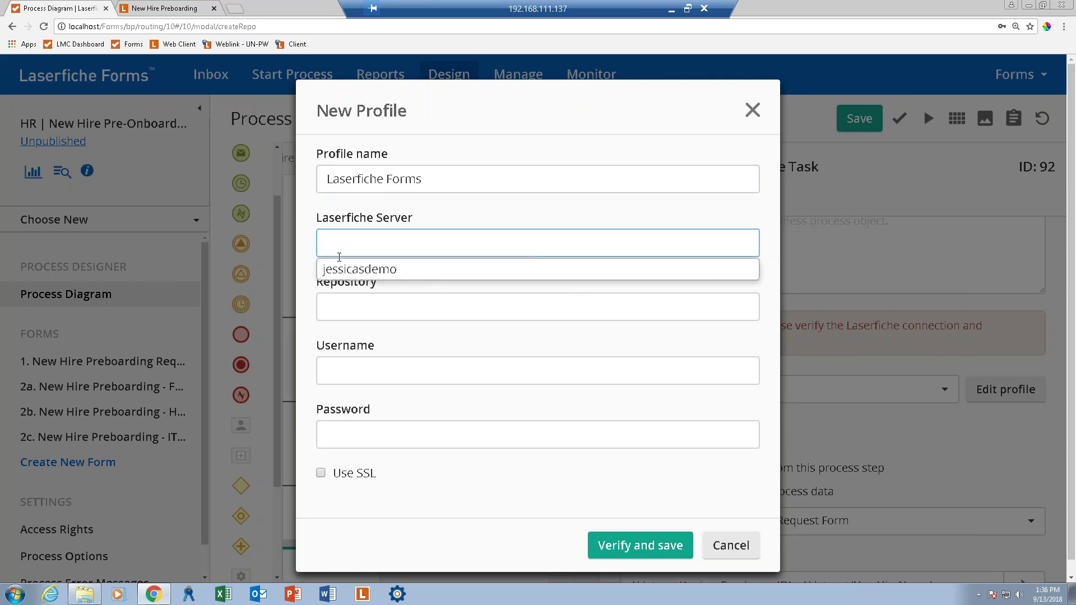
pyautogui.click(341, 271)
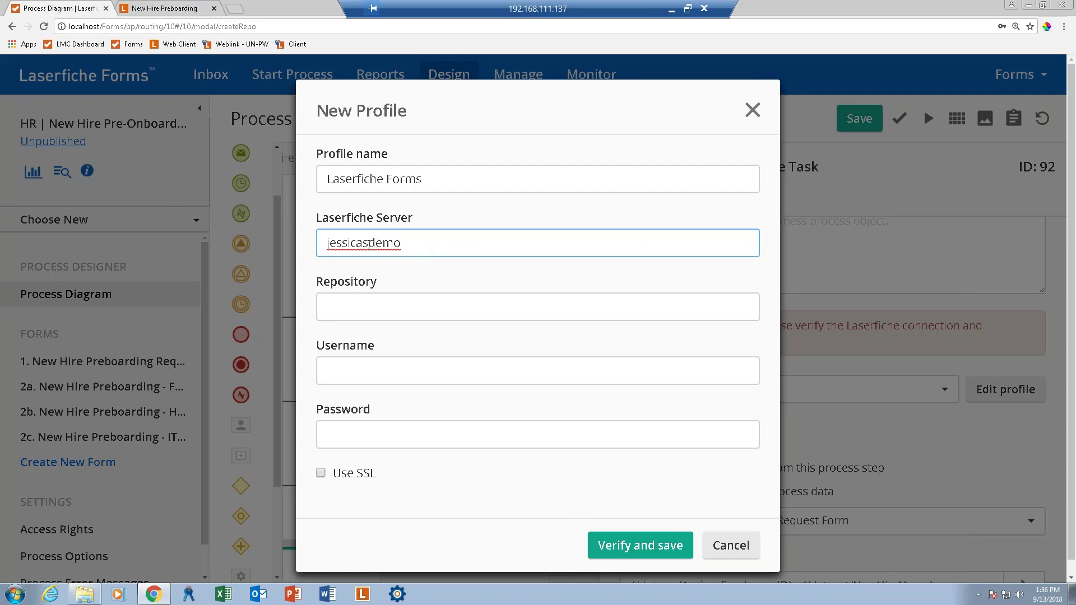
pyautogui.click(339, 309)
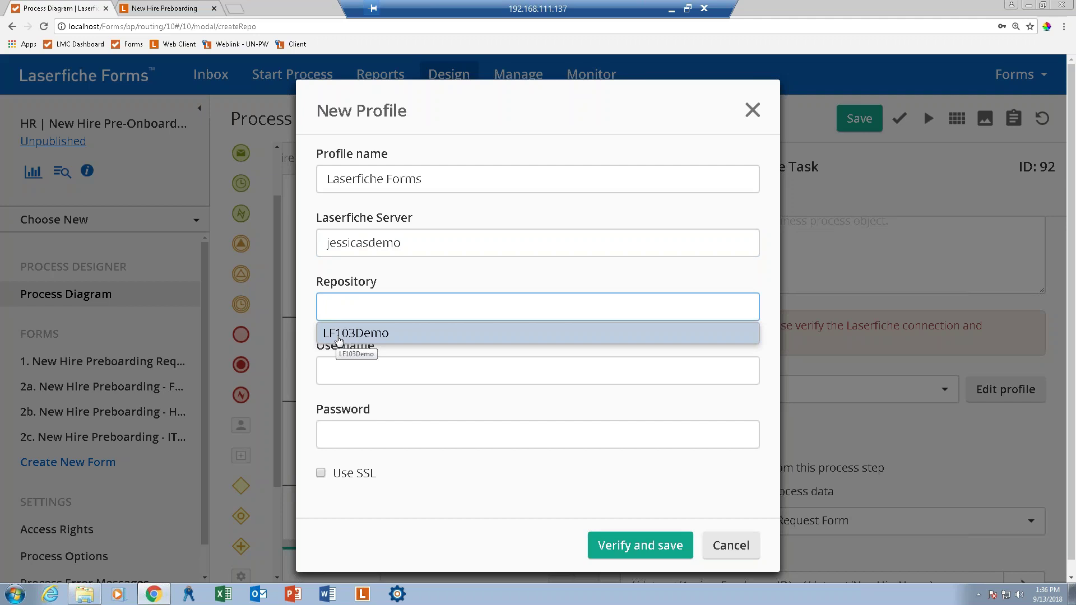
pyautogui.click(339, 333)
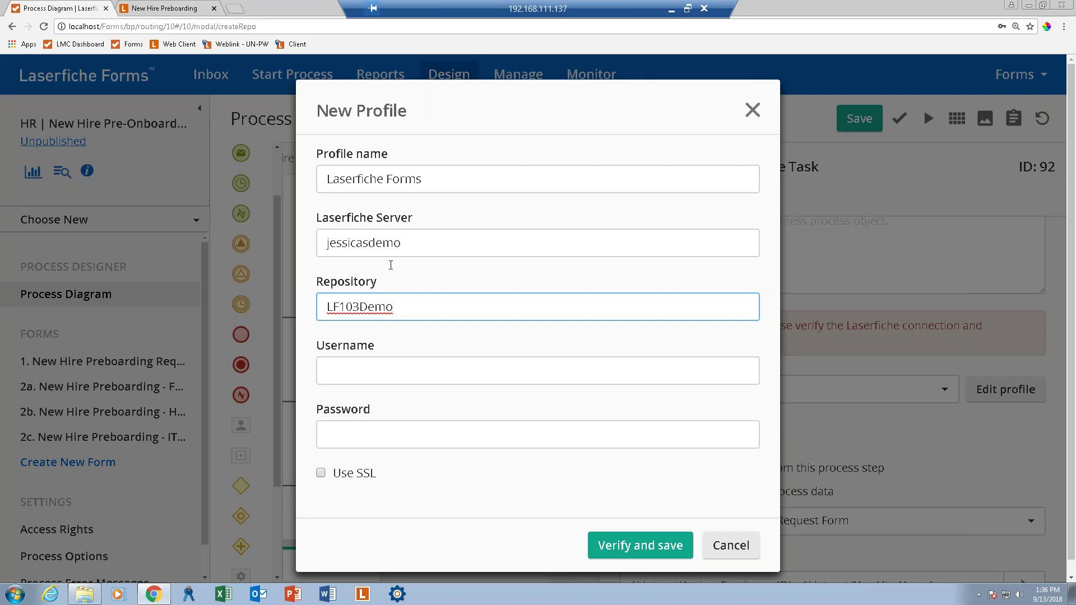
# Fill in the saved account's username and password, then verify and save the profile.
pyautogui.click(375, 360)
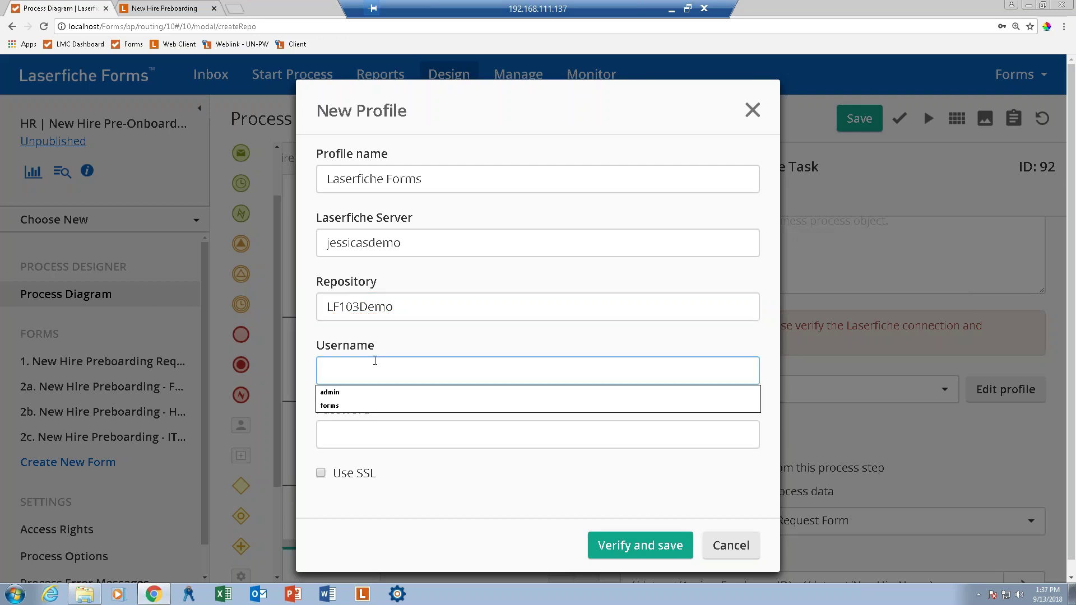
pyautogui.click(330, 405)
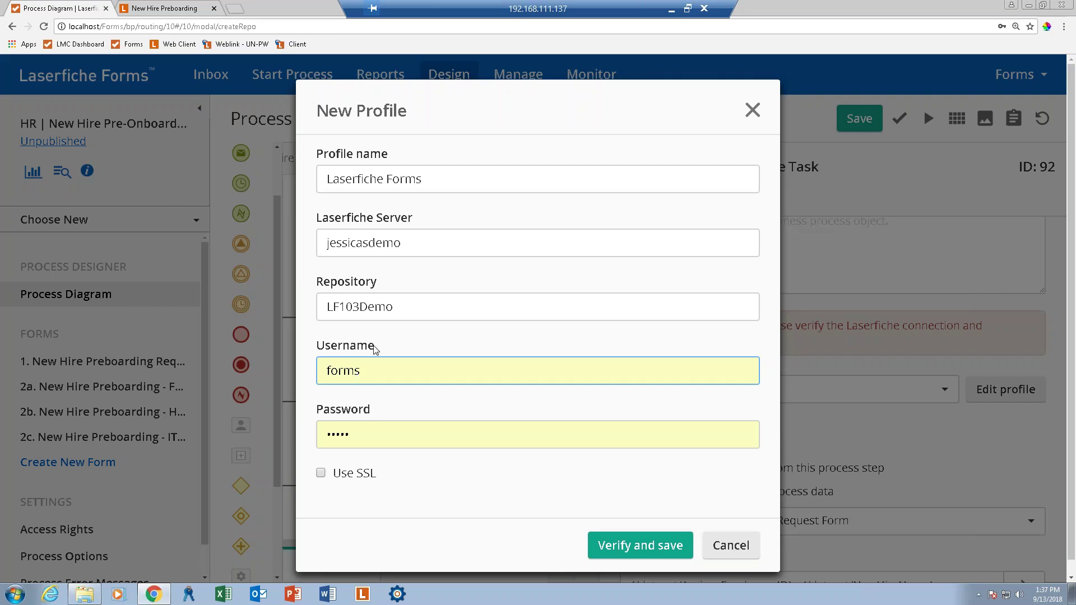
pyautogui.click(380, 367)
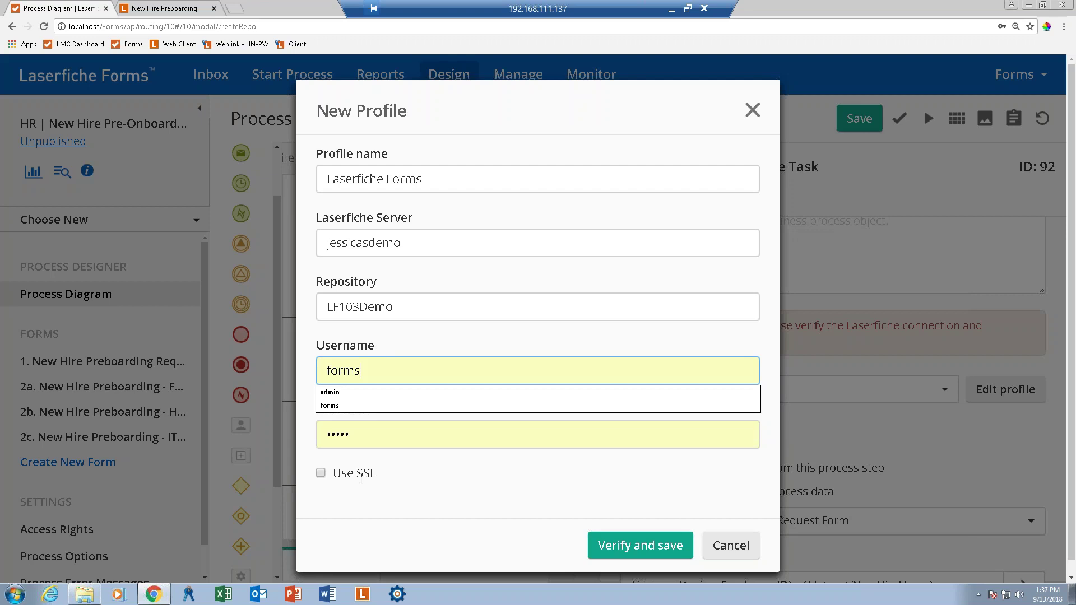
pyautogui.click(380, 435)
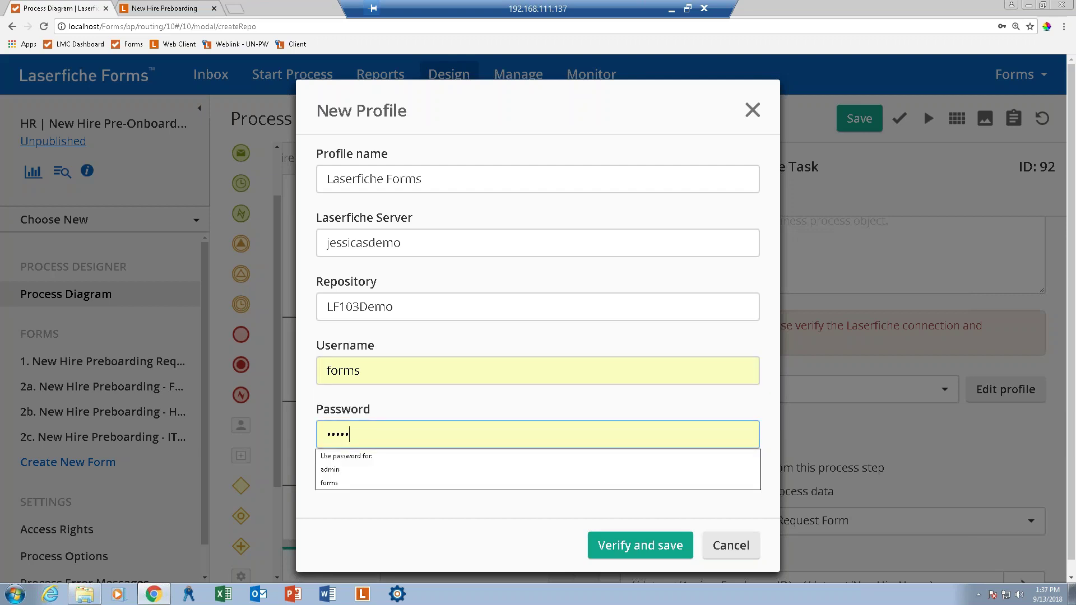
pyautogui.press('Tab')
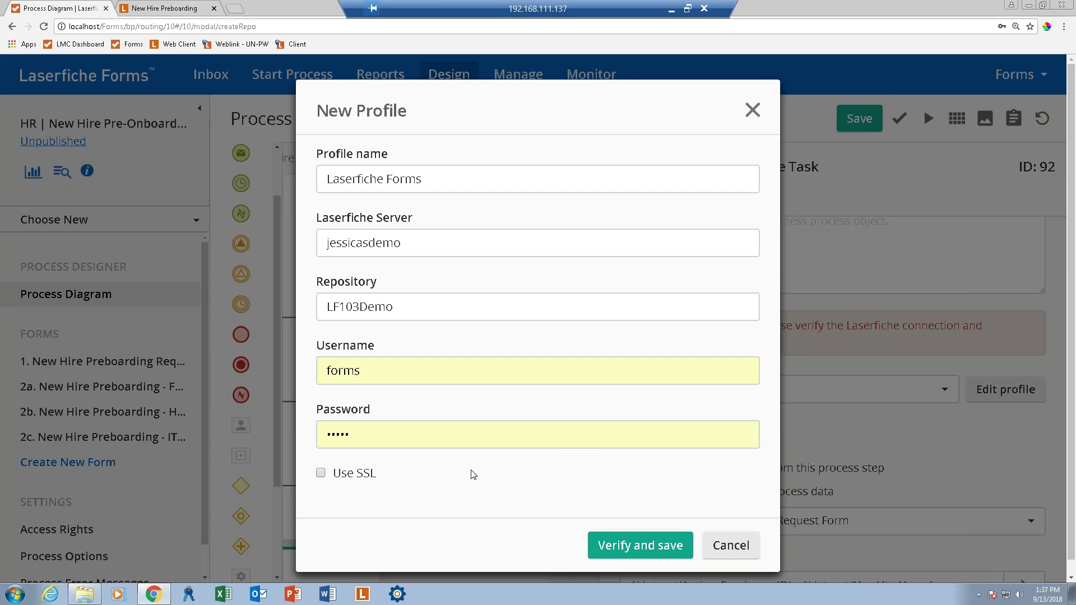
pyautogui.click(641, 550)
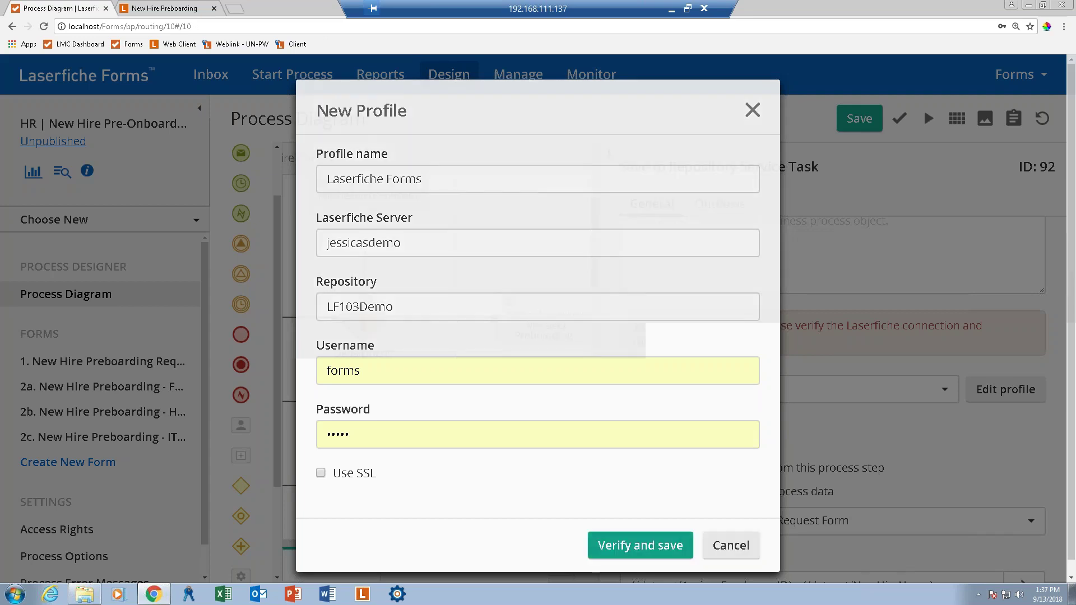
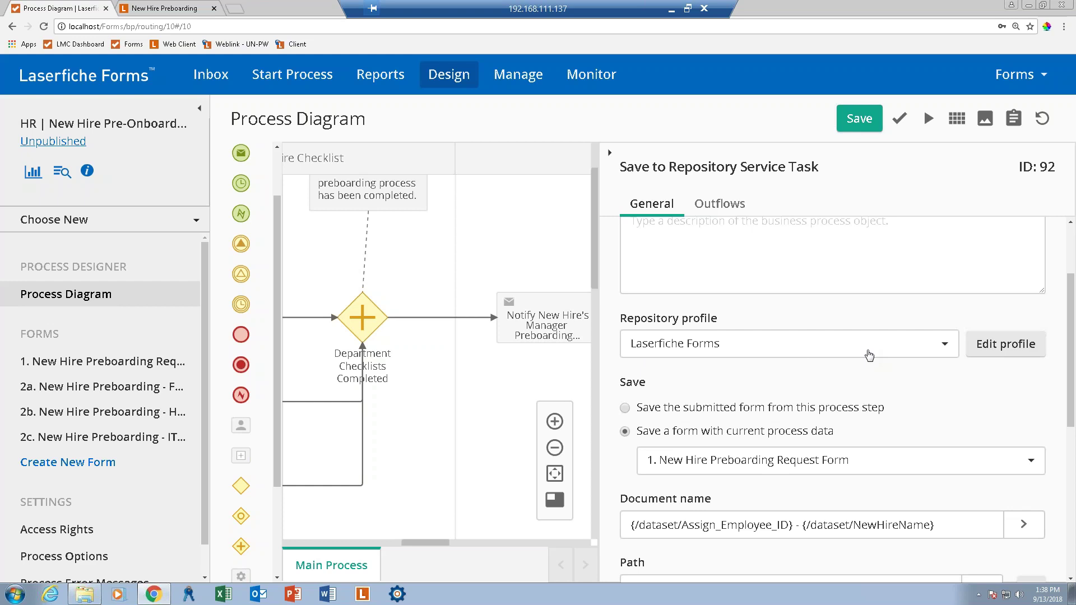
# Set the Save to Repository task to archive the form as TIFF instead of PDF.
pyautogui.moveTo(1063, 420); pyautogui.dragTo(1059, 474)
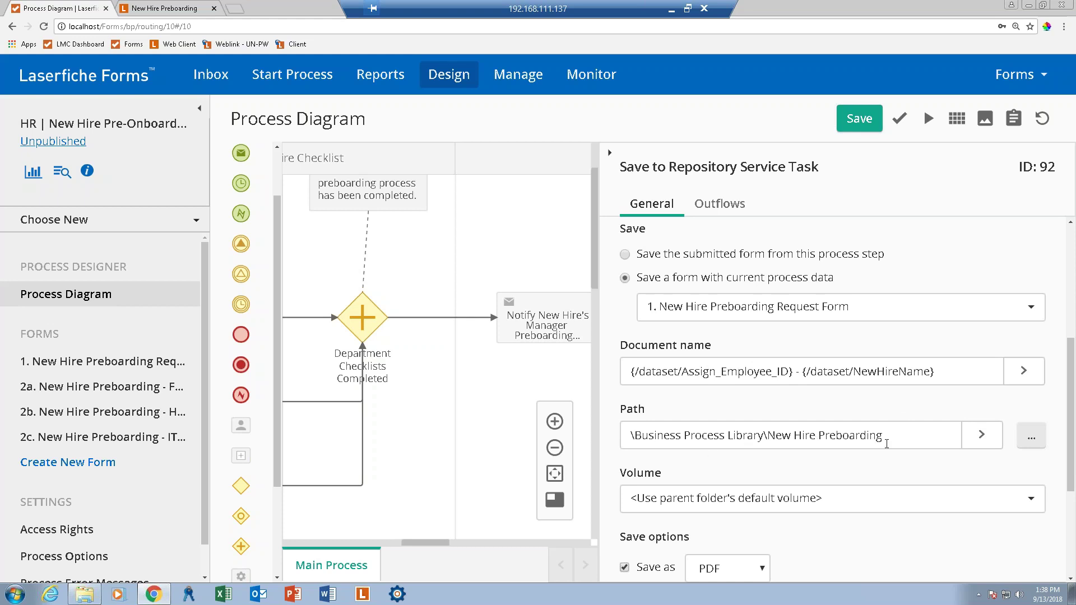
pyautogui.moveTo(1073, 443); pyautogui.dragTo(1074, 527)
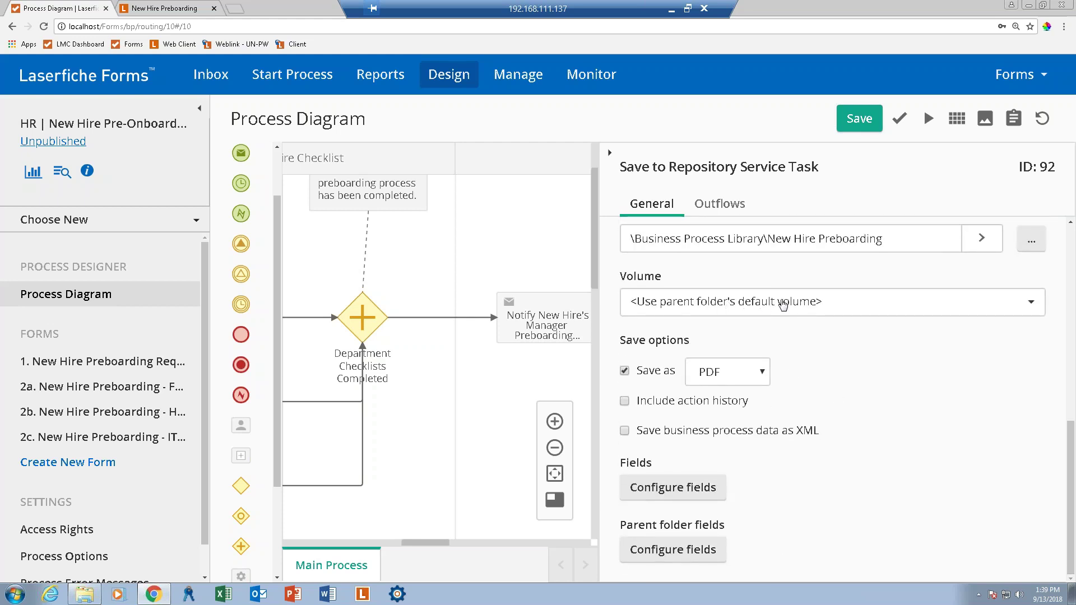
pyautogui.click(711, 379)
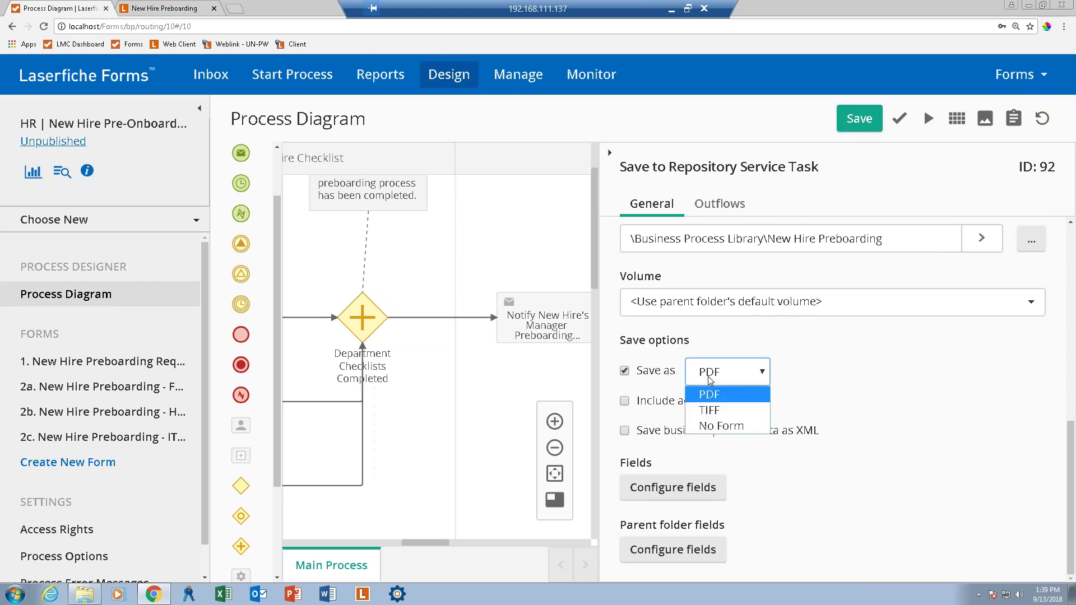
pyautogui.click(711, 412)
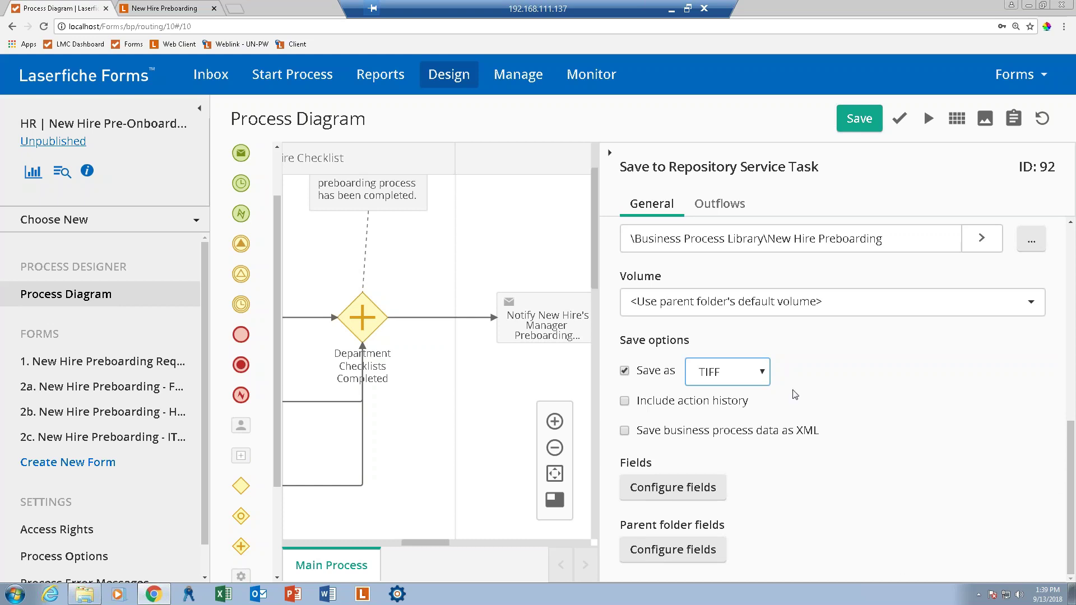
# Collapse the task details, then validate and save the process.
pyautogui.click(611, 153)
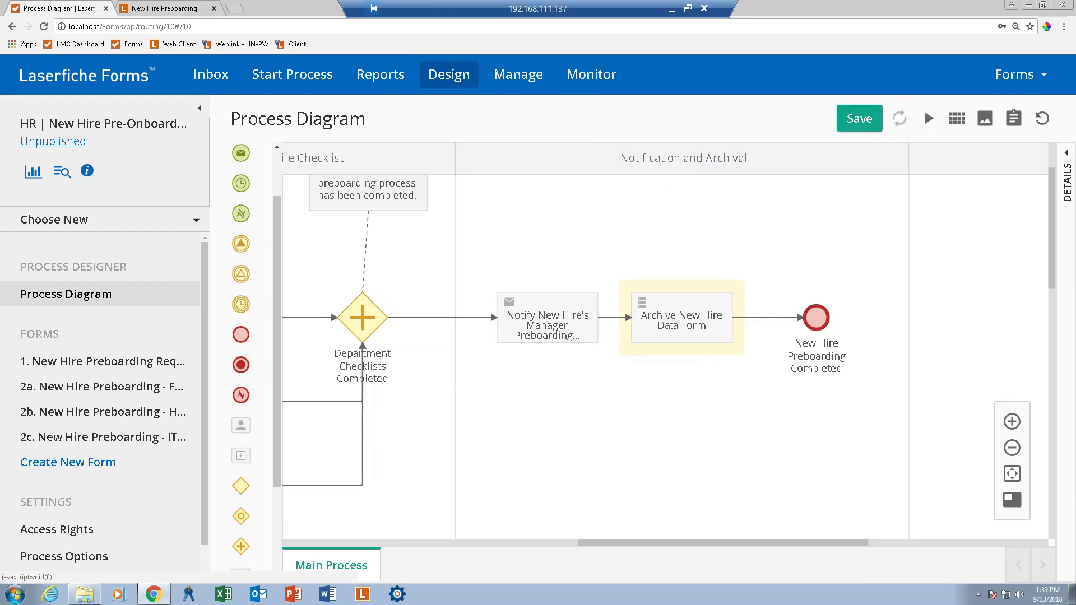
pyautogui.click(900, 118)
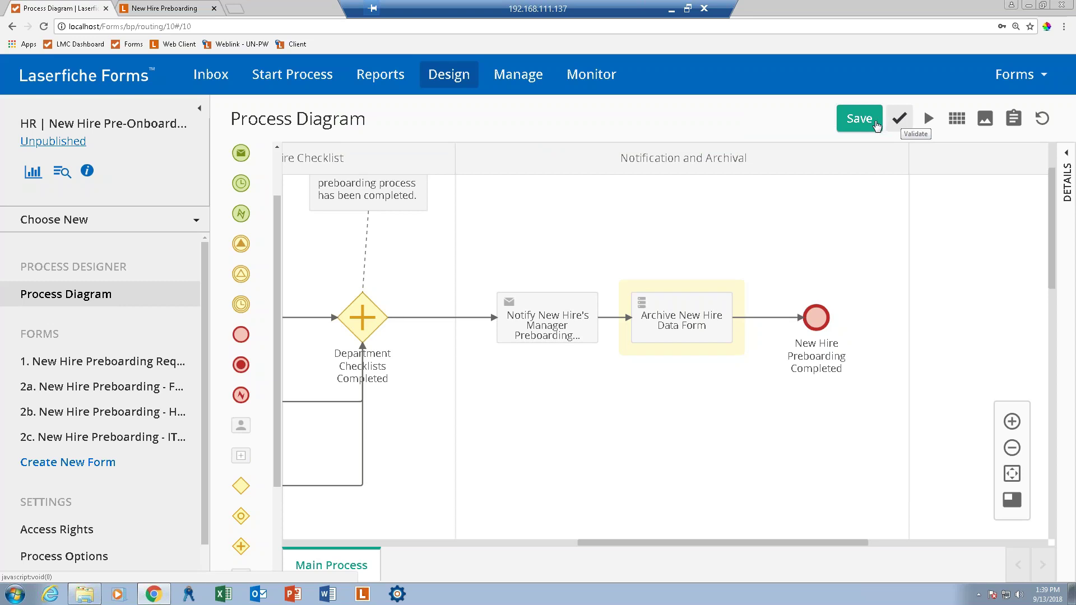
pyautogui.click(859, 117)
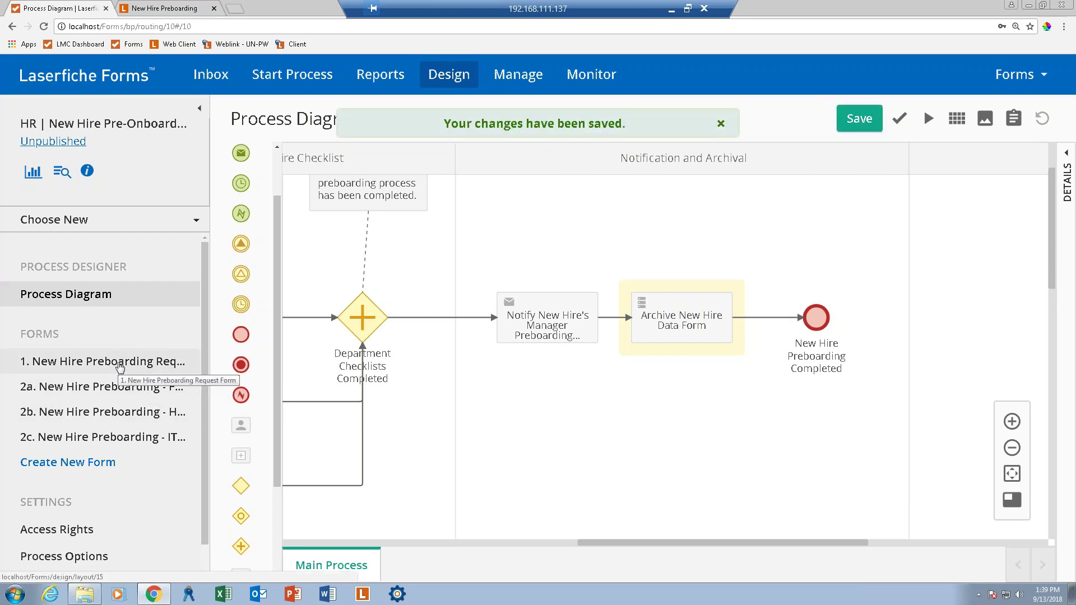
pyautogui.click(119, 366)
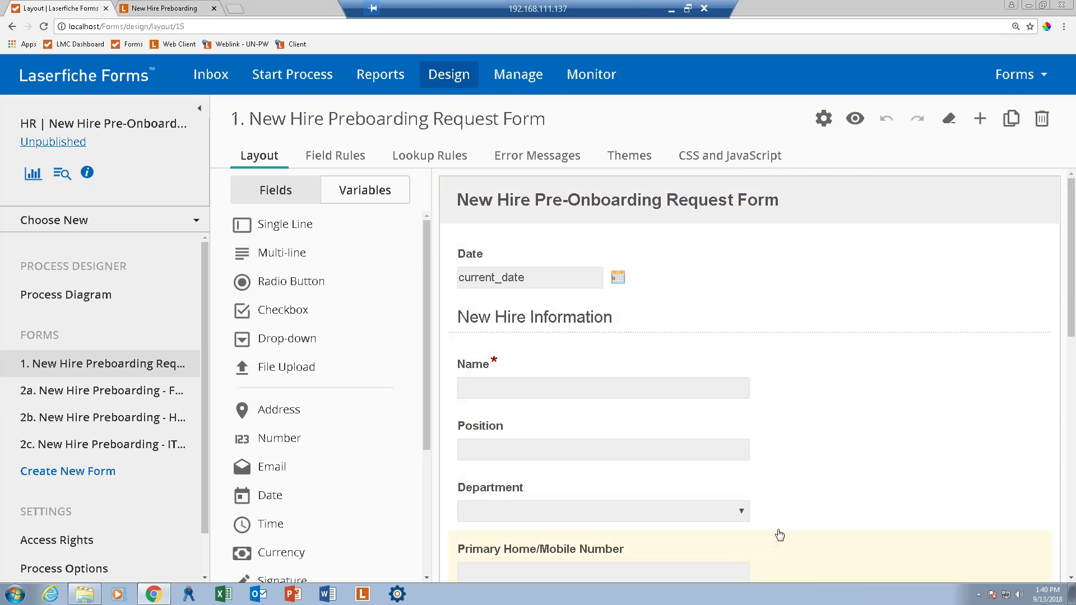
# Scroll through the Request Form layout and open the Department field's settings.
pyautogui.moveTo(1075, 217); pyautogui.dragTo(1074, 240)
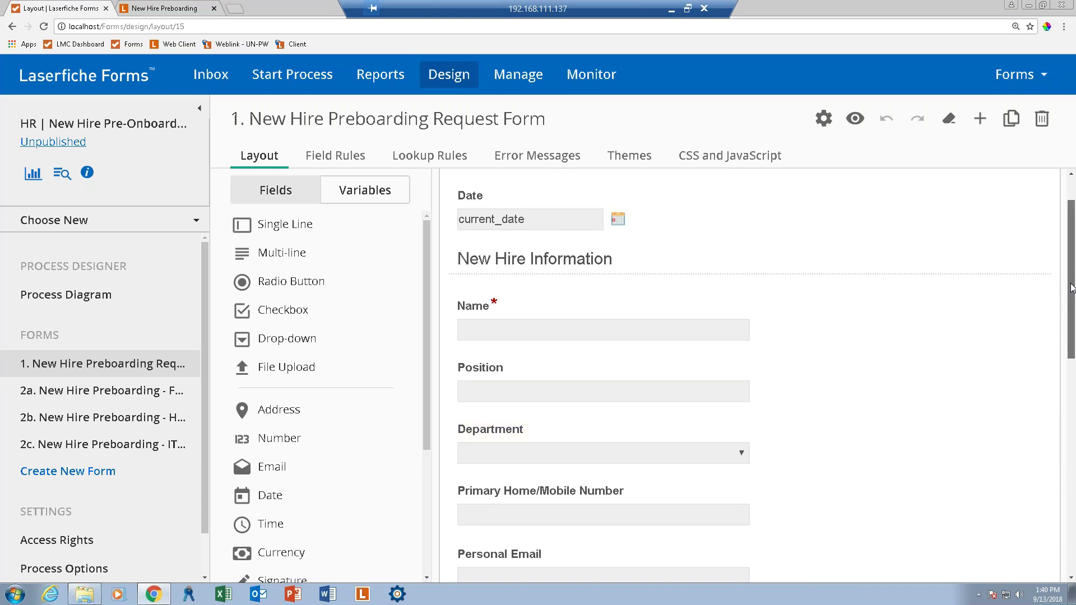
pyautogui.scroll(-2, 1070, 309)
pyautogui.scroll(-3, 1069, 311)
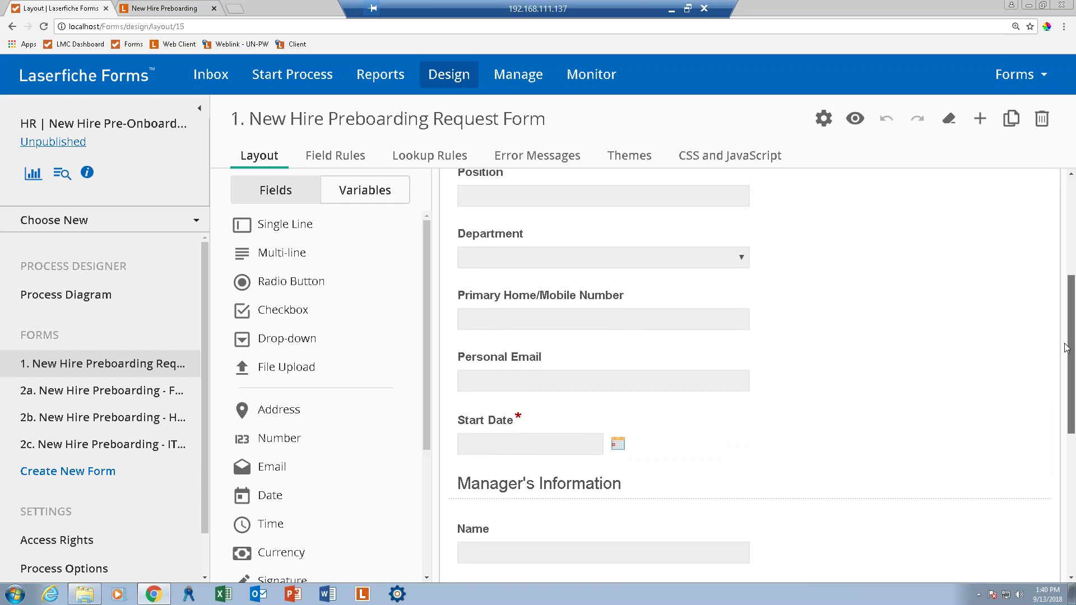
pyautogui.scroll(2, 1071, 333)
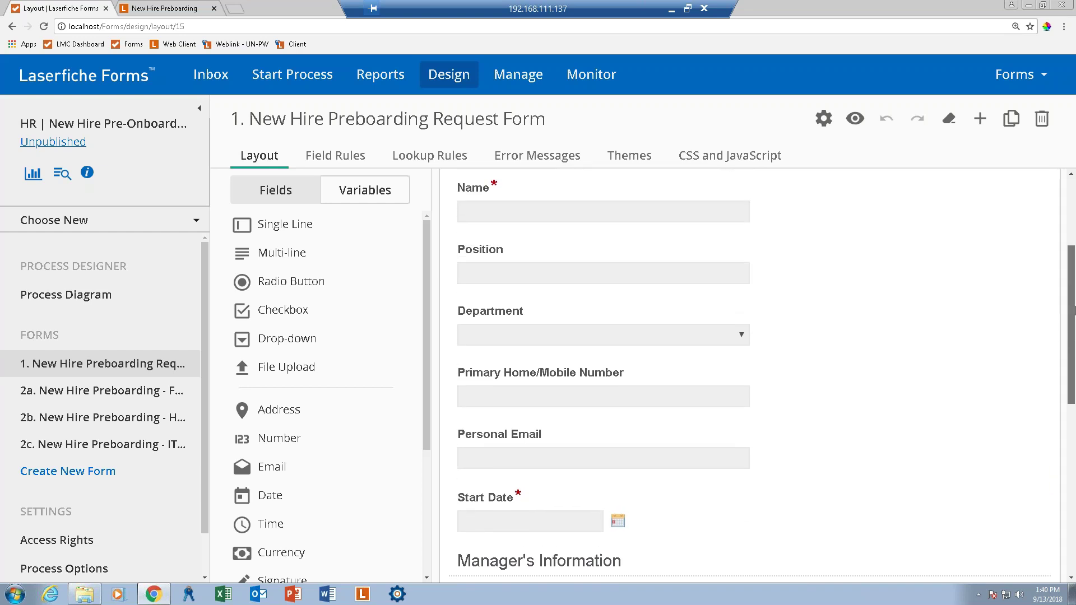
pyautogui.scroll(1, 1071, 311)
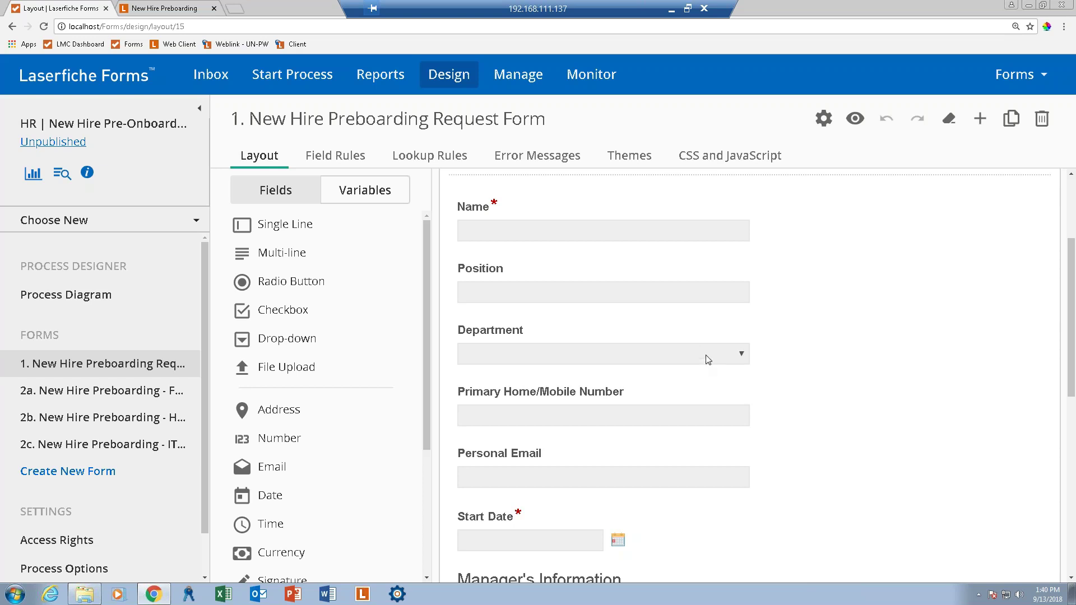
pyautogui.click(520, 338)
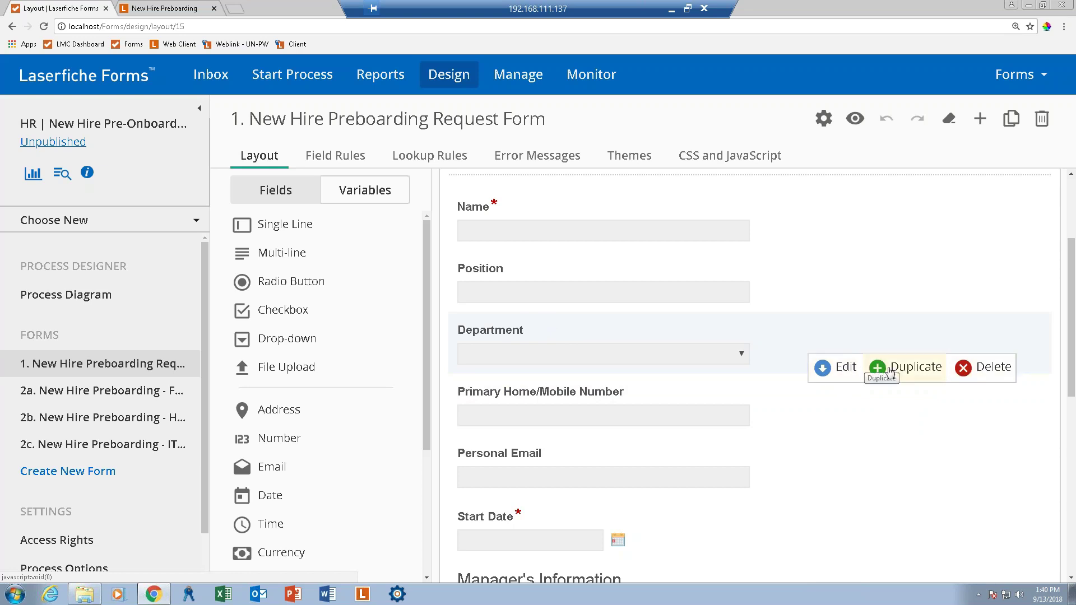
pyautogui.click(822, 369)
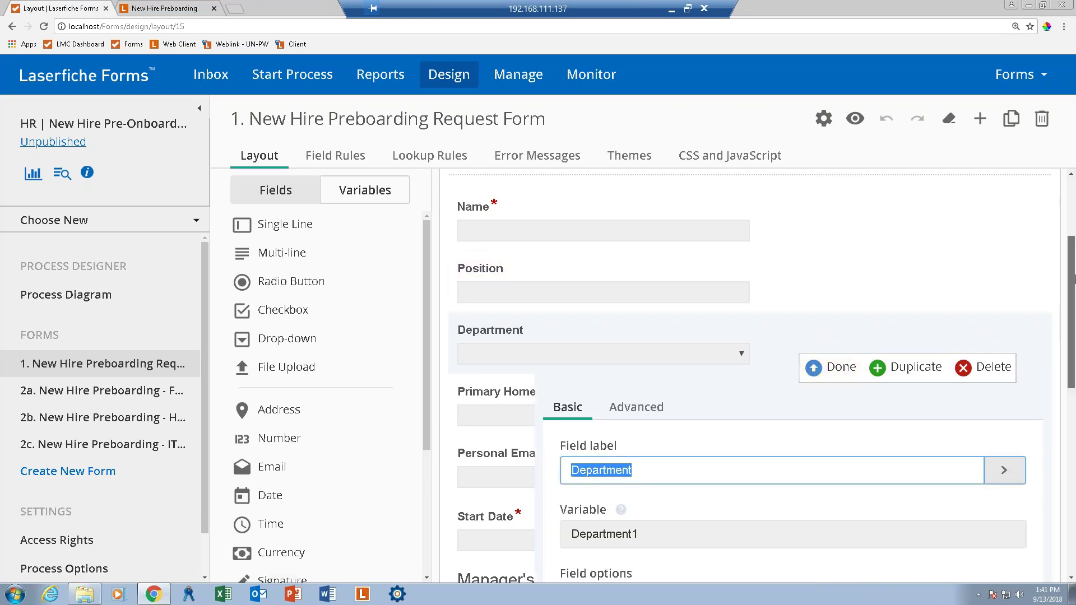
# Add Planning after Operations in the Department field's choices.
pyautogui.scroll(-3, 1074, 263)
pyautogui.scroll(-1, 1074, 354)
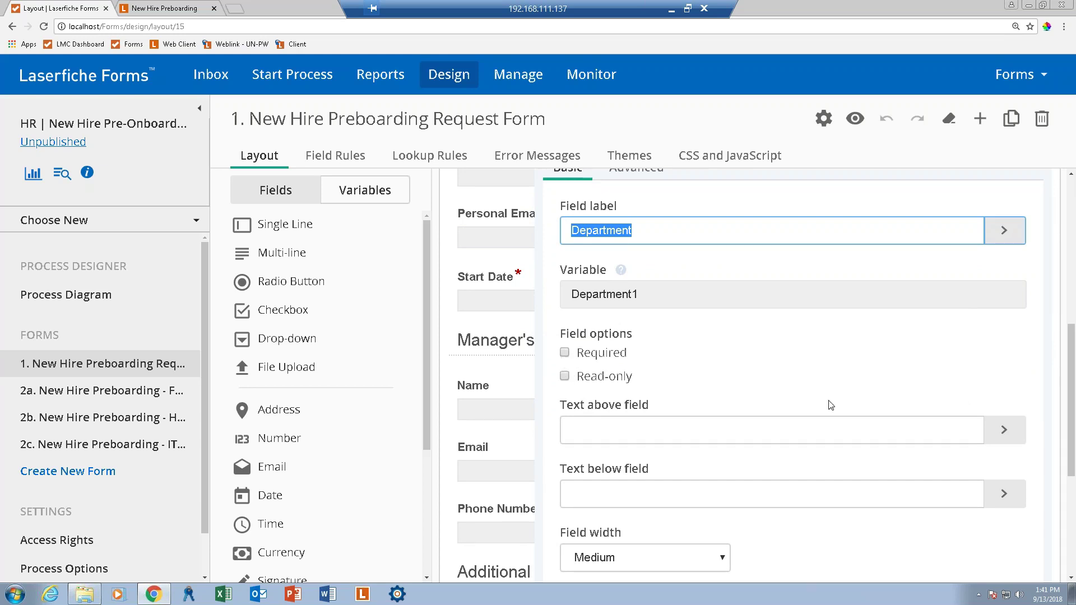
pyautogui.scroll(-1, 1072, 391)
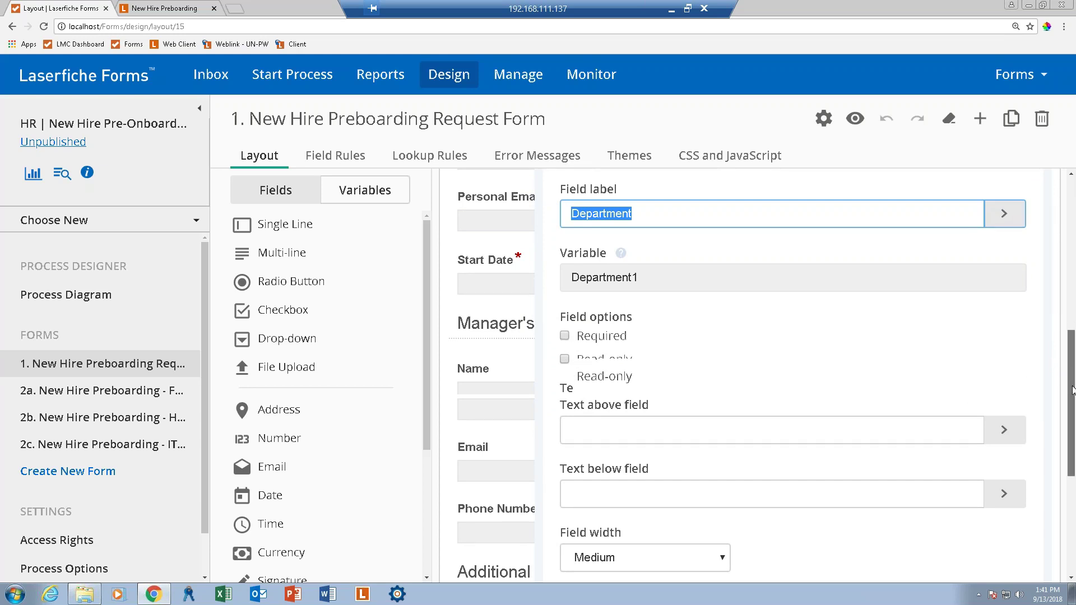
pyautogui.scroll(-1, 1073, 391)
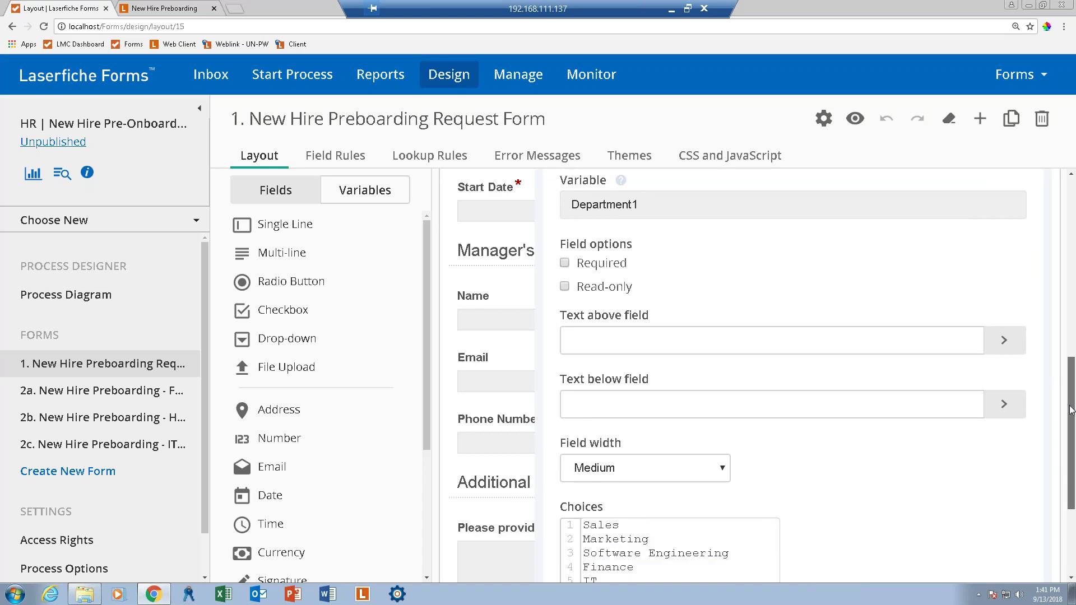
pyautogui.scroll(-2, 1071, 409)
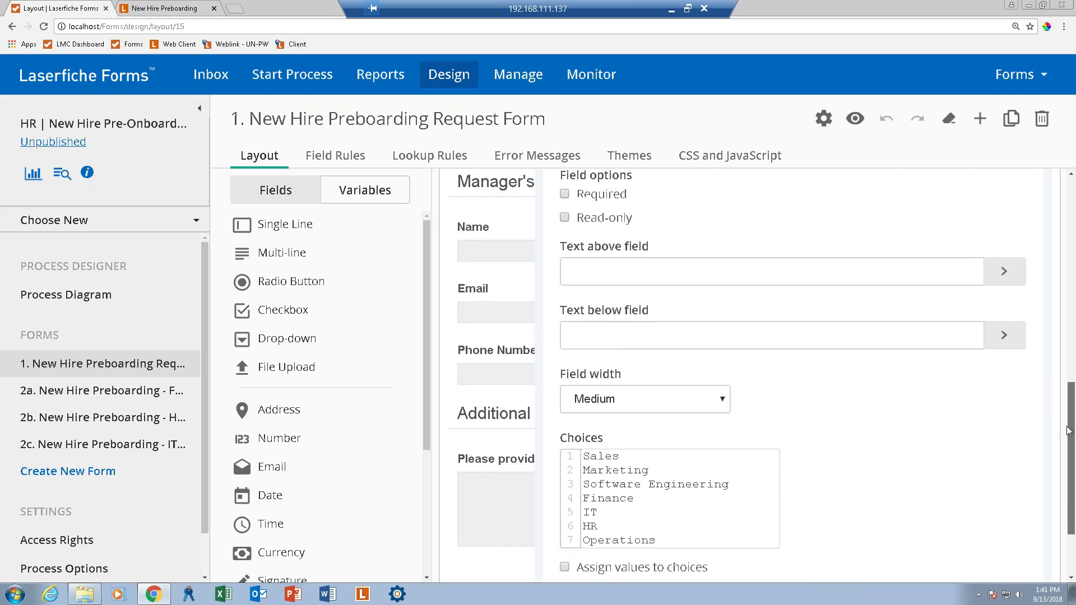
pyautogui.click(672, 518)
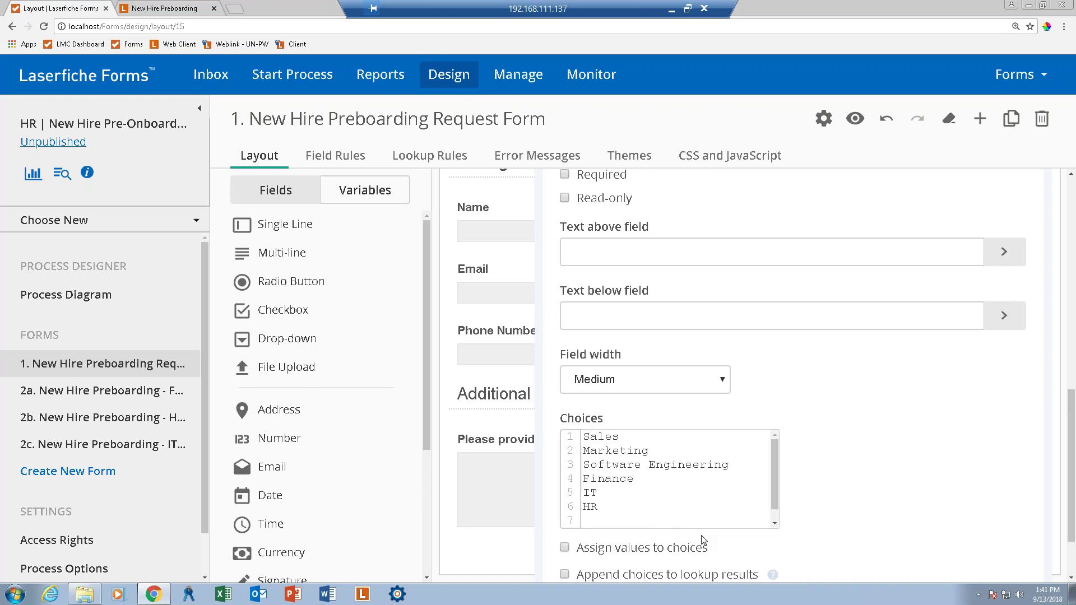
pyautogui.click(775, 524)
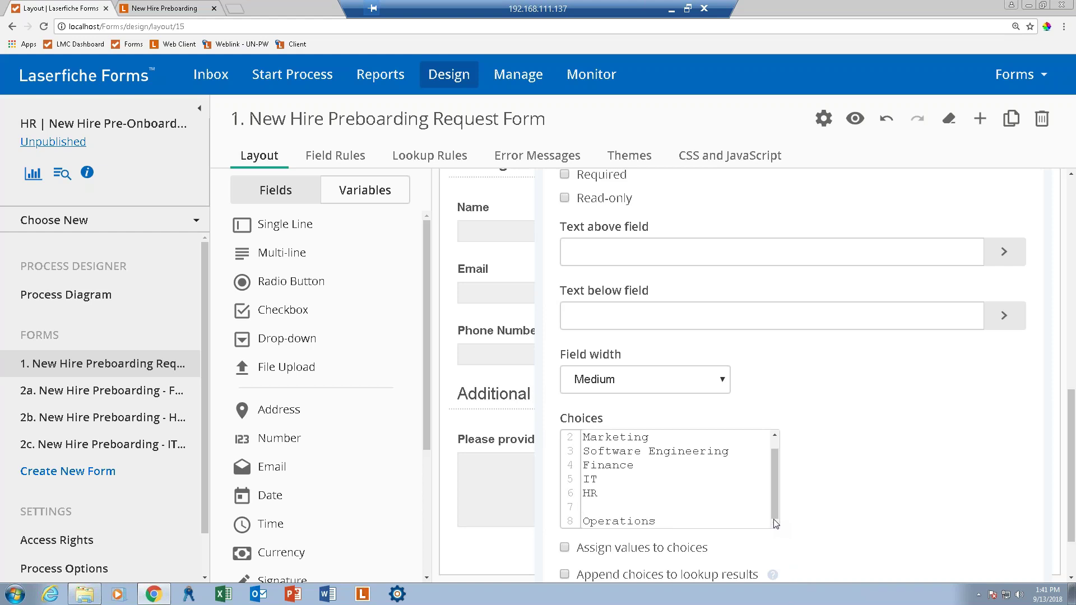
pyautogui.write('Planning')
# Delete Software Engineering from the Department choices and finish editing the field.
pyautogui.click(691, 522)
pyautogui.moveTo(729, 451); pyautogui.dragTo(583, 452)
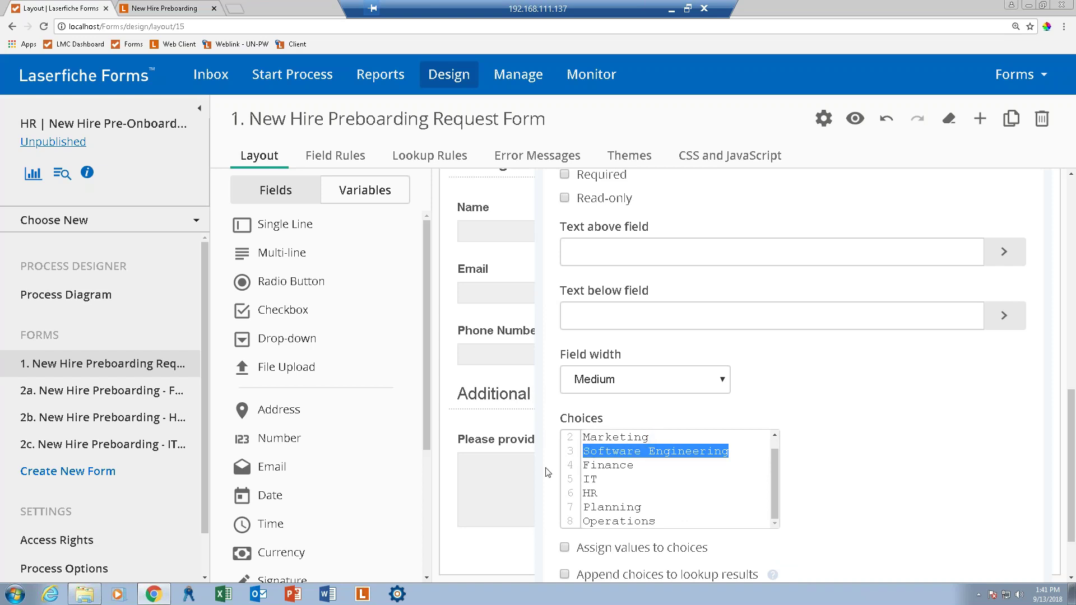
pyautogui.press('BackSpace')
pyautogui.press('BackSpace')
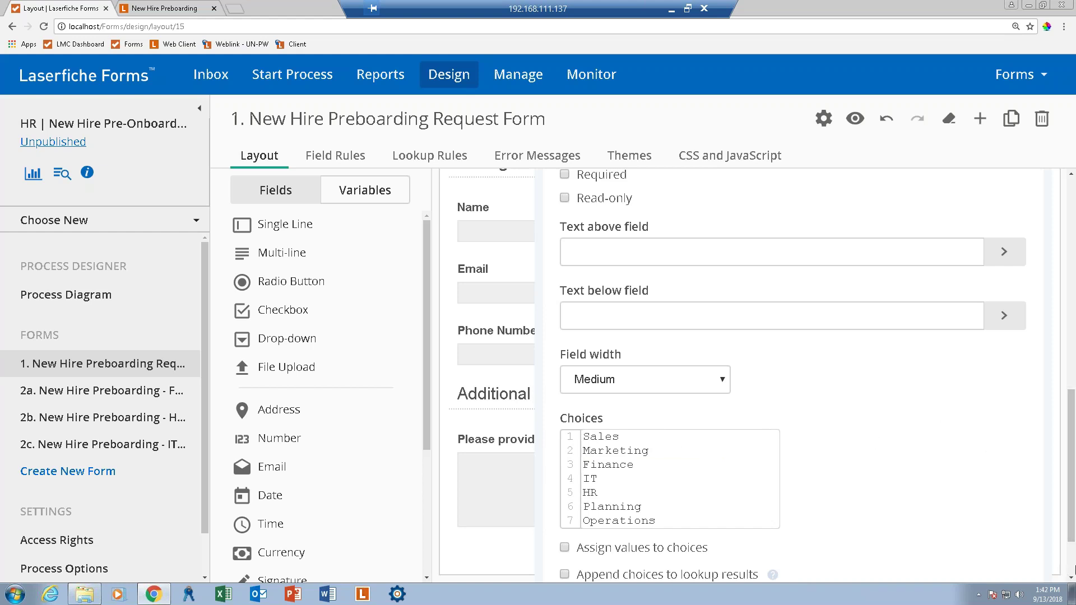
pyautogui.scroll(-2, 1073, 566)
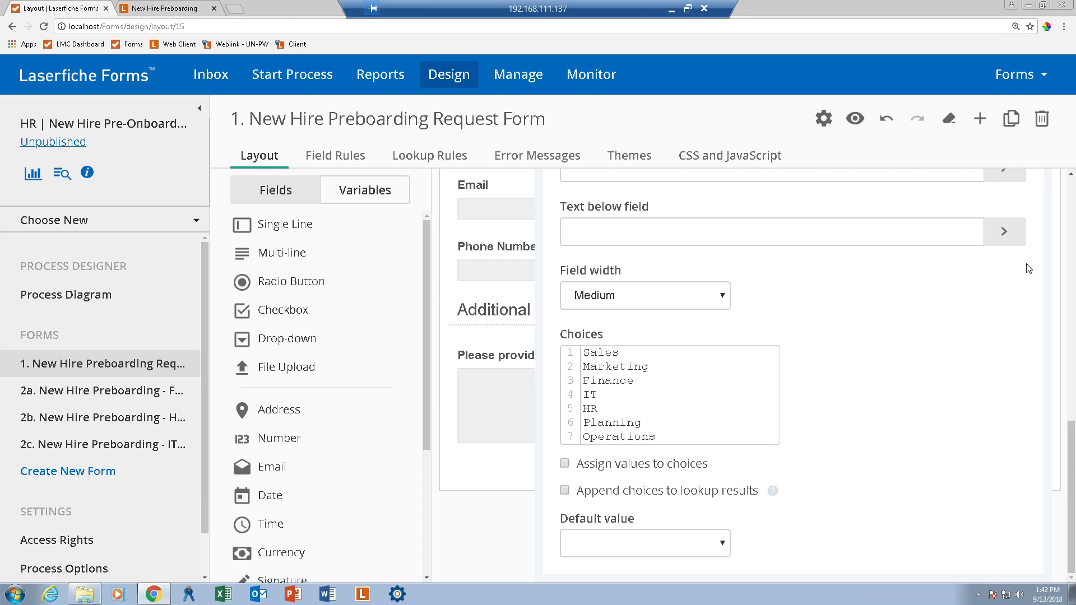
pyautogui.click(1074, 191)
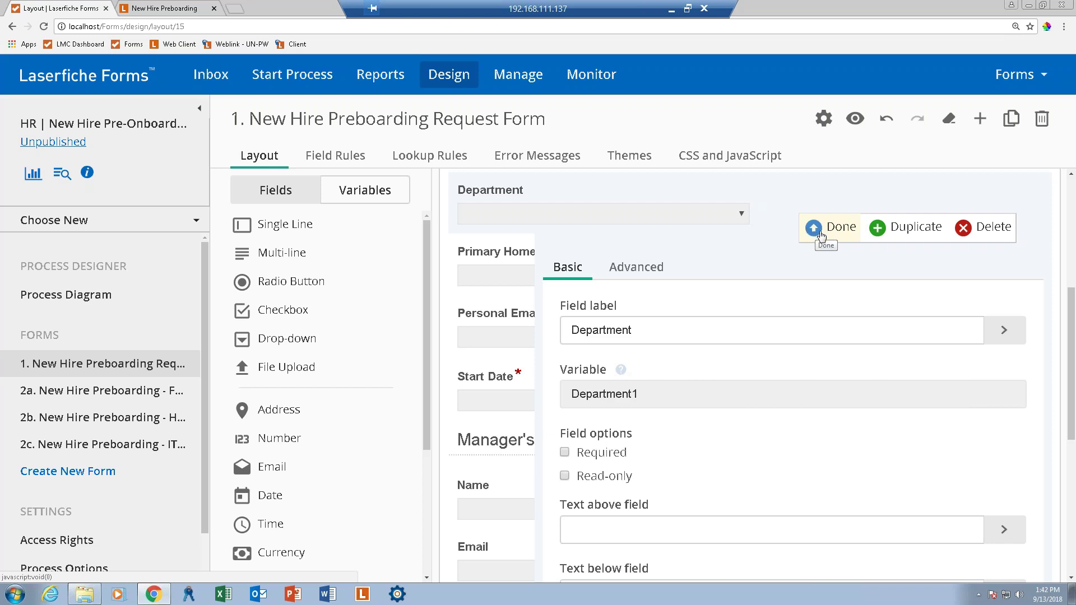
pyautogui.click(823, 232)
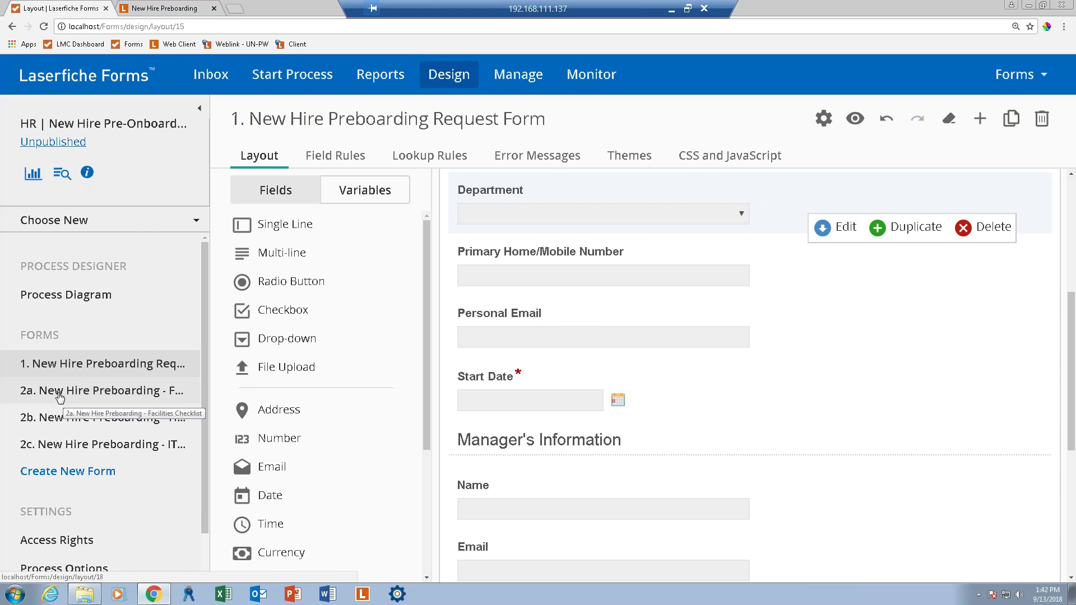
# Open the 2a Facilities Checklist form and select its New Hire Facilities Checklist field.
pyautogui.click(137, 392)
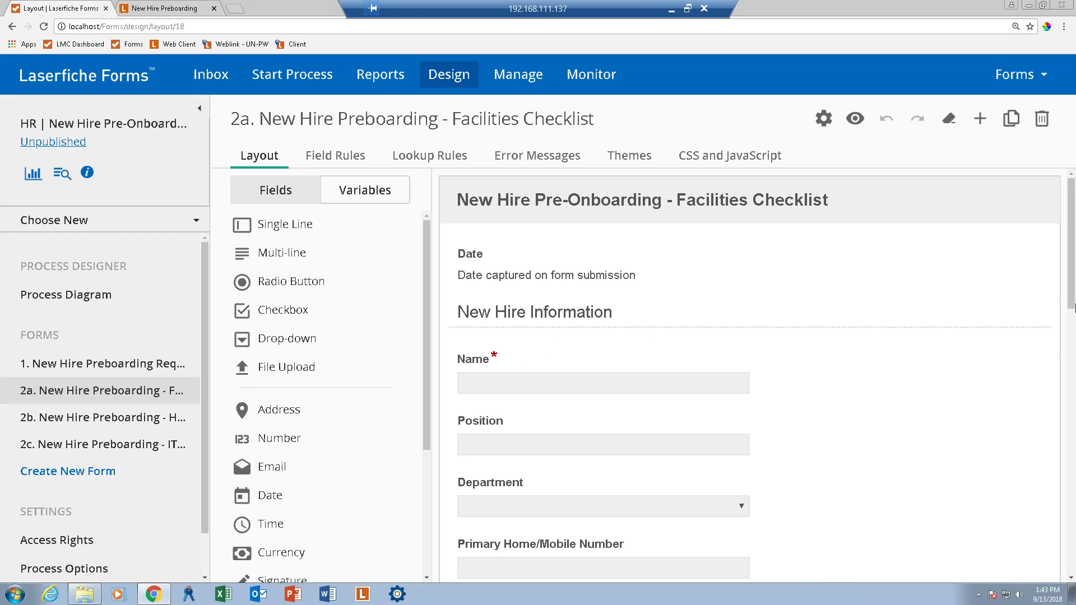
pyautogui.click(1072, 318)
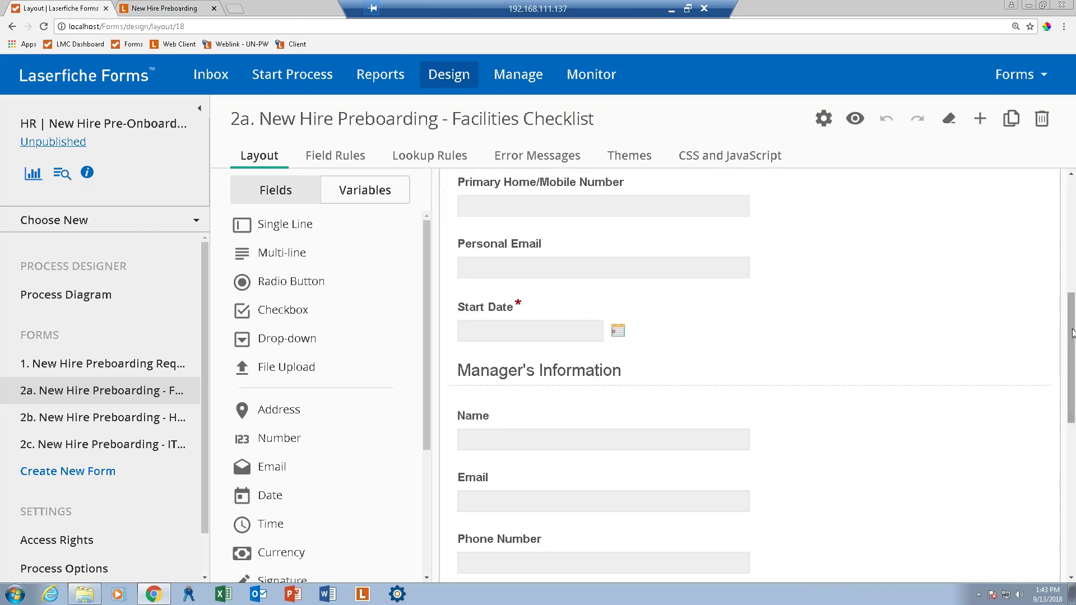
pyautogui.click(1073, 560)
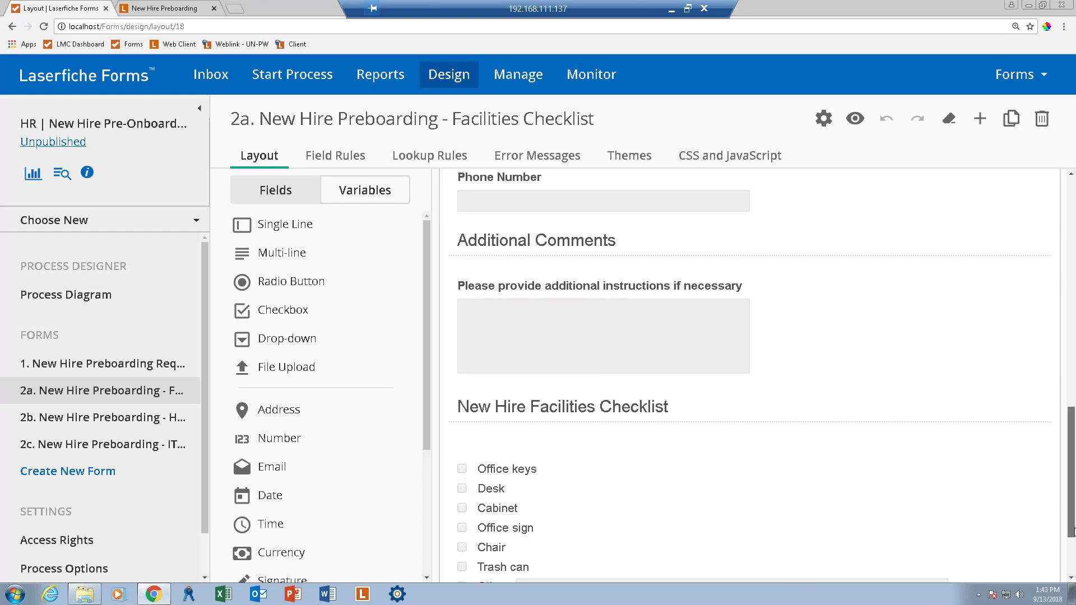
pyautogui.scroll(-3, 901, 499)
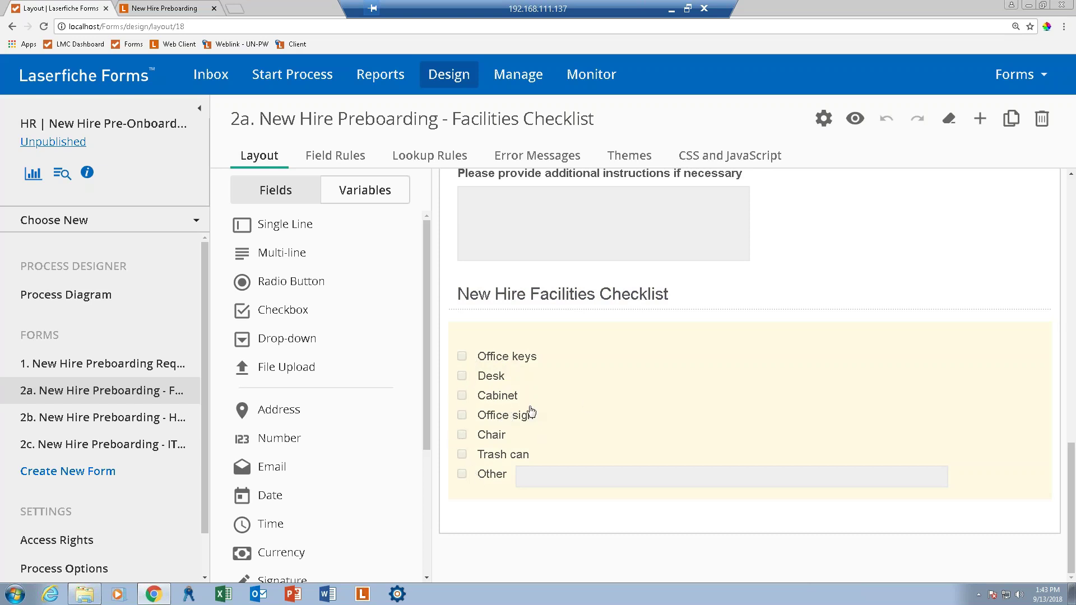
pyautogui.click(670, 394)
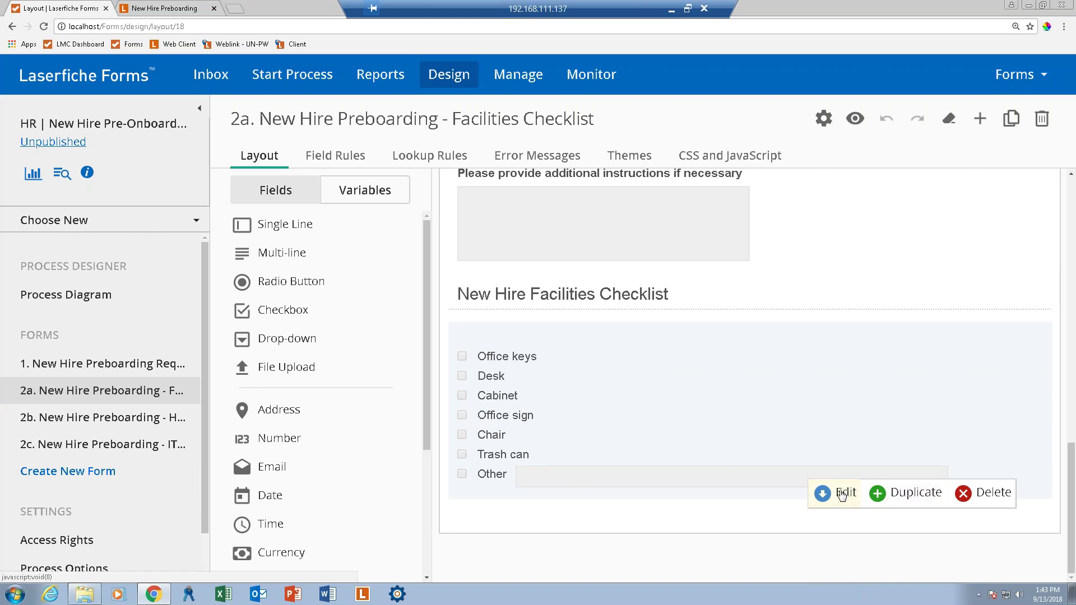
# Delete the Office sign choice from the facilities checklist's choices.
pyautogui.click(841, 495)
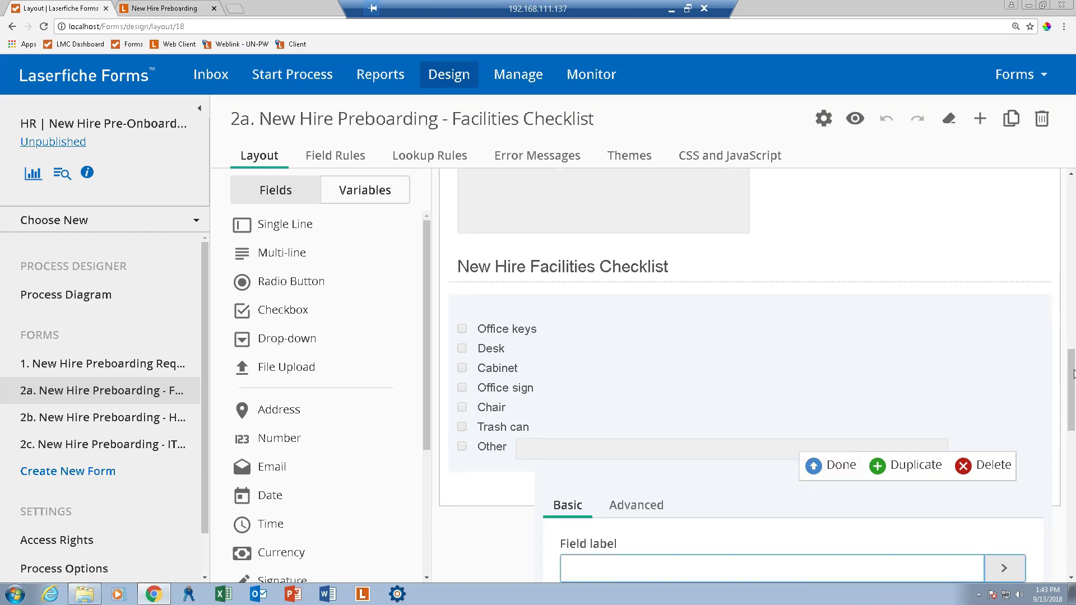
pyautogui.moveTo(1072, 379); pyautogui.dragTo(1074, 496)
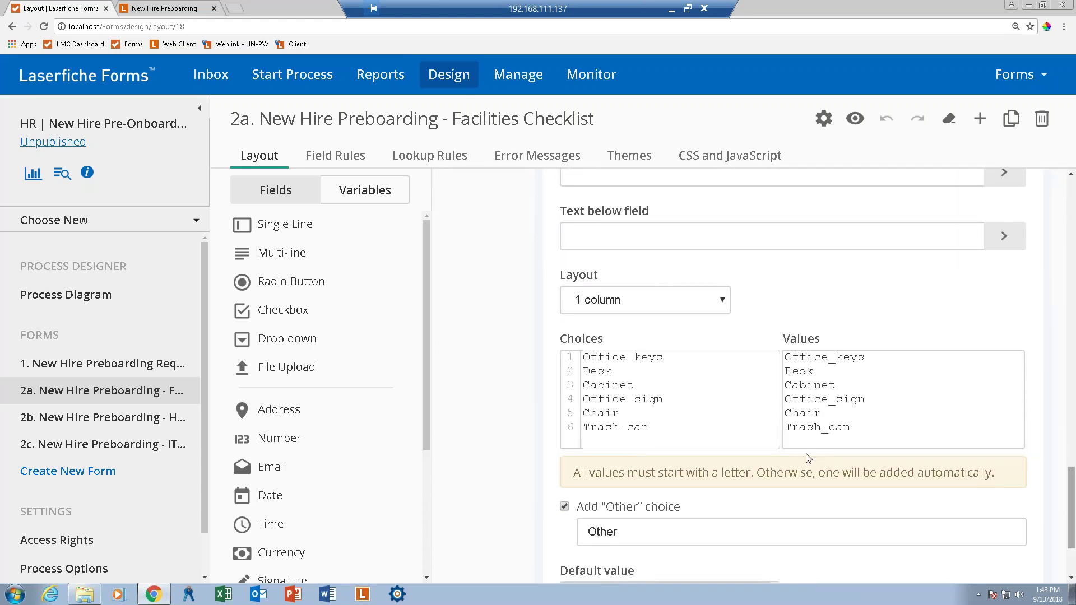
pyautogui.click(597, 378)
pyautogui.moveTo(667, 398); pyautogui.dragTo(583, 399)
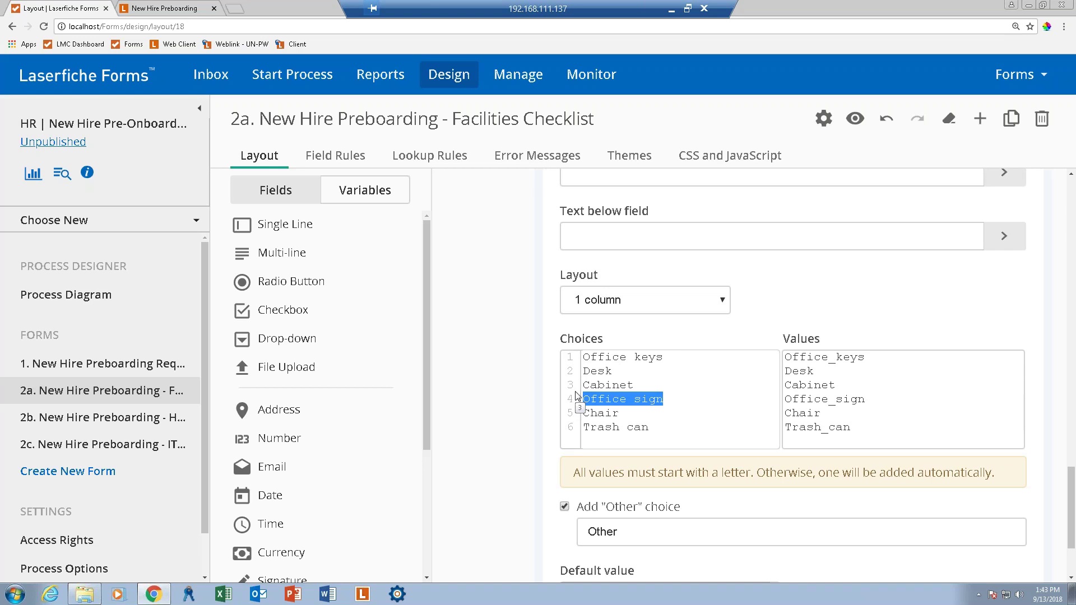
pyautogui.press('Delete')
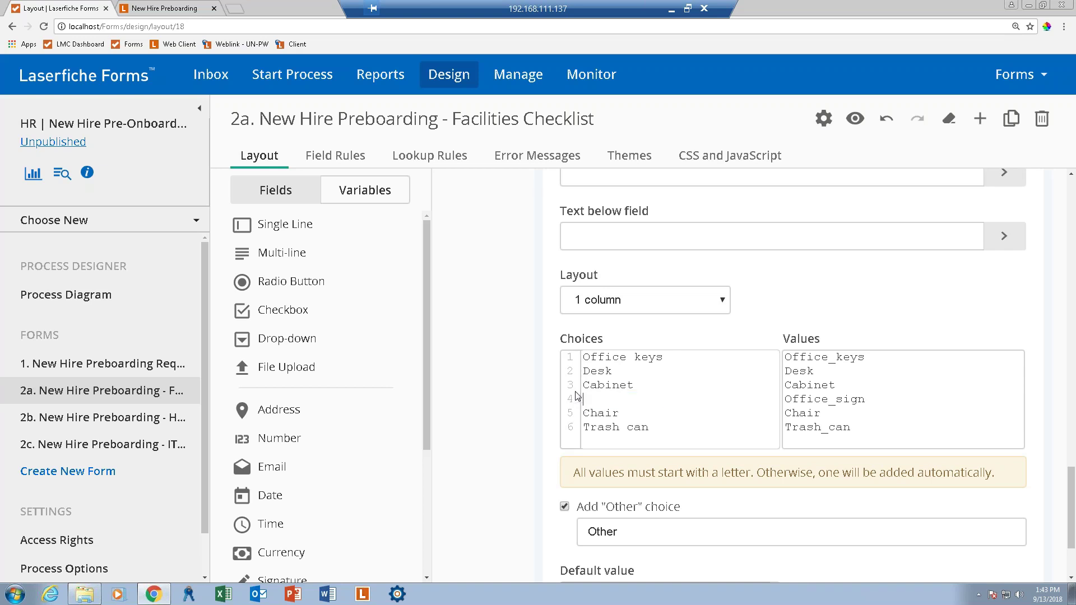
pyautogui.press('Delete')
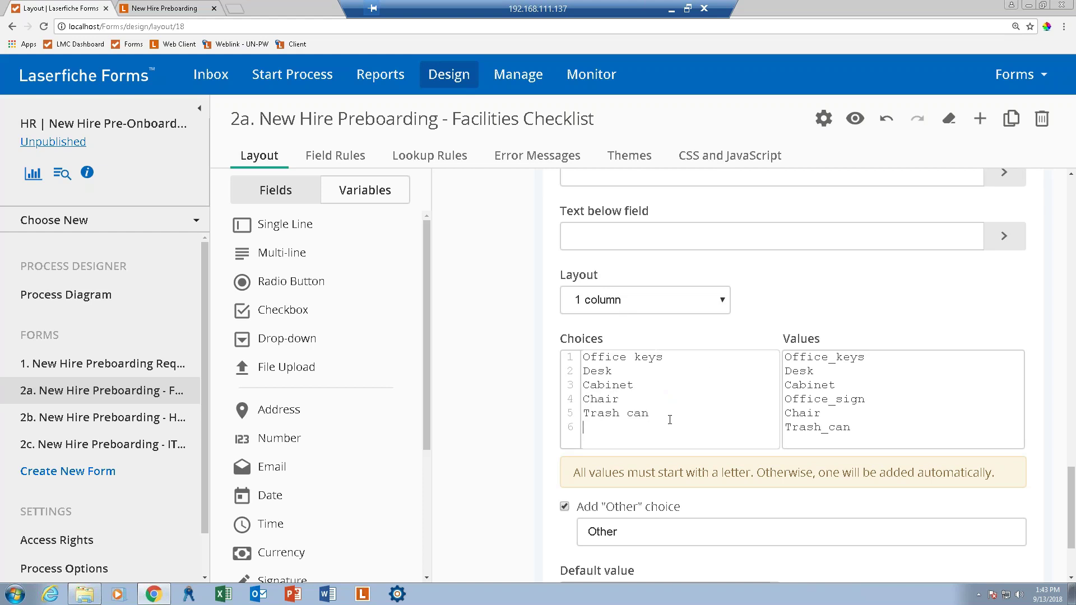
# Add Recycle Bin as a new checklist choice and close the field settings.
pyautogui.write('Recycle Bin')
pyautogui.press('Tab')
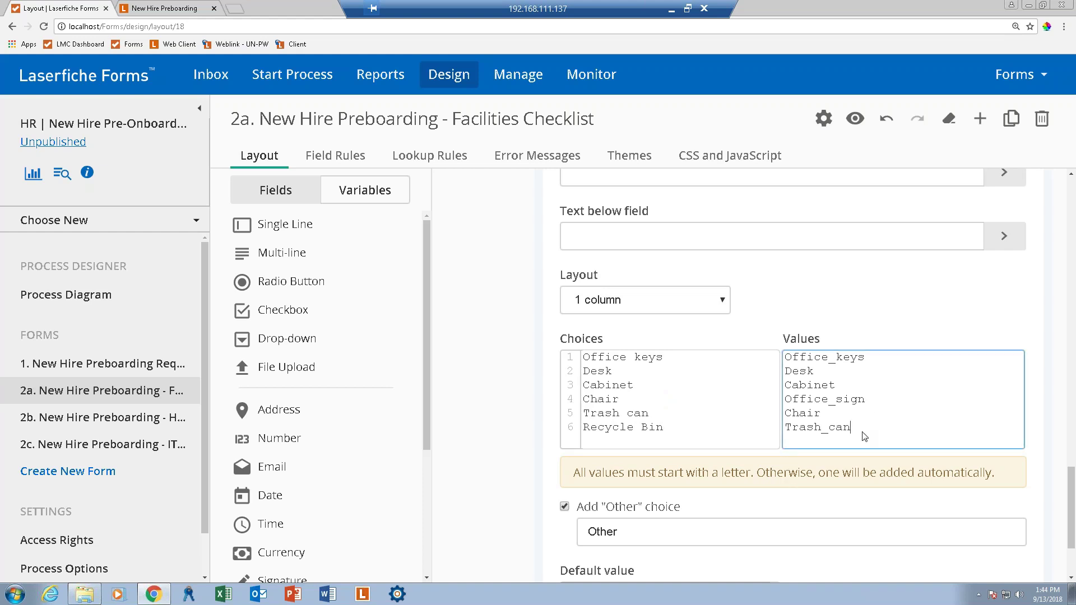
pyautogui.scroll(-2, 645, 532)
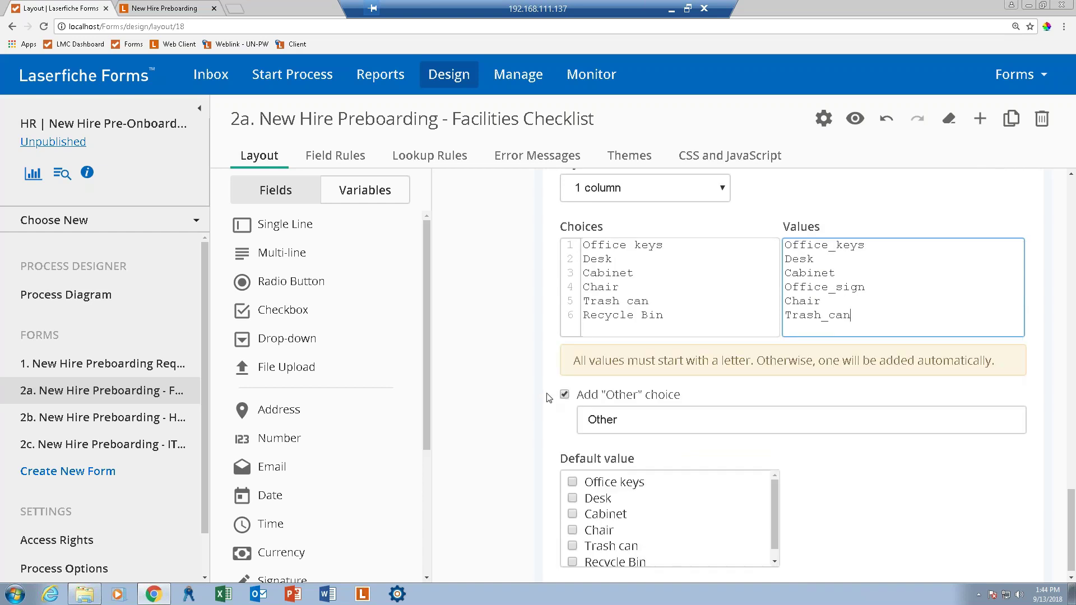
pyautogui.scroll(-1, 690, 517)
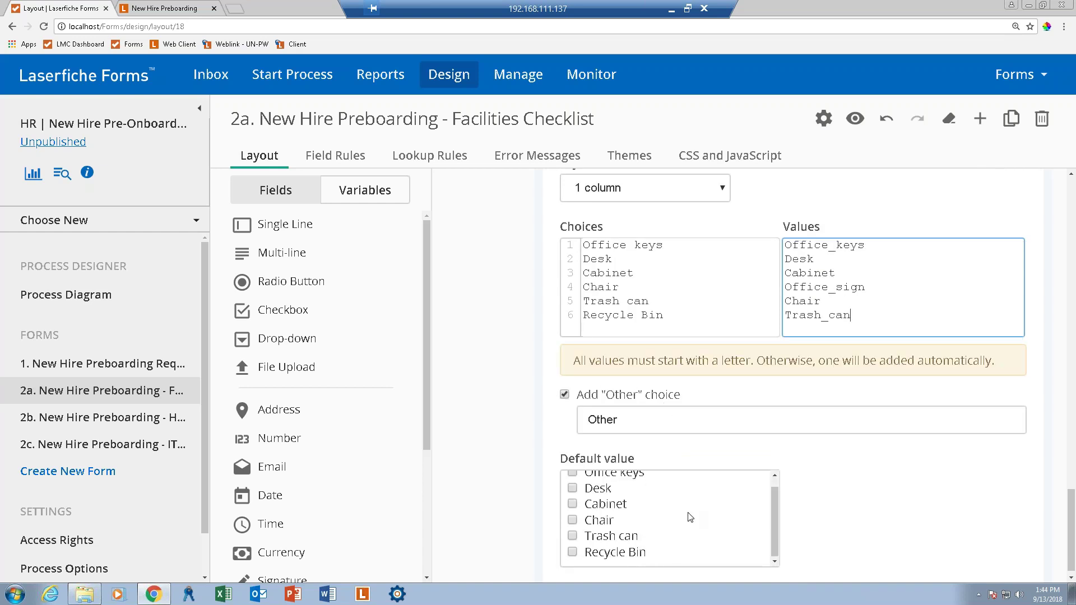
pyautogui.scroll(-1, 690, 517)
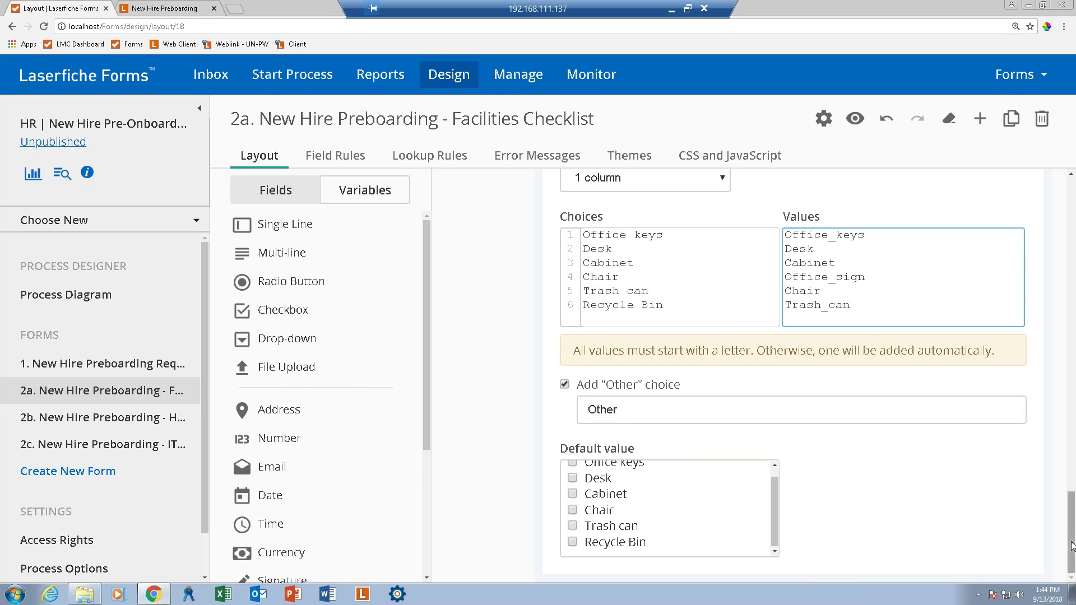
pyautogui.scroll(5, 1060, 460)
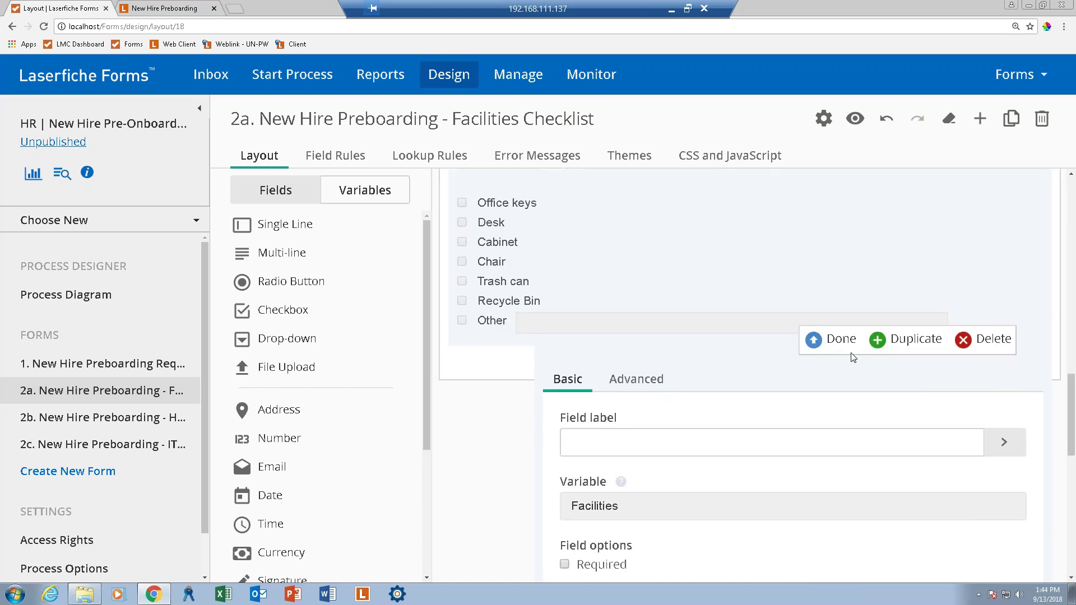
pyautogui.click(822, 346)
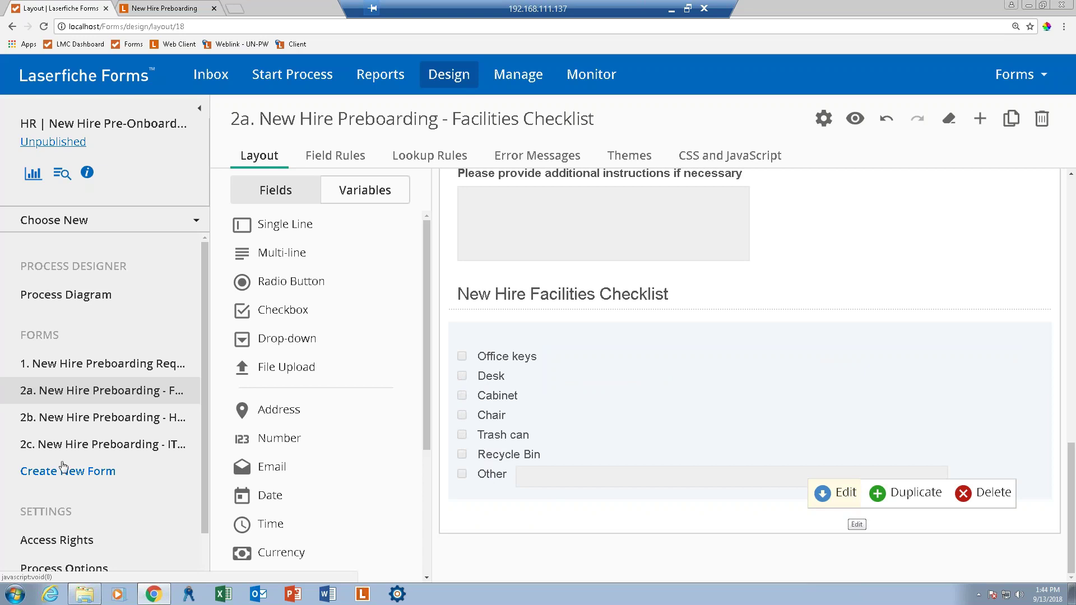
# Open the 2b HR Checklist form and edit its Upcoming Orientations field.
pyautogui.click(51, 421)
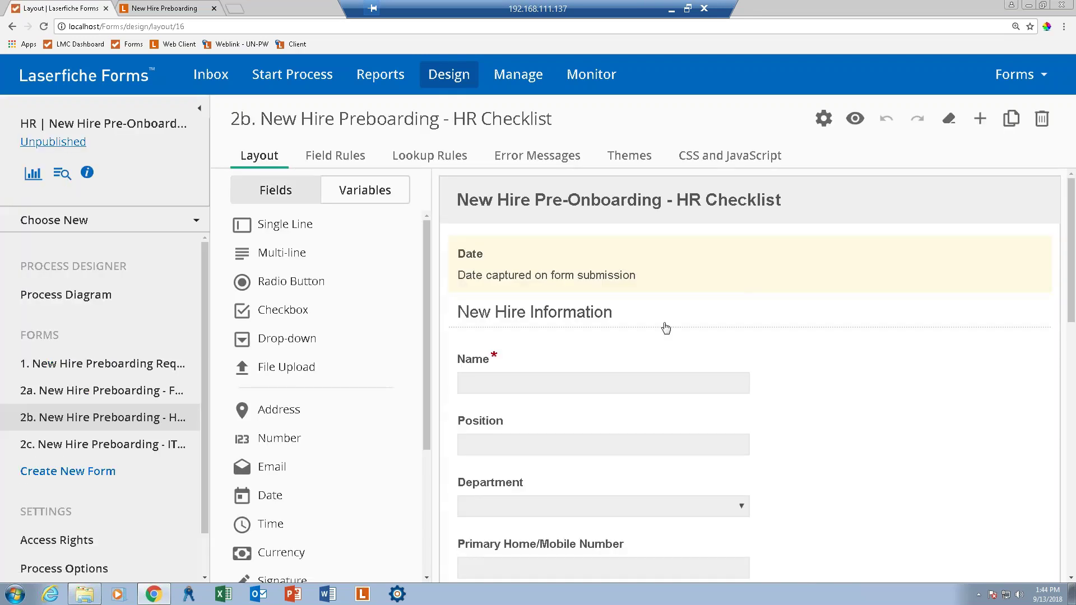
pyautogui.scroll(-5, 793, 381)
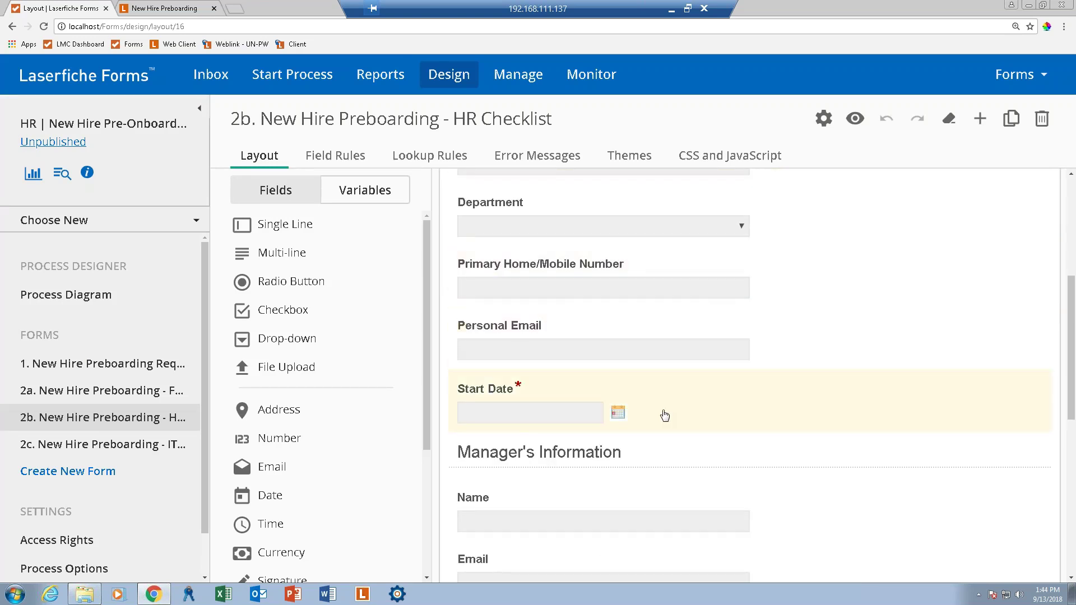
pyautogui.scroll(-4, 664, 415)
pyautogui.scroll(-4, 664, 416)
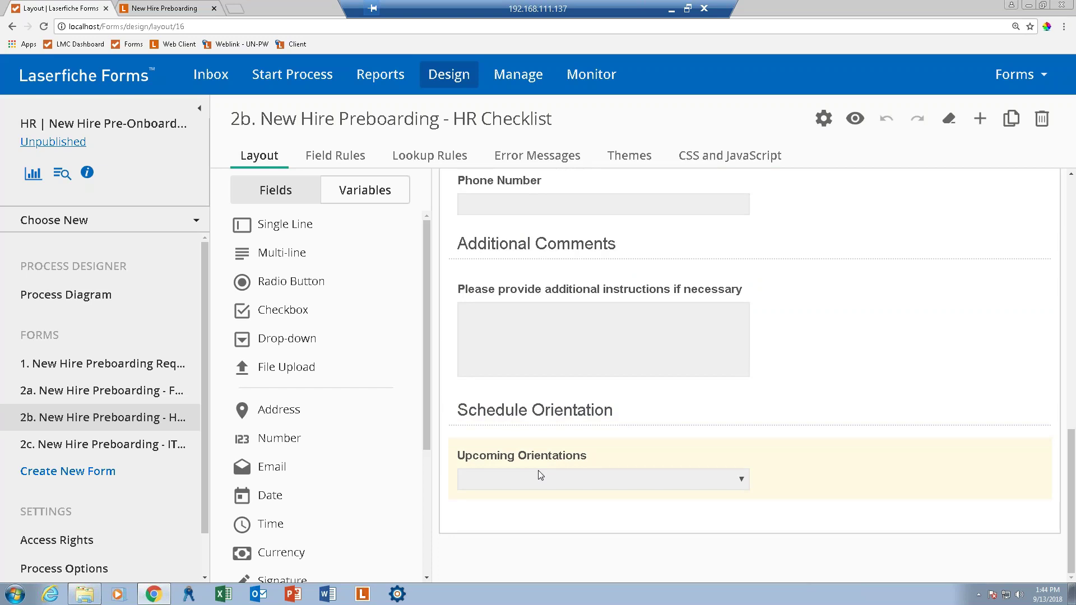
pyautogui.click(743, 499)
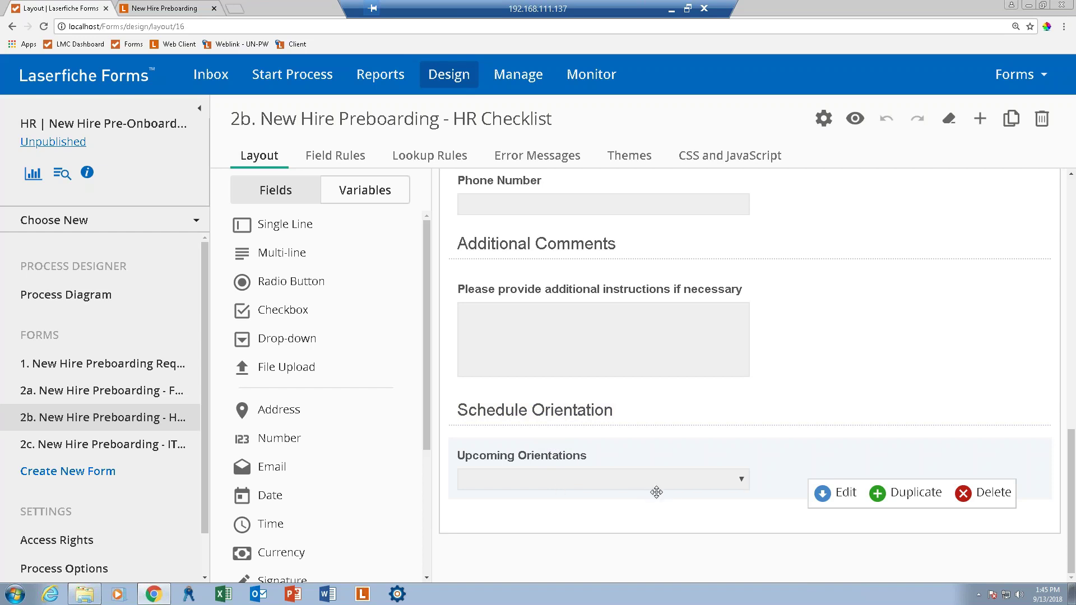
pyautogui.click(833, 505)
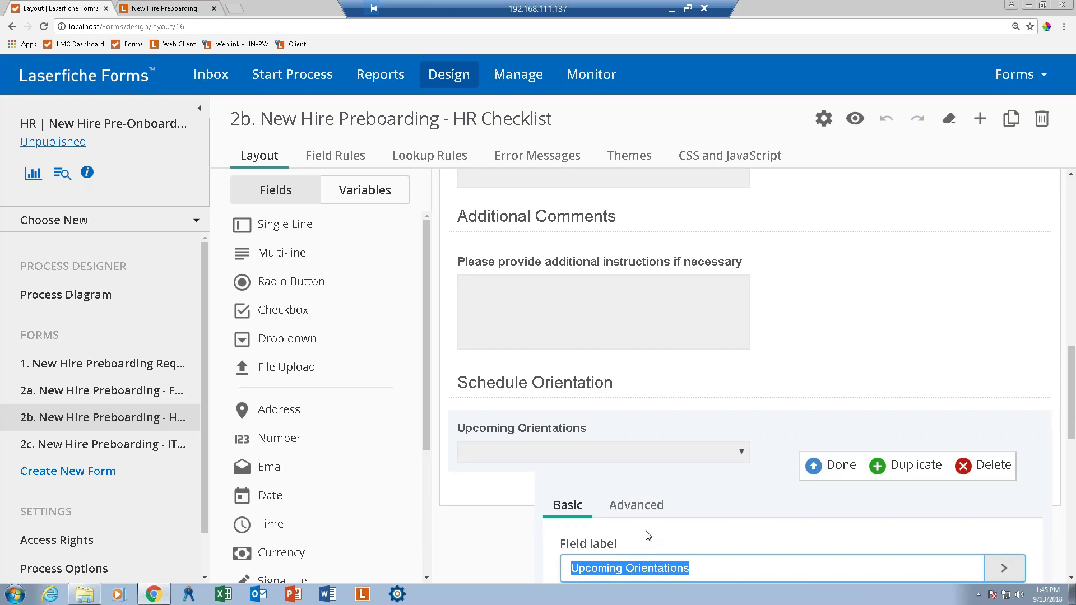
# Replace the placeholder choices with October 1, 2018, November 1, 2018 and December 1, 2018.
pyautogui.scroll(-2, 953, 437)
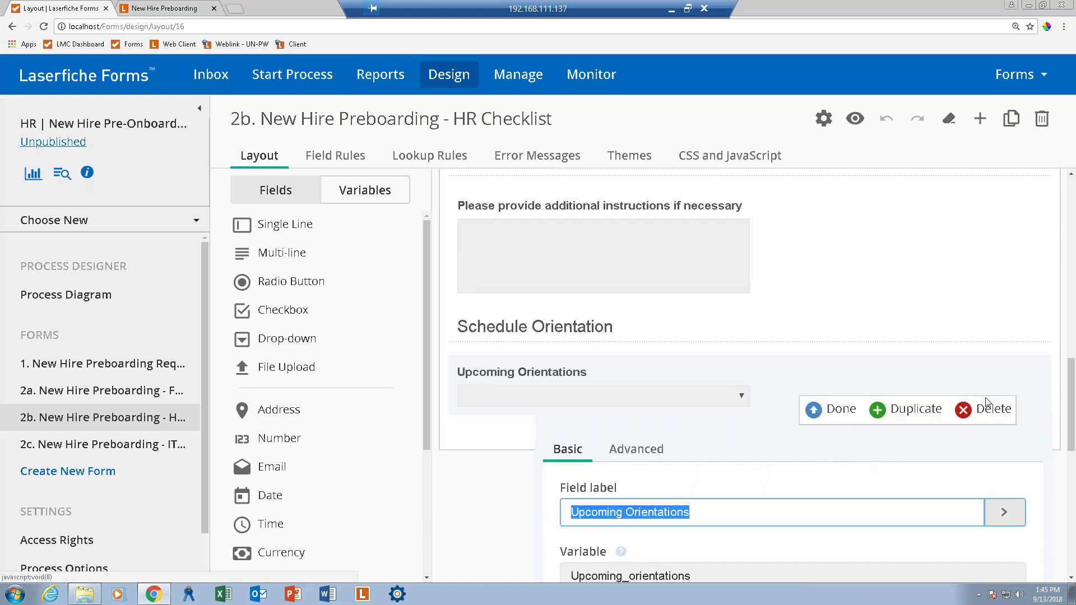
pyautogui.scroll(-4, 910, 451)
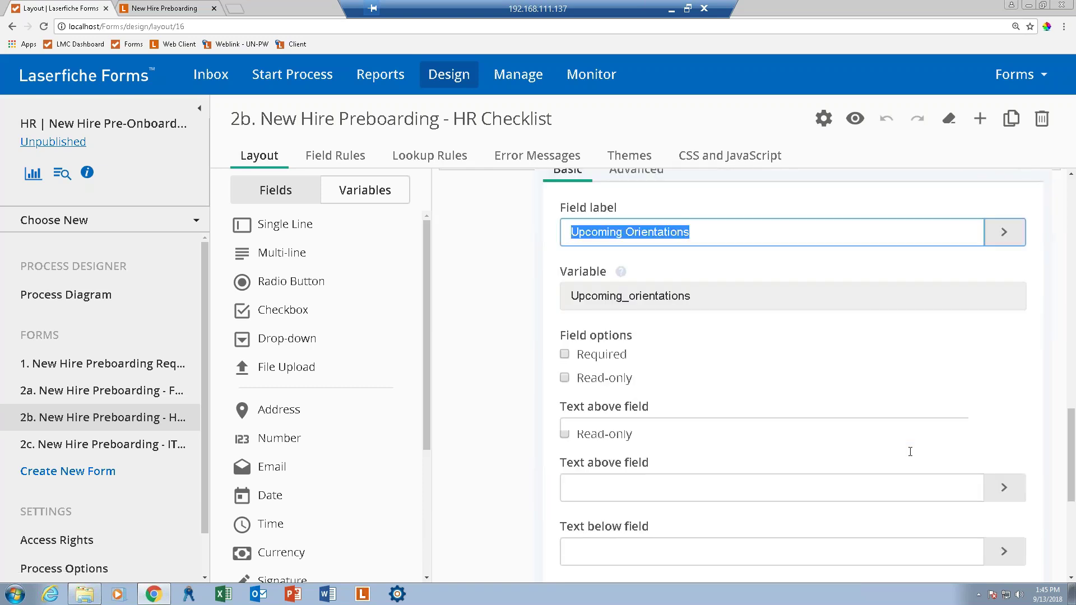
pyautogui.scroll(-4, 910, 451)
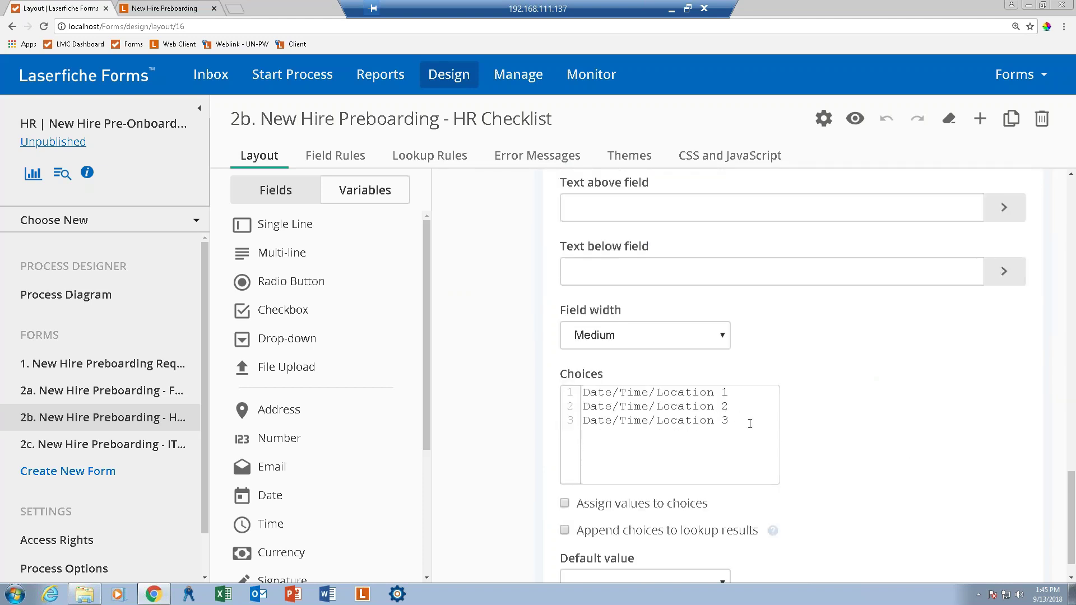
pyautogui.hotkey('ctrl', 'a')
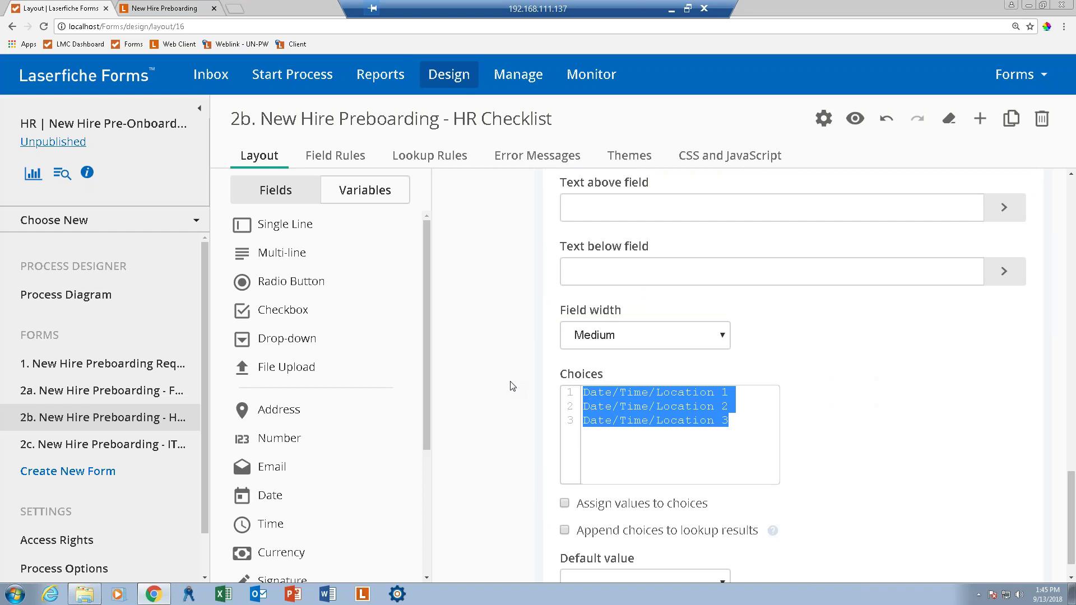
pyautogui.write('O')
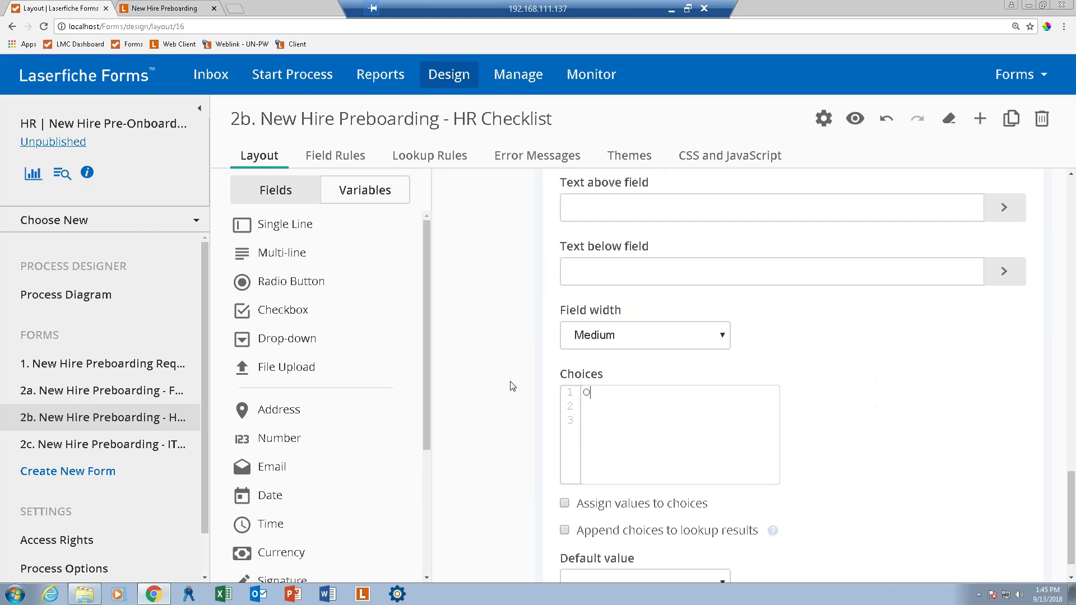
pyautogui.write('ctober 1, 20')
pyautogui.press('BackSpace')
pyautogui.write('018 November 1, 2018')
pyautogui.press('Return')
pyautogui.write('Decembe')
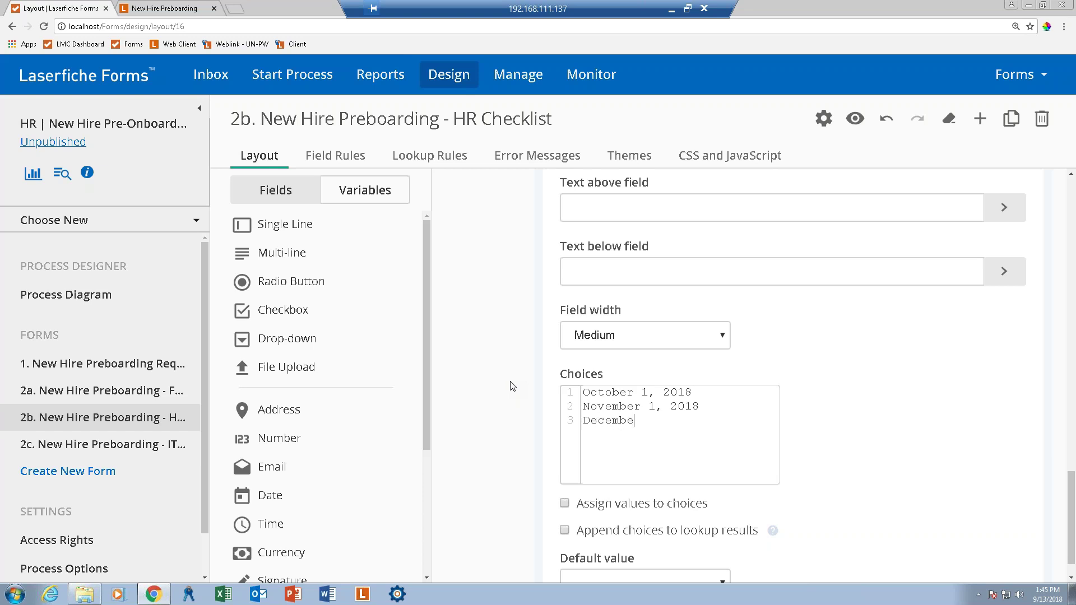
pyautogui.write('r 1, 2018')
pyautogui.scroll(-1, 1072, 527)
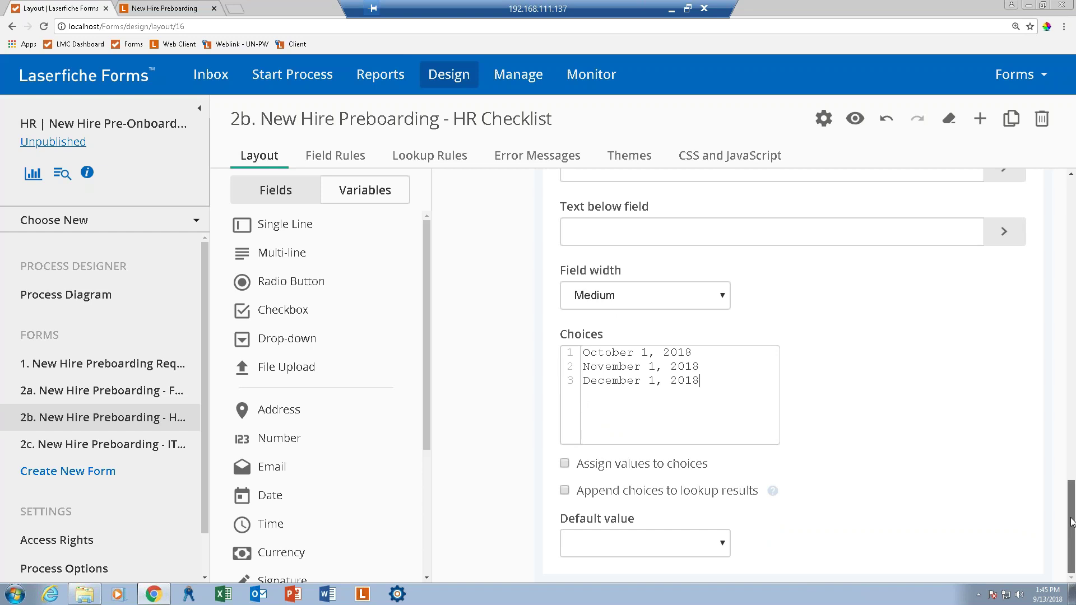
pyautogui.moveTo(1072, 524); pyautogui.dragTo(1074, 402)
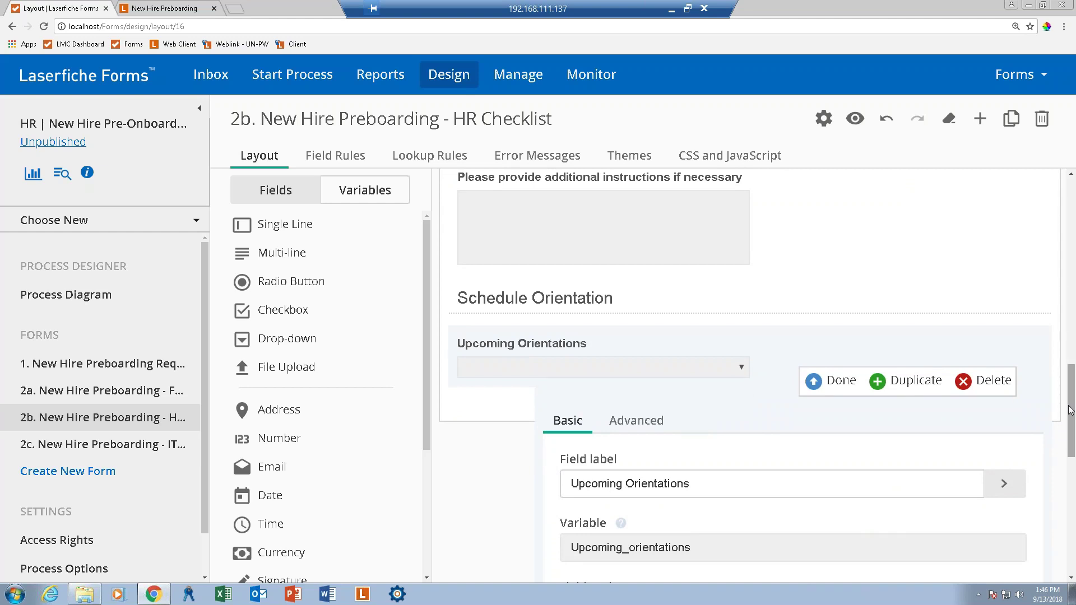
pyautogui.click(831, 379)
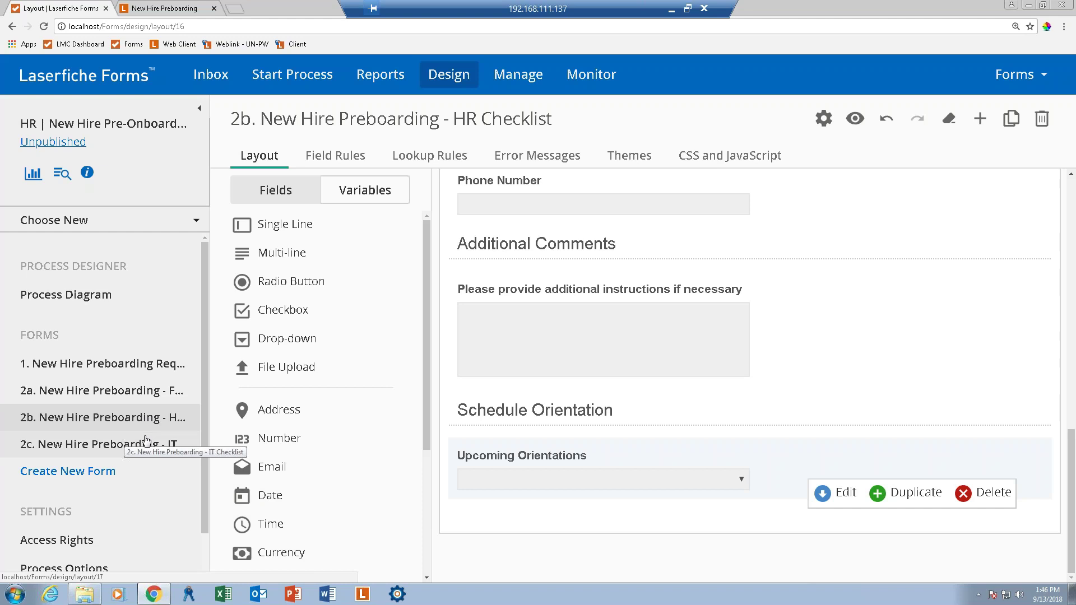
pyautogui.click(79, 449)
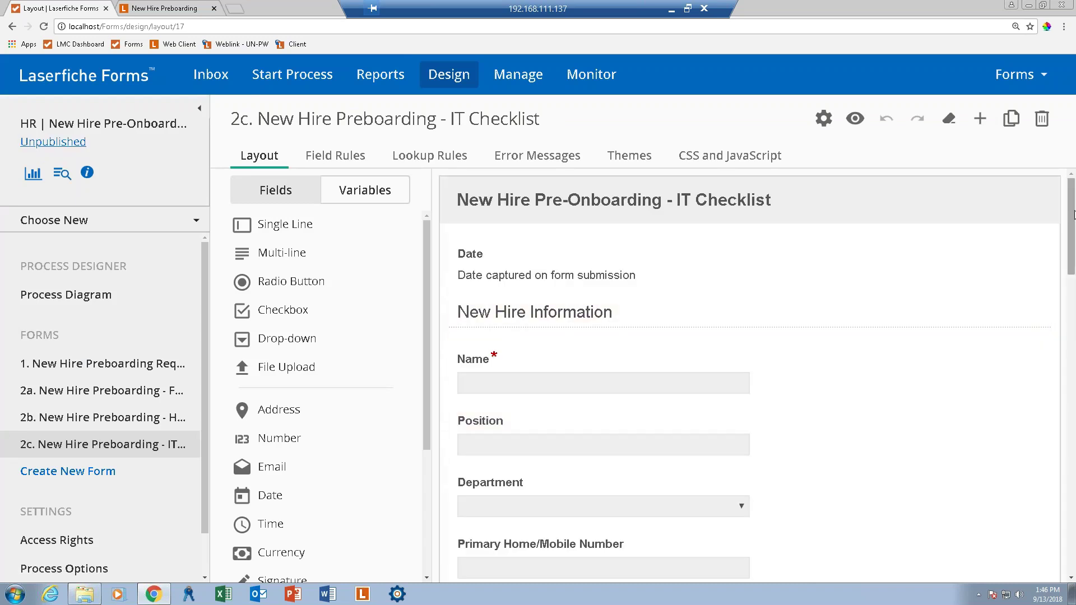
pyautogui.moveTo(1072, 214); pyautogui.dragTo(1065, 407)
pyautogui.scroll(-1, 1064, 425)
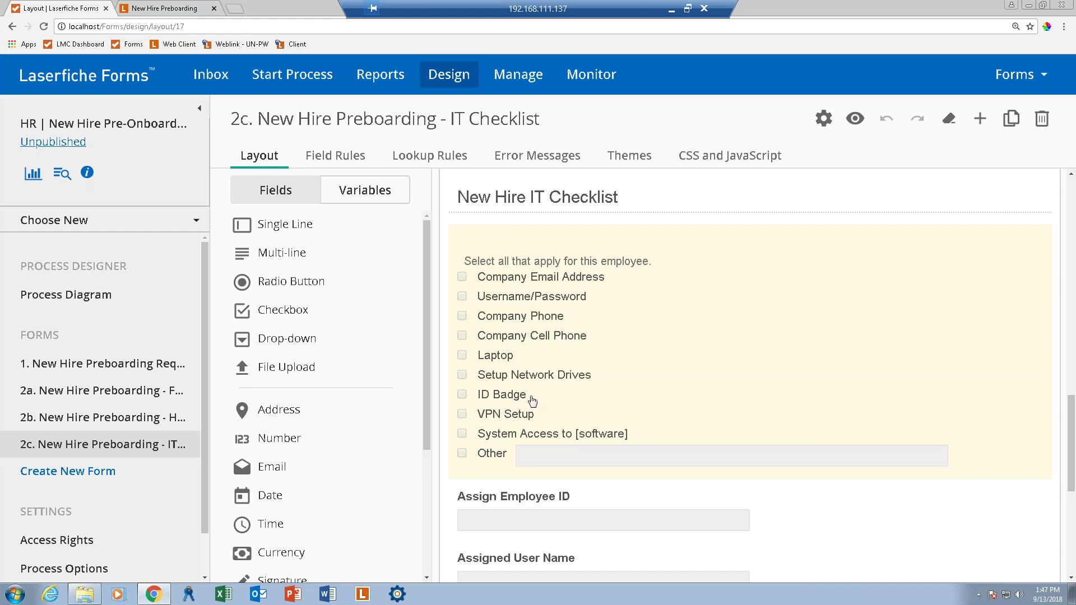
pyautogui.click(569, 511)
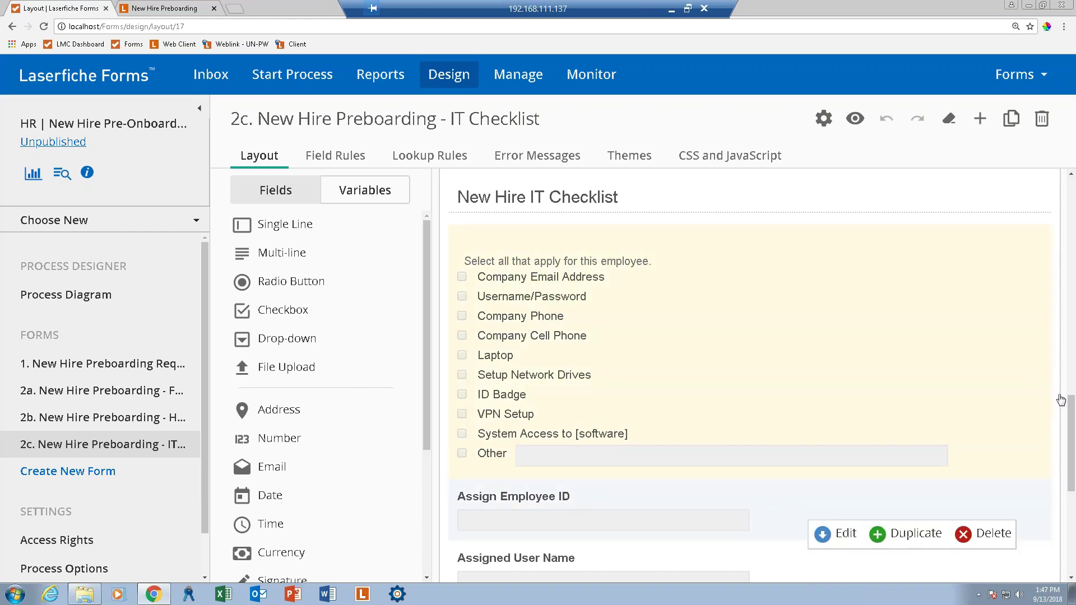
pyautogui.scroll(-4, 1072, 436)
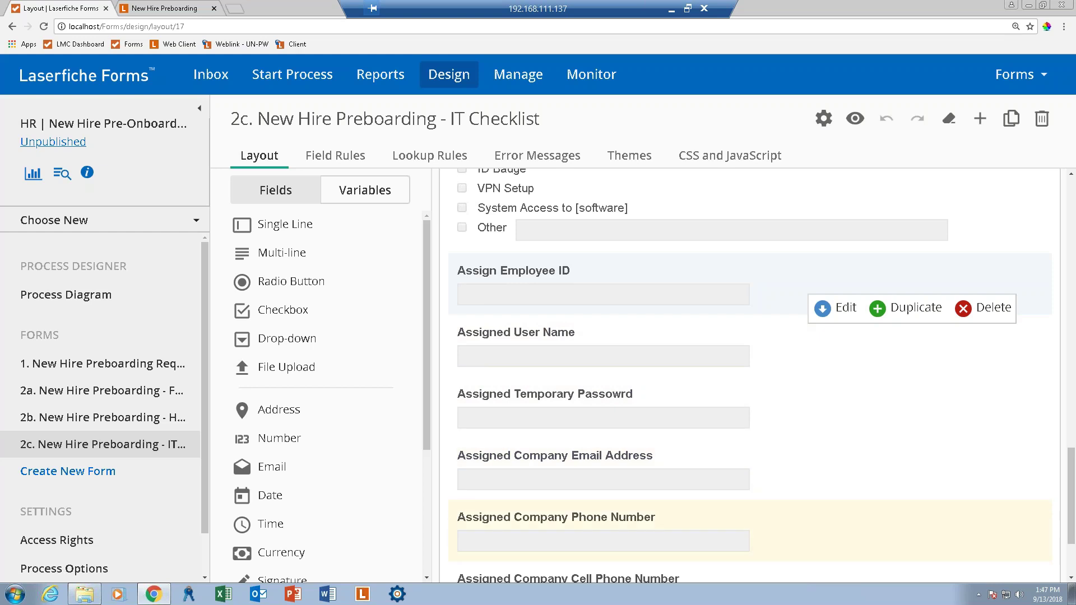
pyautogui.scroll(-2, 521, 496)
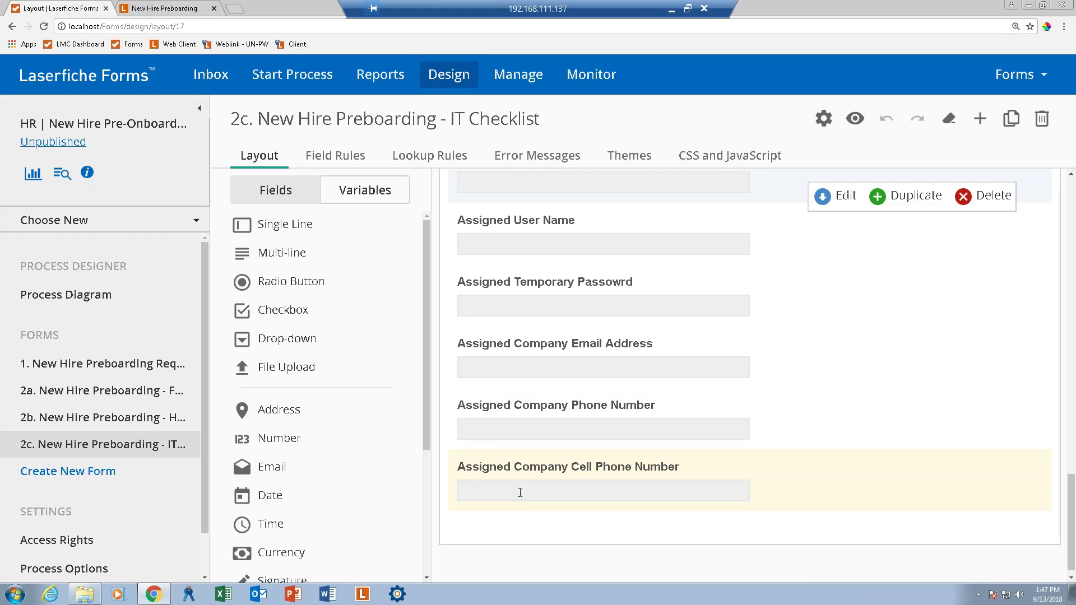
# Delete the Assigned Company Cell Phone Number field from the IT Checklist form.
pyautogui.click(520, 493)
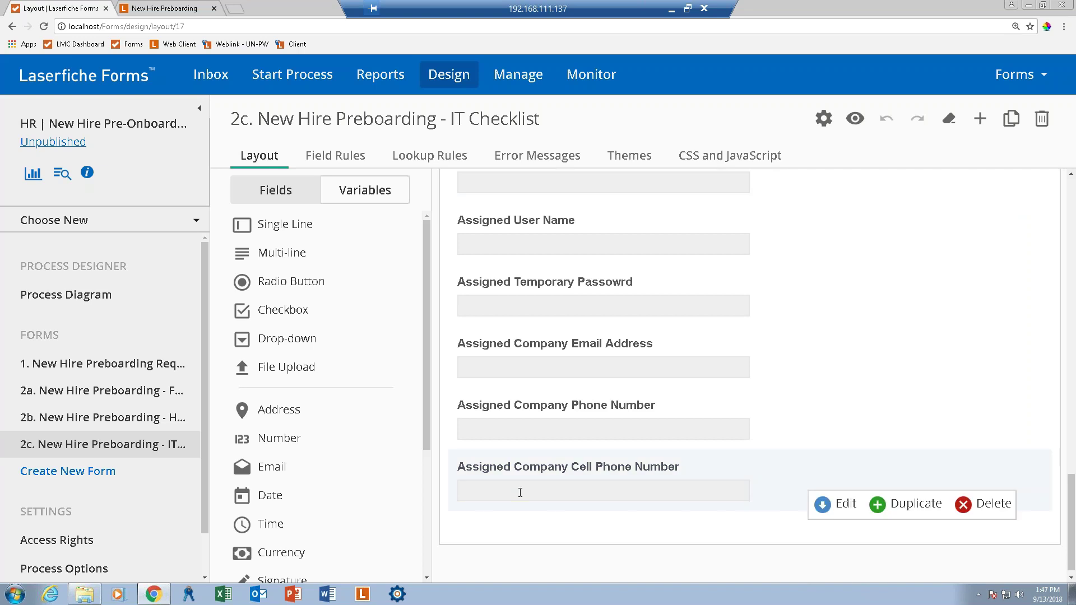
pyautogui.click(978, 507)
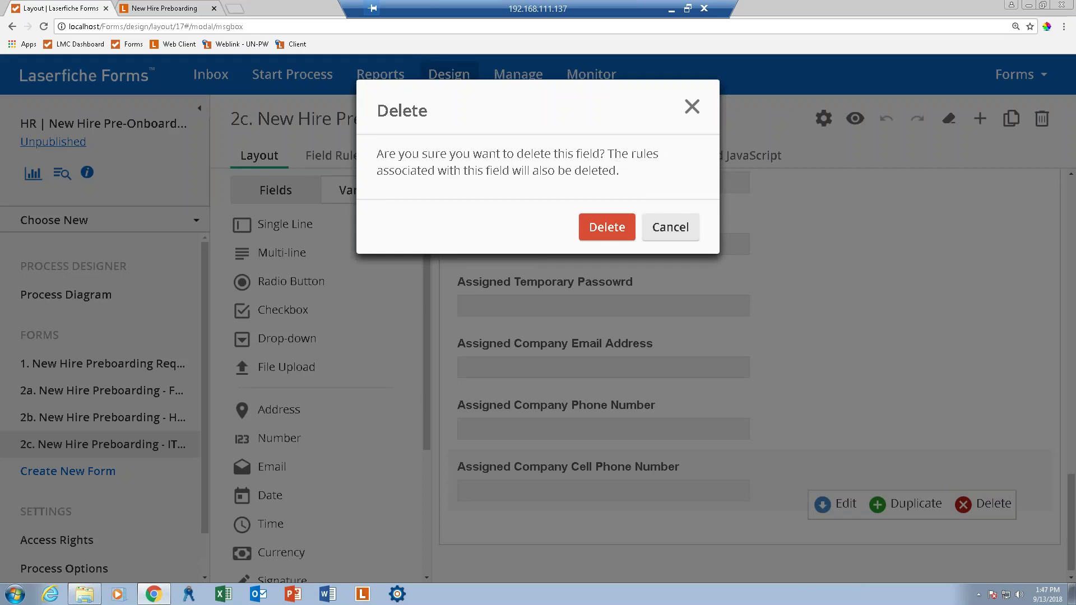
pyautogui.click(610, 233)
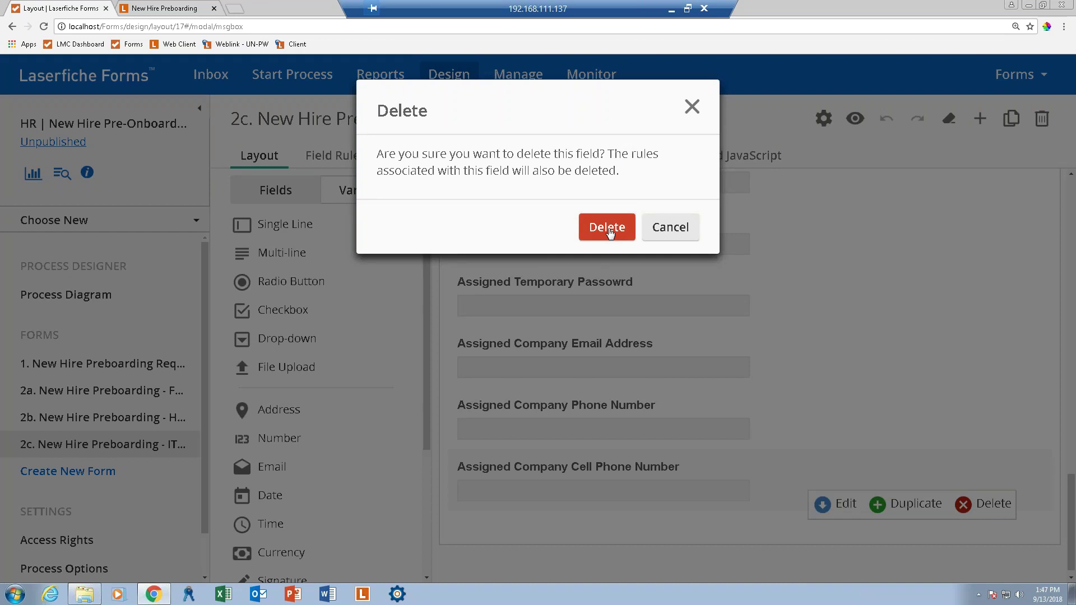
pyautogui.click(609, 230)
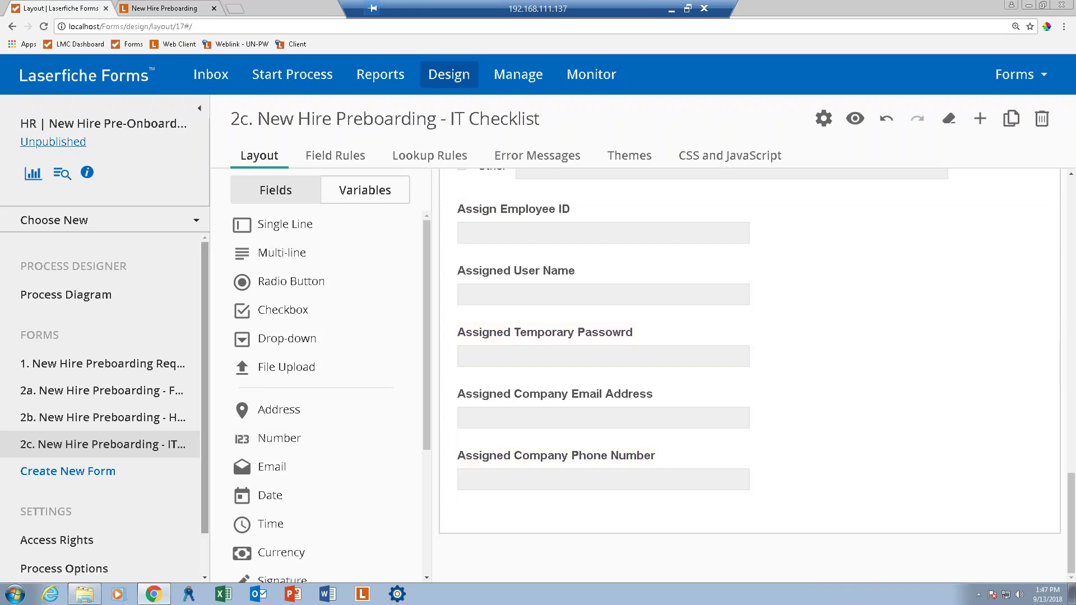
pyautogui.moveTo(202, 280); pyautogui.dragTo(203, 321)
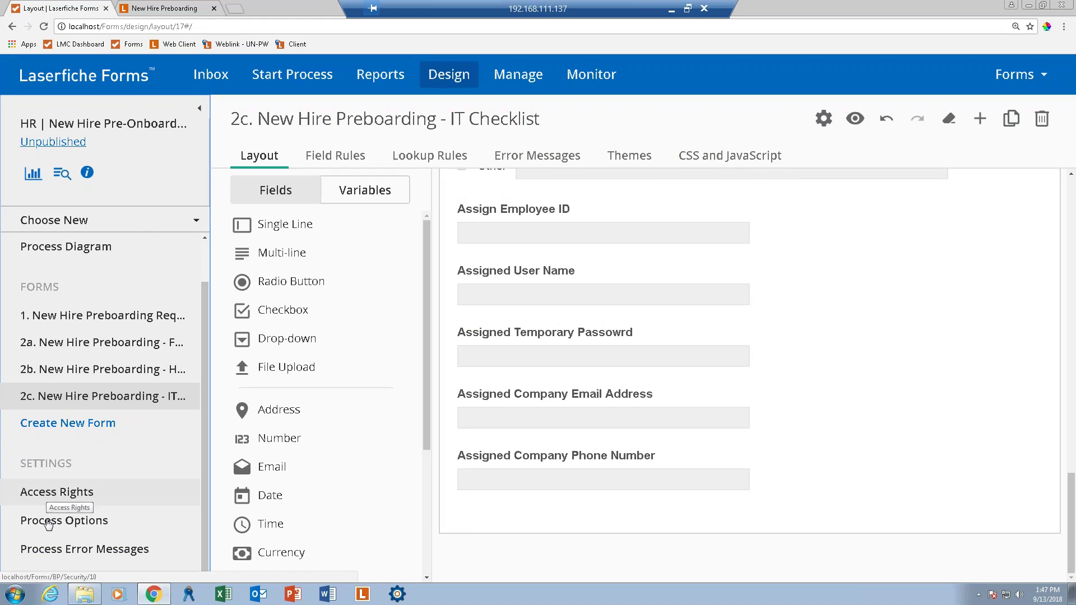
# Grant HR Manager, Facilities and IT access to the process in Access Rights.
pyautogui.click(72, 493)
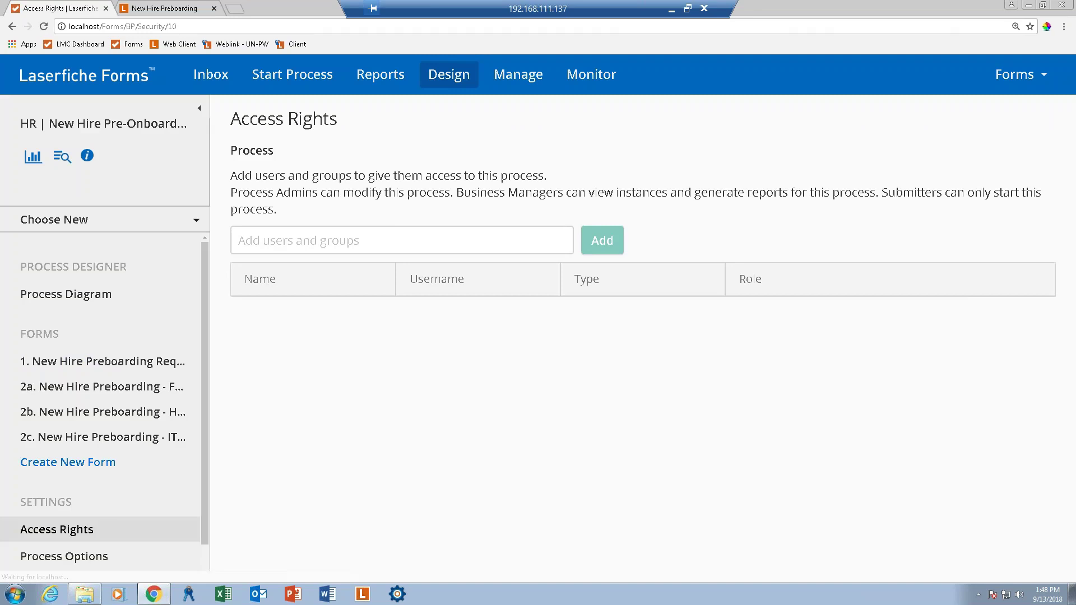
pyautogui.click(336, 246)
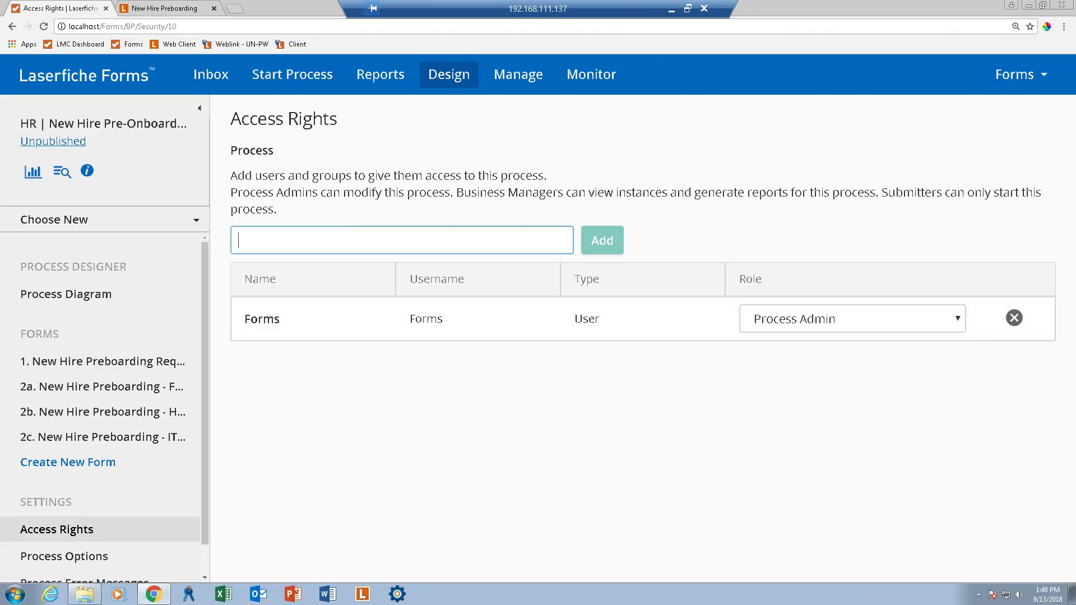
pyautogui.write('every')
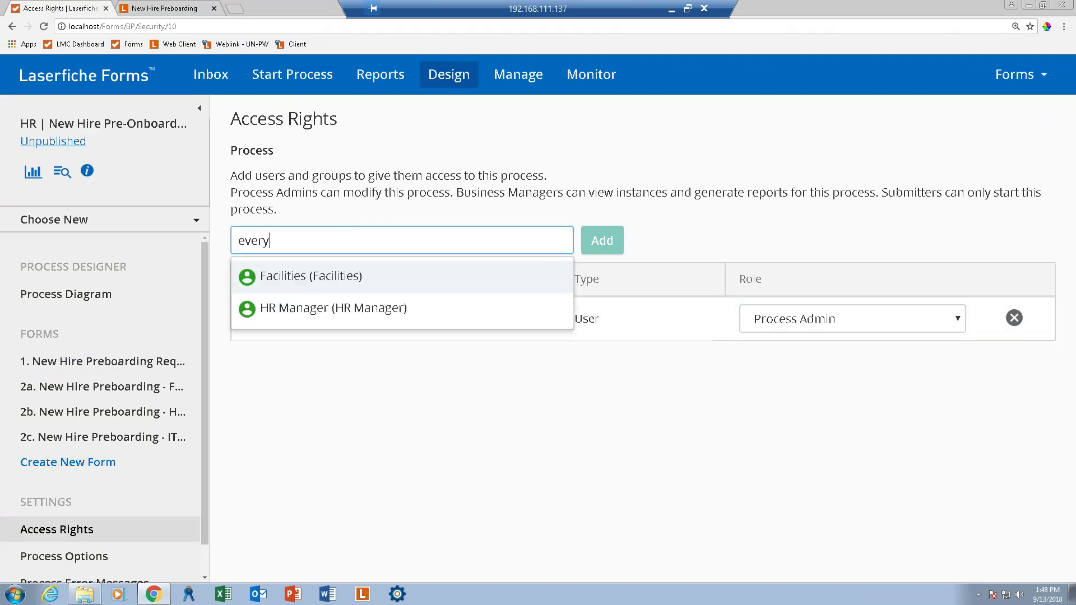
pyautogui.press('BackSpace')
pyautogui.press('BackSpace')
pyautogui.press('BackSpace')
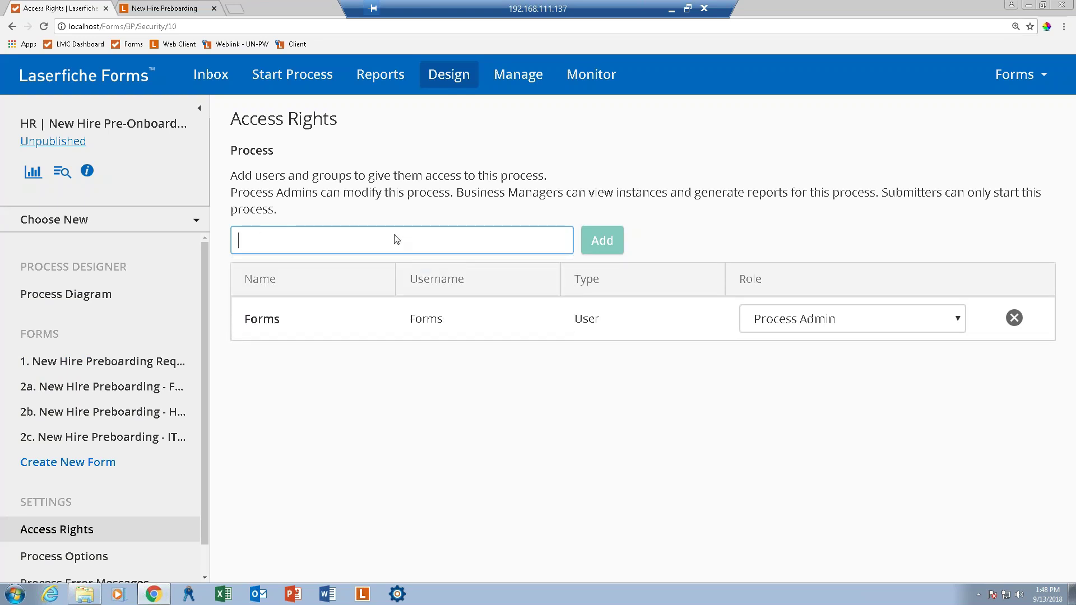
pyautogui.click(240, 242)
pyautogui.write('hr')
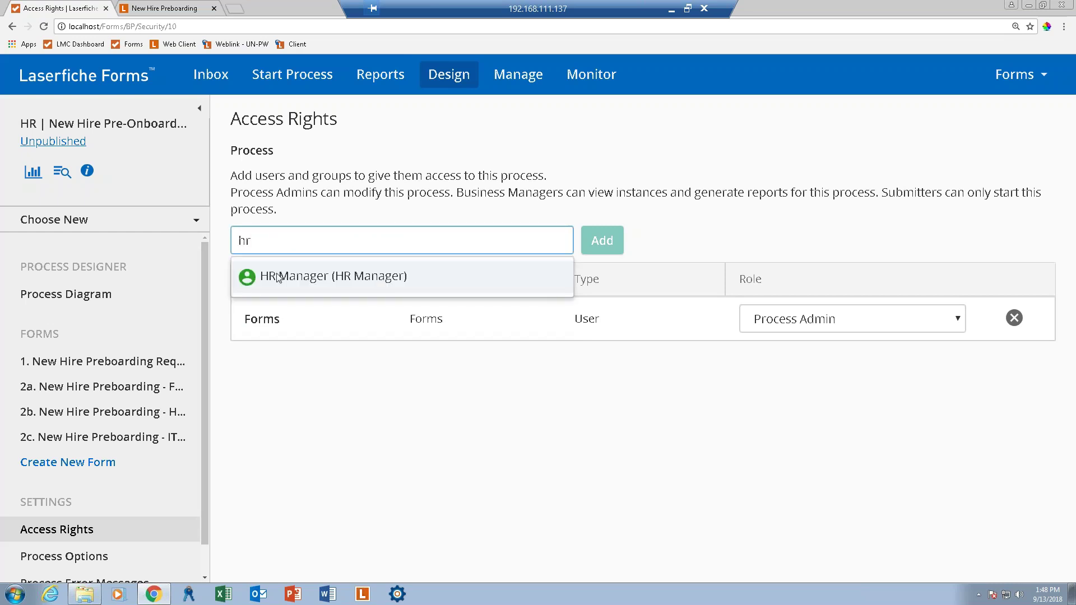
pyautogui.click(277, 278)
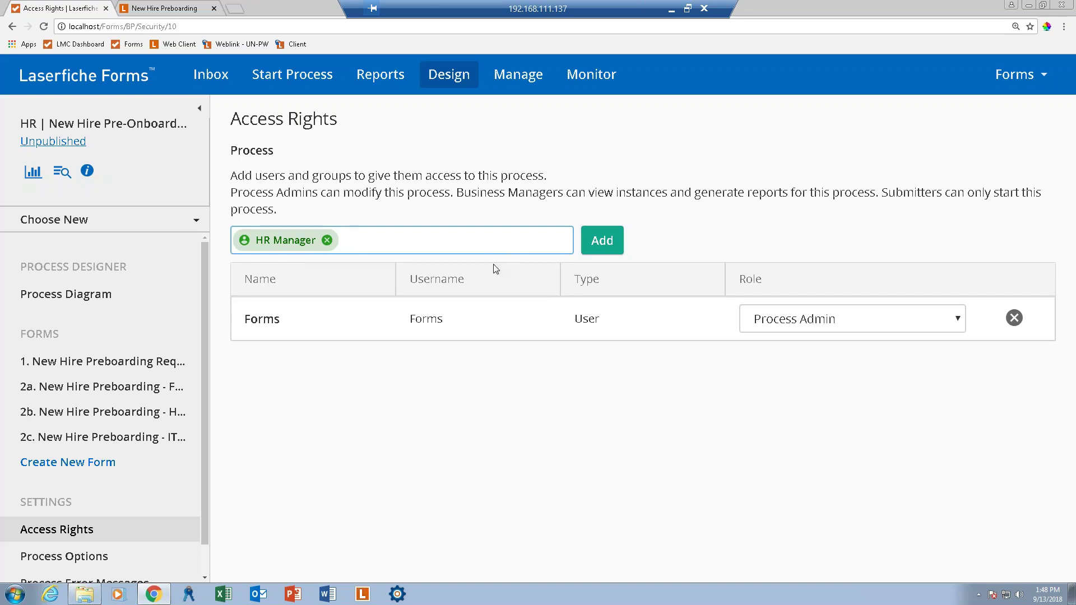
pyautogui.write('fac')
pyautogui.click(426, 283)
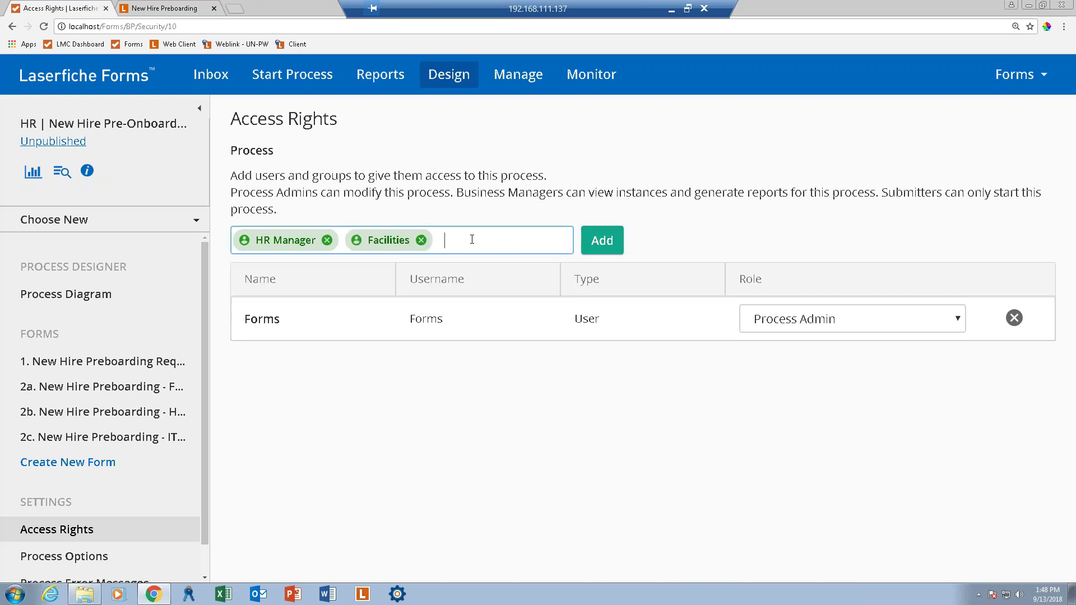
pyautogui.write('it')
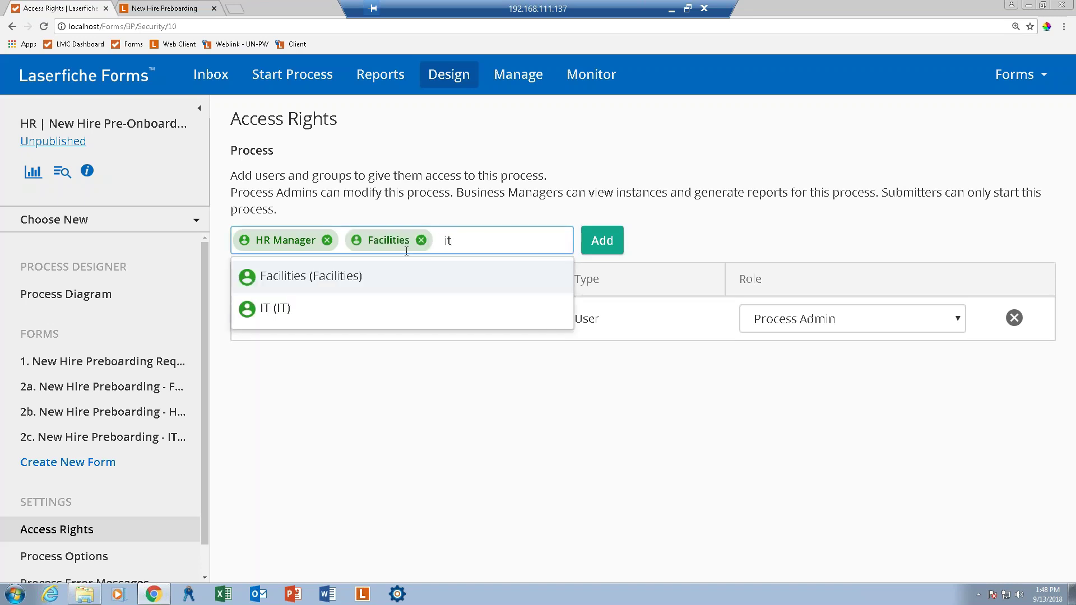
pyautogui.click(324, 276)
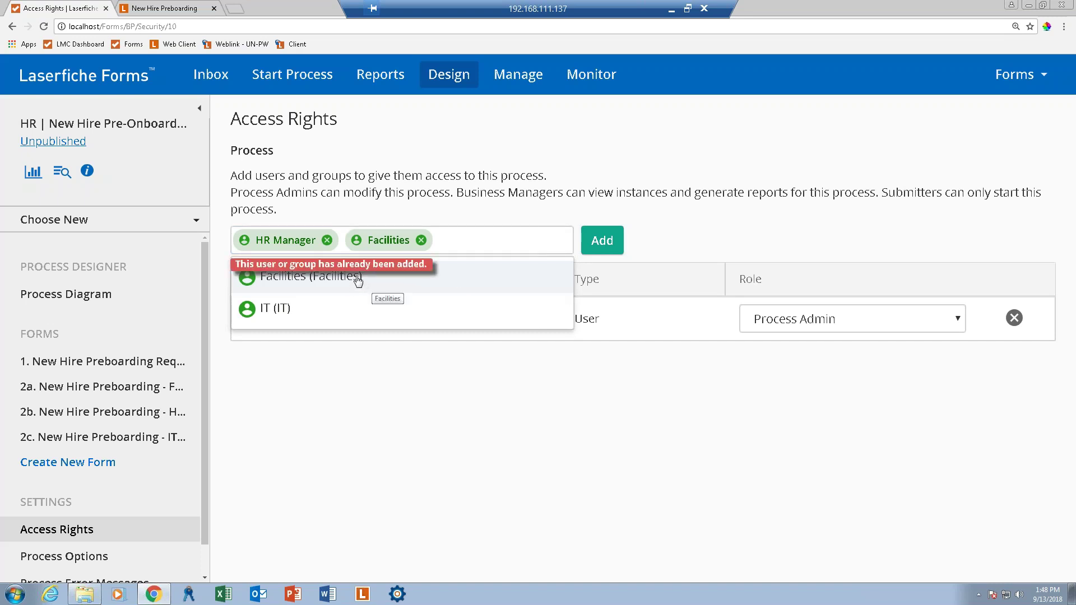
pyautogui.click(270, 315)
pyautogui.click(612, 246)
# Add the Admins group and give it the Business Manager role.
pyautogui.click(380, 231)
pyautogui.write('admin')
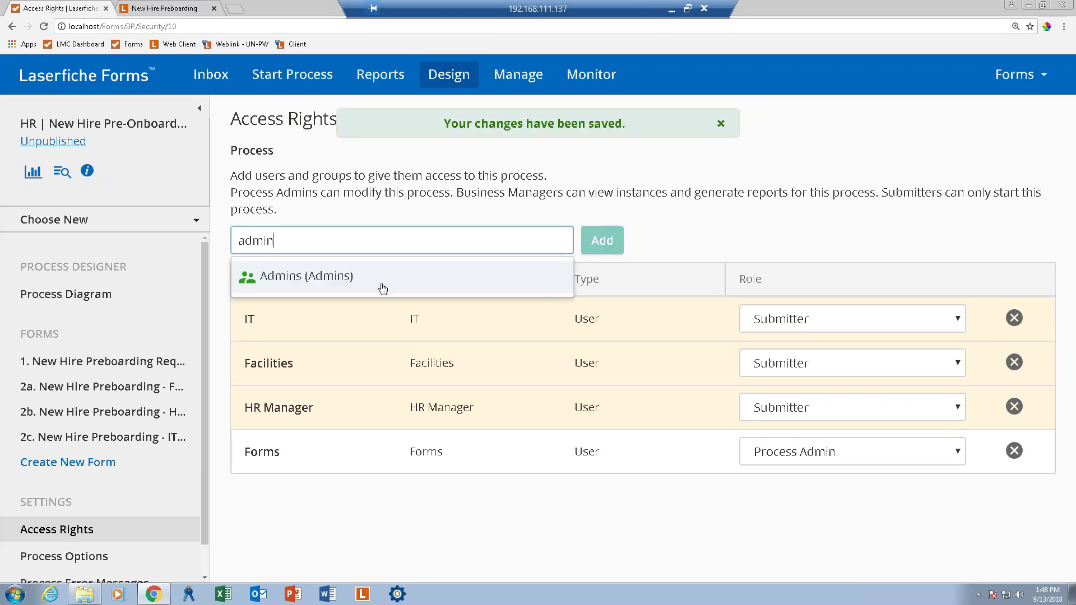
pyautogui.click(377, 285)
pyautogui.click(617, 241)
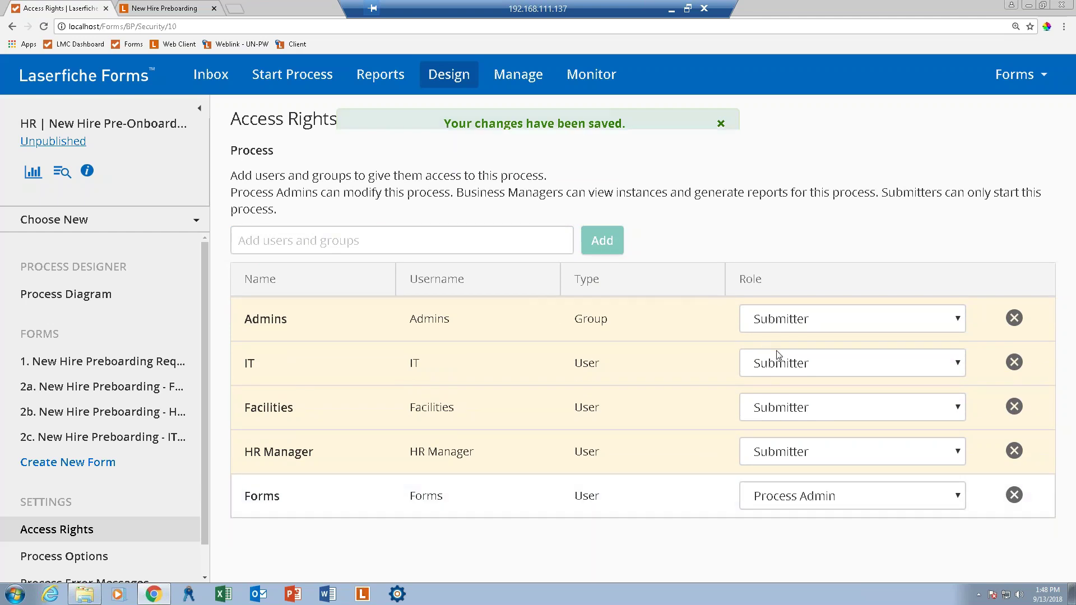
pyautogui.click(806, 314)
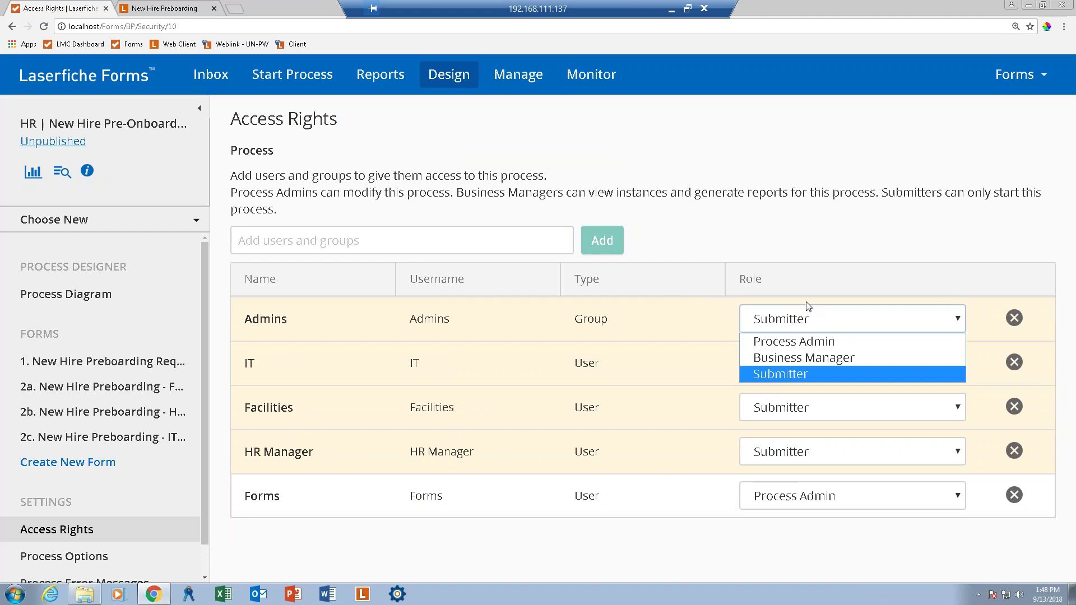
pyautogui.click(813, 357)
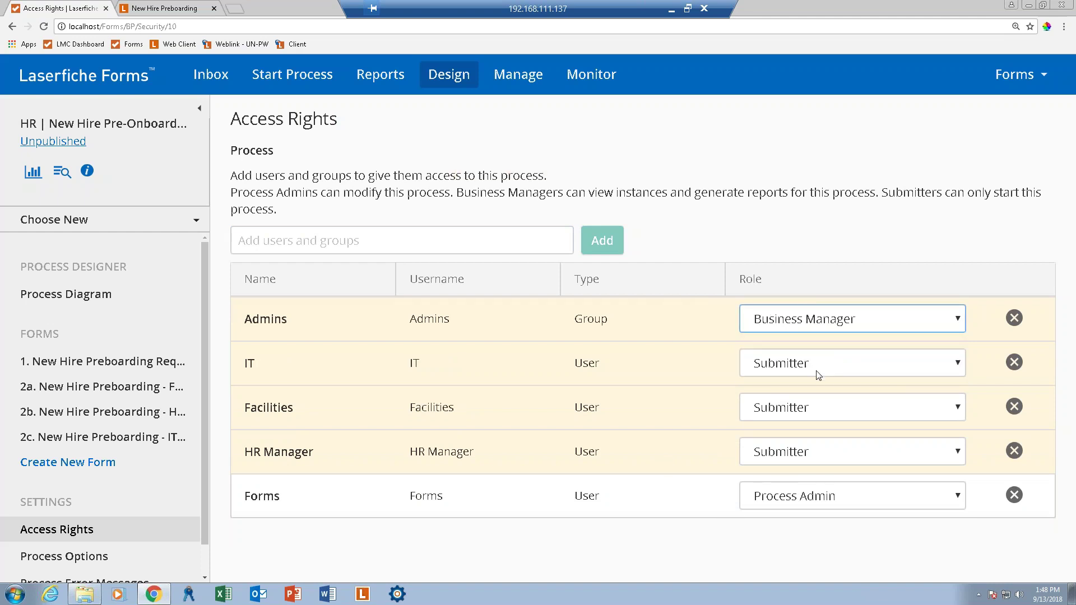
# Set HR Manager, Facilities and IT to the Business Manager role.
pyautogui.click(817, 461)
pyautogui.press('Escape')
pyautogui.click(819, 493)
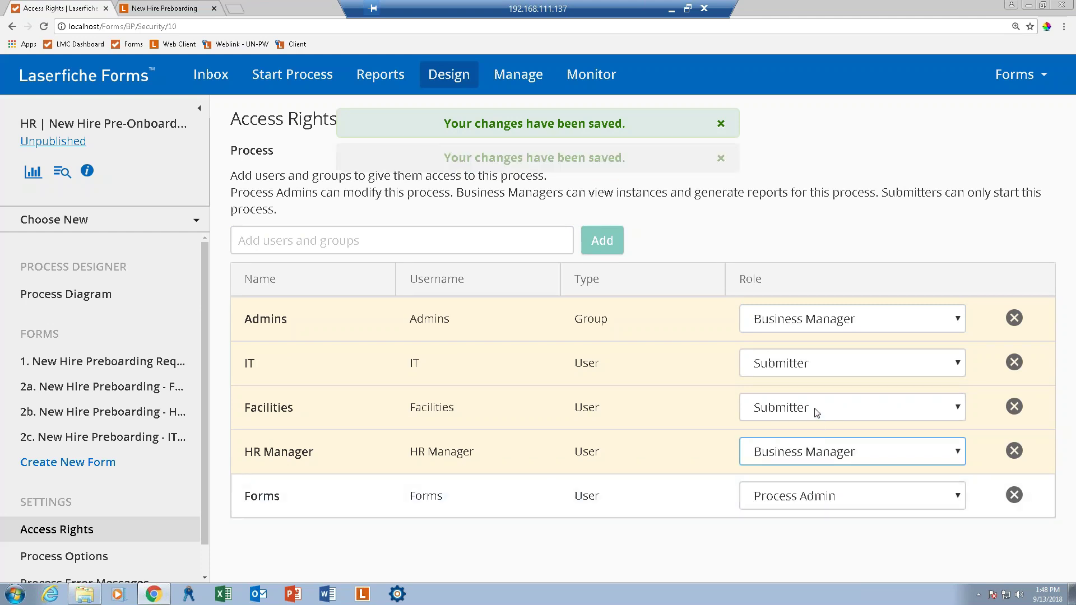
pyautogui.click(817, 413)
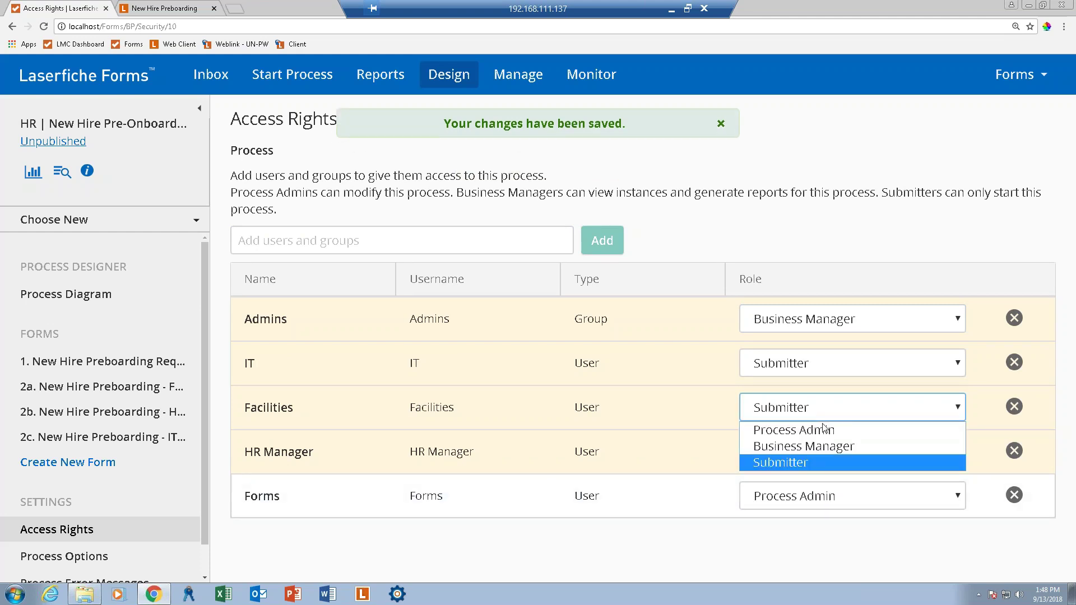
pyautogui.click(809, 455)
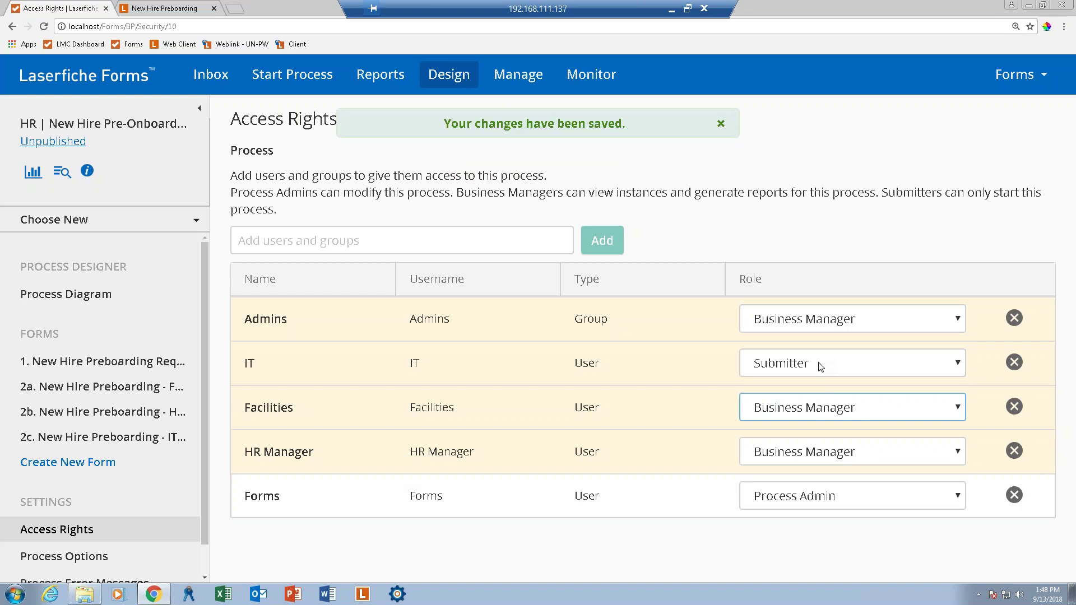
pyautogui.click(821, 364)
pyautogui.click(822, 402)
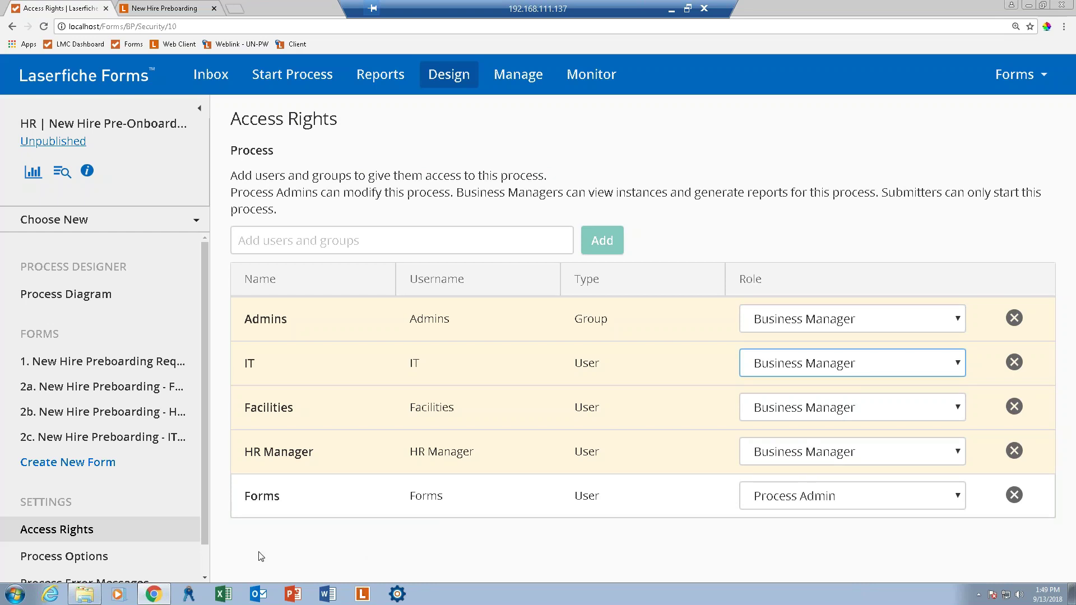
pyautogui.click(52, 563)
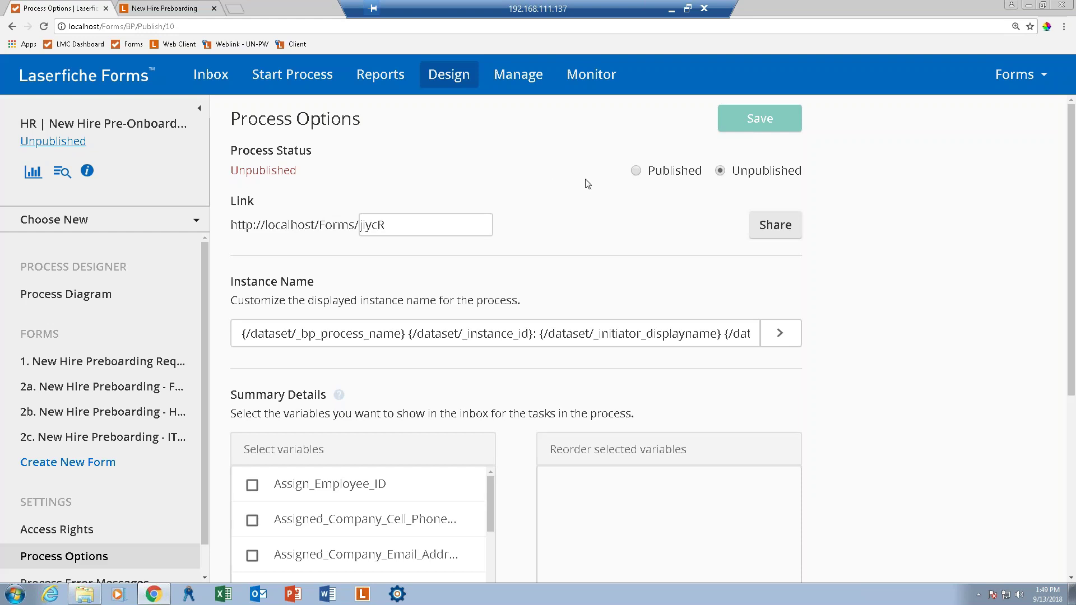
# Publish the process with its link ending changed to HRPreboarding and save.
pyautogui.click(636, 171)
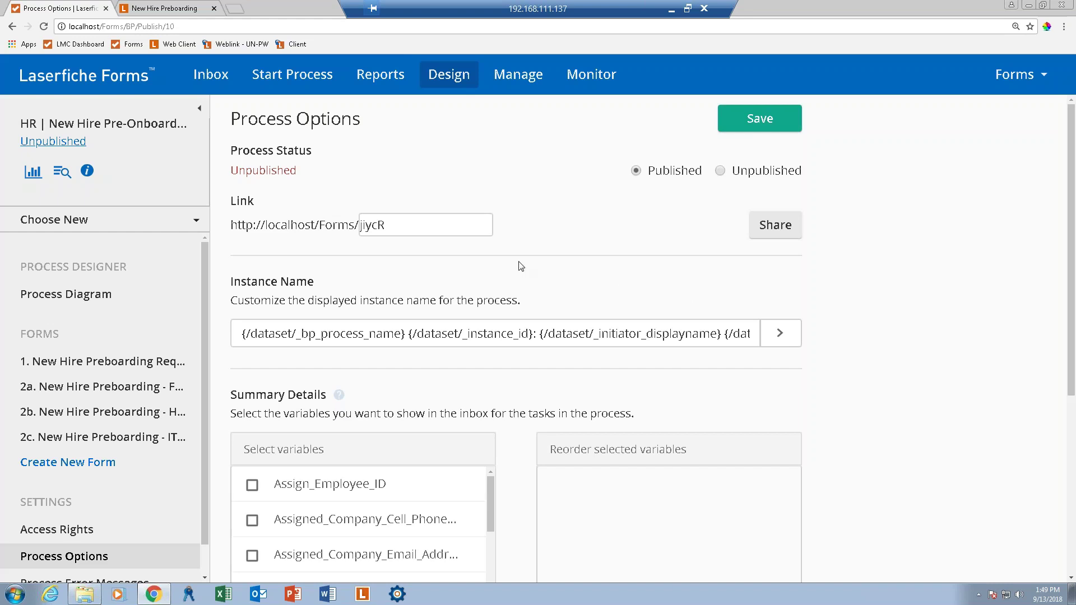
pyautogui.click(398, 226)
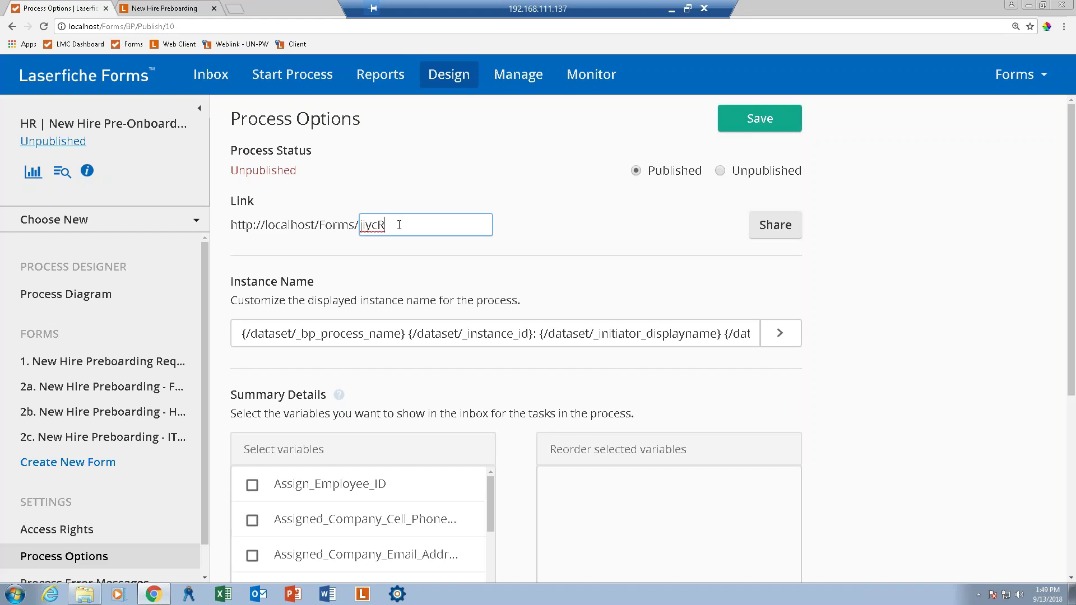
pyautogui.moveTo(400, 228); pyautogui.dragTo(348, 225)
pyautogui.write('HRPreboarding')
pyautogui.click(741, 124)
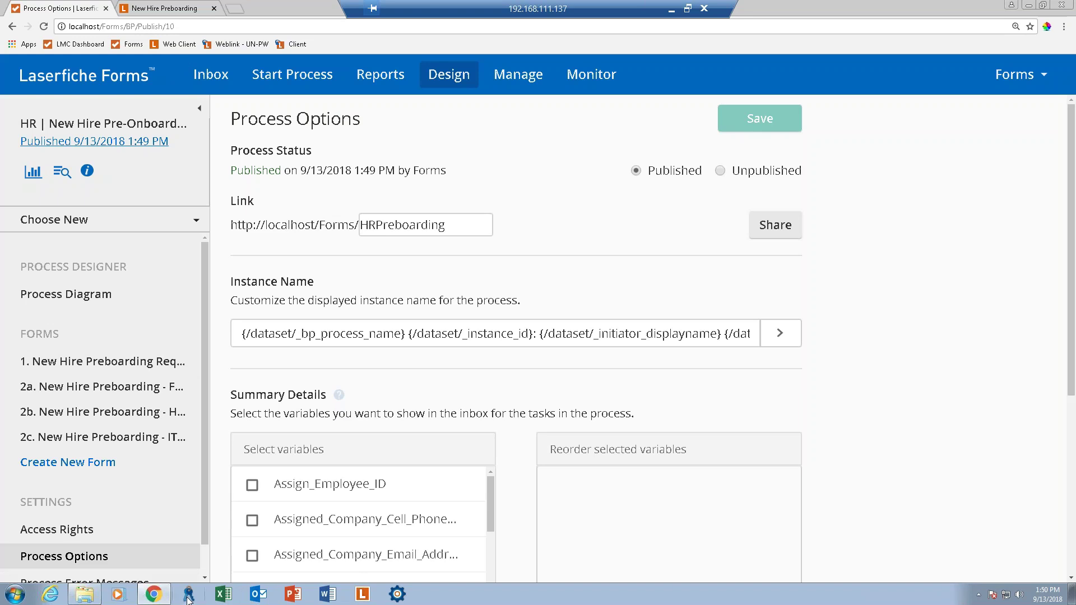
pyautogui.click(187, 594)
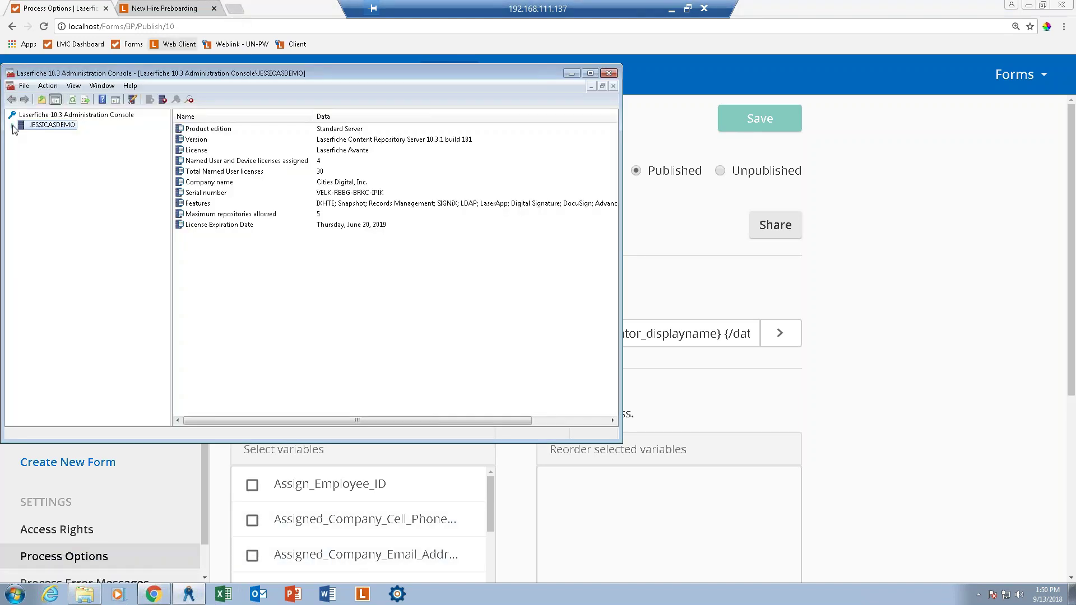
# Expand the server's Repositories, open LF103Demo, try signing in as admin, and dismiss the incorrect-password error.
pyautogui.click(14, 126)
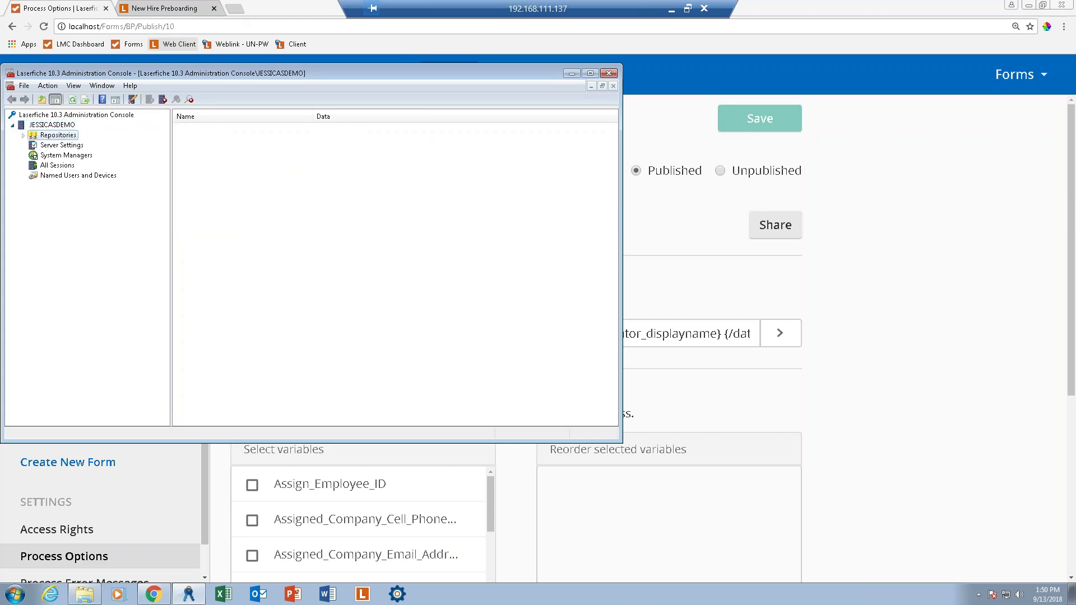
pyautogui.click(23, 136)
pyautogui.click(68, 145)
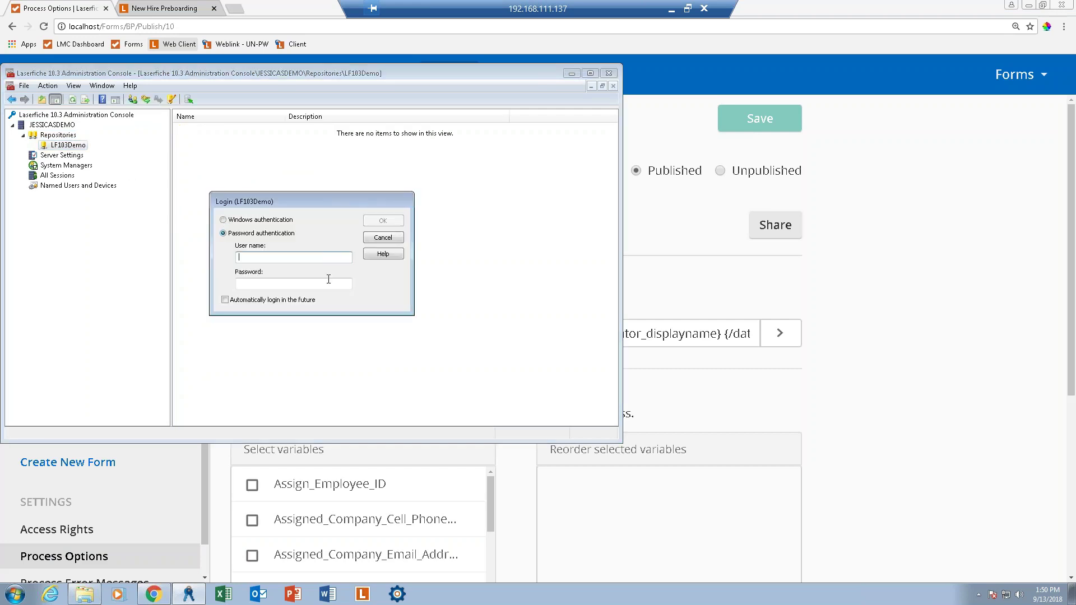
pyautogui.write('admin')
pyautogui.press('Tab')
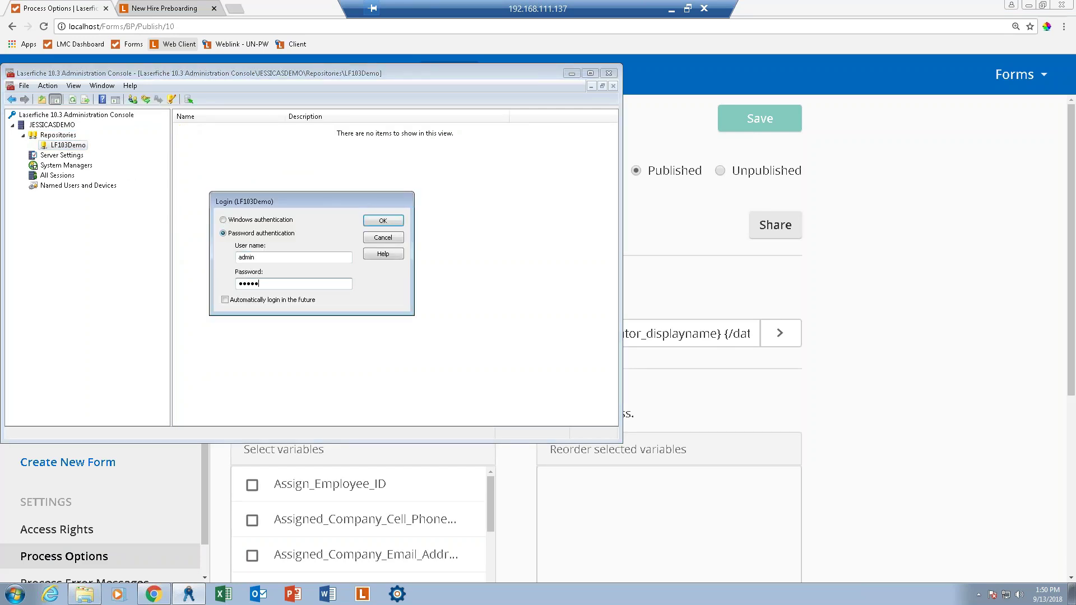
pyautogui.press('Return')
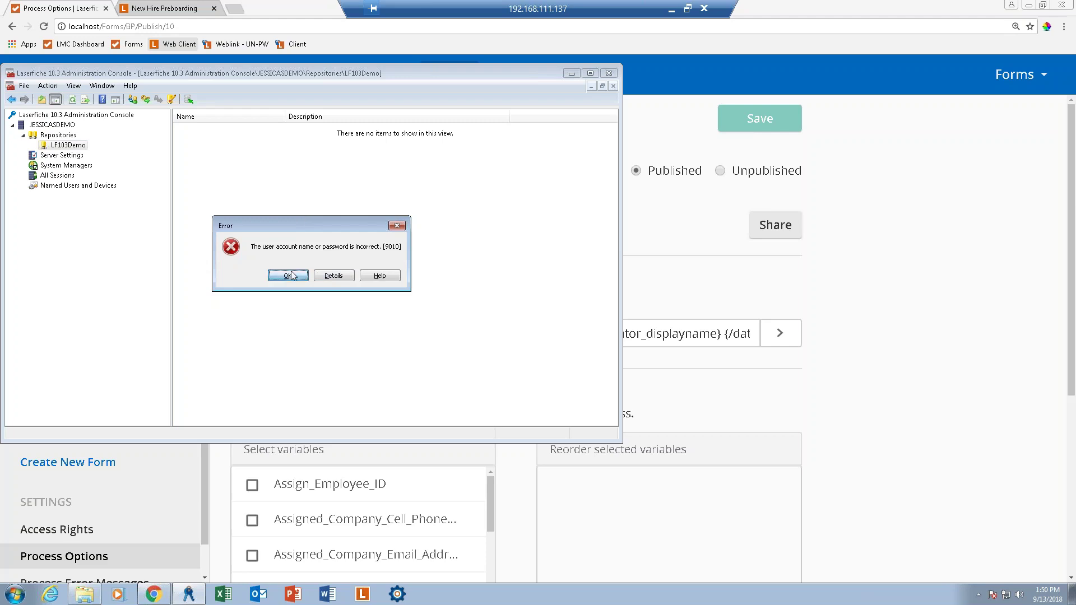
pyautogui.click(292, 276)
# Retry the LF103Demo repository login as admin with another password and dismiss the sign-in failure.
pyautogui.rightClick(51, 145)
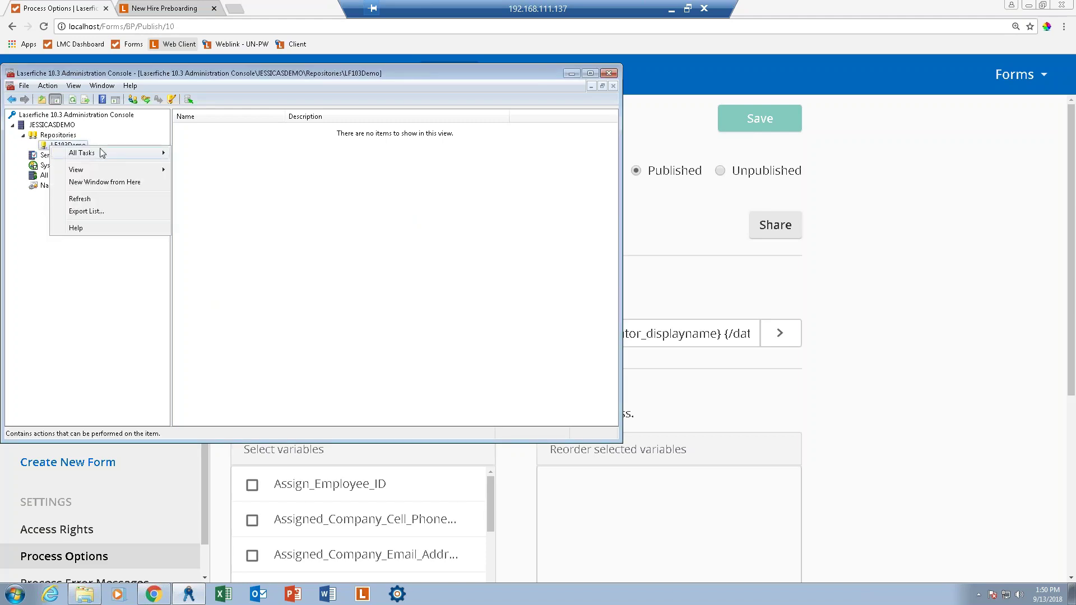
pyautogui.moveTo(103, 153)
pyautogui.click(195, 166)
pyautogui.write('admin')
pyautogui.press('Tab')
pyautogui.write('admin')
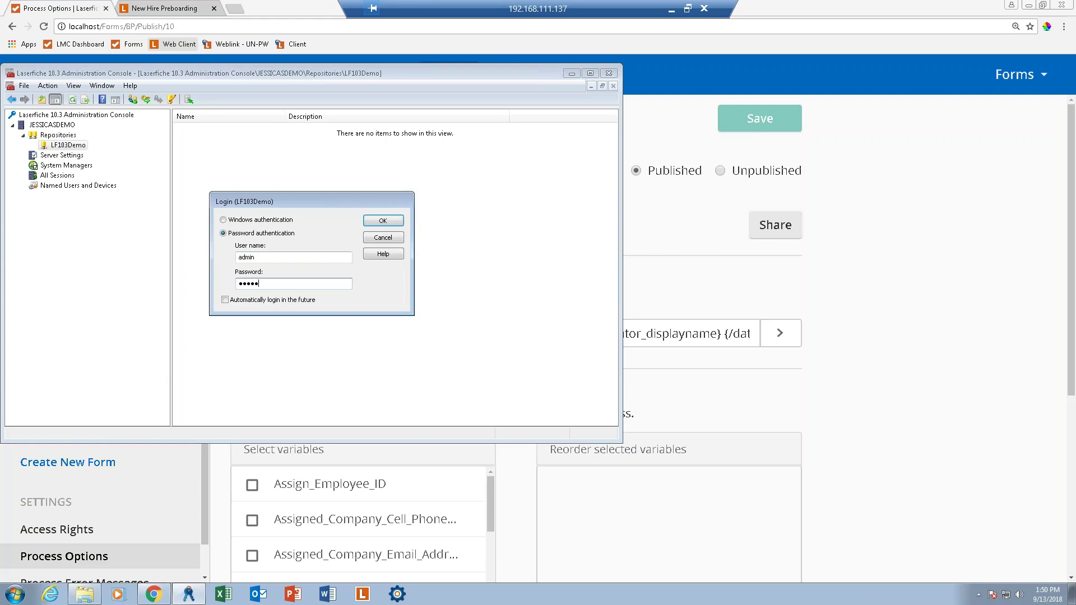
pyautogui.write('•••••')
pyautogui.press('Return')
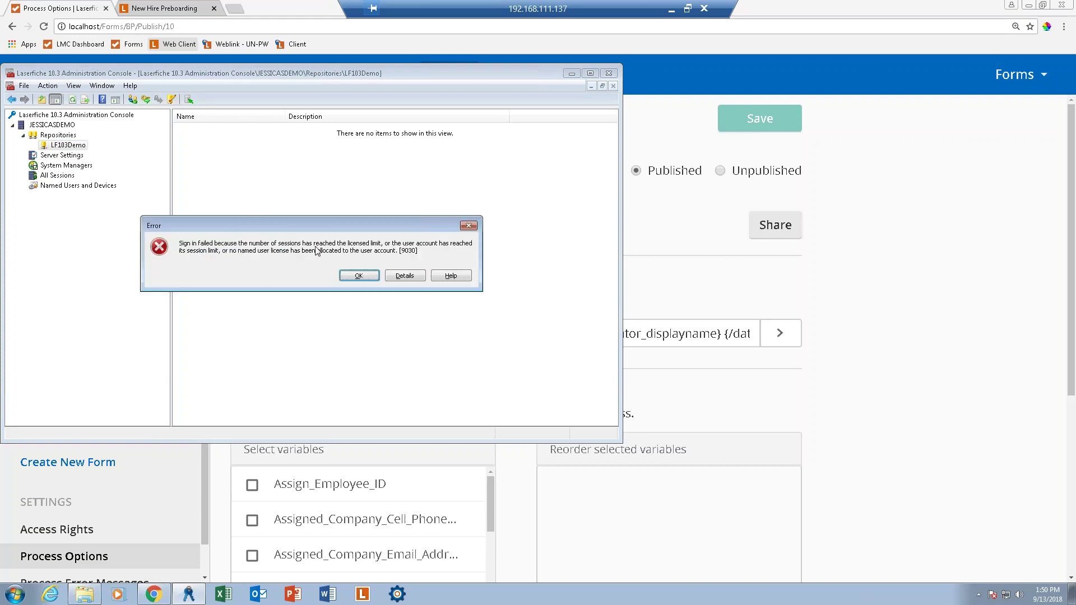
pyautogui.click(363, 274)
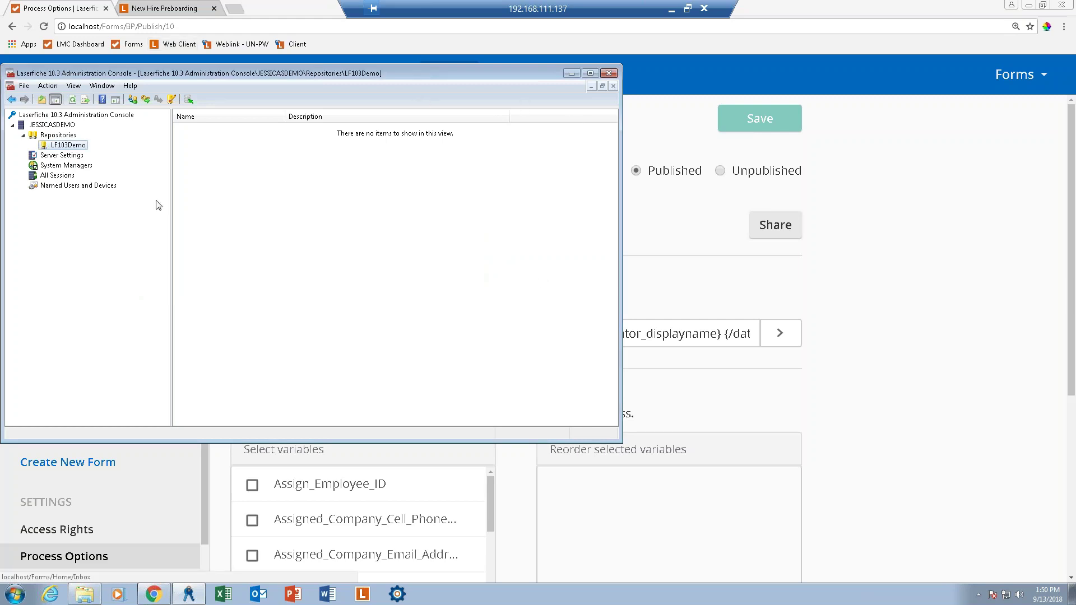
# Attempt a third LF103Demo login as admin with a new password and dismiss the session-limit error.
pyautogui.rightClick(72, 149)
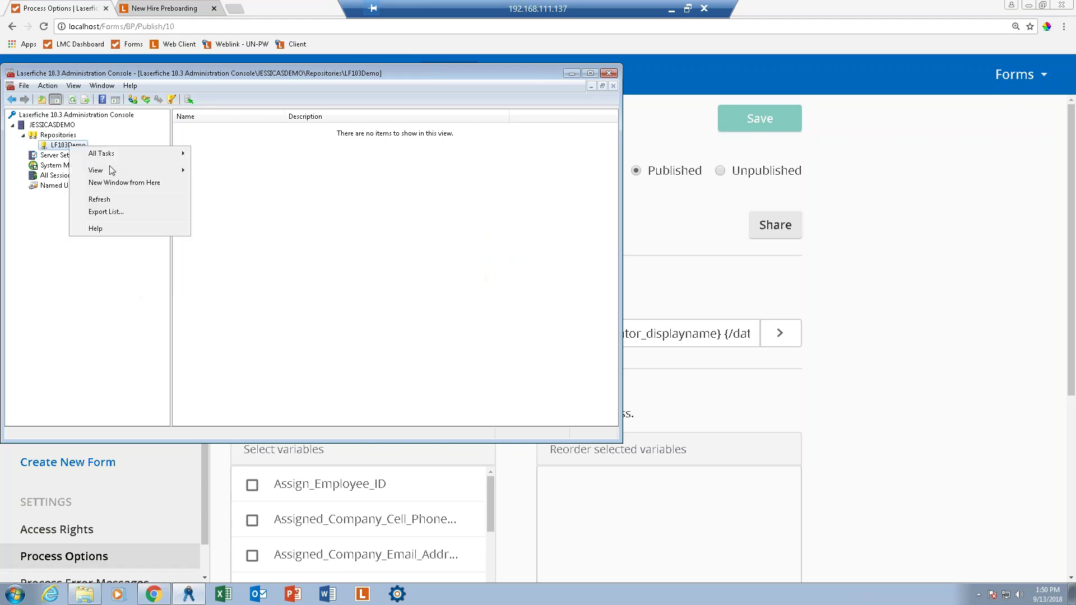
pyautogui.moveTo(145, 153)
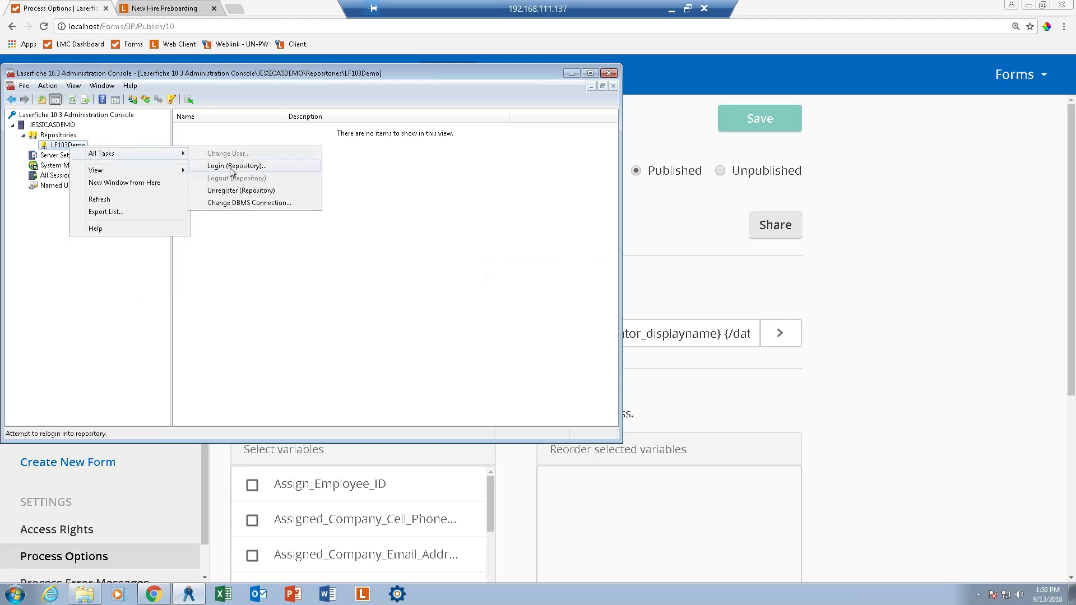
pyautogui.click(236, 166)
pyautogui.write('admin')
pyautogui.press('Tab')
pyautogui.write('adminfiche')
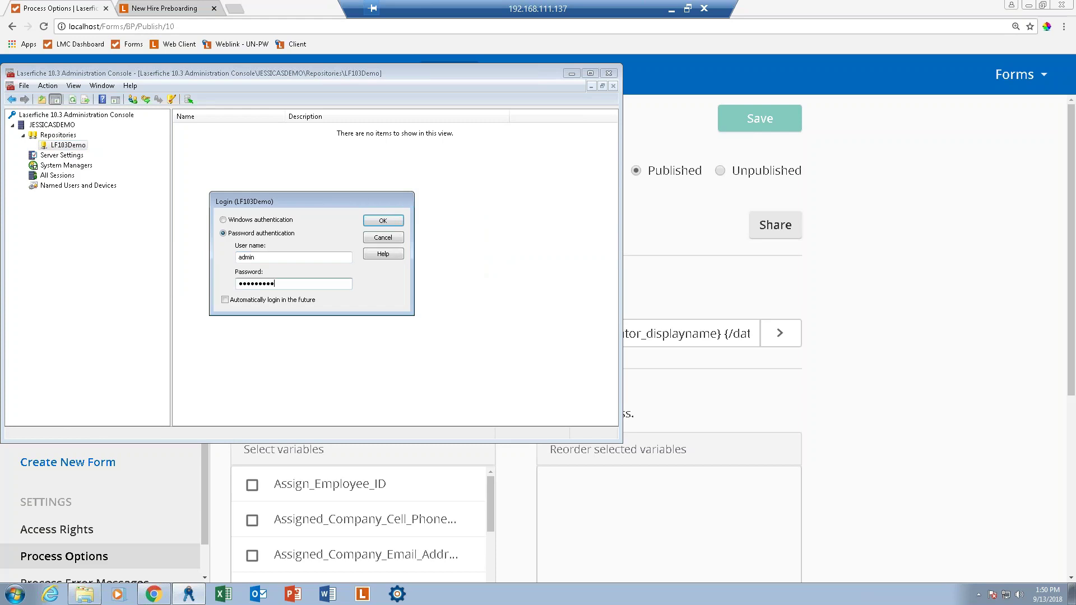
pyautogui.press('Return')
pyautogui.click(359, 275)
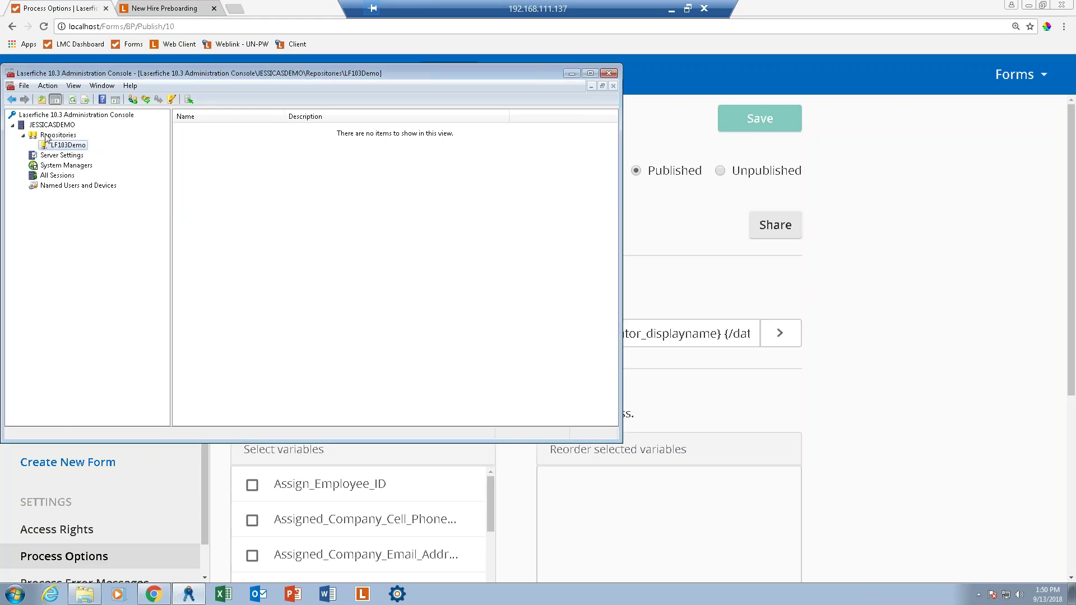
# Disconnect the idle ADMIN session from All Sessions and confirm.
pyautogui.click(50, 175)
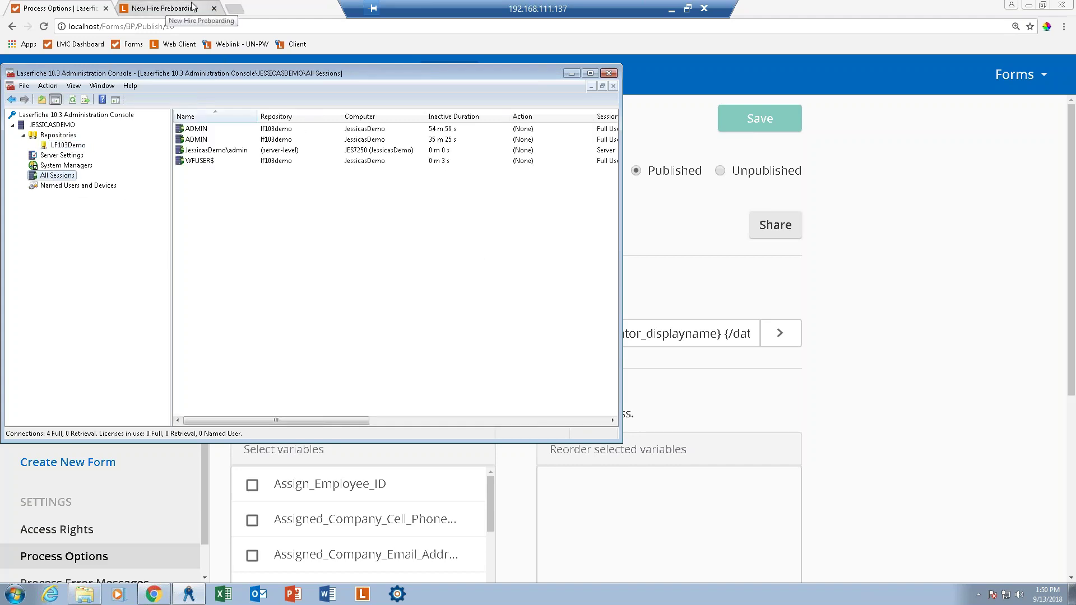
pyautogui.rightClick(200, 129)
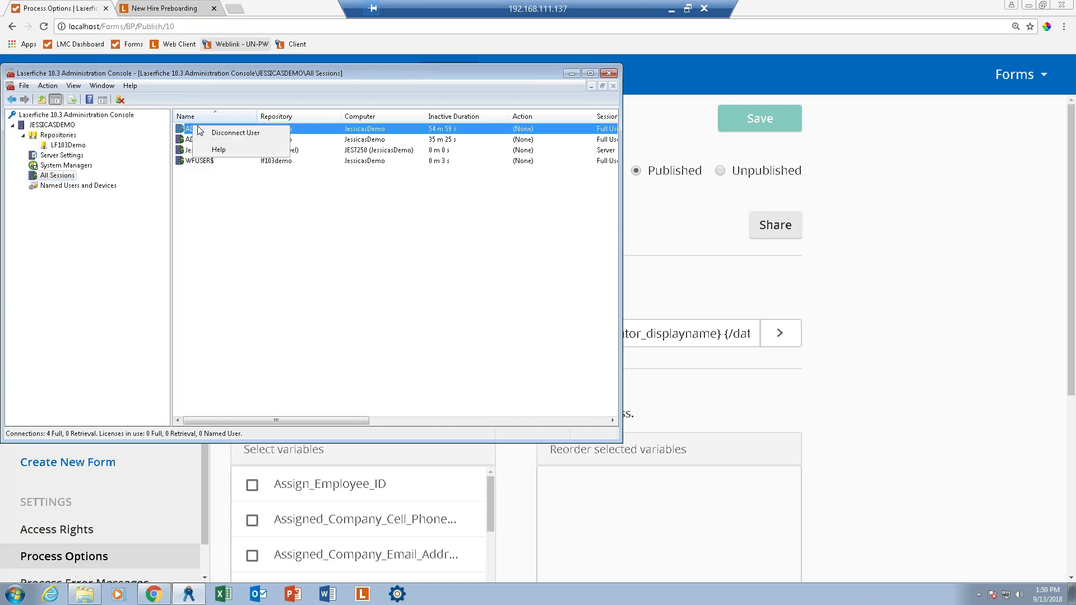
pyautogui.click(235, 133)
pyautogui.click(293, 280)
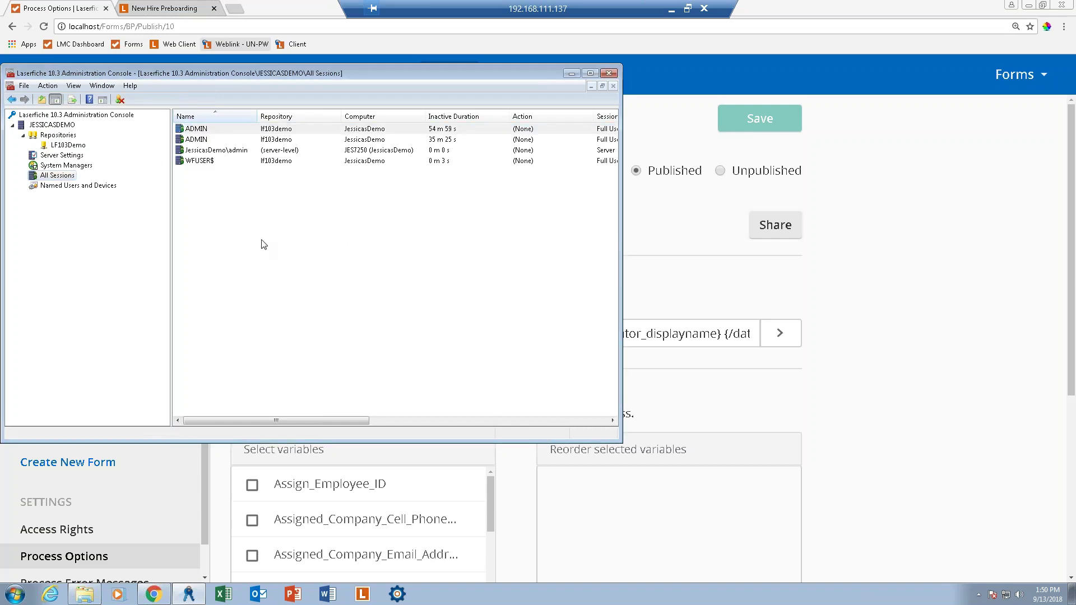
# Log in to the LF103Demo repository as admin with the account password.
pyautogui.click(80, 146)
pyautogui.rightClick(80, 145)
pyautogui.moveTo(163, 151)
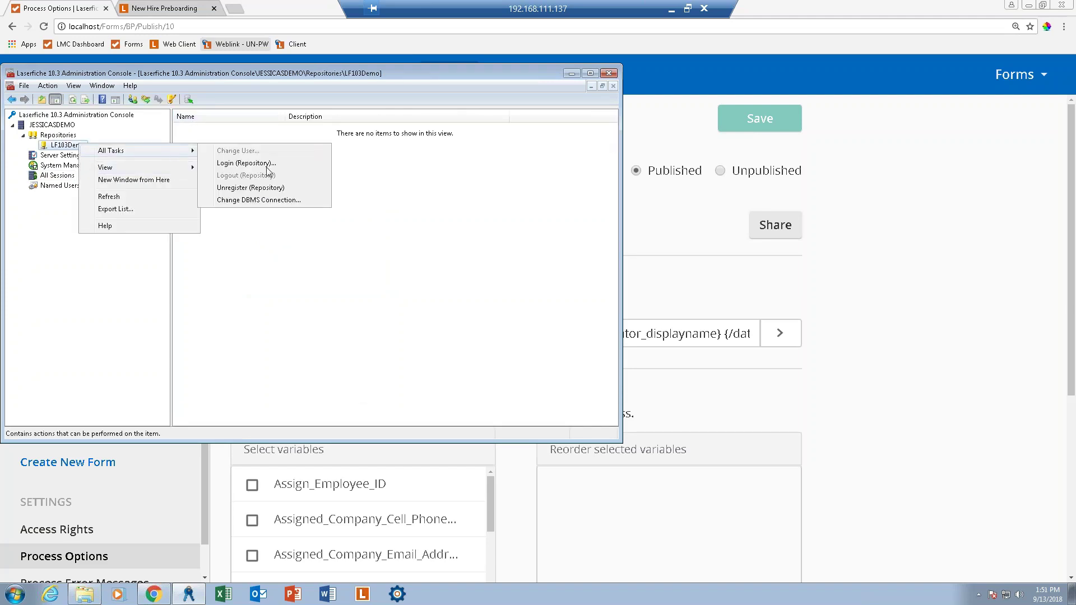
pyautogui.click(266, 164)
pyautogui.write('admin')
pyautogui.press('Tab')
pyautogui.write('Laserfiche1')
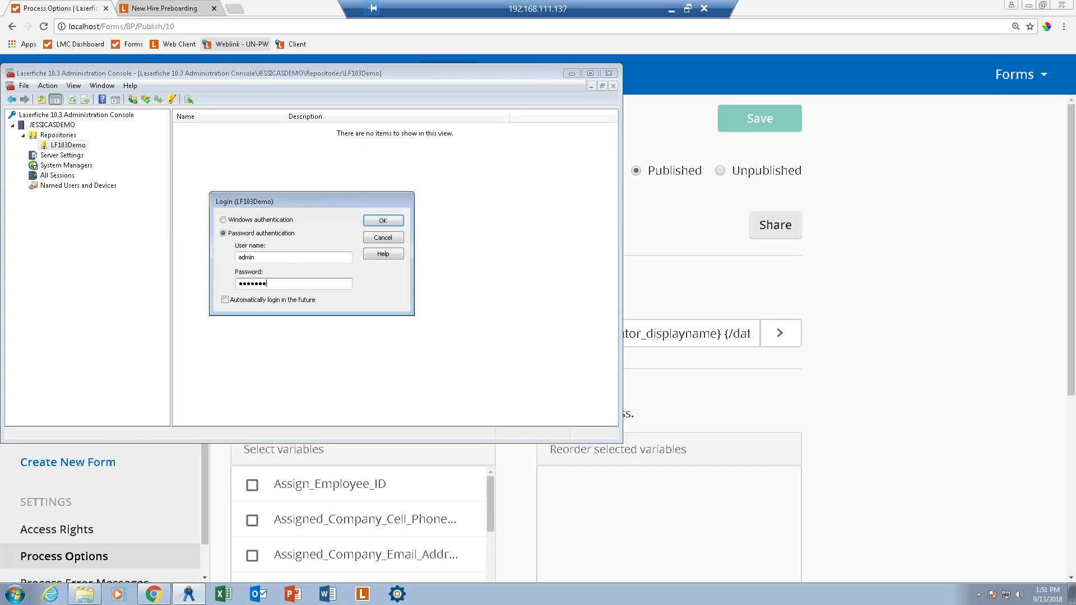
pyautogui.press('Return')
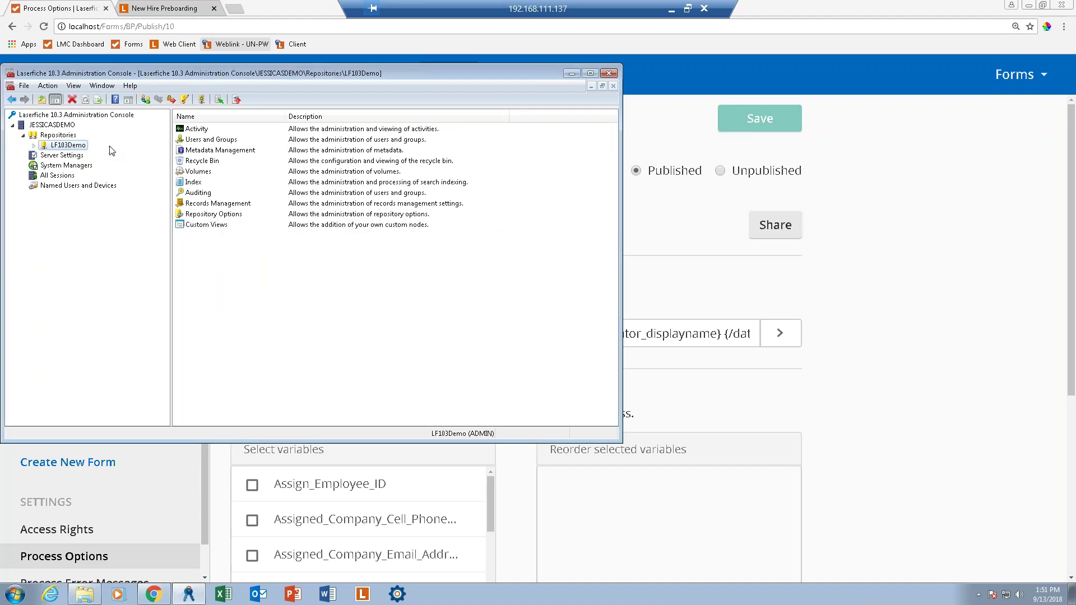
# Under LF103Demo Metadata Management, open the New Hire Preboarding template's properties and select its Full Name field.
pyautogui.click(33, 146)
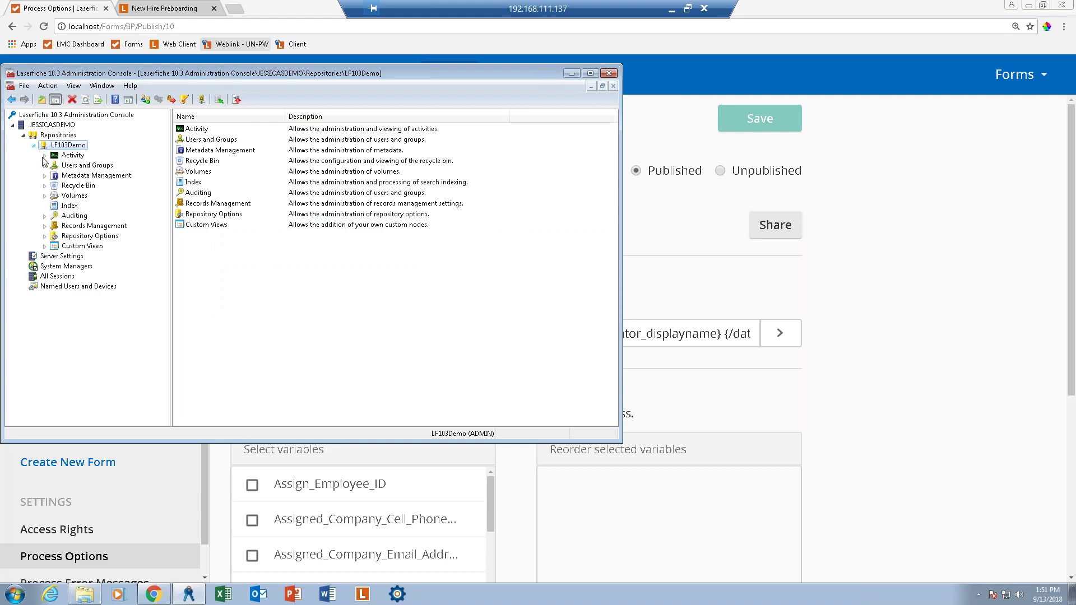
pyautogui.click(45, 176)
pyautogui.click(68, 176)
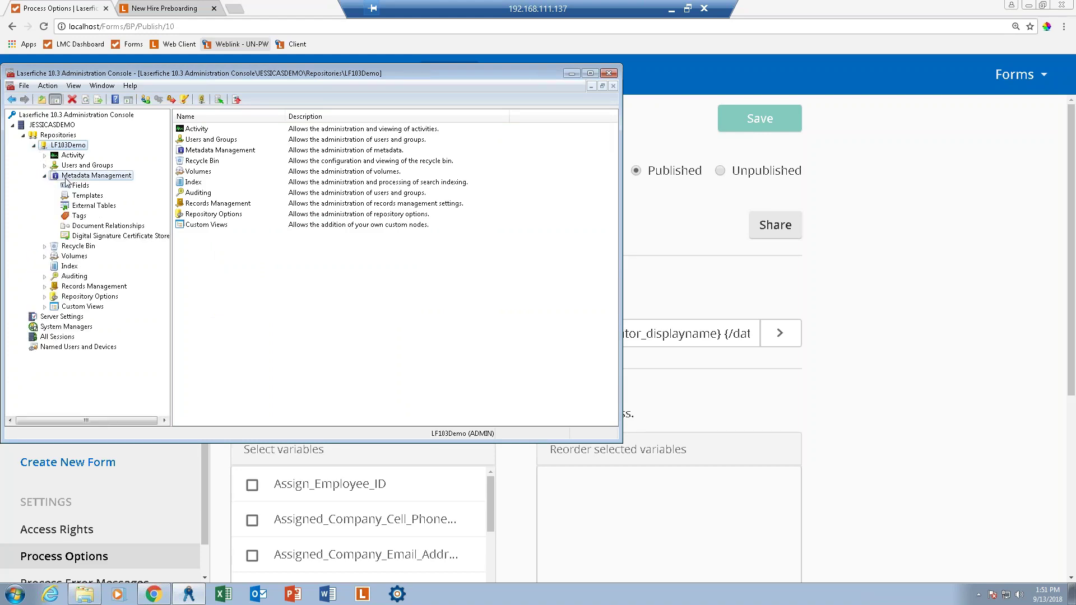
pyautogui.doubleClick(196, 140)
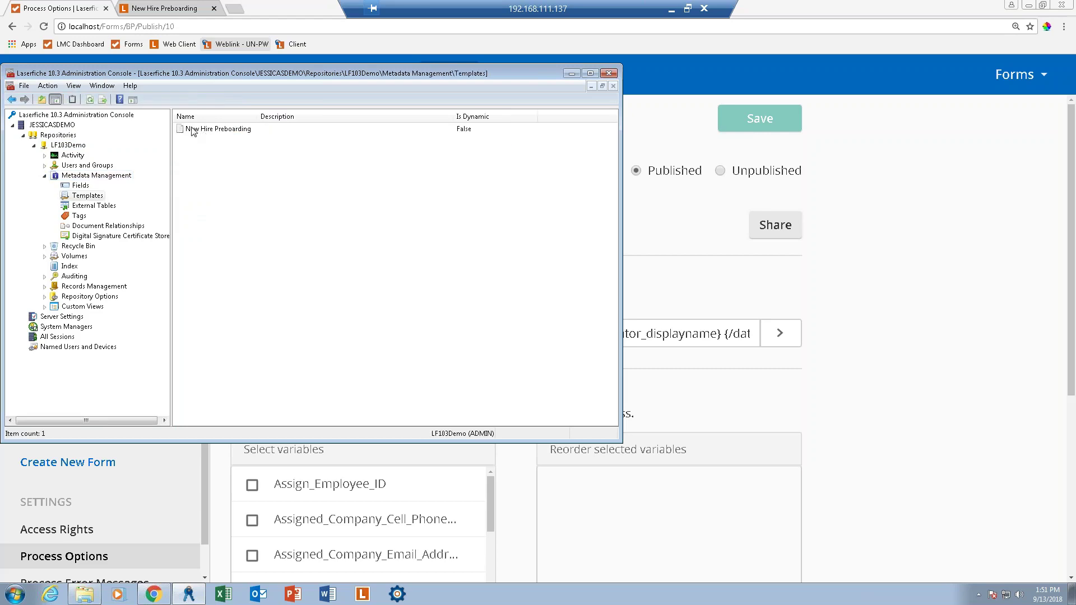
pyautogui.click(193, 130)
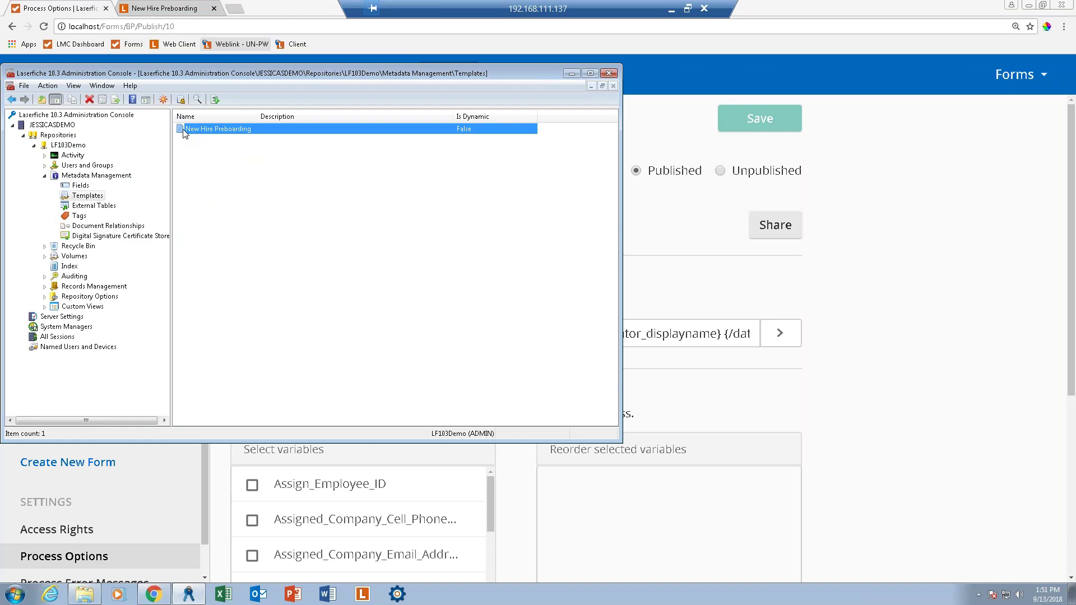
pyautogui.doubleClick(183, 132)
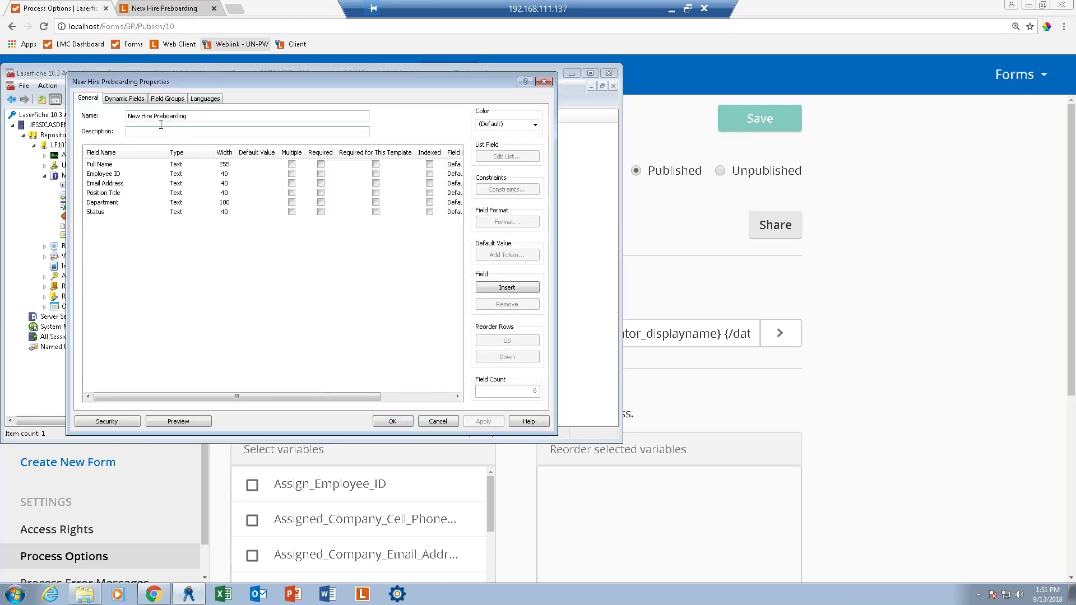
pyautogui.click(99, 164)
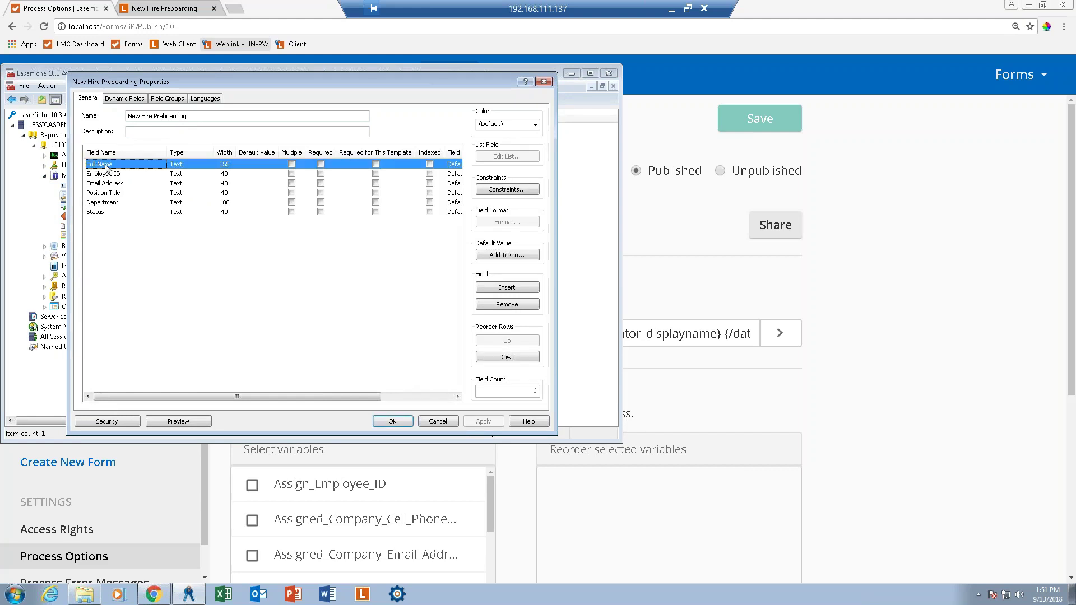
pyautogui.click(175, 166)
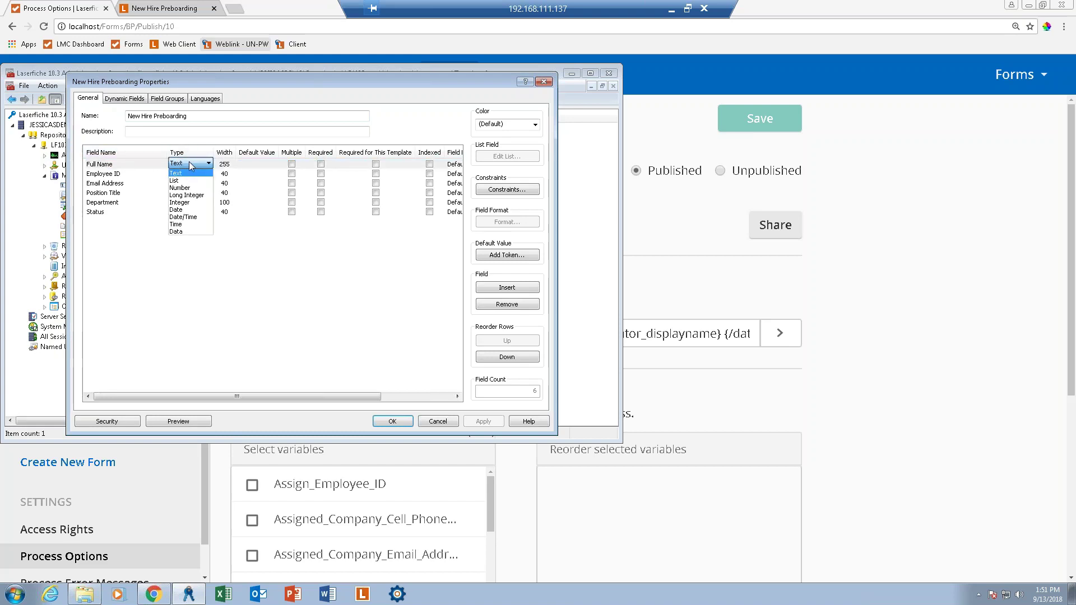
# Make Full Name a List field with two employee names as choices, then save the template properties.
pyautogui.click(175, 181)
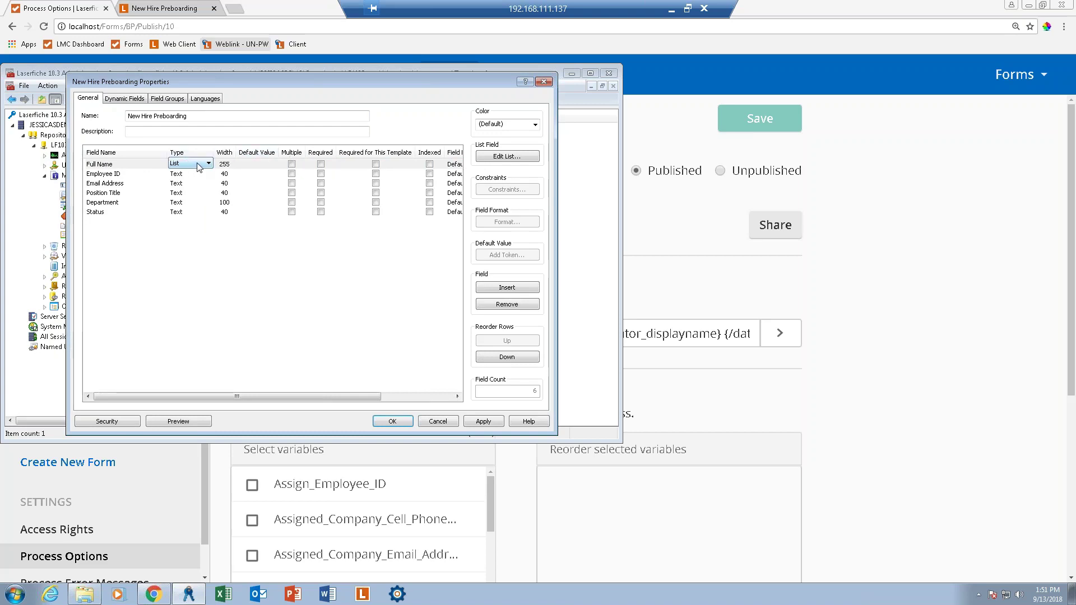
pyautogui.click(517, 156)
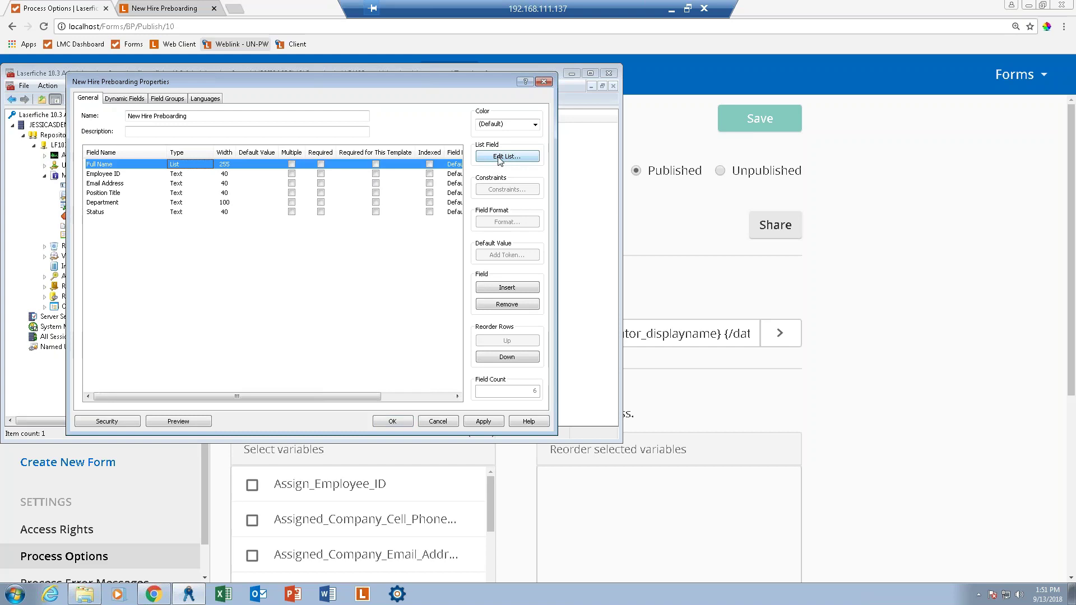
pyautogui.click(501, 158)
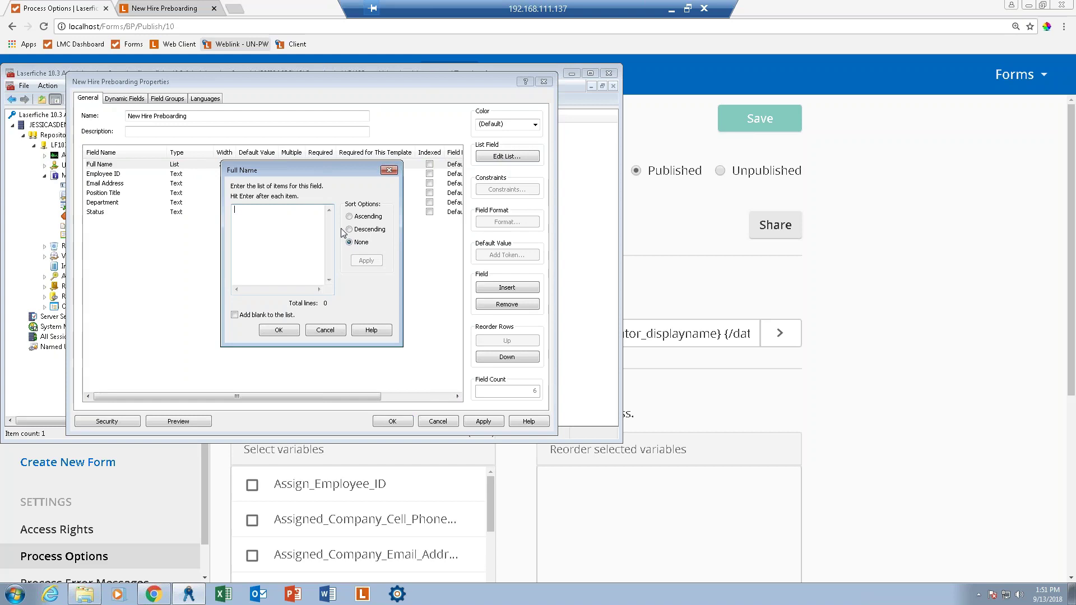
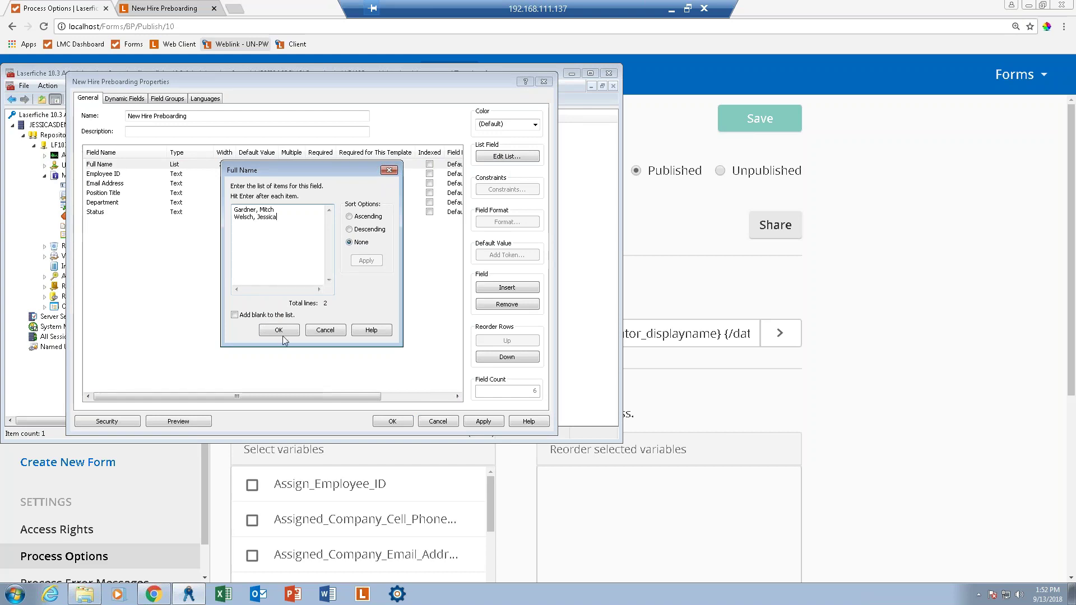
pyautogui.click(279, 330)
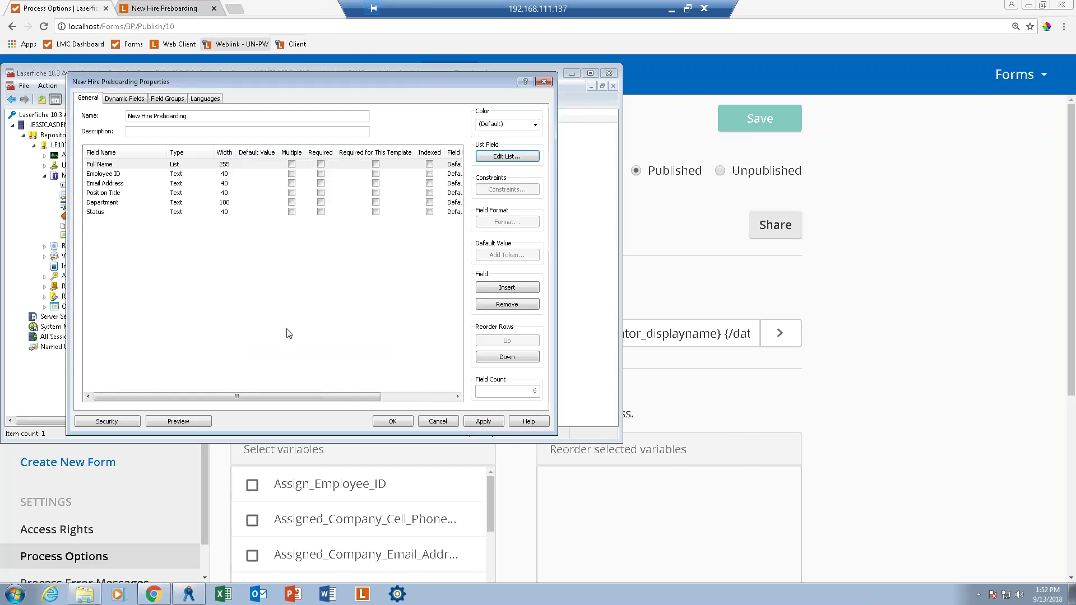
pyautogui.click(401, 421)
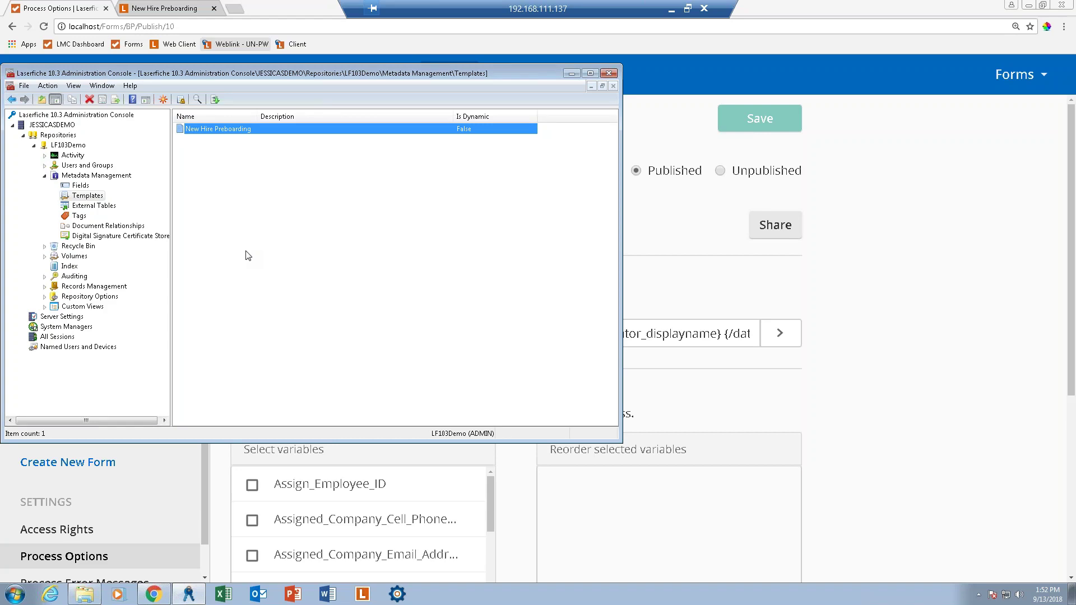
# Switch to Laserfiche Workflow Designer and open the blank Workflow 1.
pyautogui.click(398, 594)
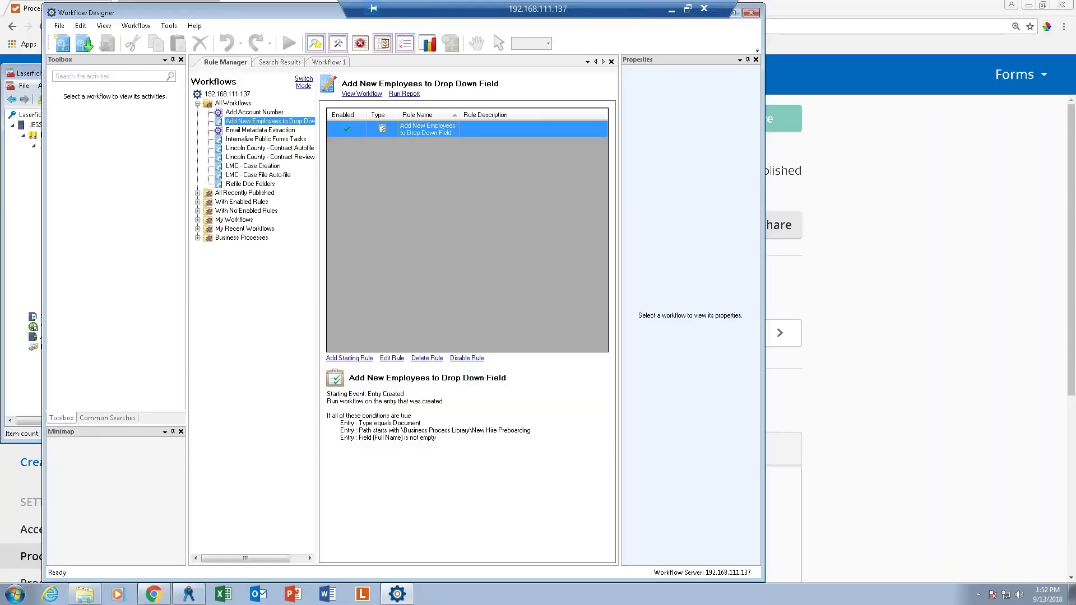
pyautogui.click(325, 64)
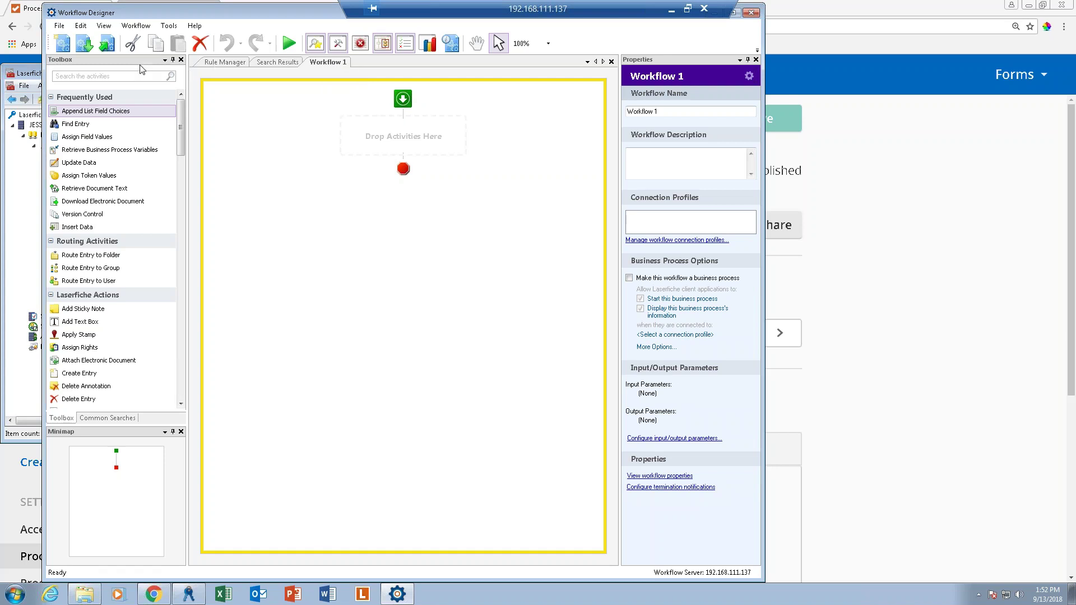
# Maximize the designer and rename the workflow to 'HR Append Employee Names to List Field'.
pyautogui.click(129, 76)
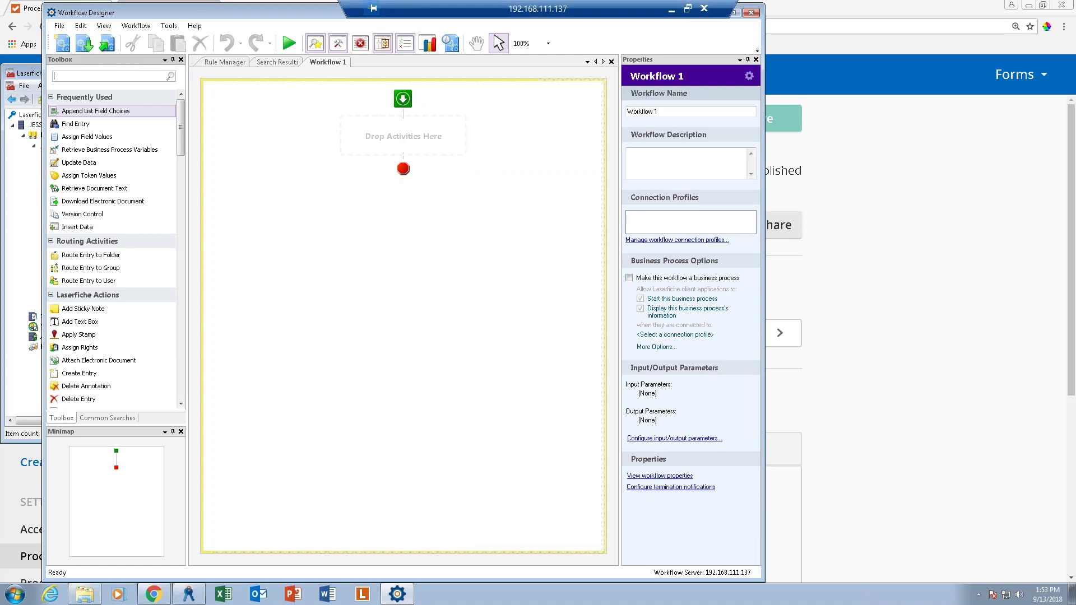
pyautogui.click(734, 13)
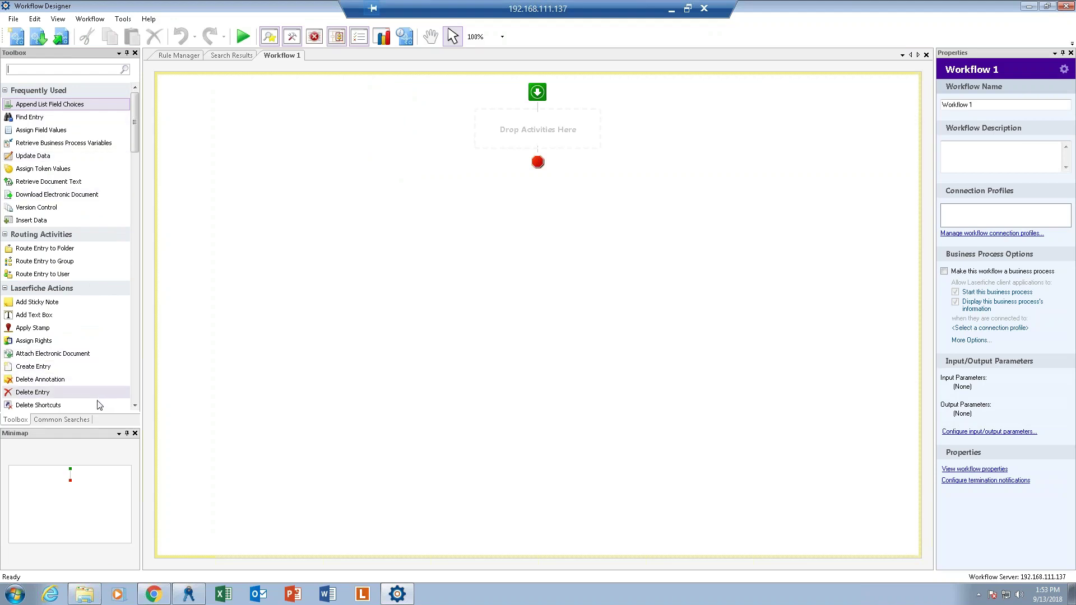
pyautogui.click(580, 87)
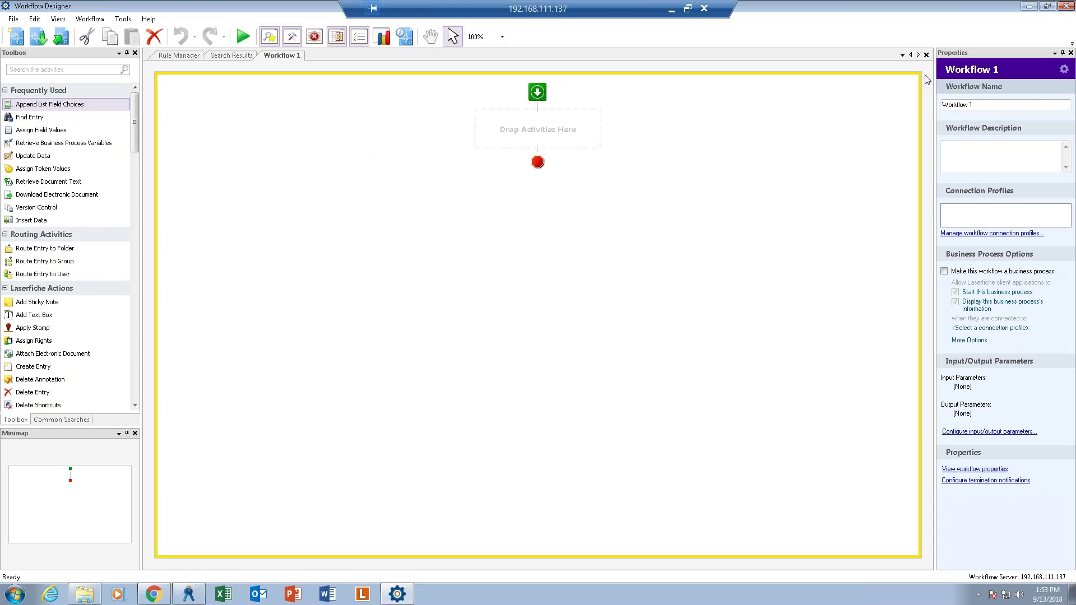
pyautogui.tripleClick(979, 104)
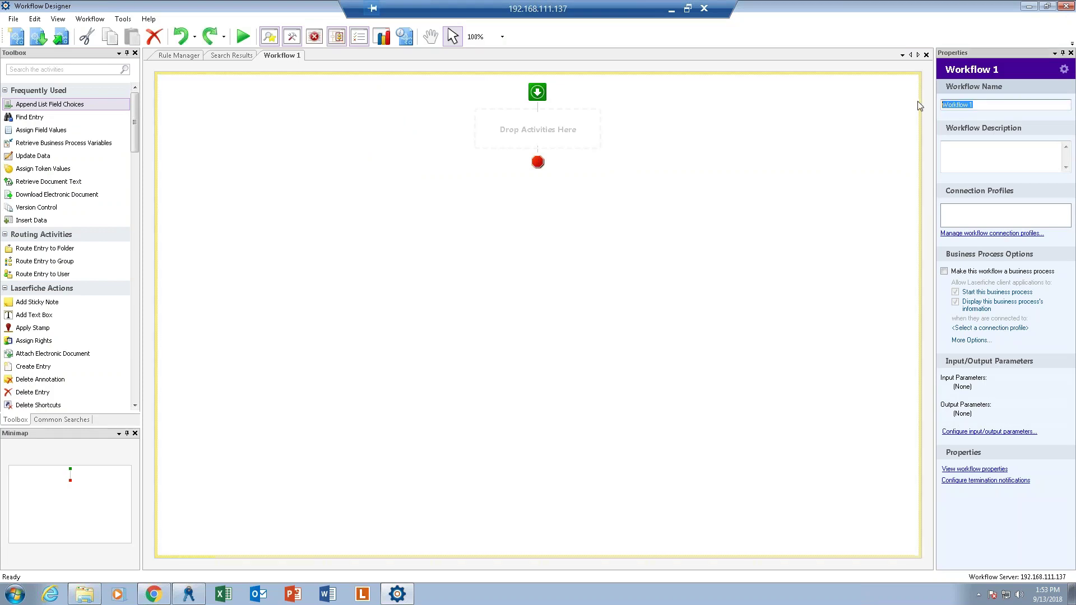
pyautogui.write('HR')
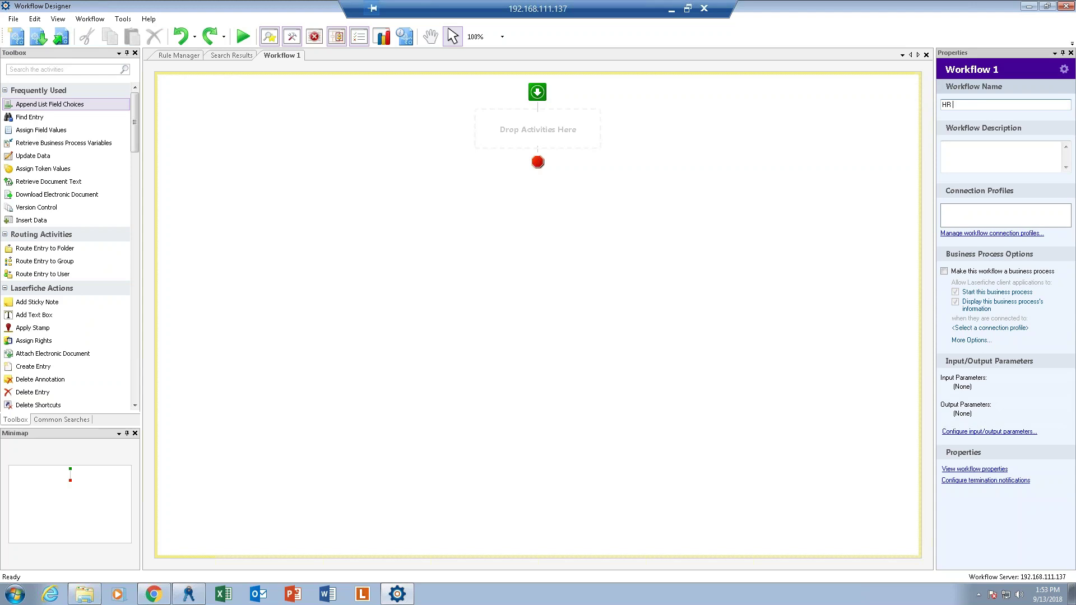
pyautogui.write(' /')
pyautogui.write('Appen')
pyautogui.write('d Employe')
pyautogui.write('e Names to ')
pyautogui.write('List')
pyautogui.write(' Field')
pyautogui.press('Tab')
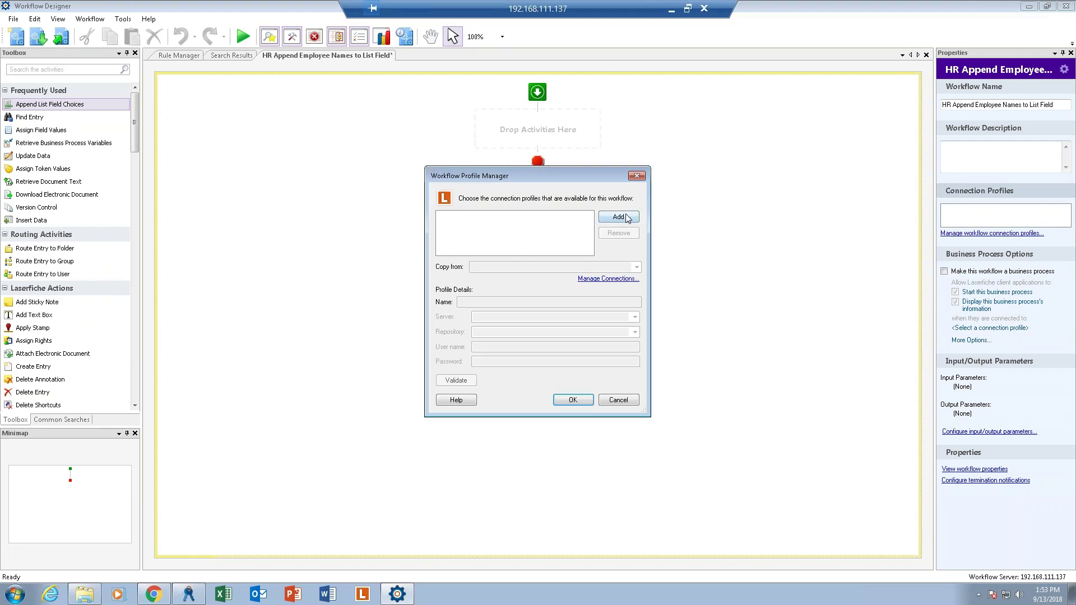
# Add a connection profile copied from Admin for LF103Demo, validate it, and accept.
pyautogui.click(627, 218)
pyautogui.click(638, 267)
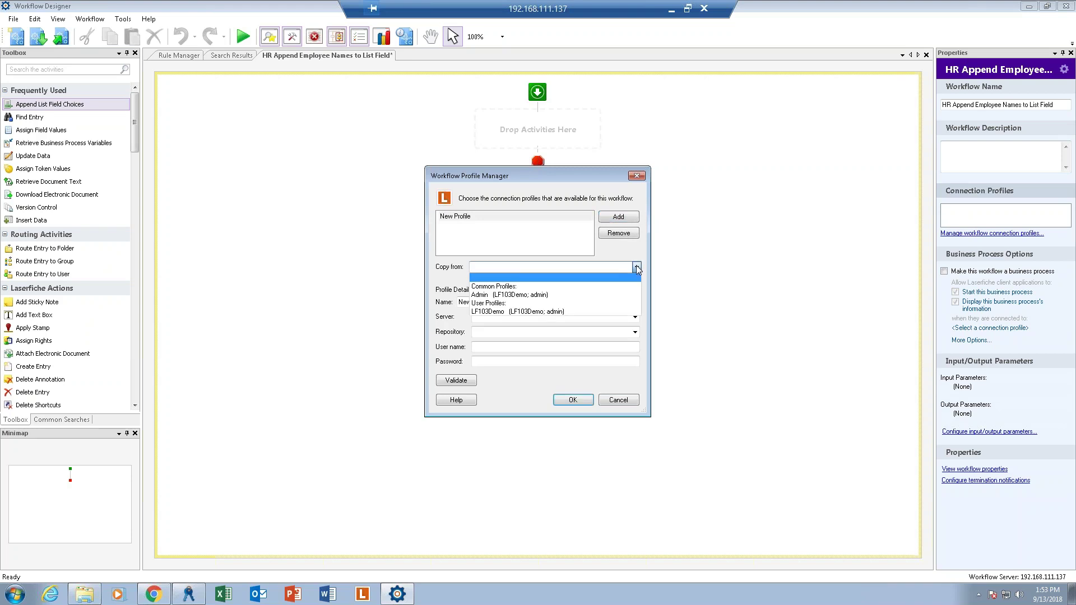
pyautogui.click(519, 296)
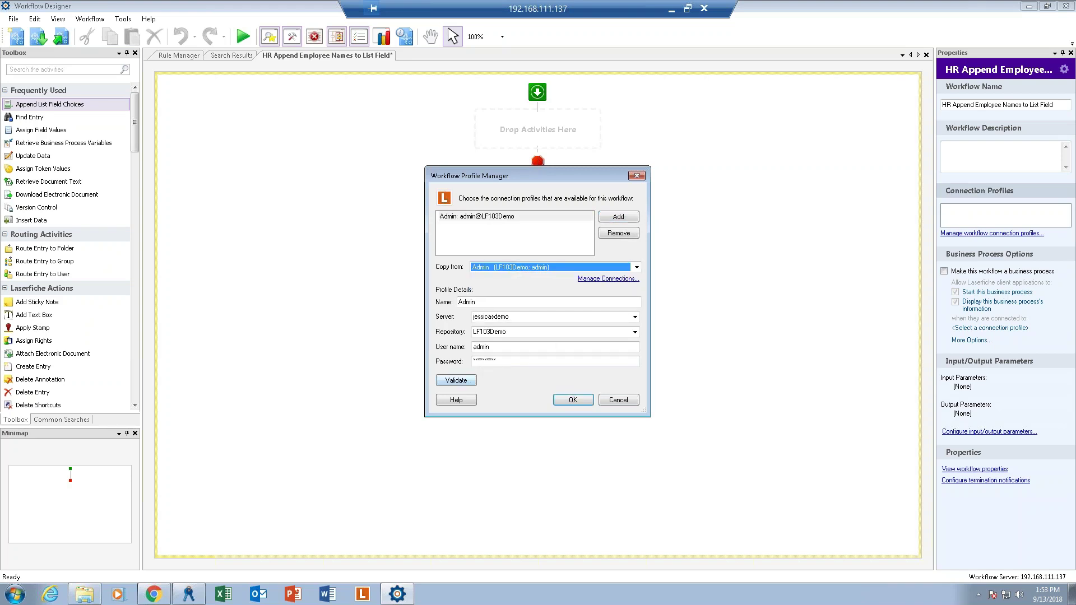
pyautogui.click(456, 381)
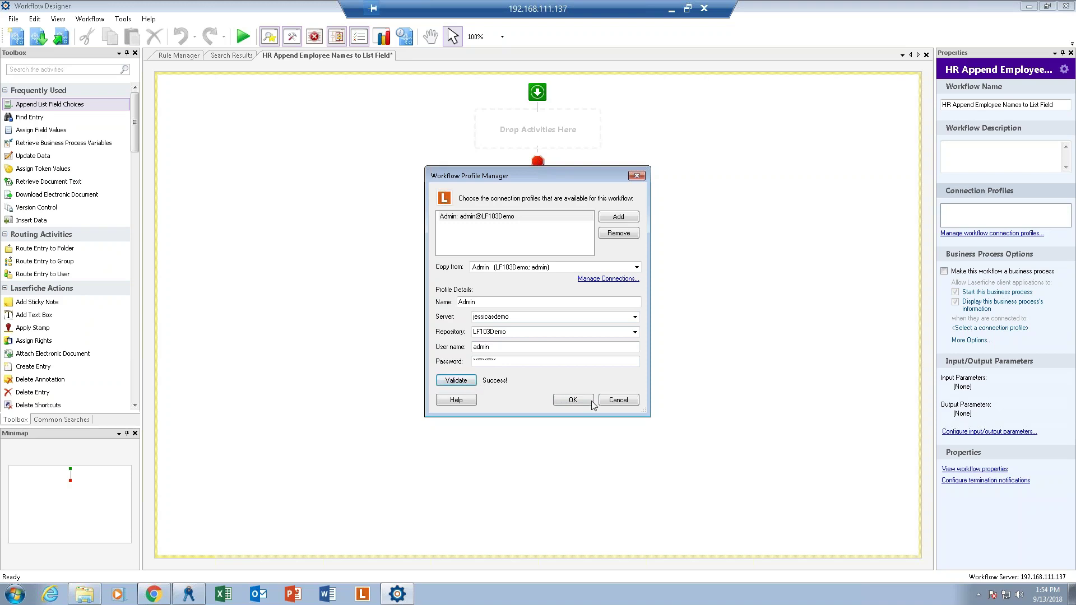
pyautogui.click(572, 401)
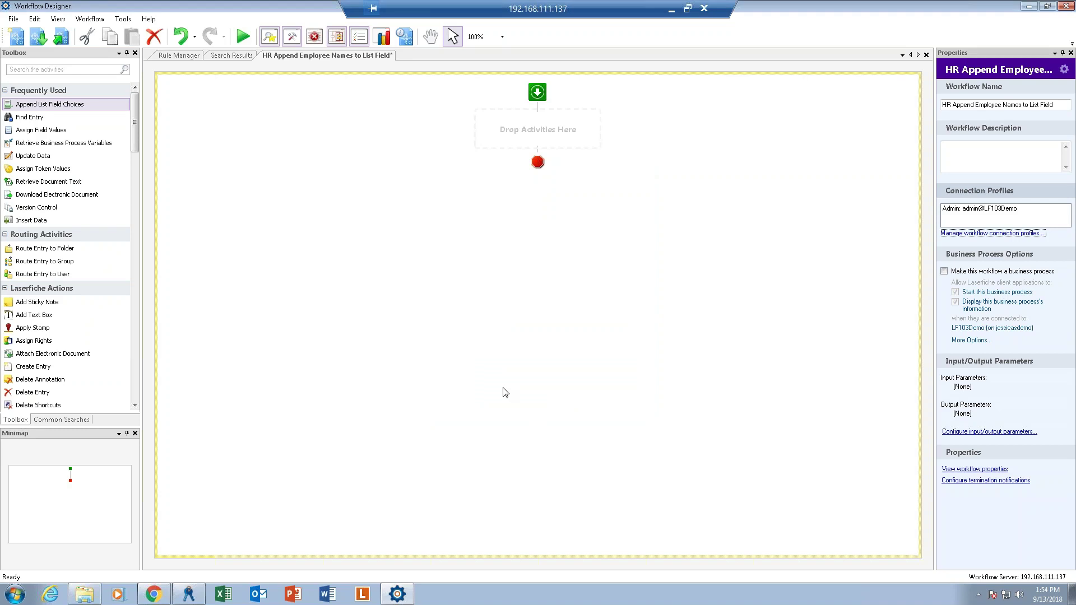
# Add a Retrieve Field Values activity named Retrieve Preboarding Field Values with an empty description.
pyautogui.click(36, 70)
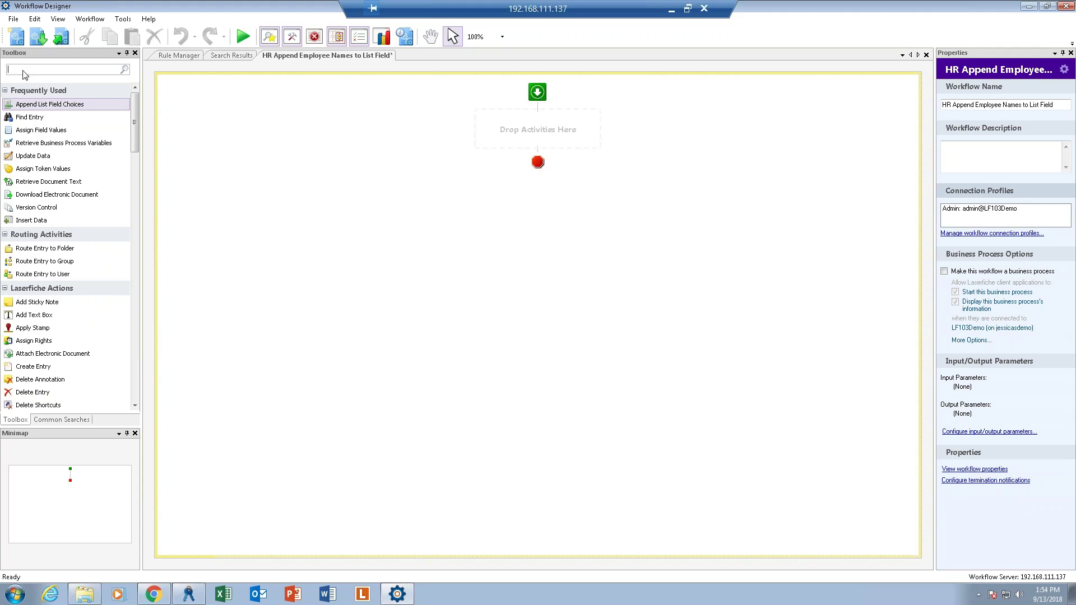
pyautogui.write('r')
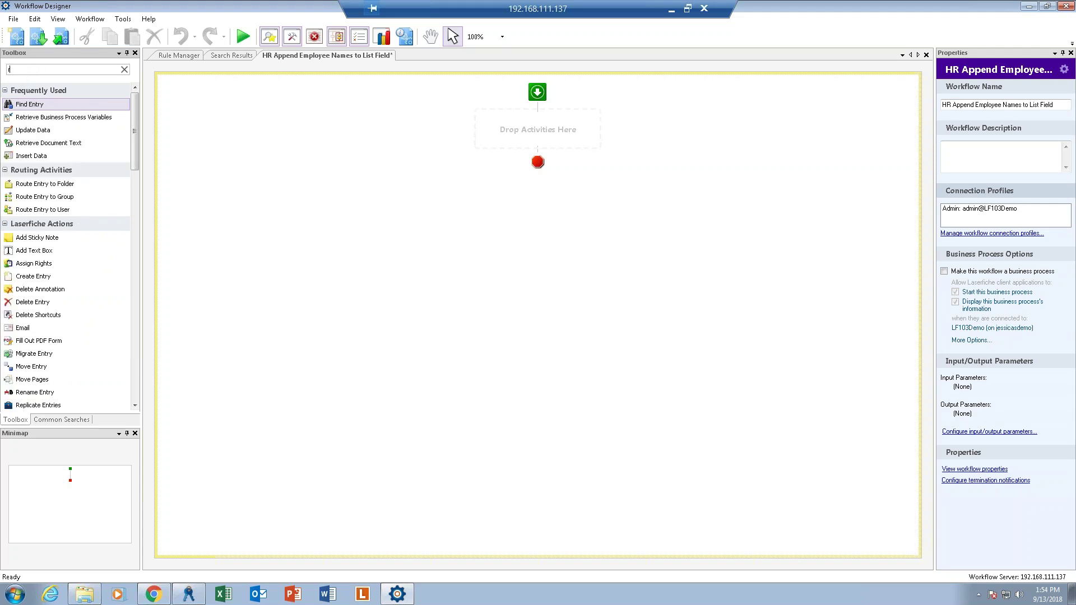
pyautogui.write('etrieve fiel')
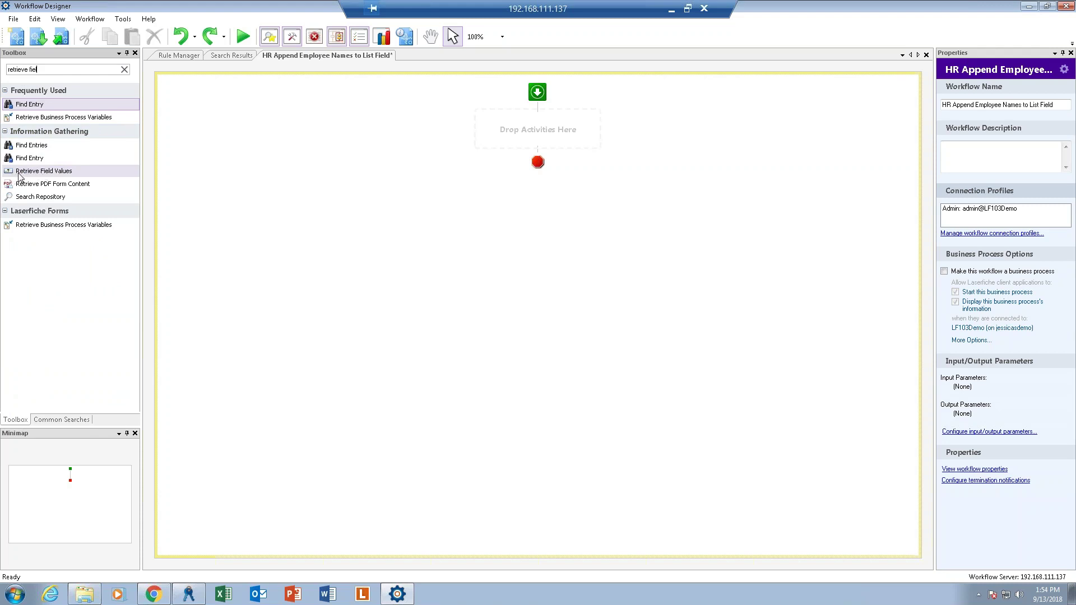
pyautogui.moveTo(20, 174); pyautogui.dragTo(537, 129)
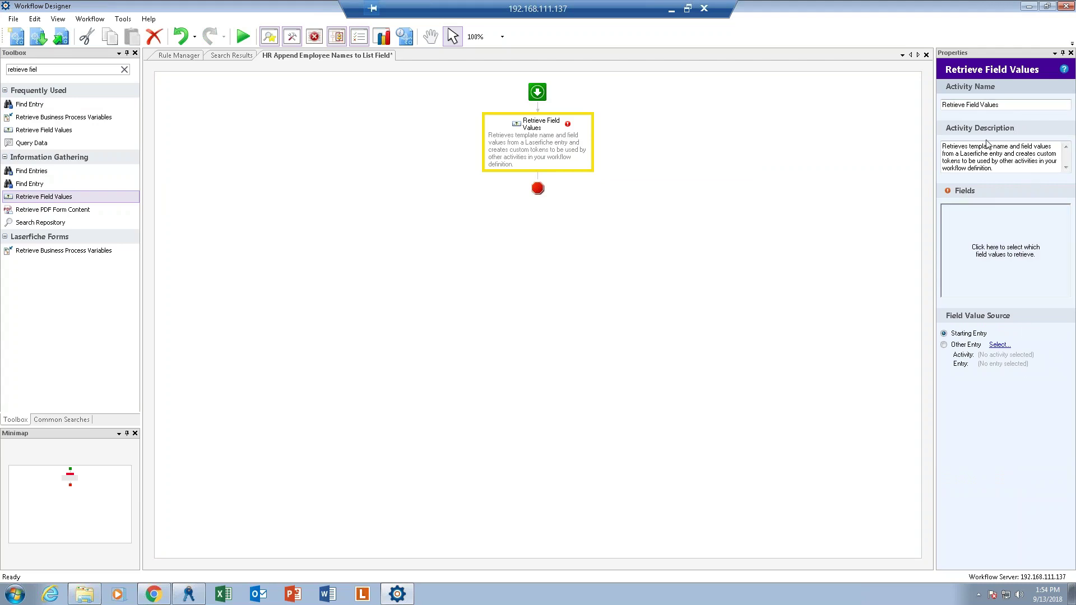
pyautogui.click(996, 104)
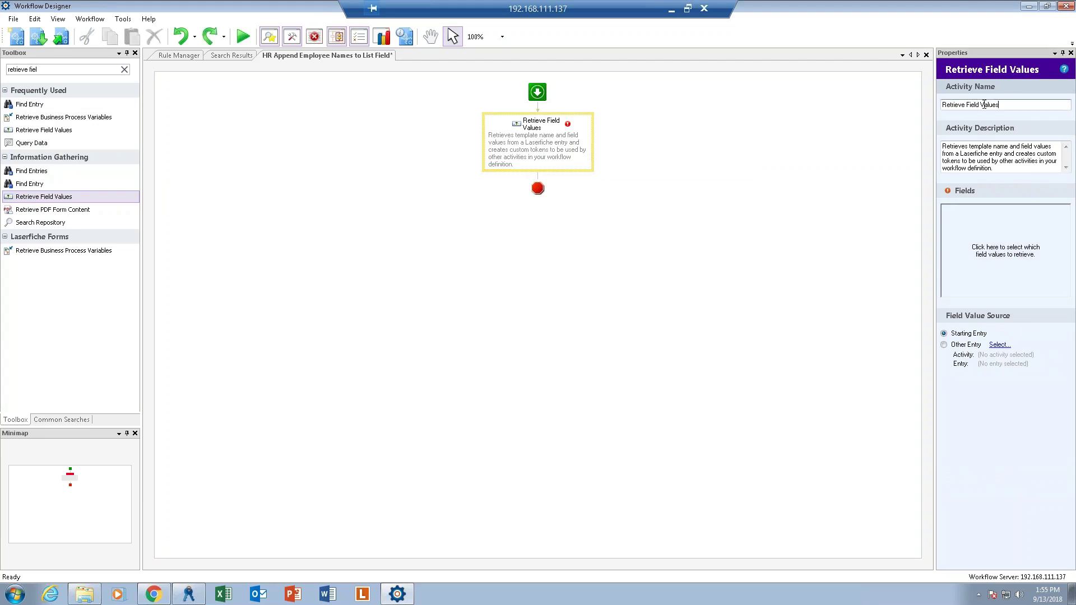
pyautogui.click(966, 105)
pyautogui.write('Preboarding')
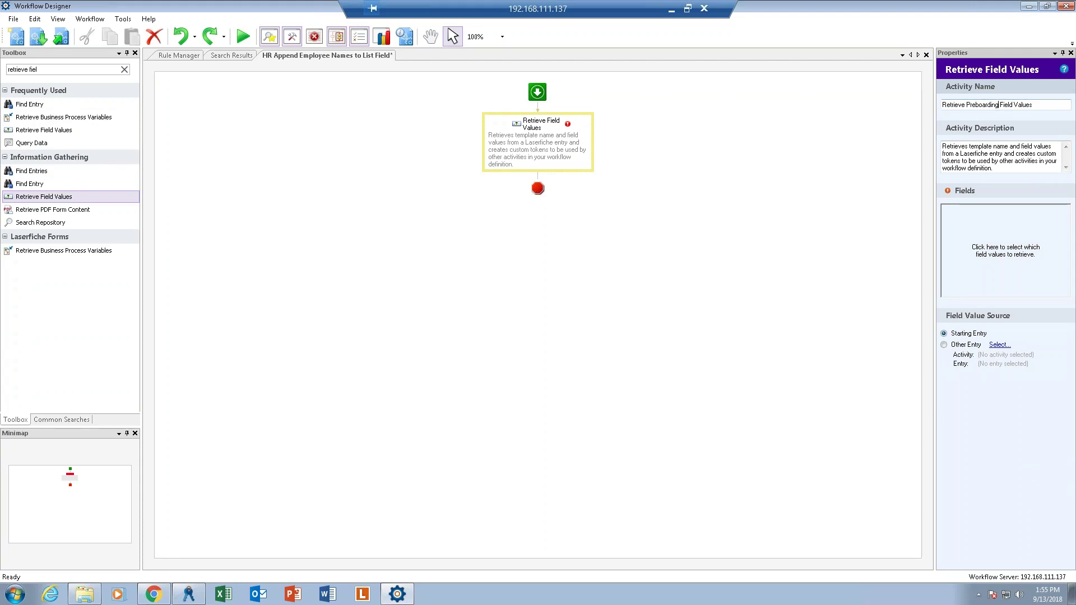
pyautogui.press('Tab')
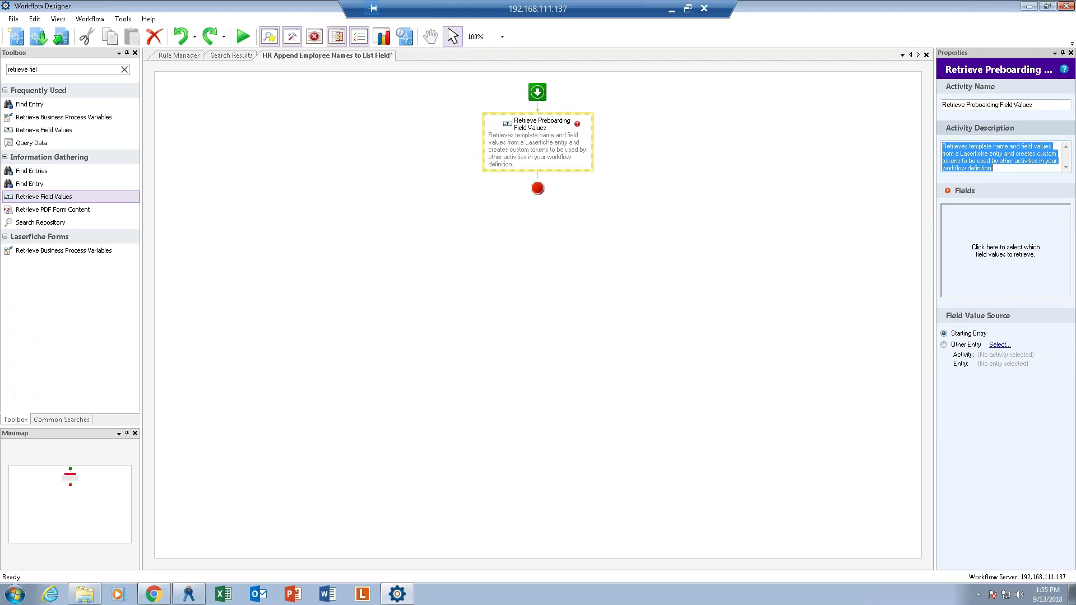
pyautogui.press('Delete')
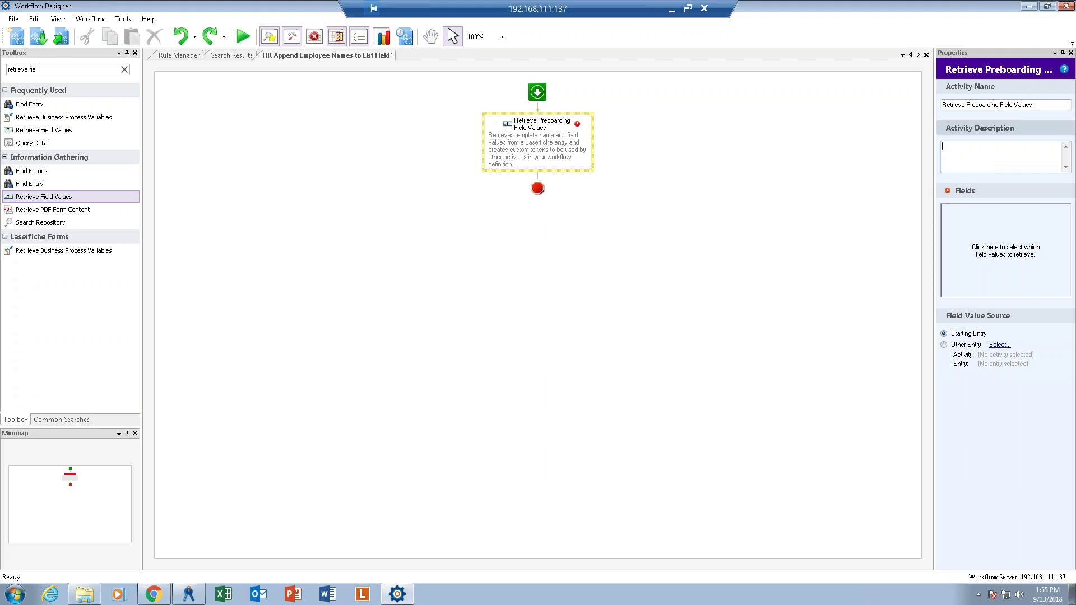
# Set the activity to retrieve the Full Name field.
pyautogui.click(1001, 246)
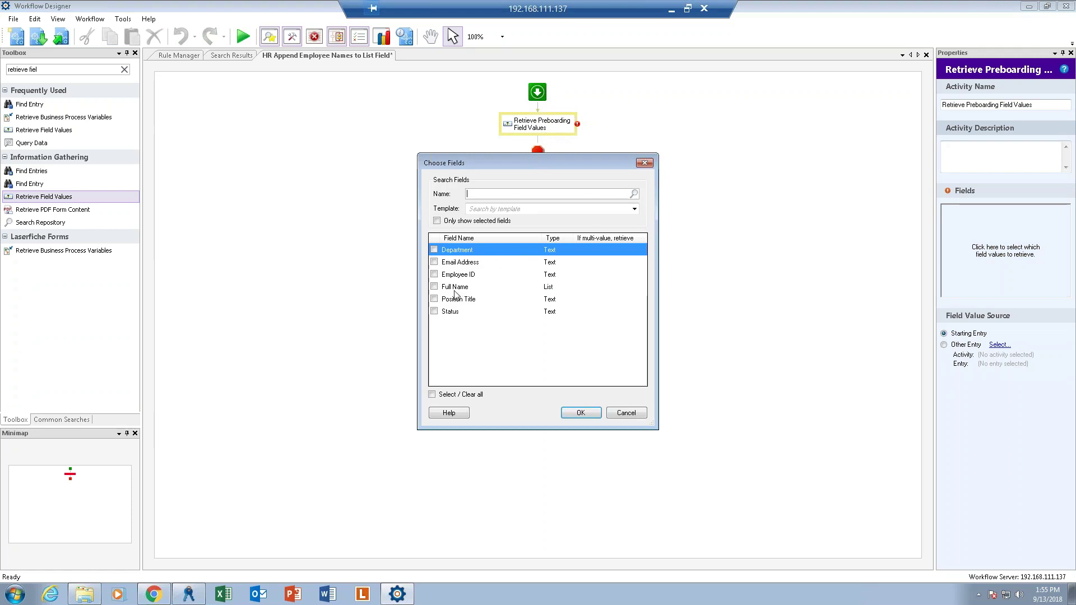
pyautogui.click(434, 286)
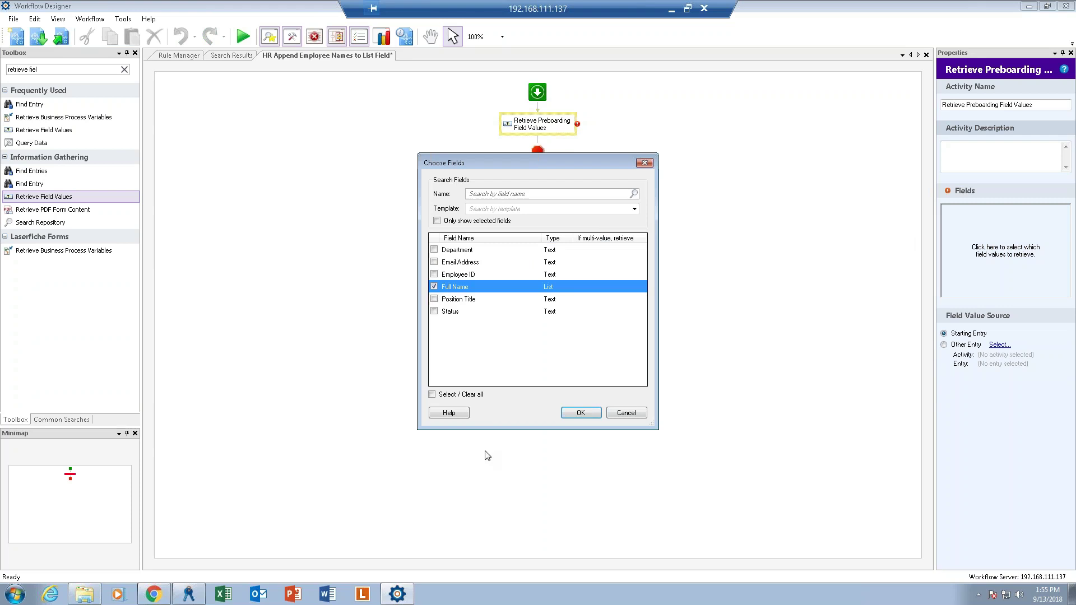
pyautogui.click(583, 413)
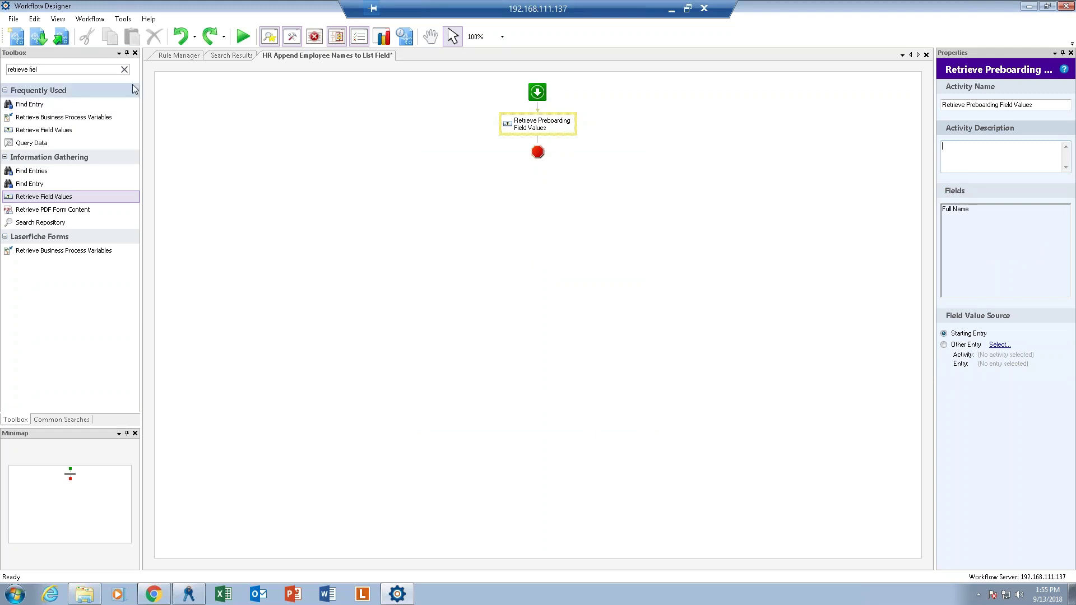
pyautogui.click(124, 69)
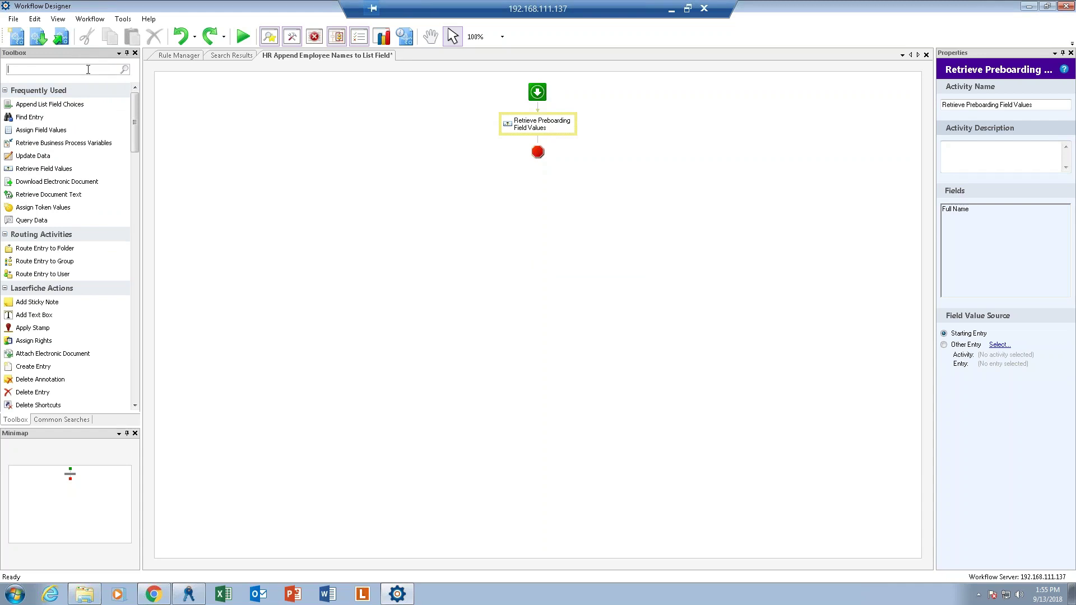
# Add an Append List Field Choices activity named Append Employee Name List Field Choices, description cleared.
pyautogui.write('list')
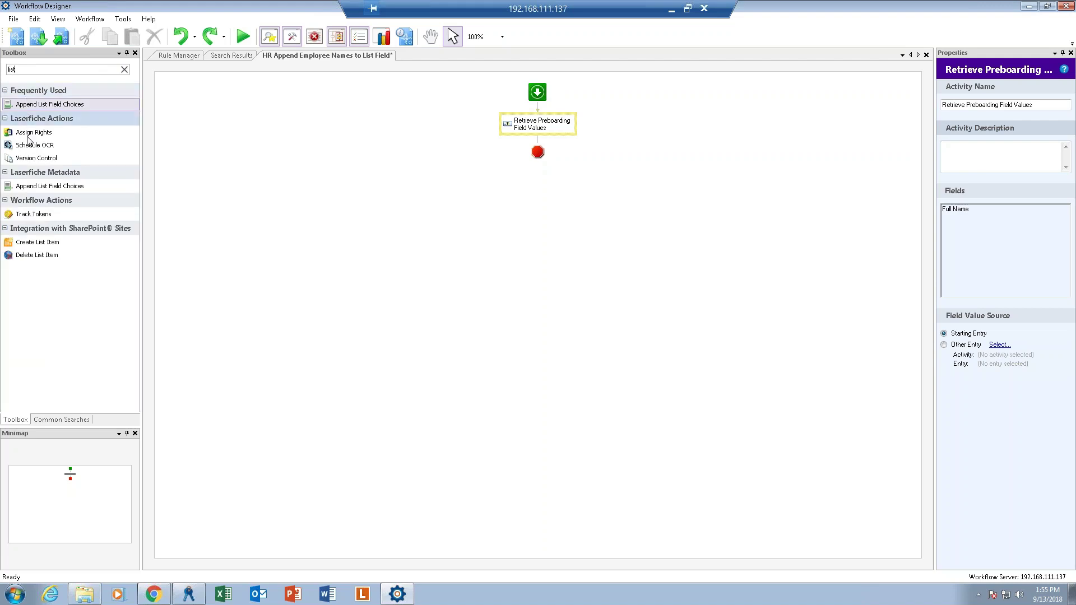
pyautogui.doubleClick(49, 186)
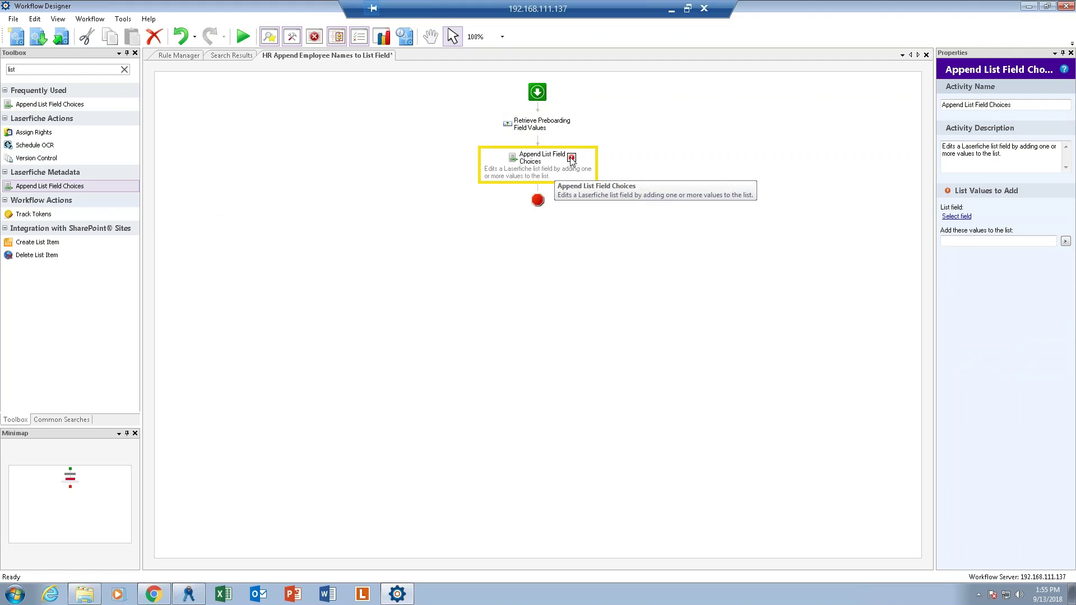
pyautogui.moveTo(573, 159)
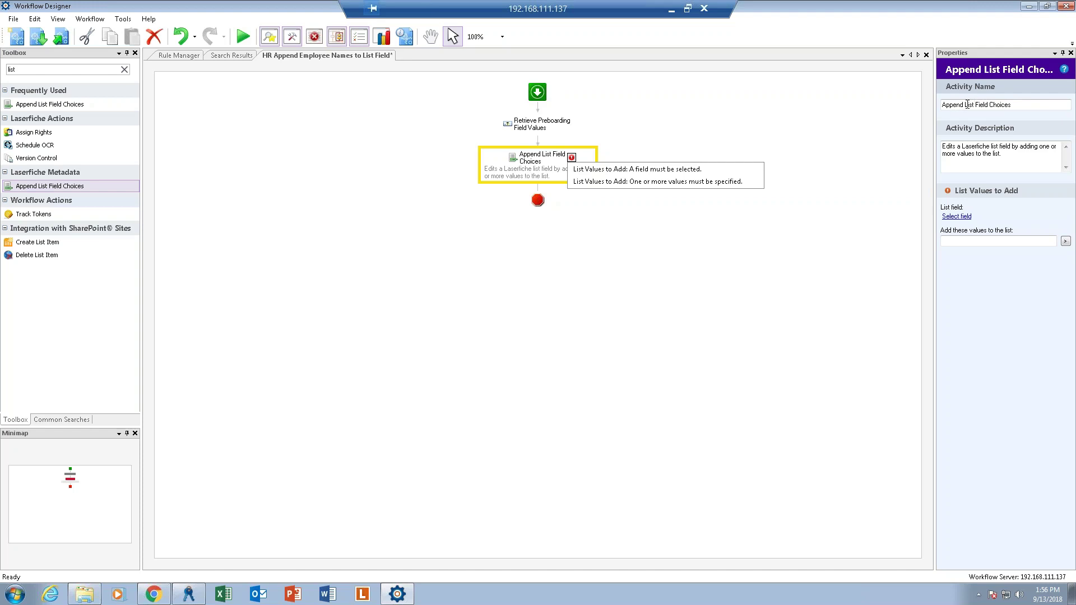
pyautogui.click(966, 105)
pyautogui.write('Employee Name')
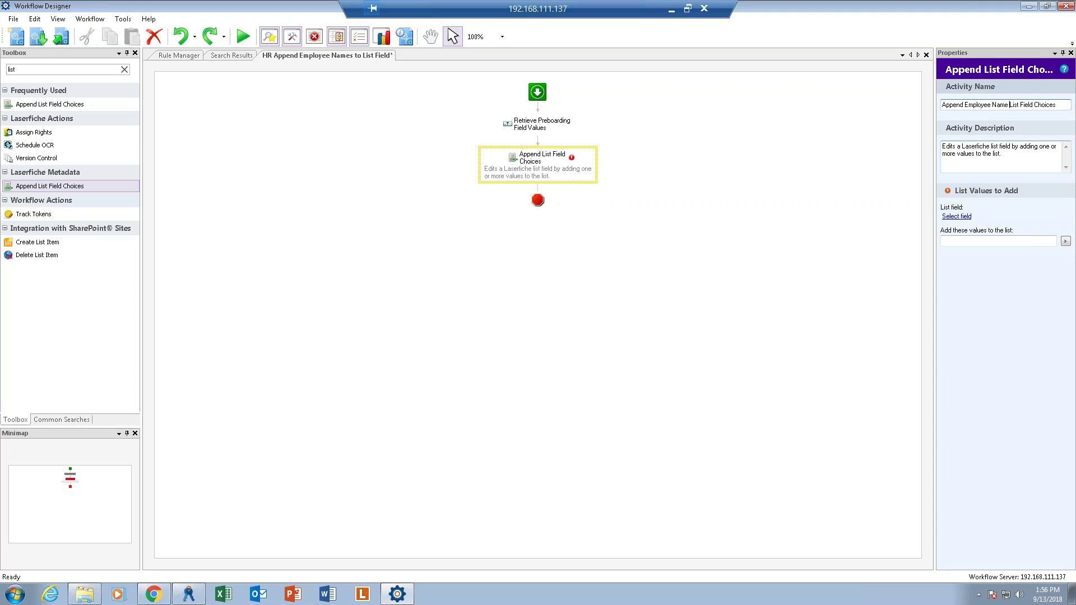
pyautogui.press('Tab')
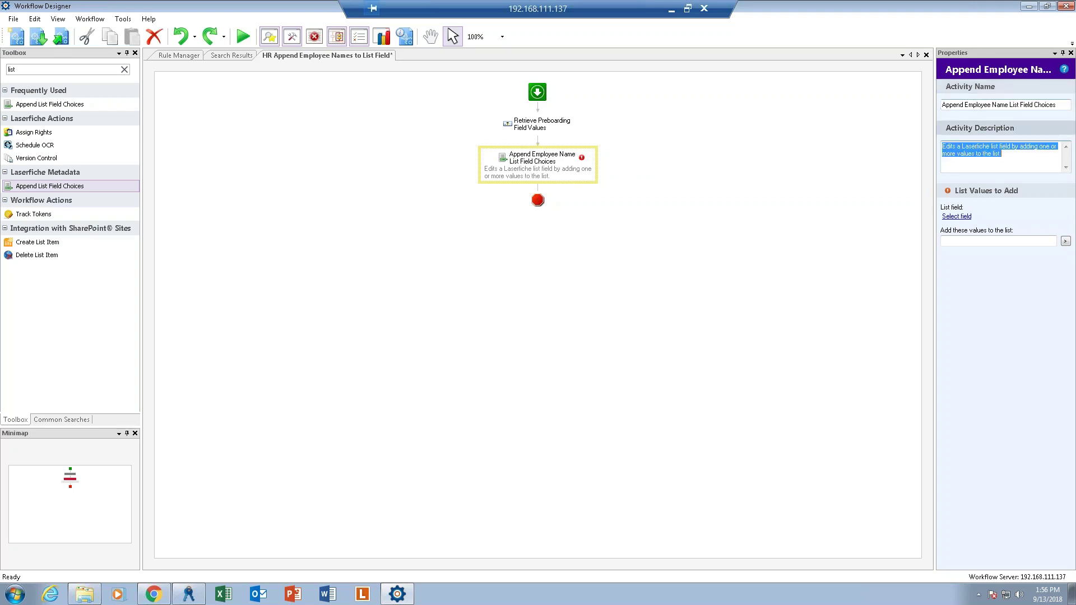
pyautogui.press('Delete')
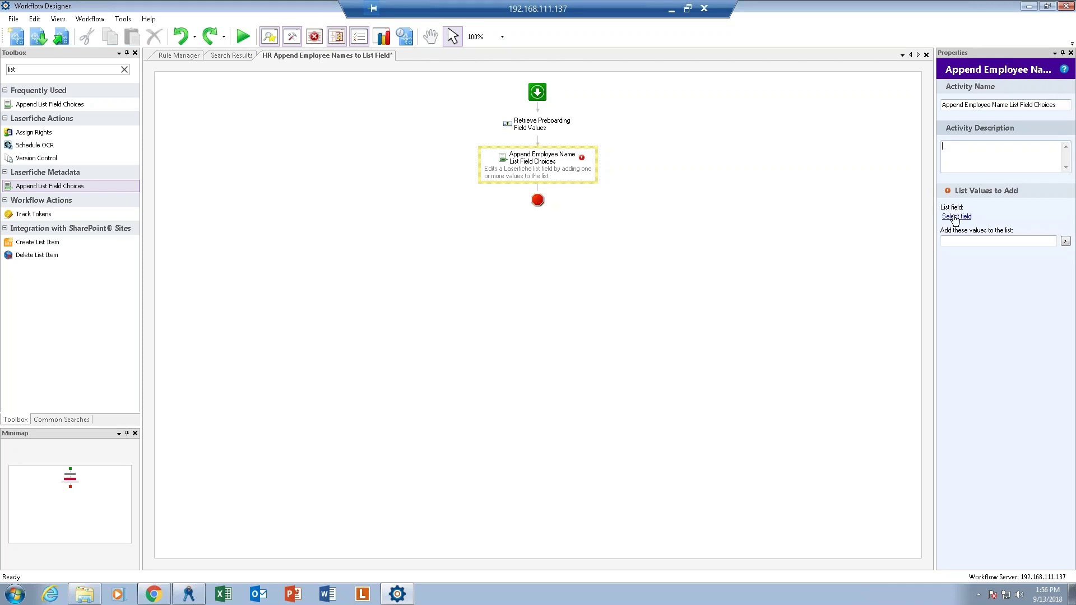
pyautogui.click(956, 217)
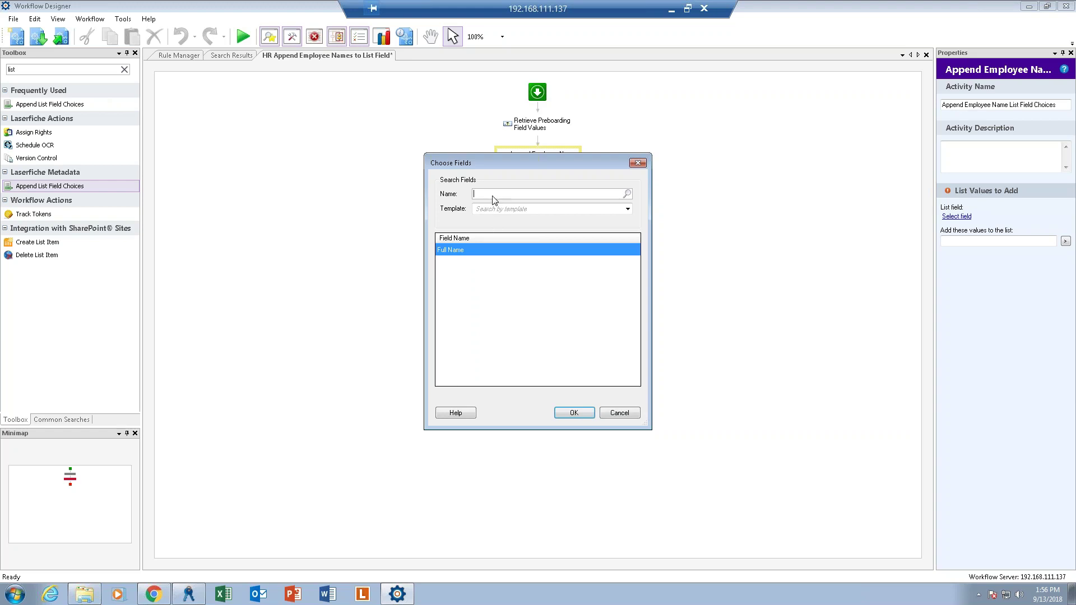
# Target the Full Name list field and add the retrieved Full Name value as a choice.
pyautogui.write('full name')
pyautogui.click(573, 413)
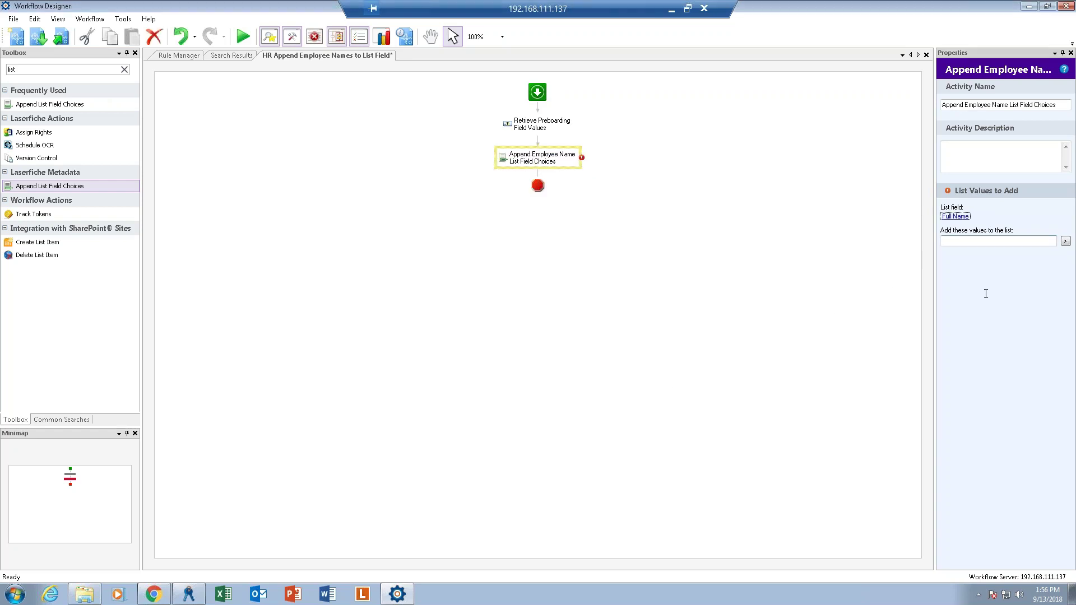
pyautogui.click(1006, 241)
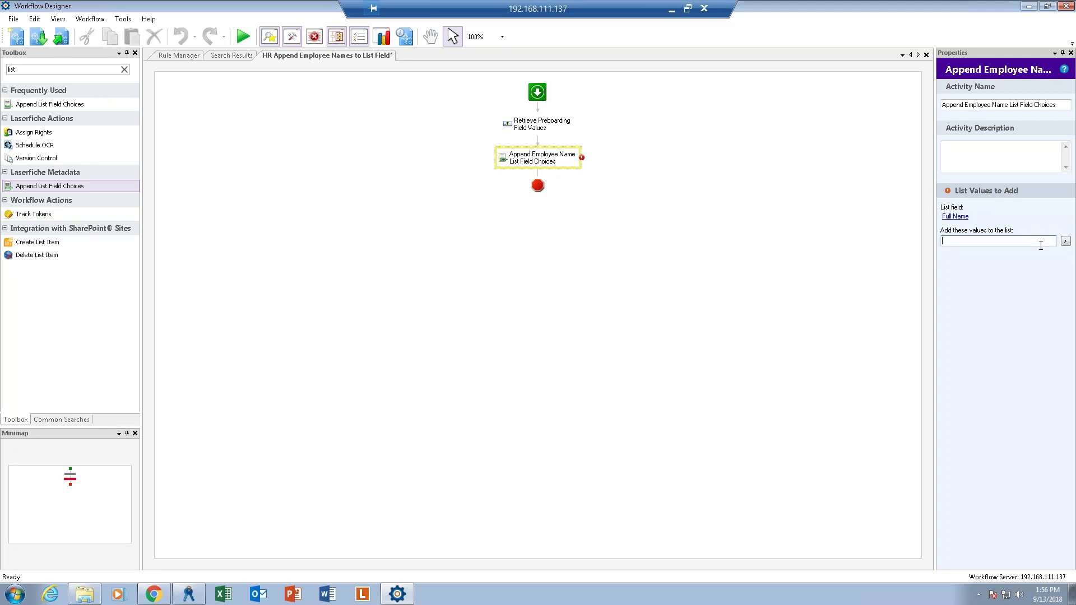
pyautogui.click(1067, 244)
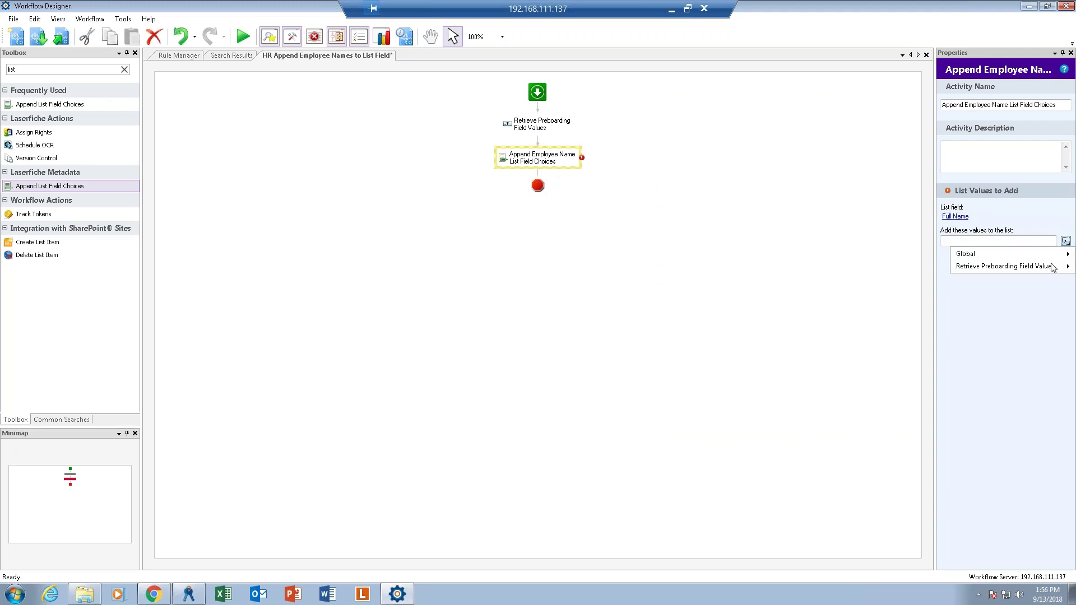
pyautogui.moveTo(1046, 268)
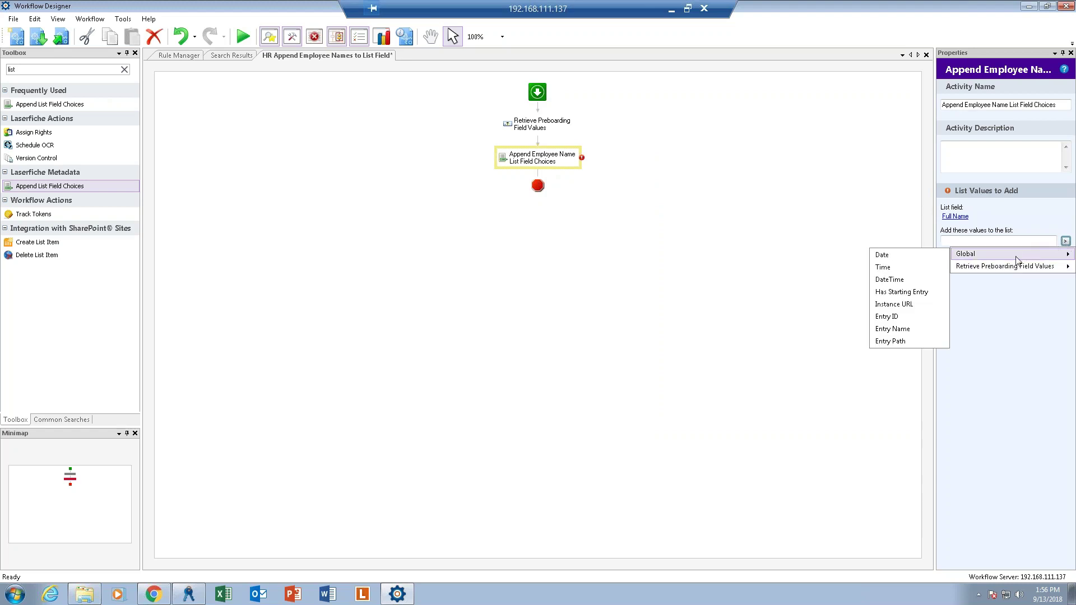
pyautogui.moveTo(1007, 269)
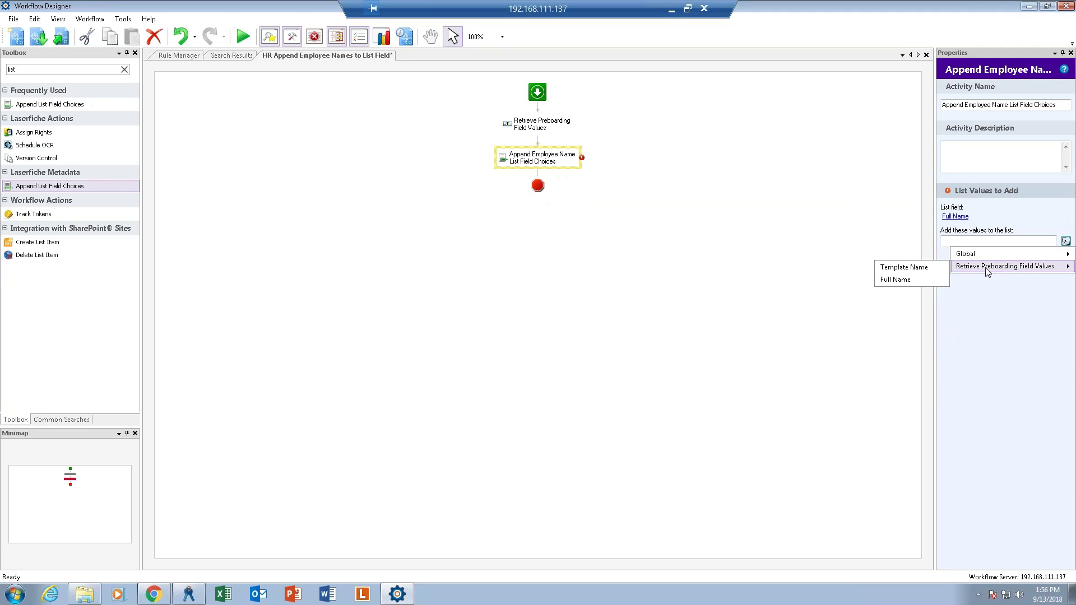
pyautogui.click(904, 285)
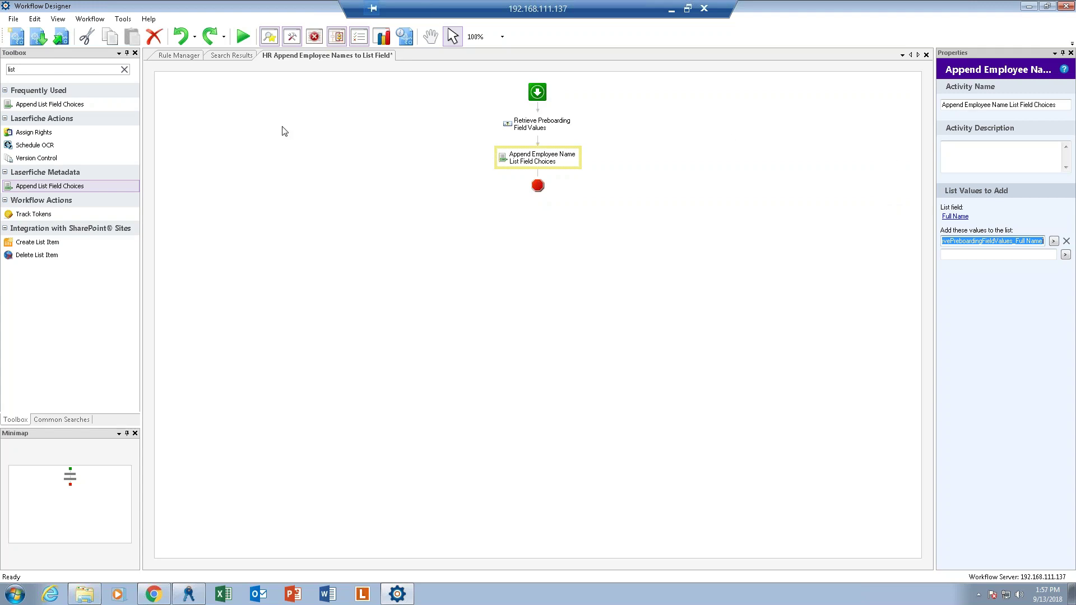
# Begin publishing the workflow with a condition-based starting rule and change its metadata source.
pyautogui.click(60, 38)
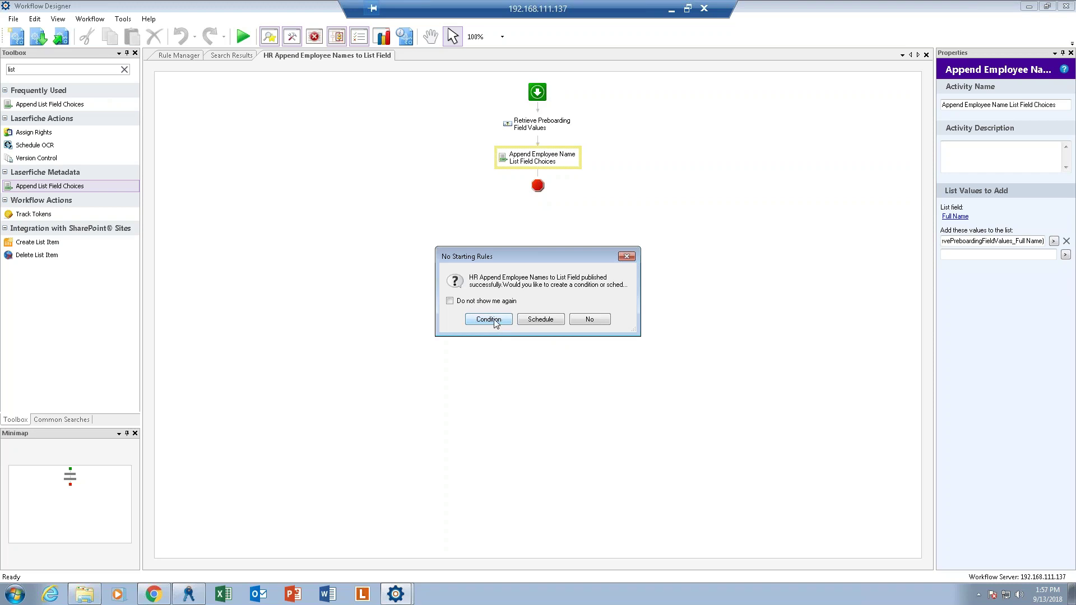
pyautogui.click(493, 322)
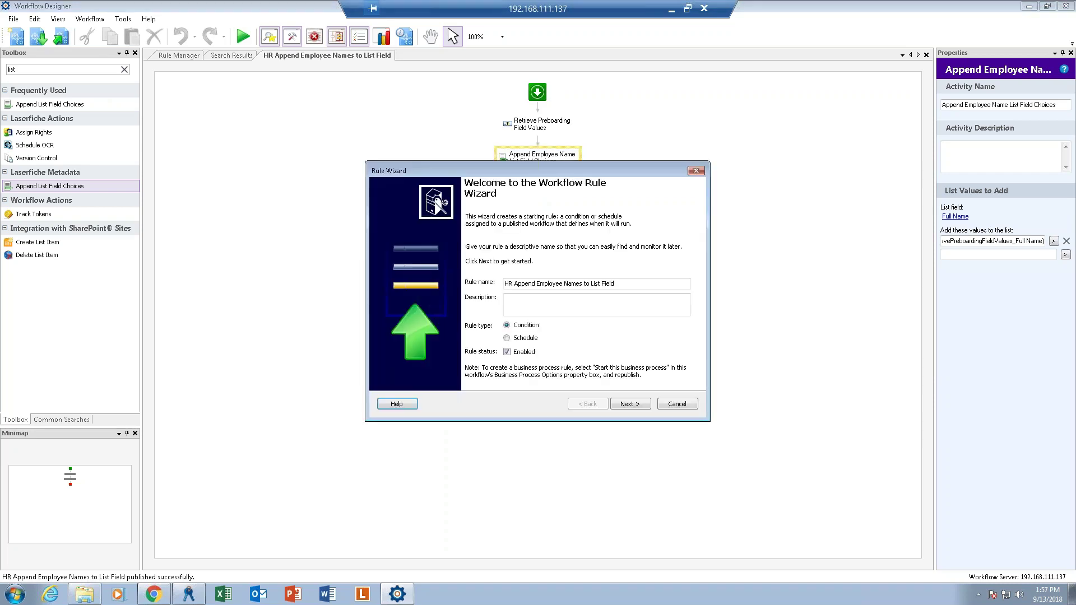
pyautogui.click(635, 405)
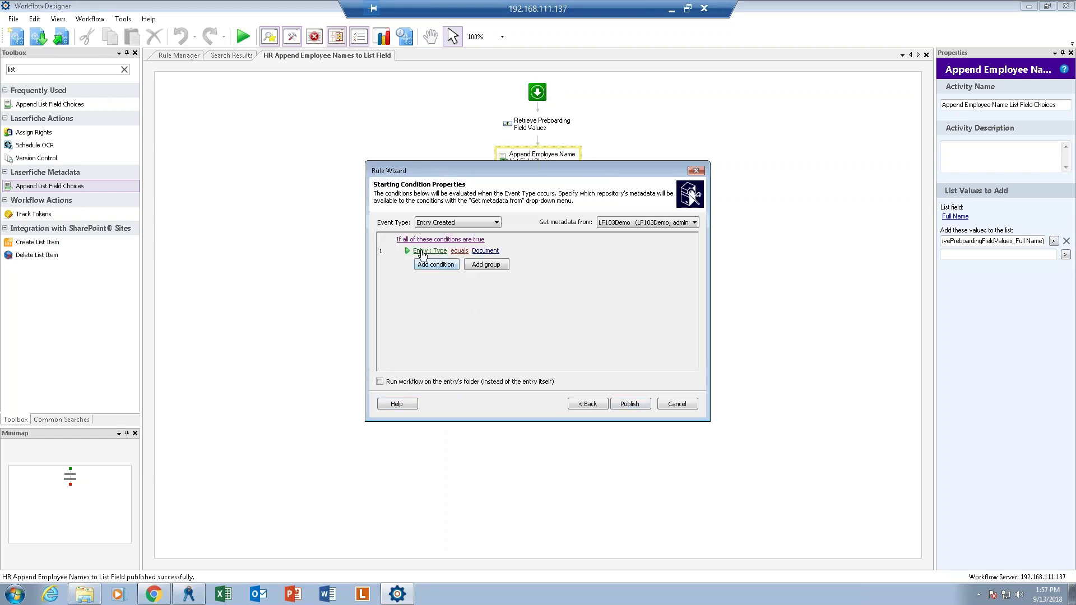
pyautogui.click(632, 224)
pyautogui.click(633, 233)
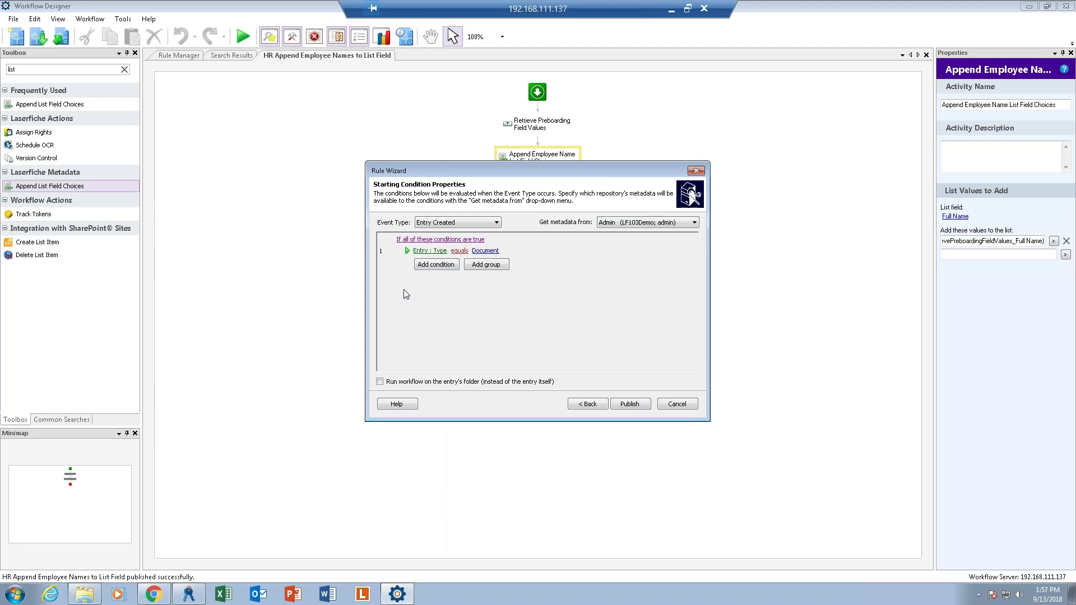
# Add a condition requiring Template Name equals New Hire Preboarding, then publish the rule and finish.
pyautogui.click(434, 265)
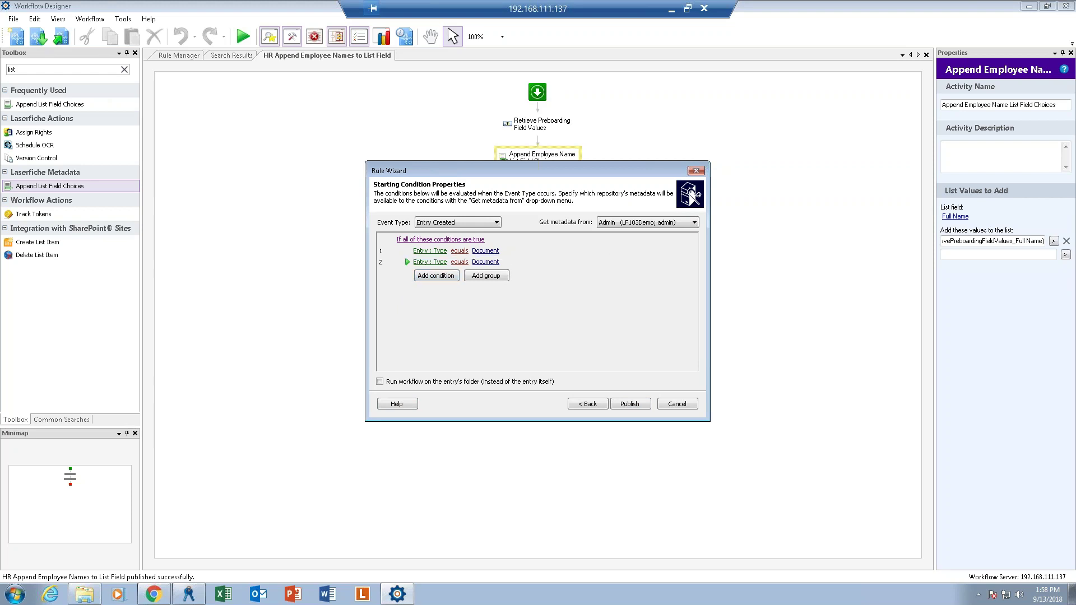
pyautogui.click(432, 264)
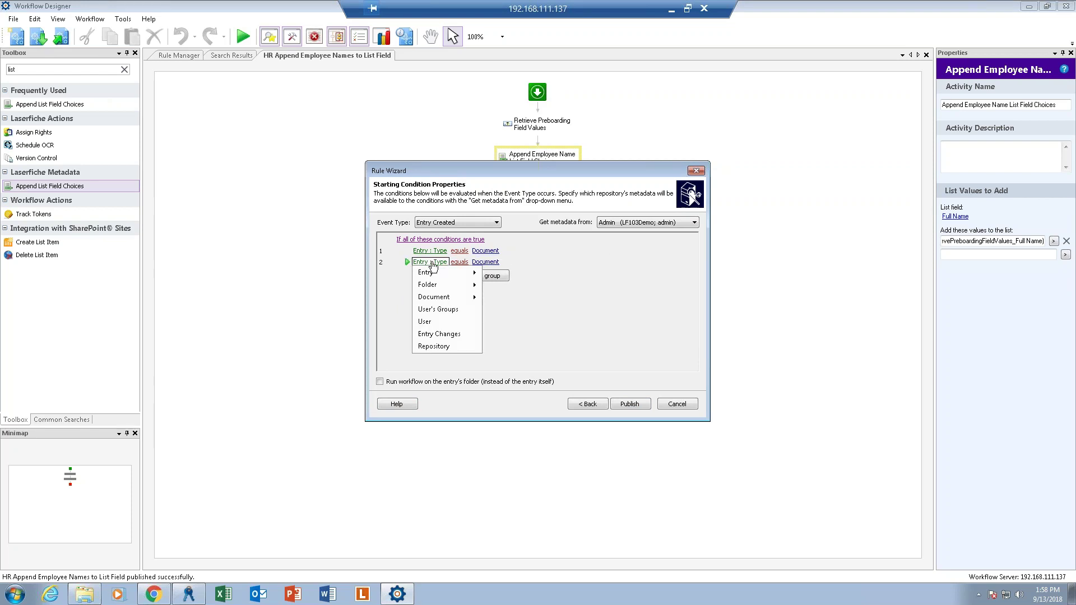
pyautogui.moveTo(443, 273)
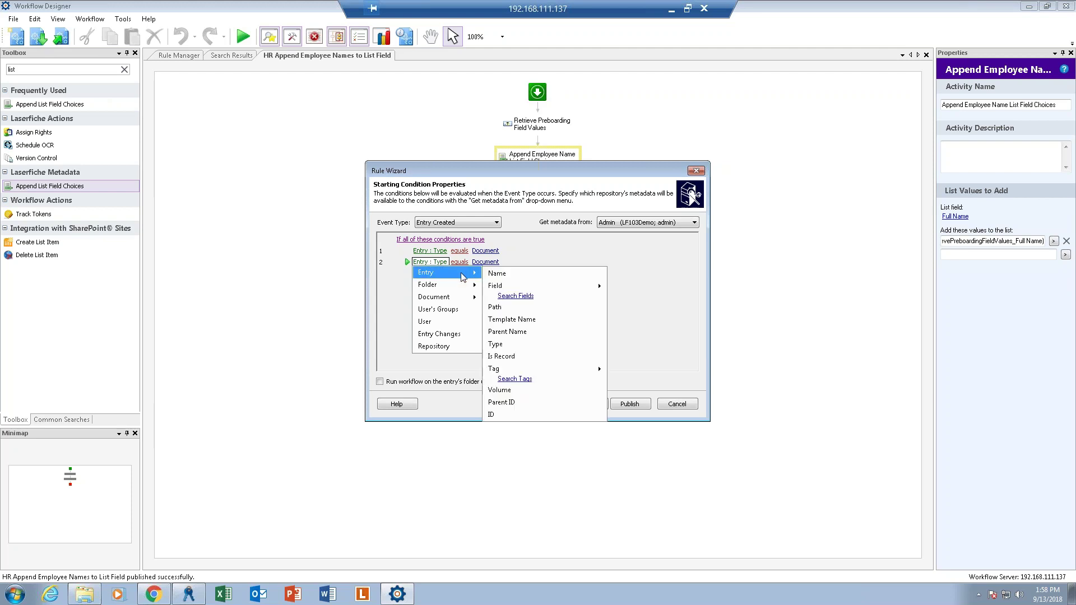
pyautogui.click(519, 319)
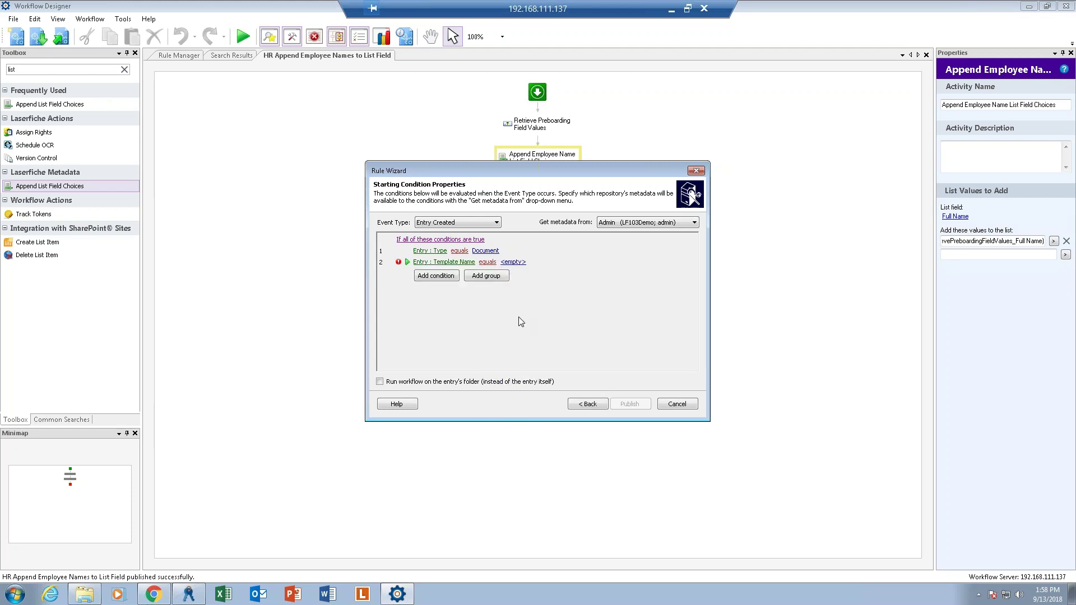
pyautogui.click(513, 262)
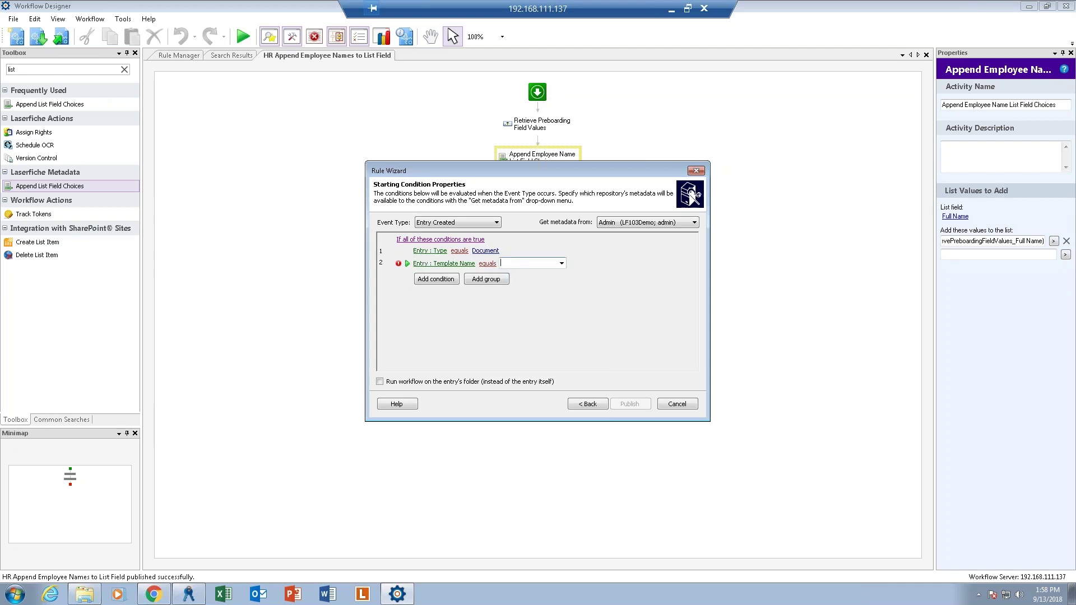
pyautogui.click(561, 264)
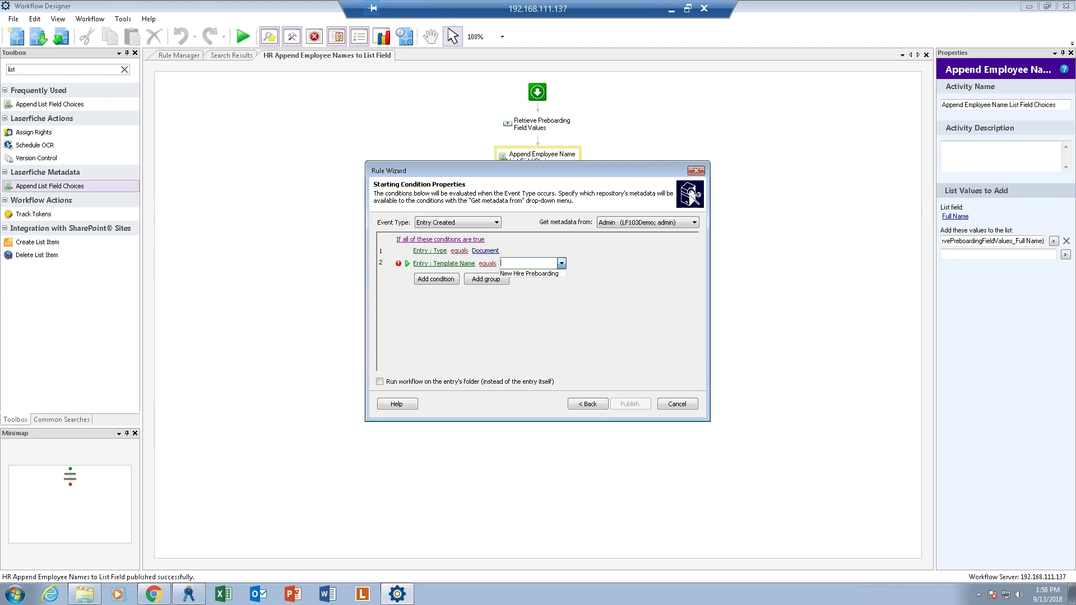
pyautogui.click(557, 274)
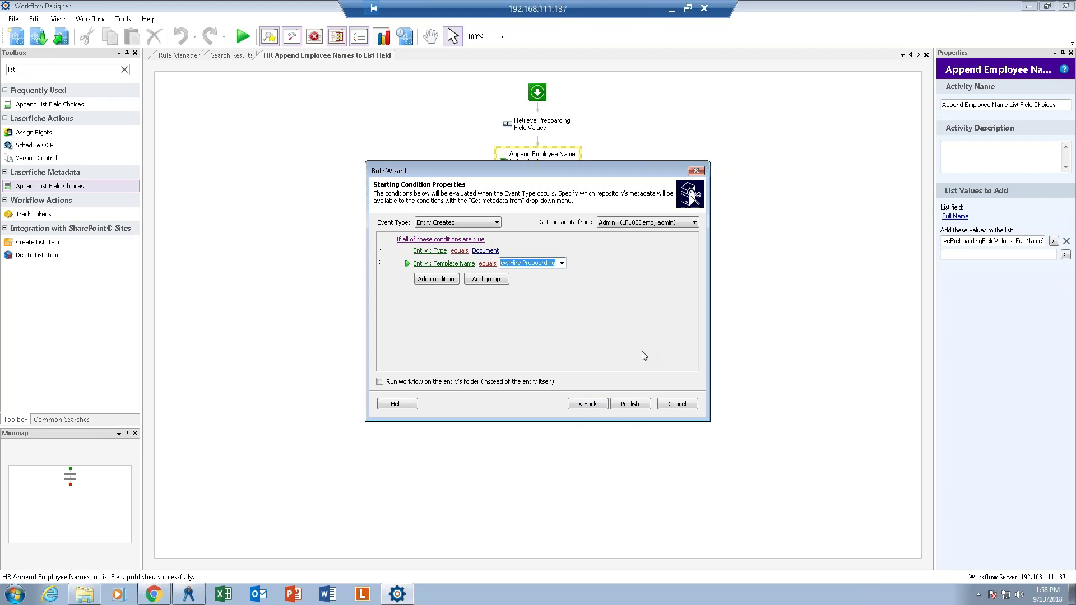
pyautogui.click(630, 404)
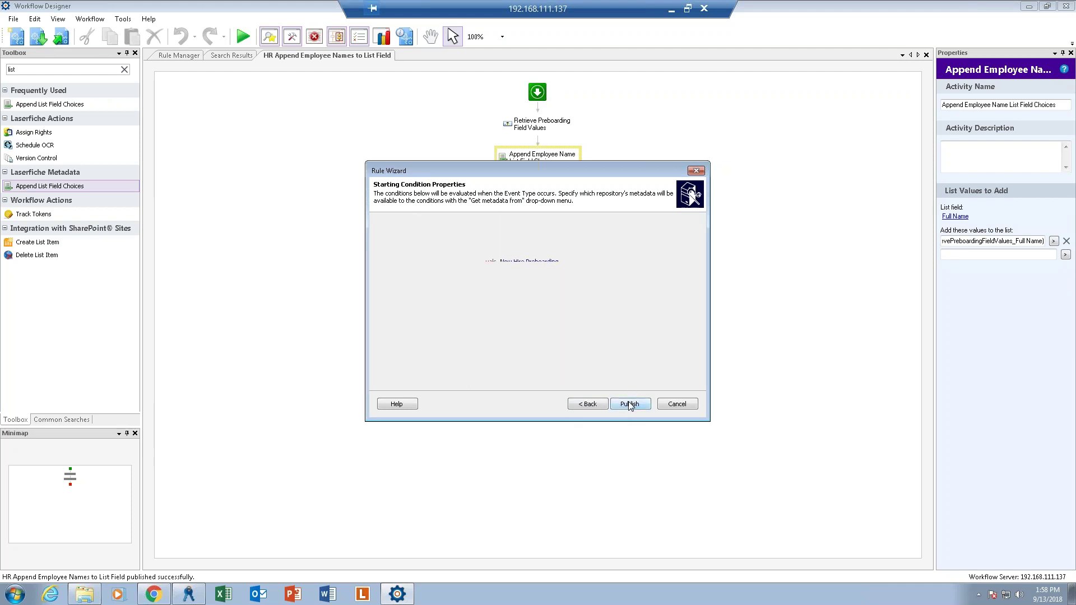
pyautogui.click(630, 404)
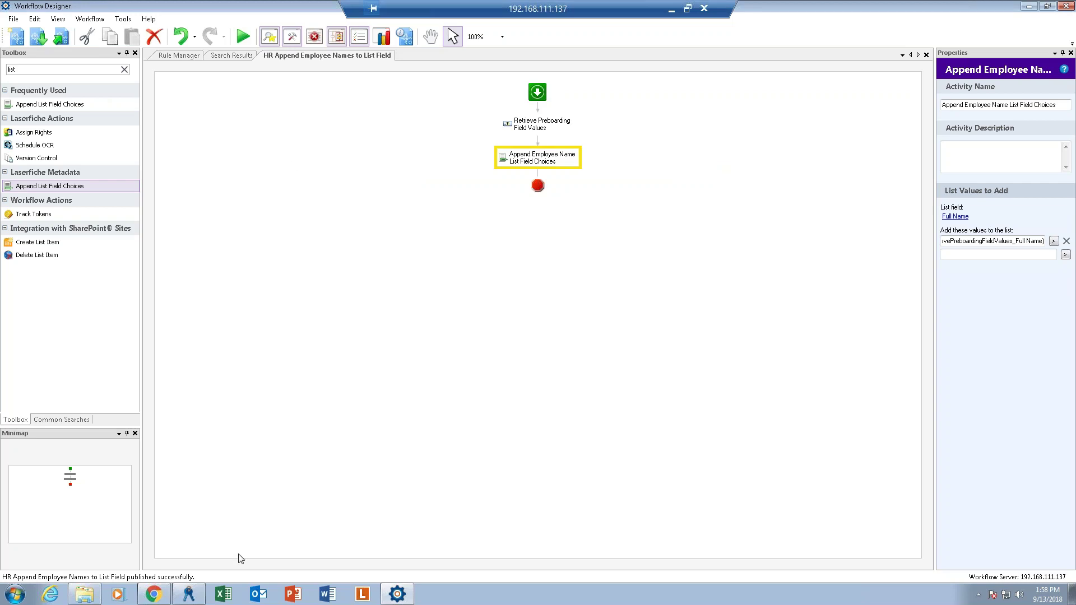
# Return to the Forms browser page and start the HR | New Hire Pre-Onboarding process.
pyautogui.click(153, 598)
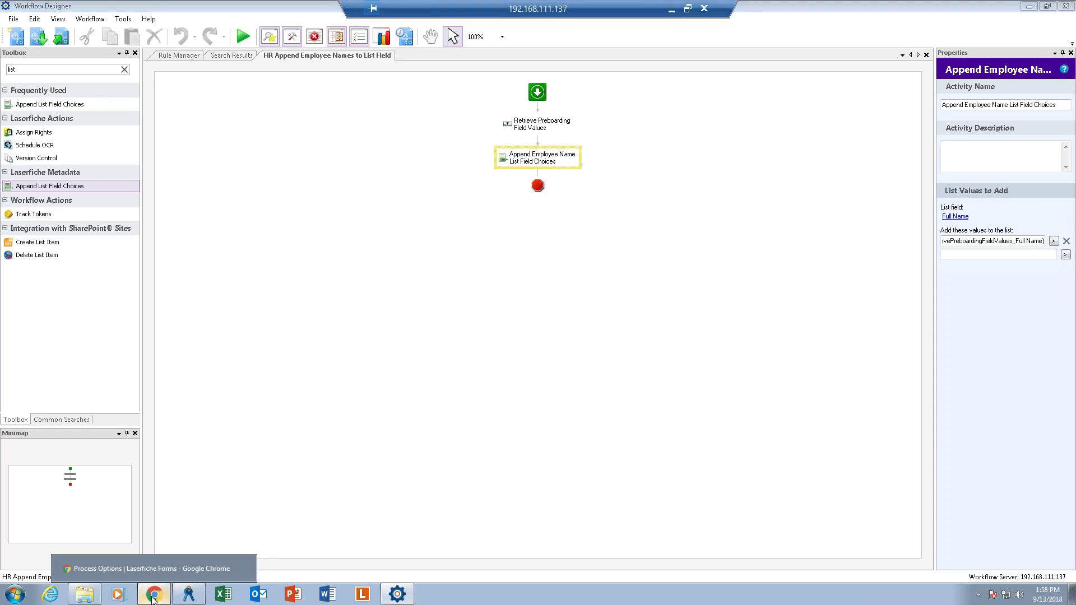
pyautogui.click(152, 598)
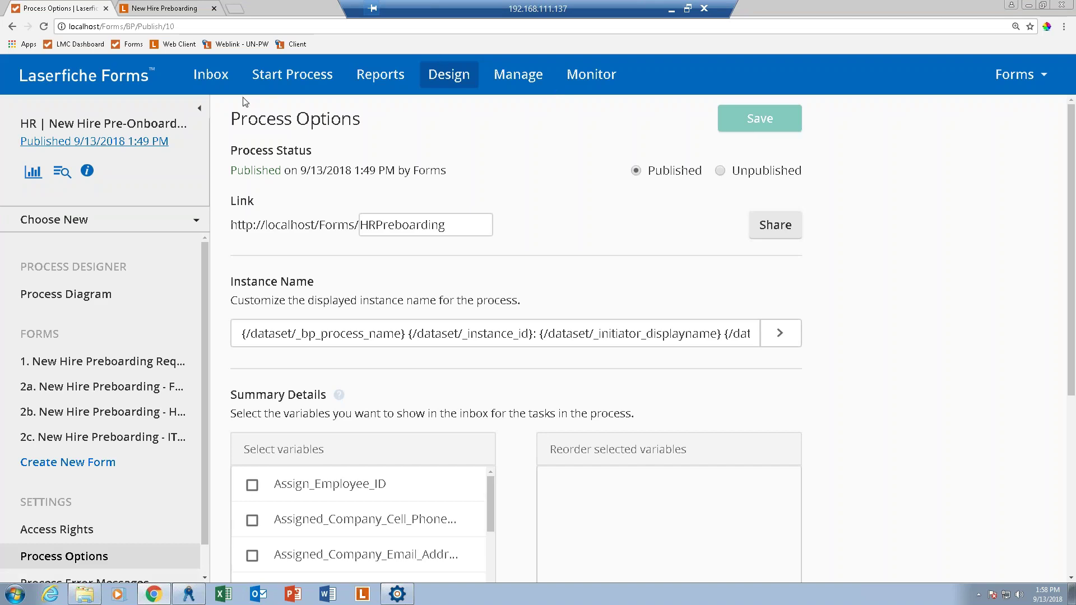
pyautogui.click(289, 77)
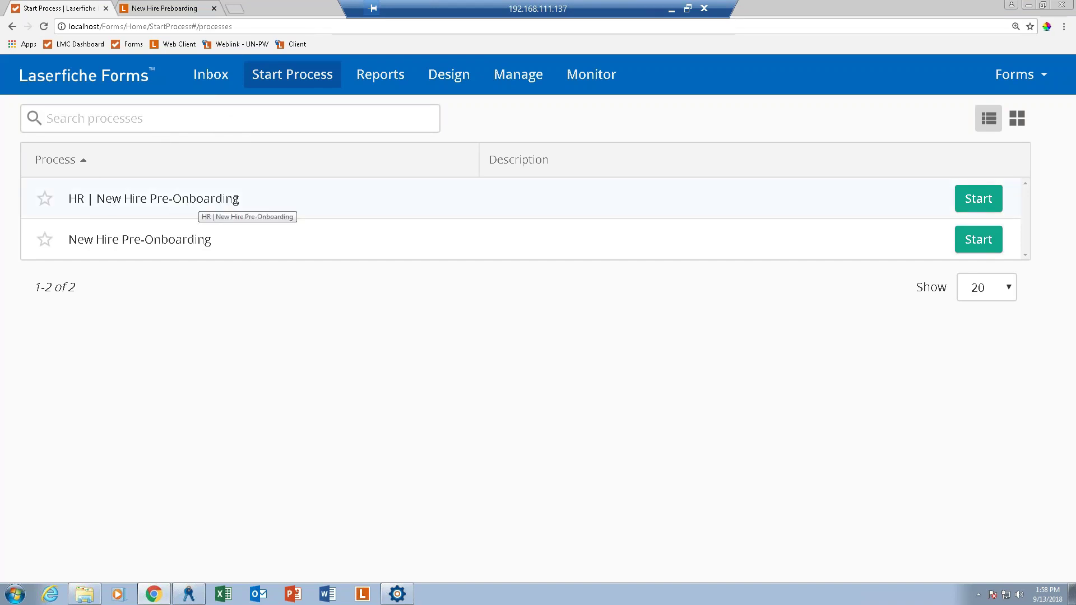
pyautogui.click(988, 204)
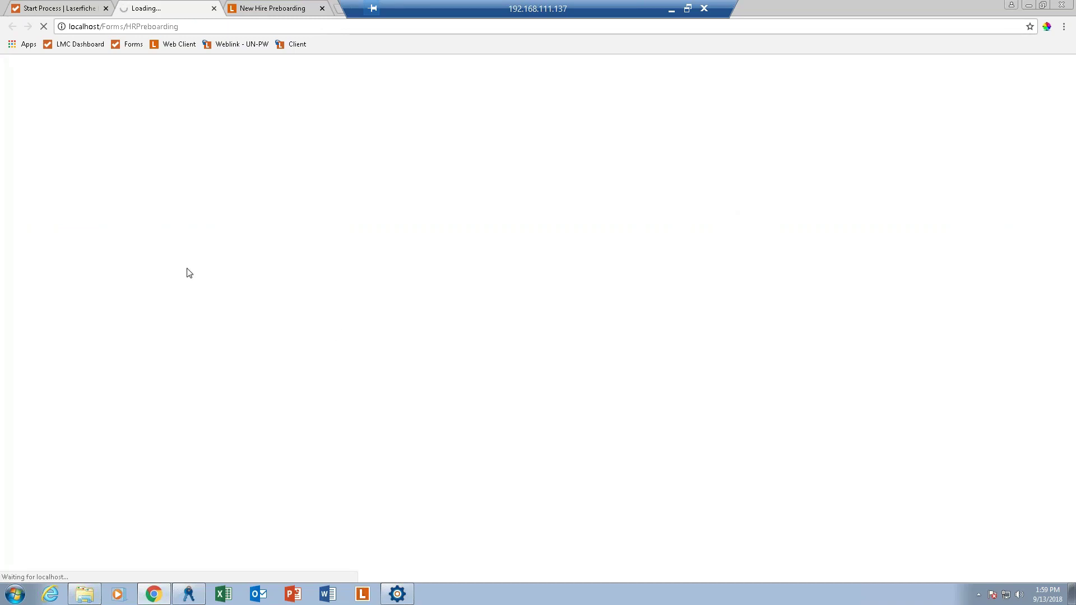
# Enter the new hire's name, with Project Manager as position and IT as department.
pyautogui.click(302, 315)
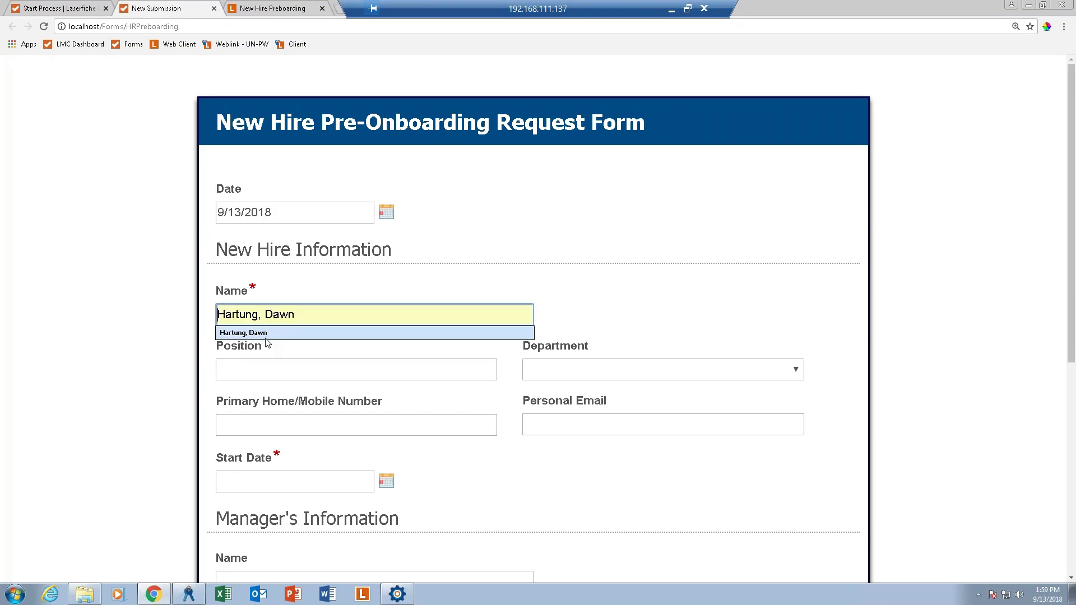
pyautogui.click(244, 333)
pyautogui.click(361, 375)
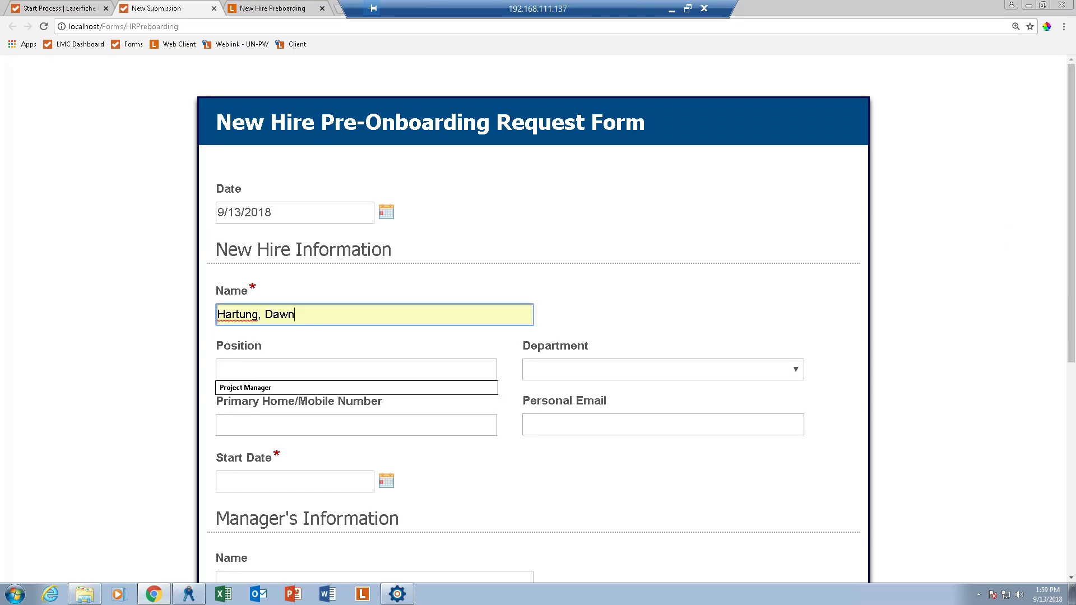
pyautogui.click(245, 389)
pyautogui.click(581, 368)
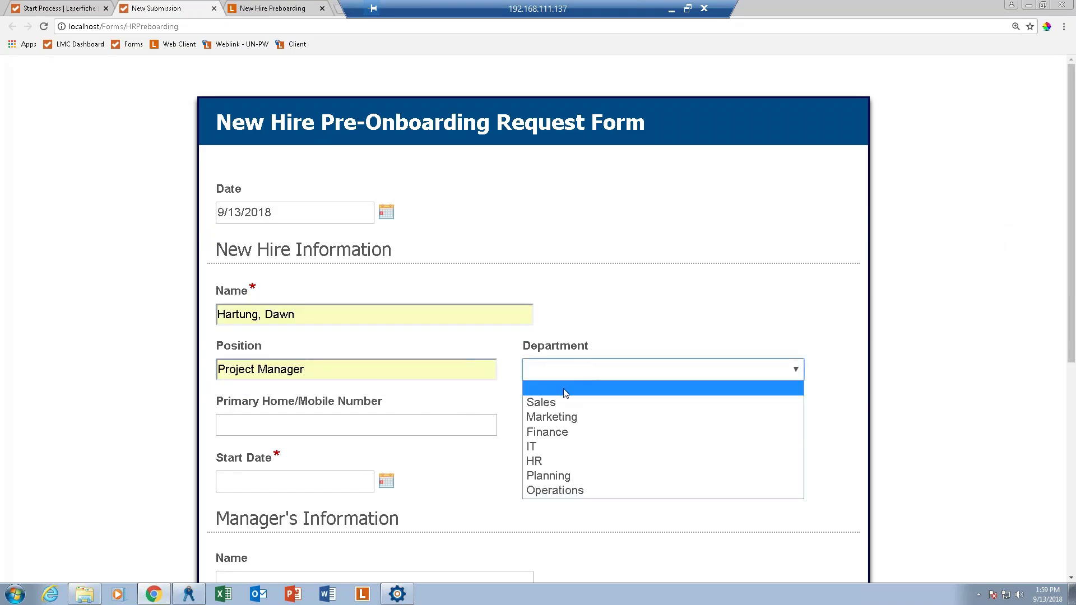
pyautogui.click(548, 447)
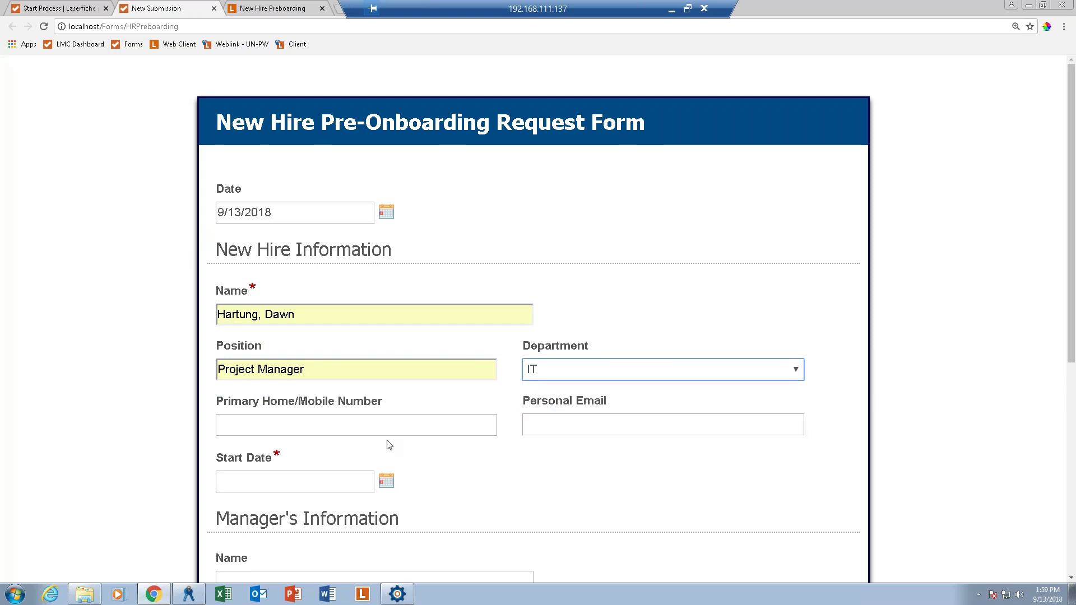
# Autofill the home/mobile number and personal email, and set the start date to 9/27/2018.
pyautogui.click(400, 424)
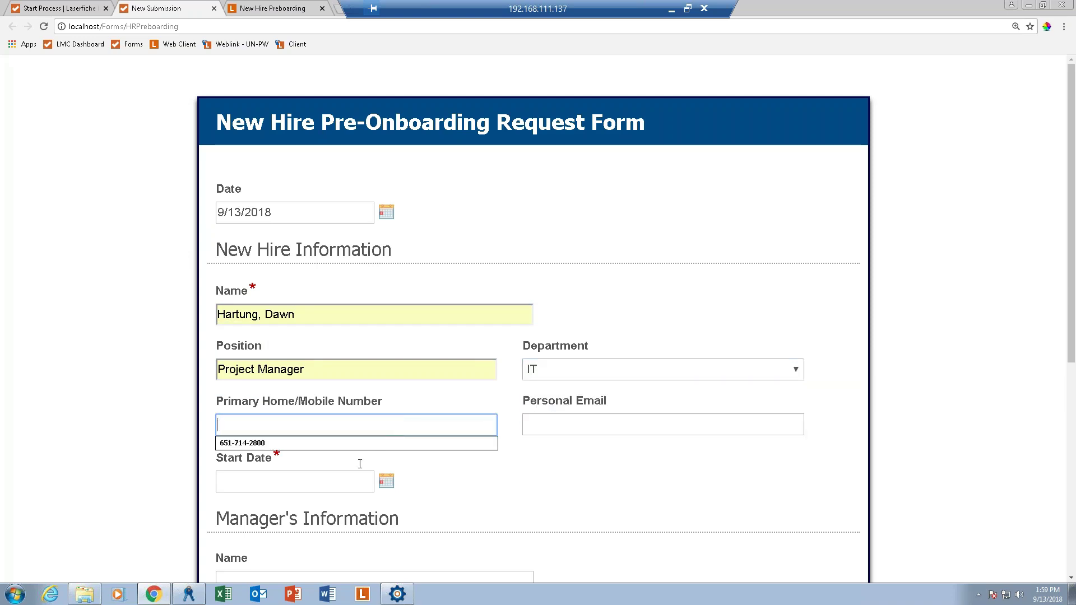
pyautogui.click(359, 444)
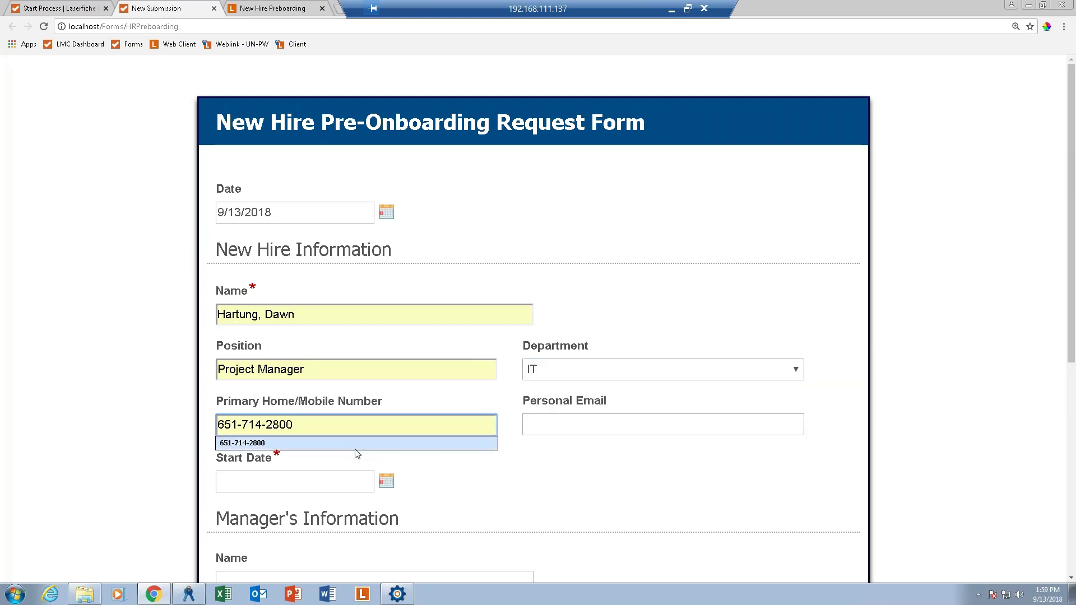
pyautogui.click(574, 426)
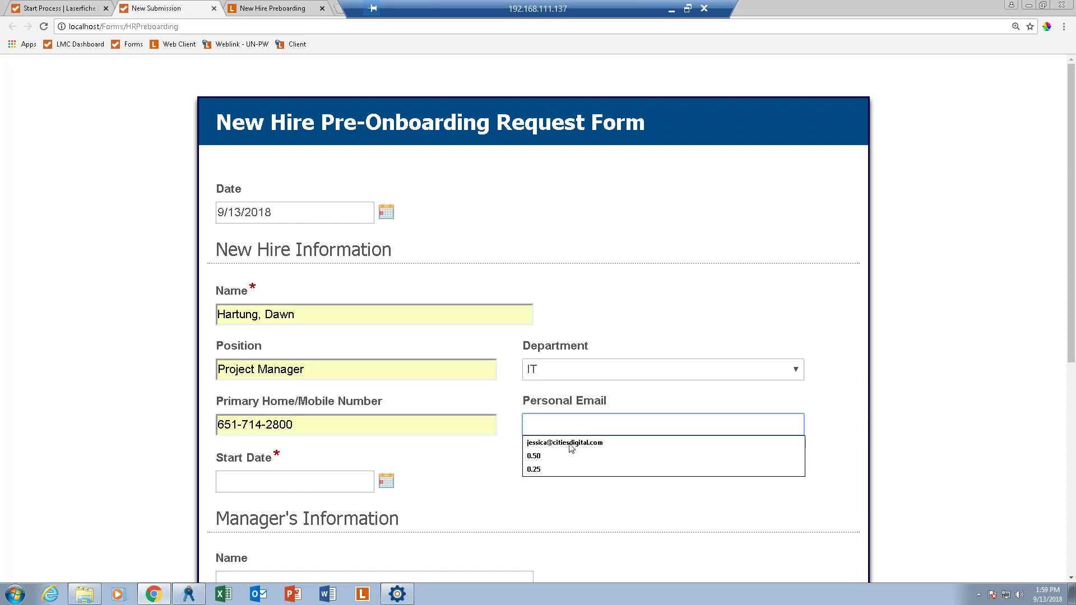
pyautogui.click(572, 444)
pyautogui.click(387, 481)
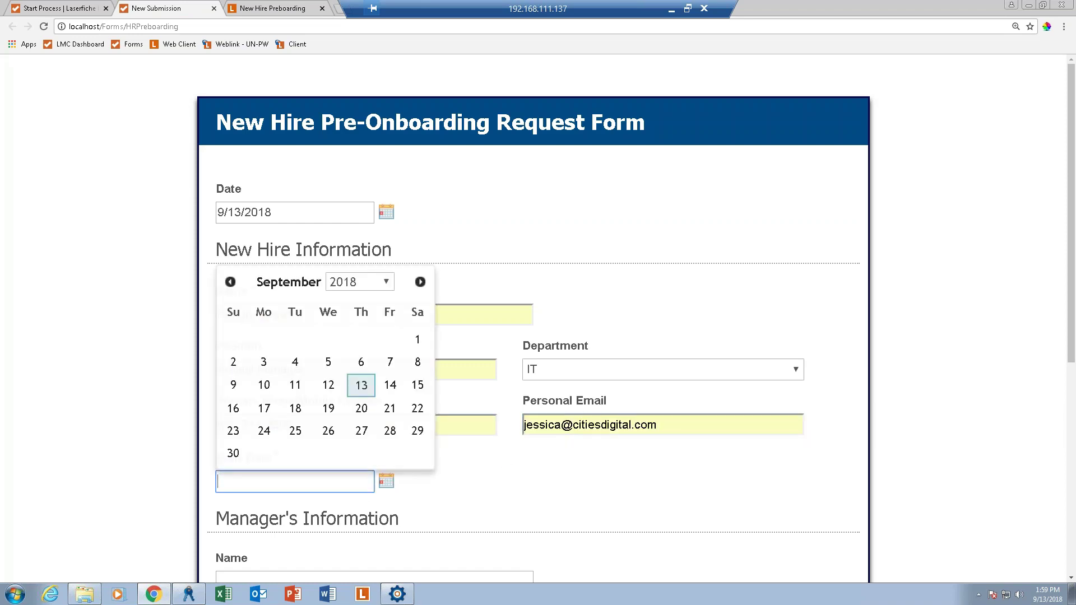
pyautogui.click(361, 430)
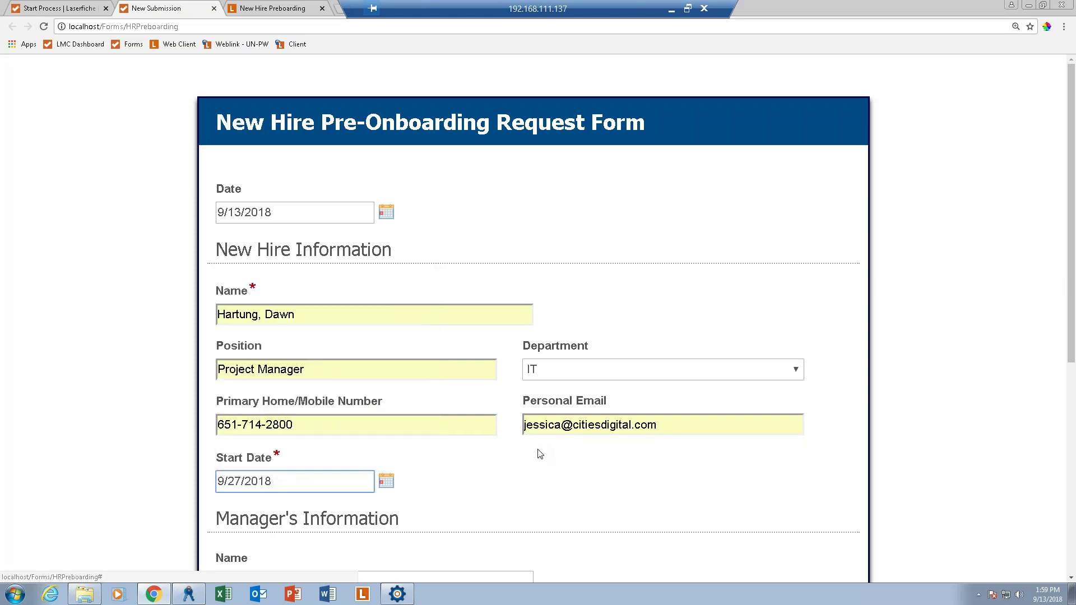
# Fill in the manager's name, email and phone number, then submit the request.
pyautogui.scroll(-2, 535, 460)
pyautogui.click(313, 469)
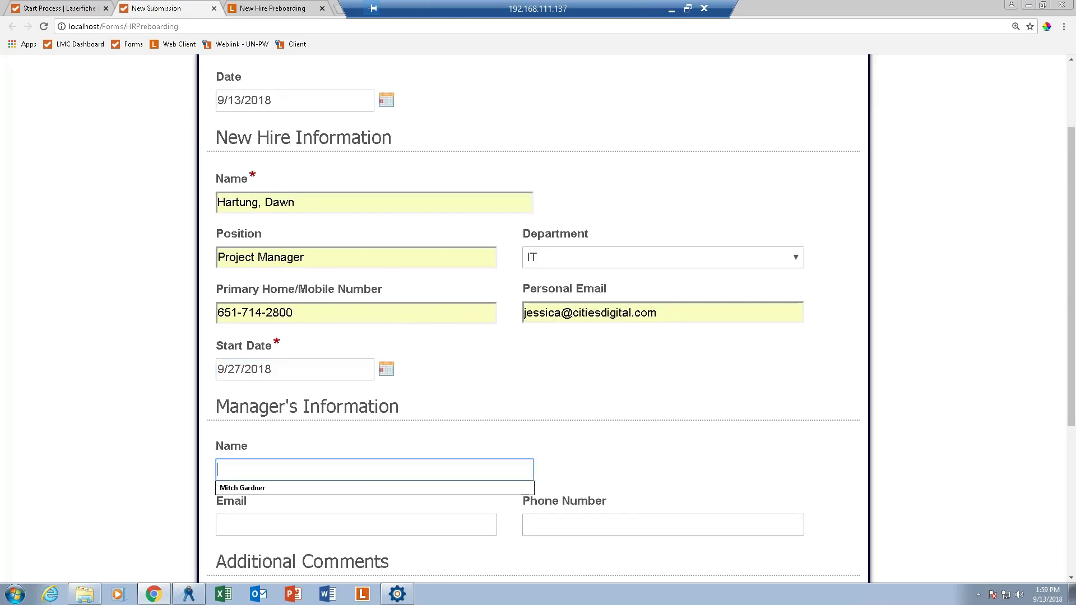
pyautogui.click(314, 490)
pyautogui.click(295, 532)
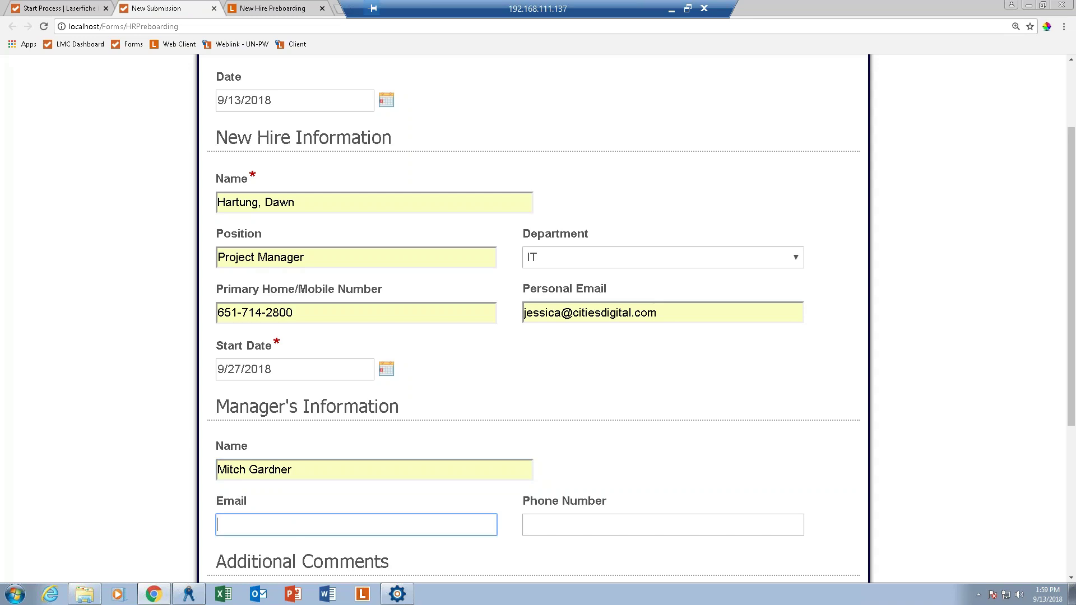
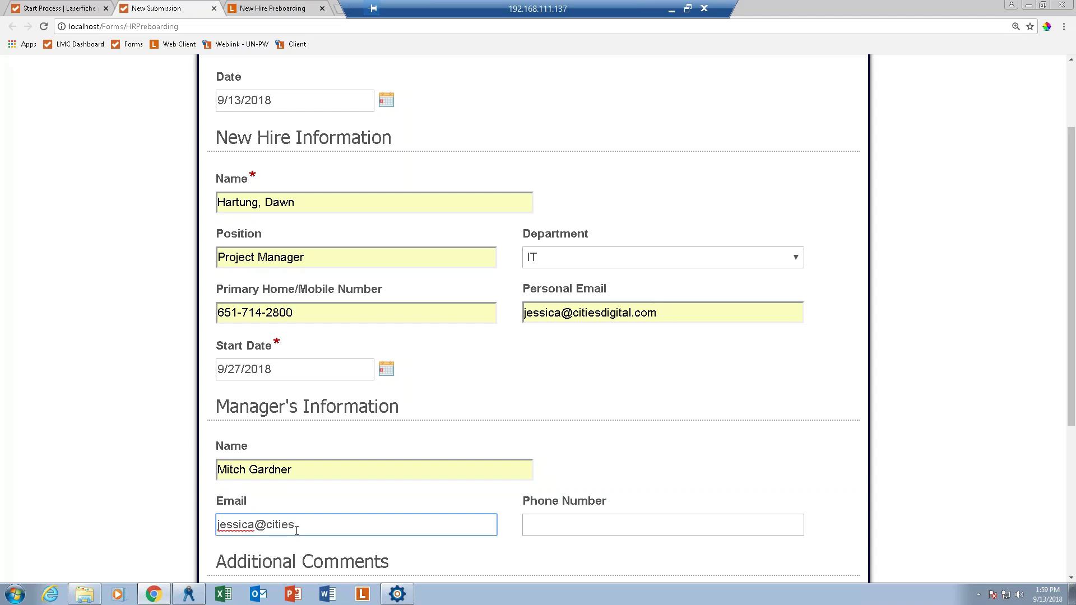
pyautogui.press('Tab')
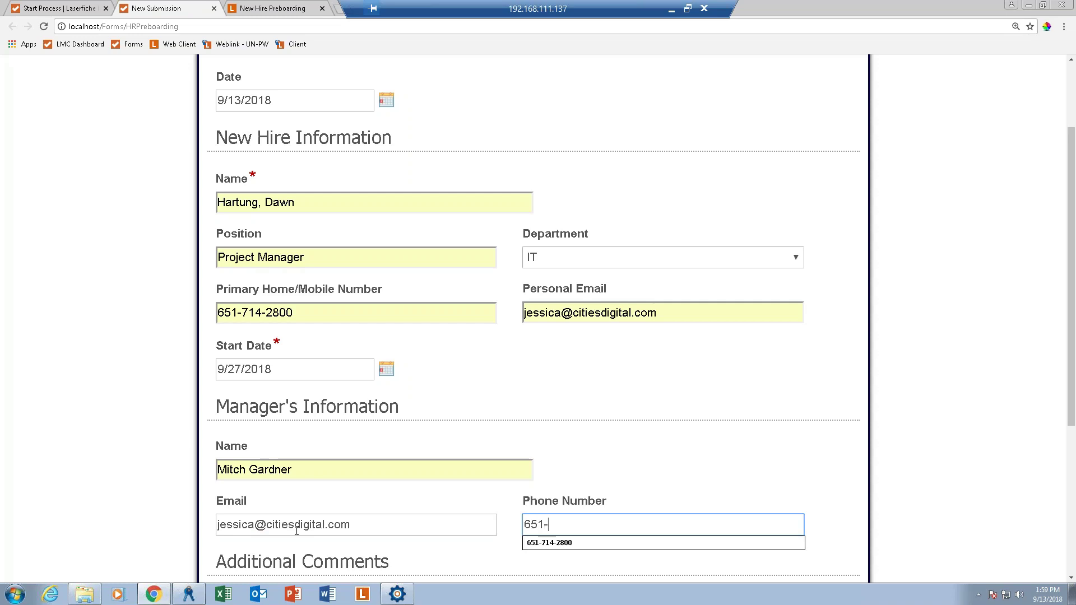
pyautogui.press('Tab')
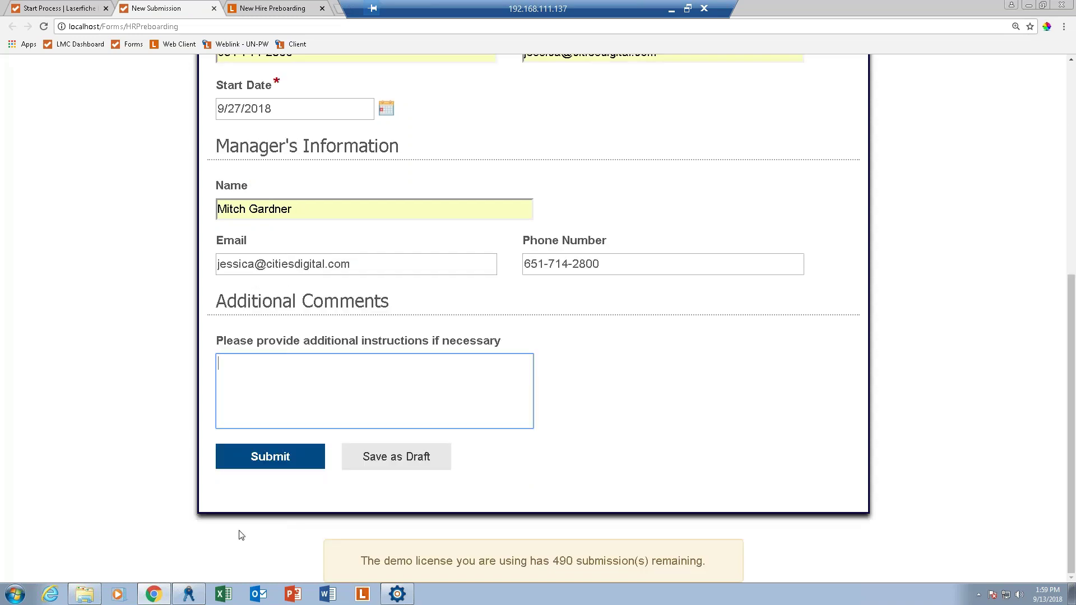
pyautogui.click(267, 463)
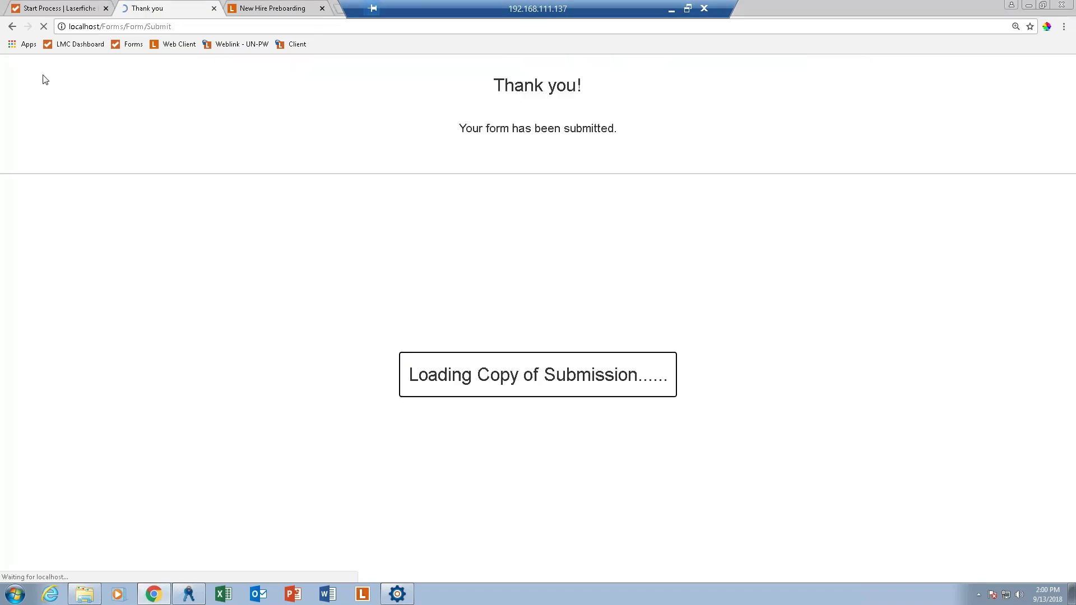
pyautogui.click(61, 5)
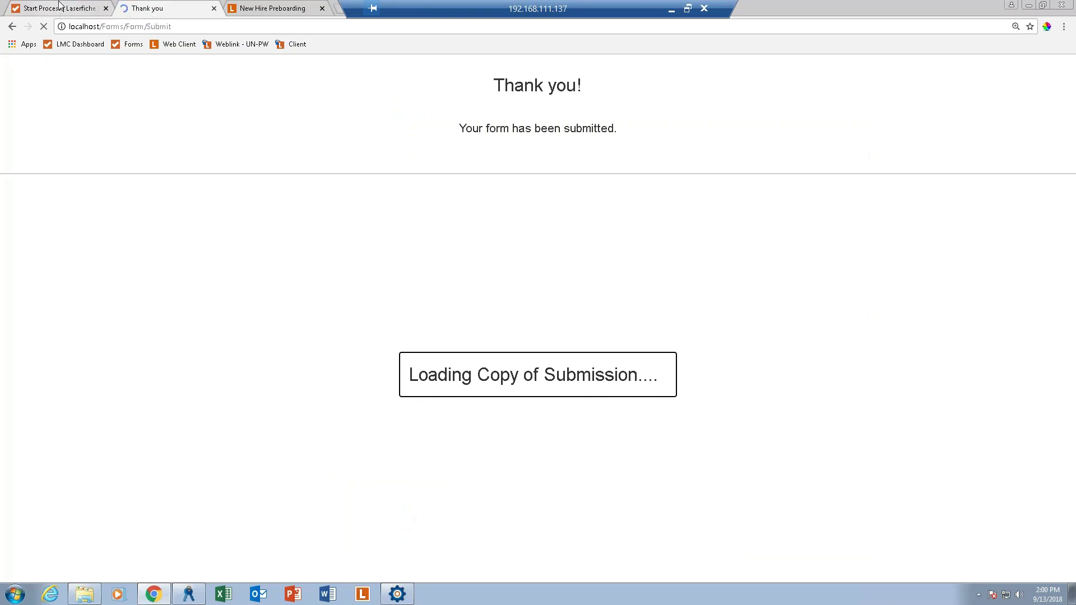
# Open Form Review by HR Manager from the unassigned tasks and assign it to yourself.
pyautogui.click(197, 72)
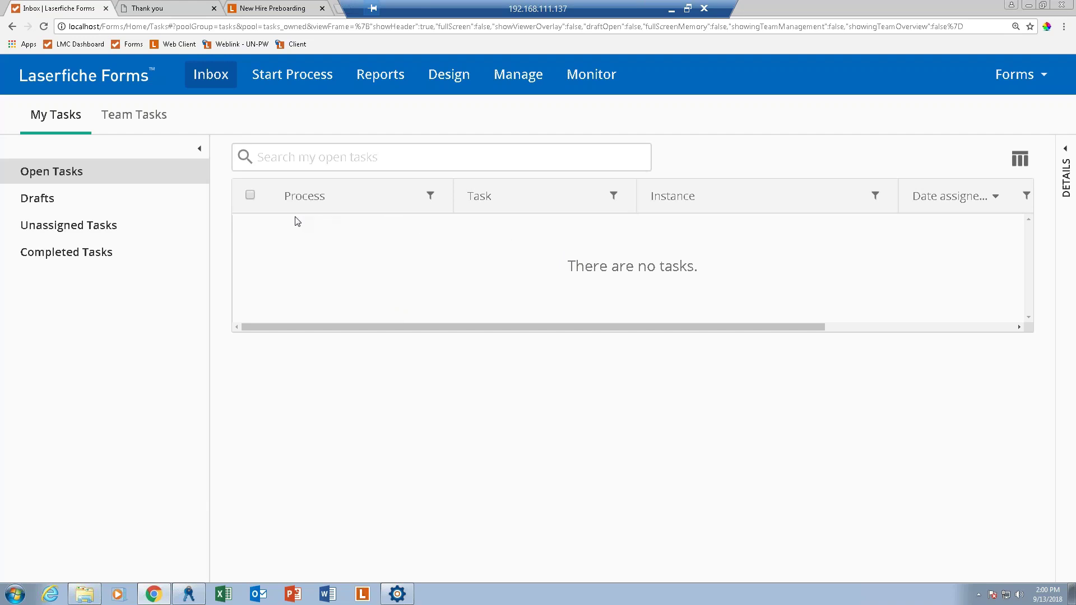
pyautogui.click(86, 233)
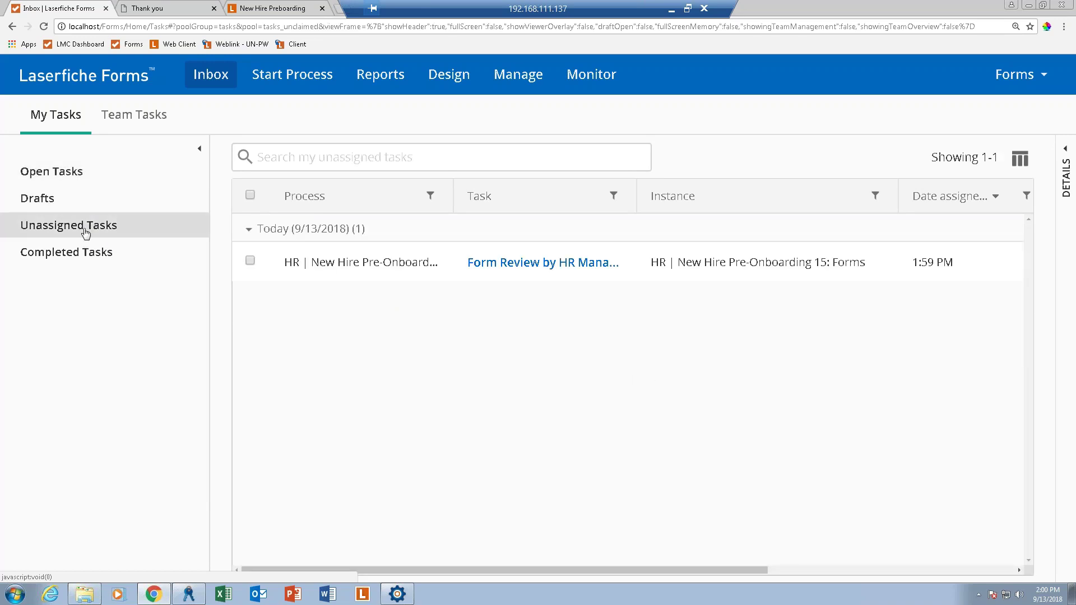
pyautogui.click(523, 263)
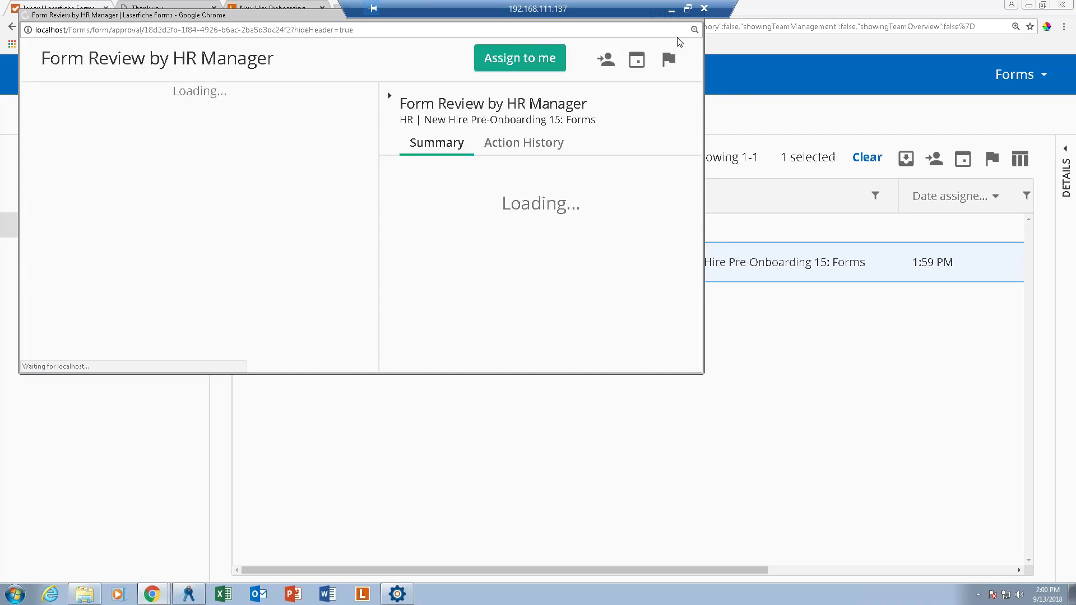
pyautogui.moveTo(336, 15); pyautogui.dragTo(401, 60)
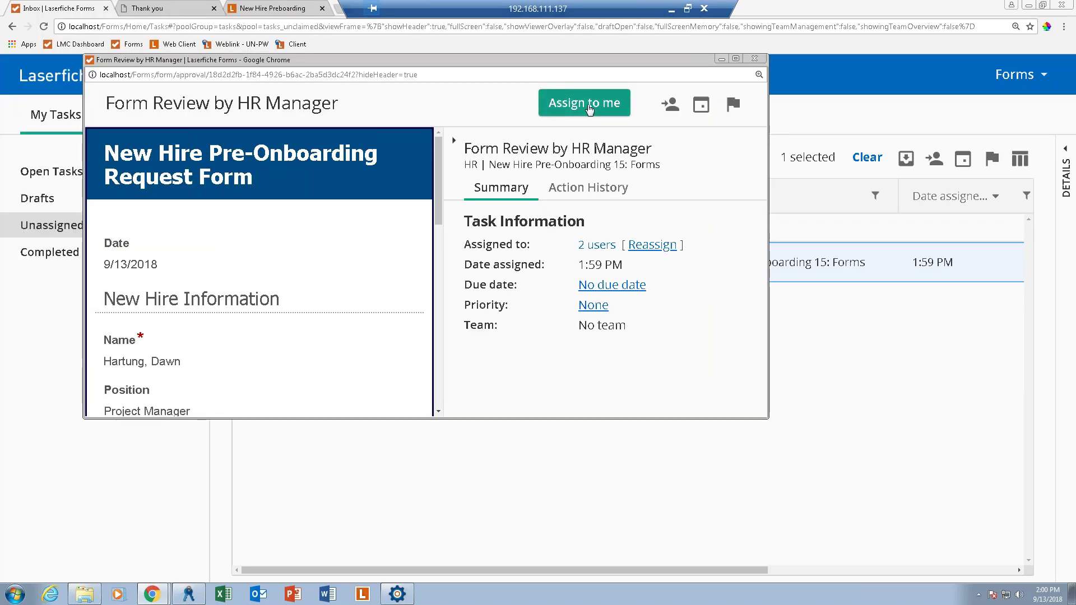
pyautogui.click(583, 106)
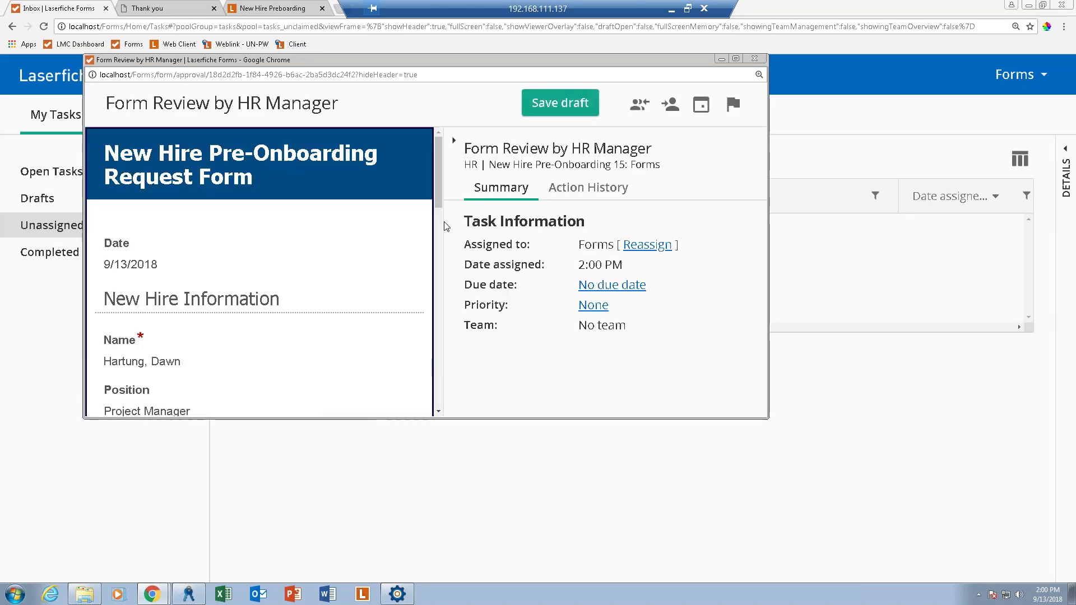
# Approve the new hire request and close the review window.
pyautogui.moveTo(439, 196); pyautogui.dragTo(437, 291)
pyautogui.scroll(-6, 371, 359)
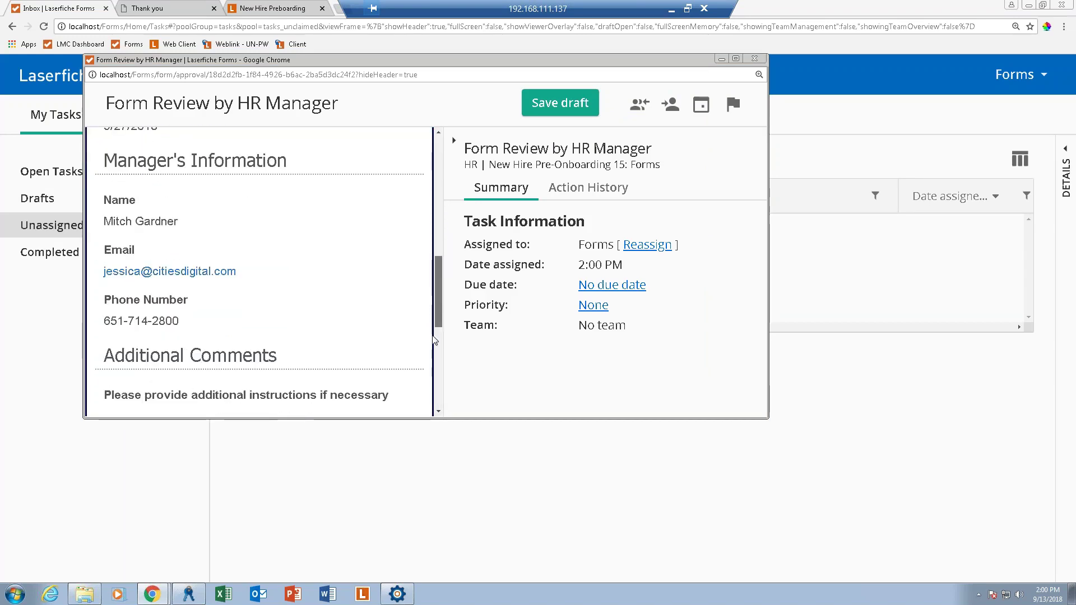
pyautogui.scroll(-1, 302, 344)
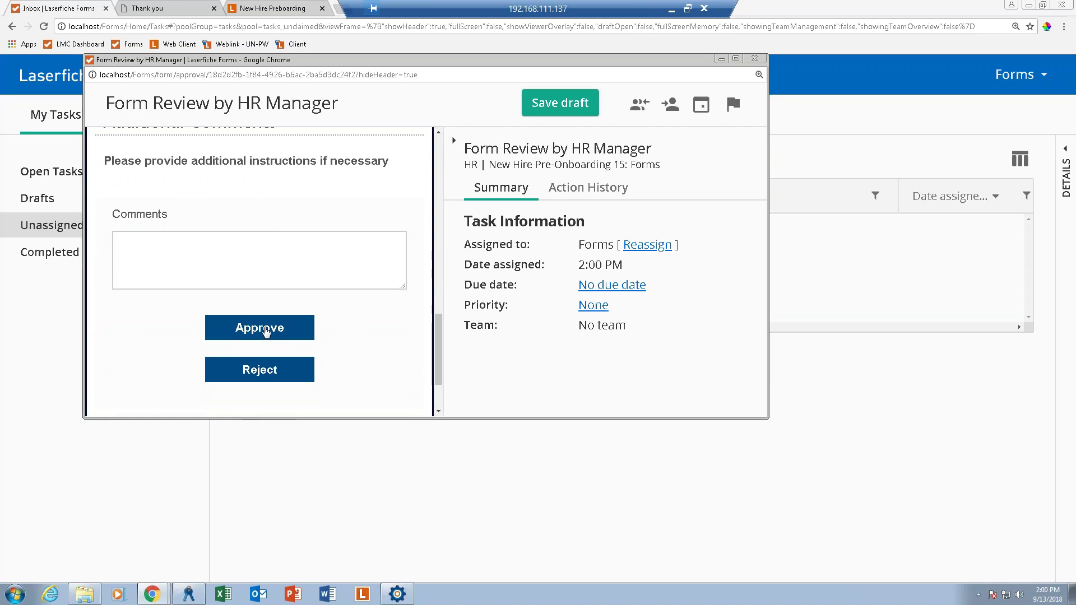
pyautogui.click(268, 335)
pyautogui.click(756, 60)
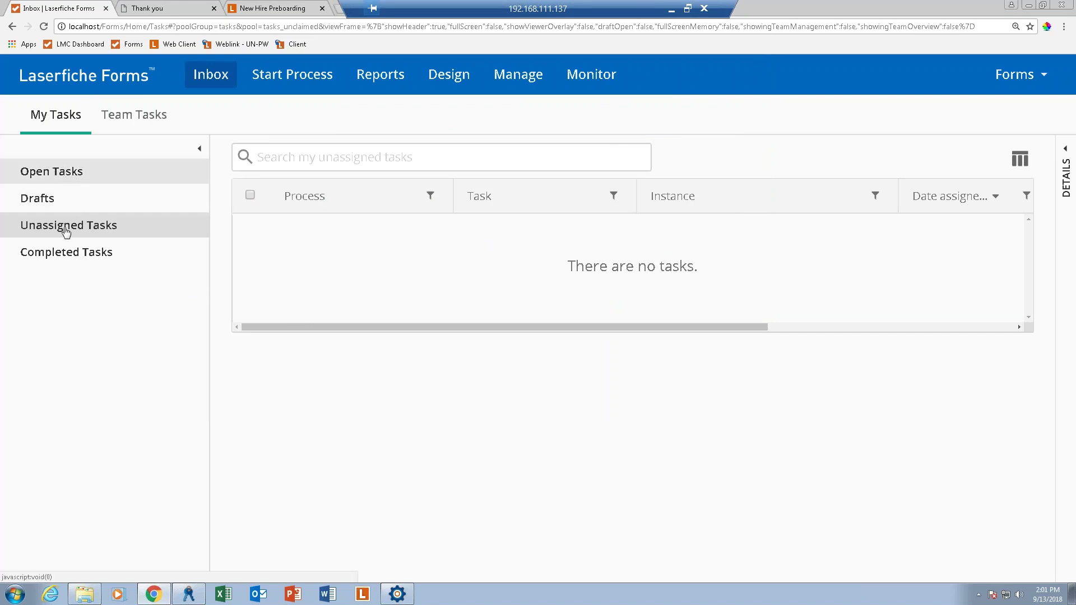
# Refresh the inbox, then open Workspace Setup by Facilities and assign it to yourself.
pyautogui.press('F5')
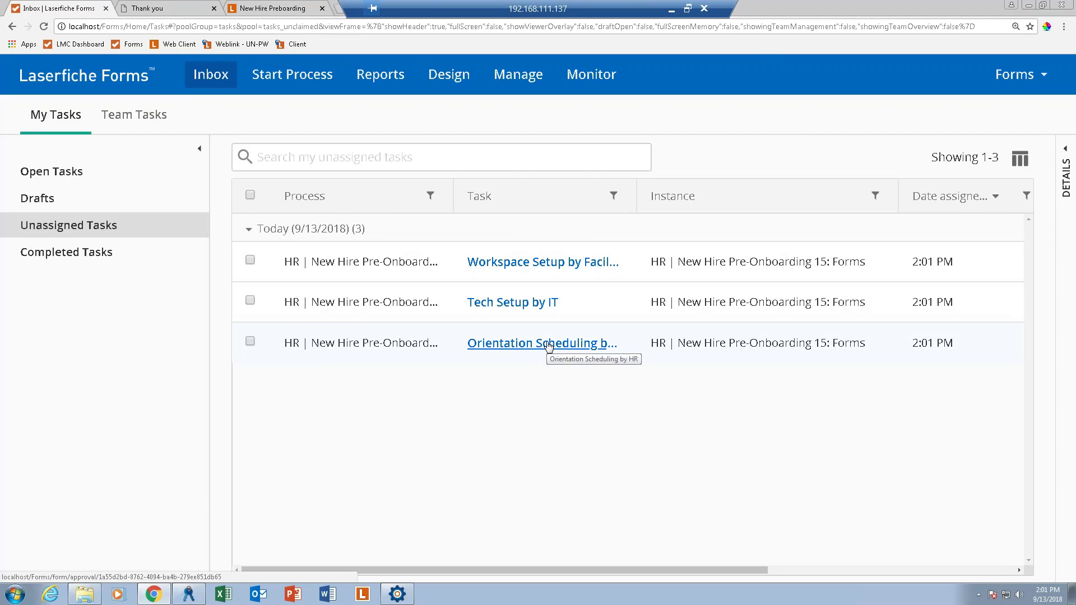
pyautogui.click(540, 270)
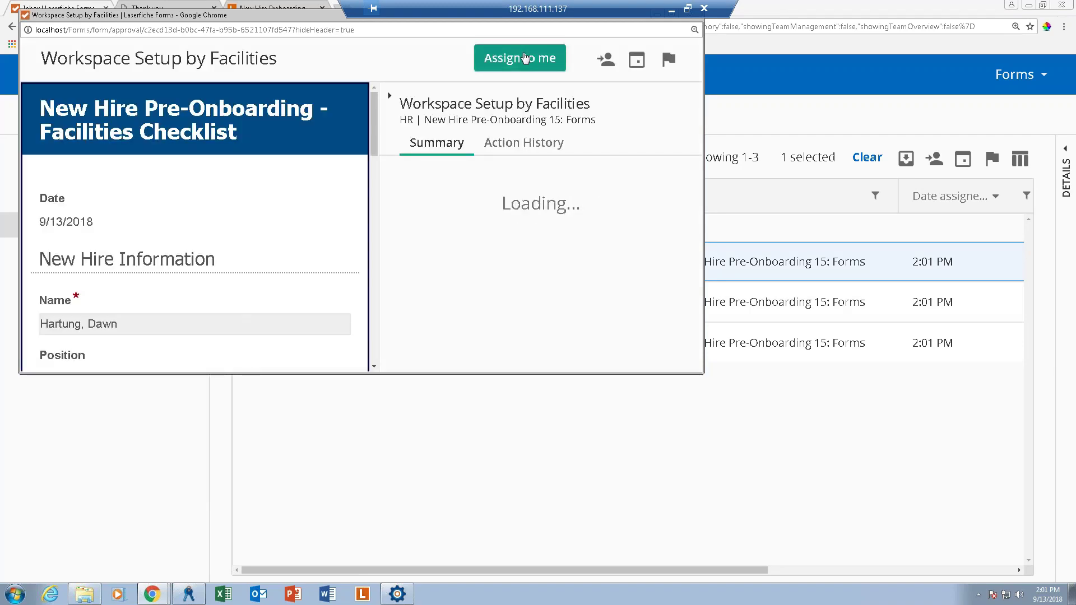
pyautogui.click(525, 58)
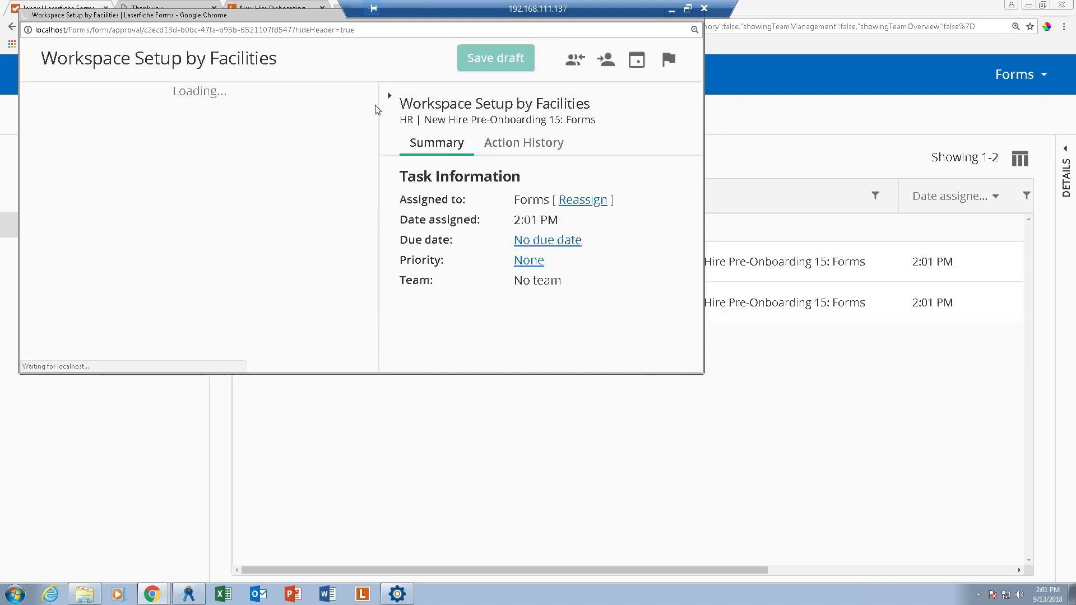
pyautogui.moveTo(374, 110); pyautogui.dragTo(361, 279)
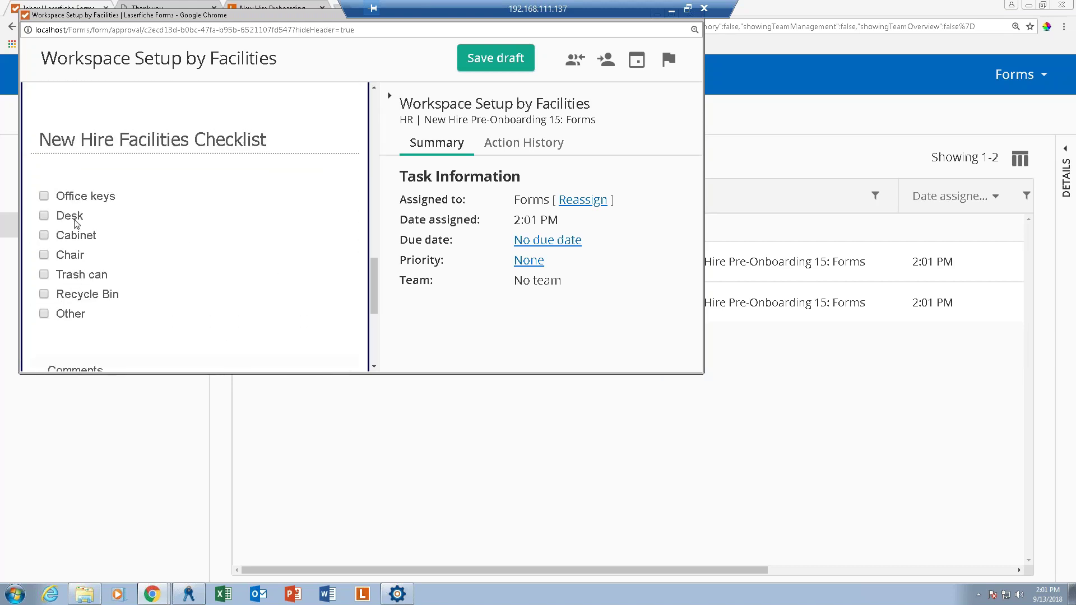
# Tick Office keys, Cabinet, Chair, Trash can, Recycle Bin and Other, then mark it done.
pyautogui.click(44, 196)
pyautogui.click(45, 236)
pyautogui.click(44, 256)
pyautogui.click(44, 275)
pyautogui.click(45, 294)
pyautogui.click(45, 314)
pyautogui.scroll(-5, 383, 355)
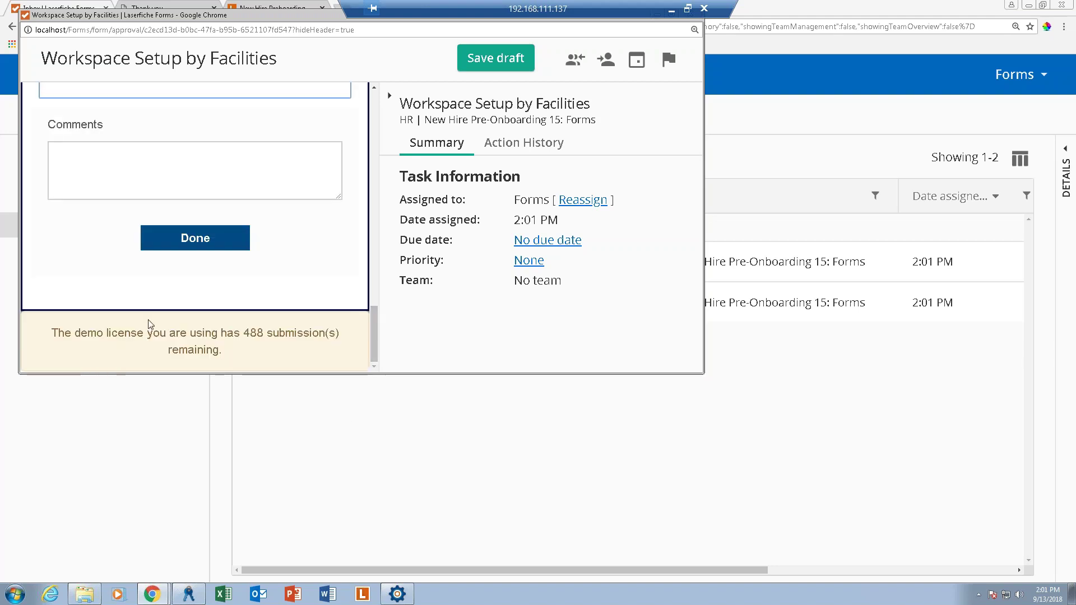
pyautogui.click(195, 238)
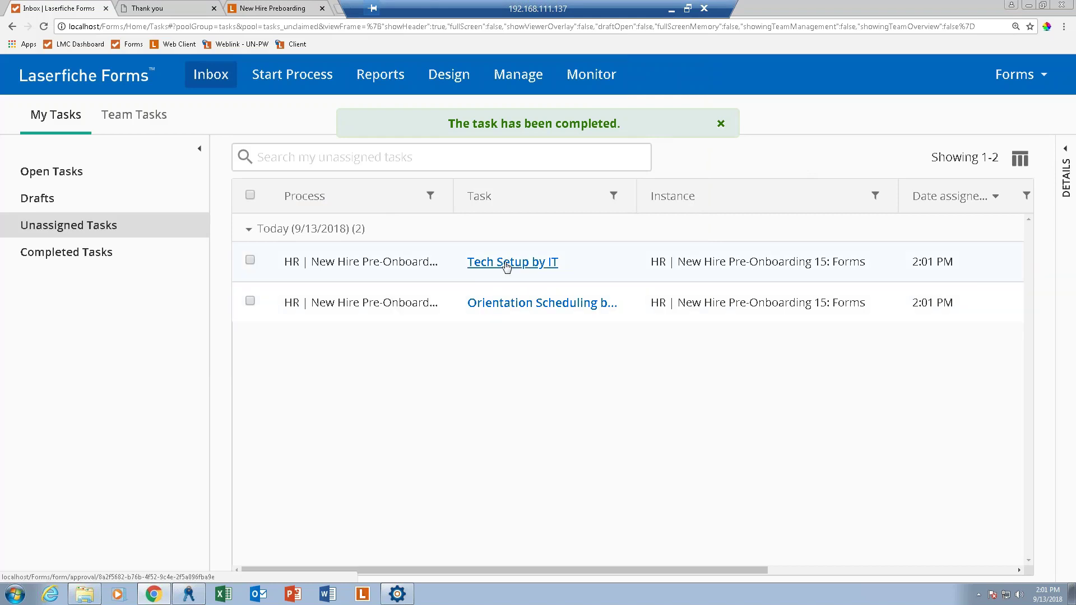
# Claim the Tech Setup by IT task and check Username/Password and Company Phone.
pyautogui.click(507, 264)
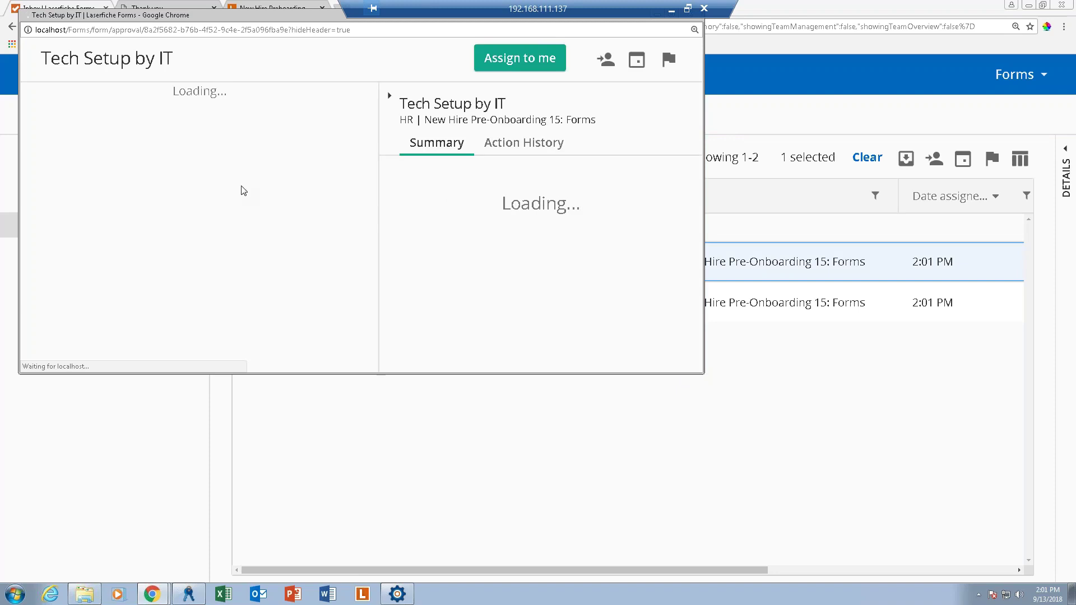
pyautogui.click(520, 58)
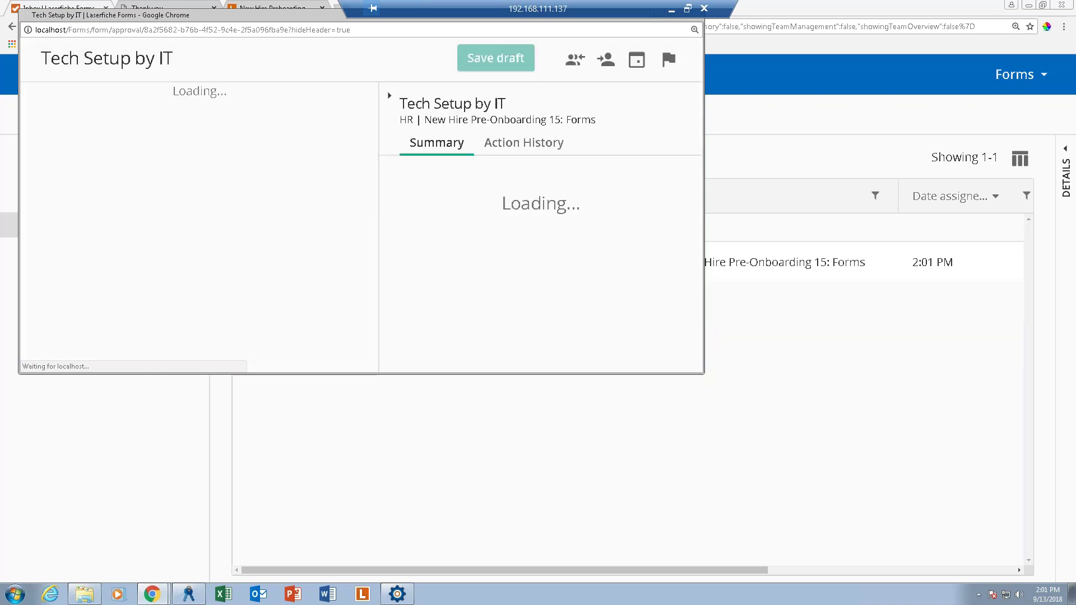
pyautogui.scroll(-10, 361, 346)
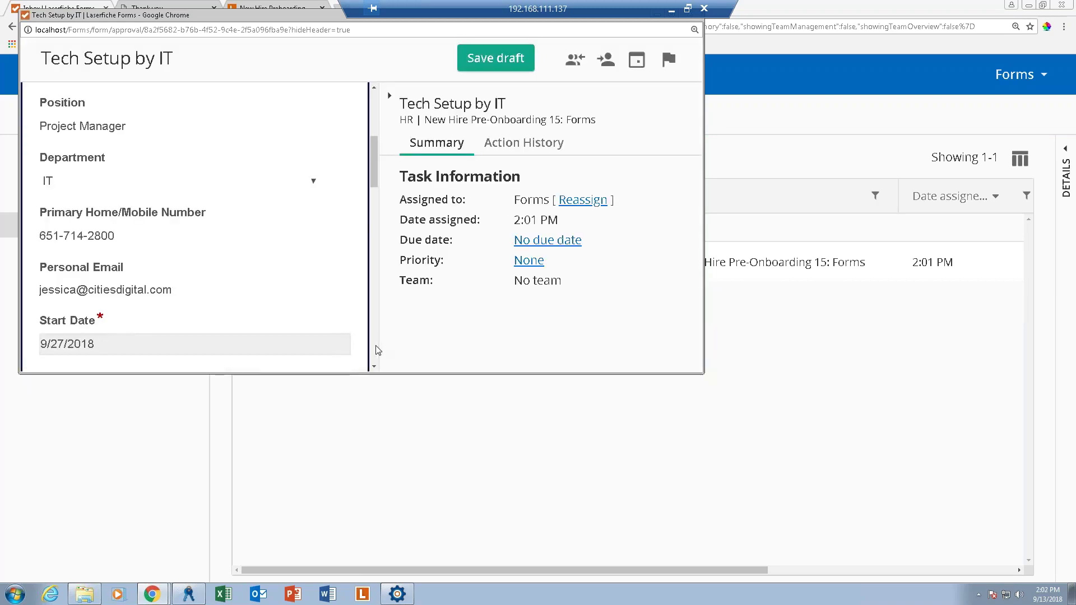
pyautogui.scroll(-7, 161, 259)
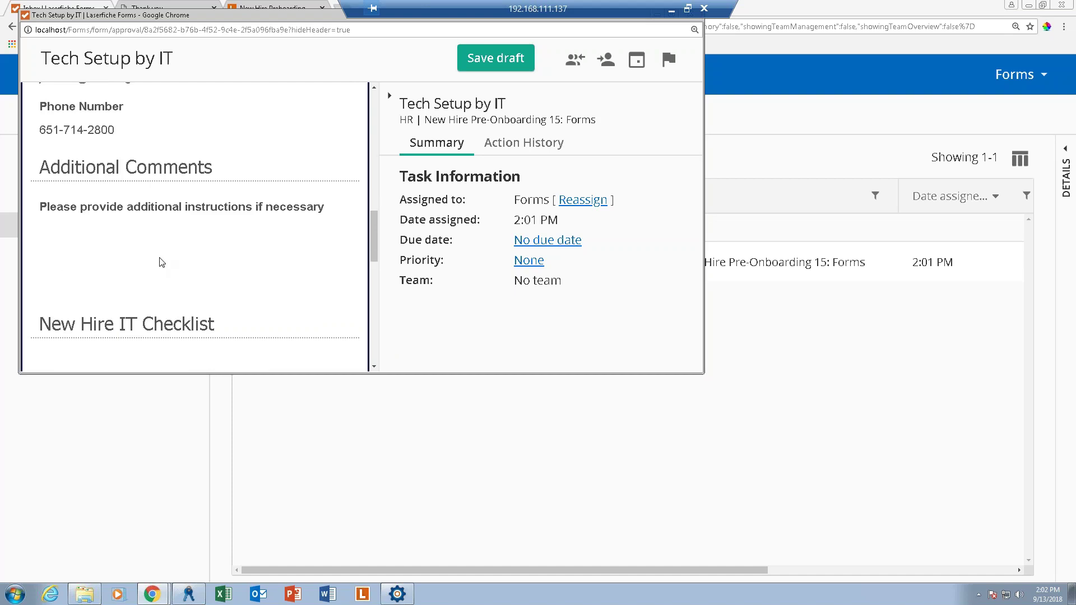
pyautogui.click(45, 197)
pyautogui.click(44, 216)
# Enter the employee ID, user name, temporary password and company phone, then submit.
pyautogui.scroll(-4, 90, 308)
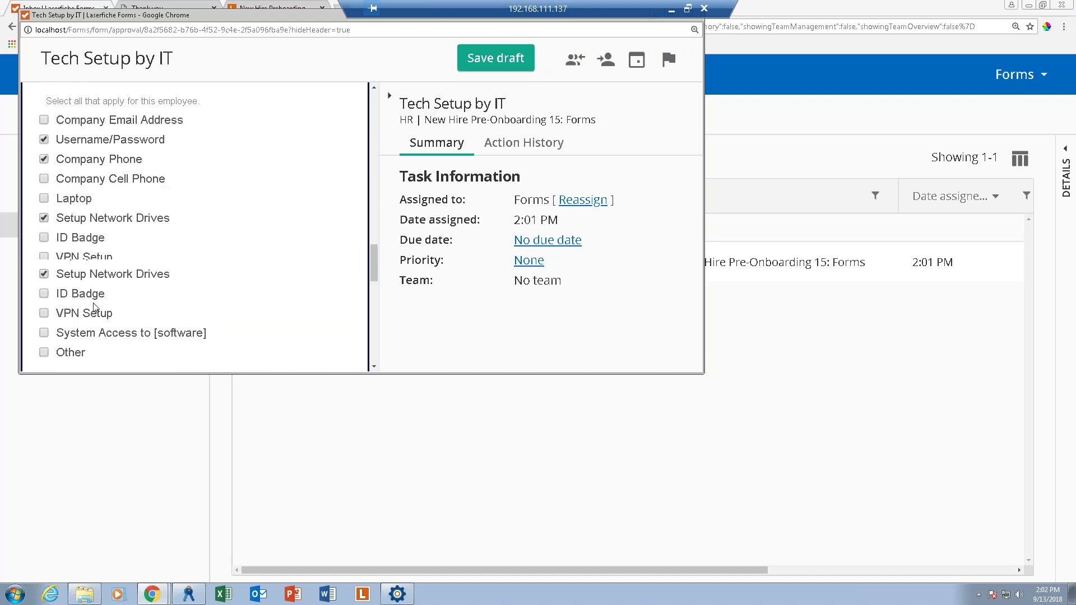
pyautogui.click(114, 206)
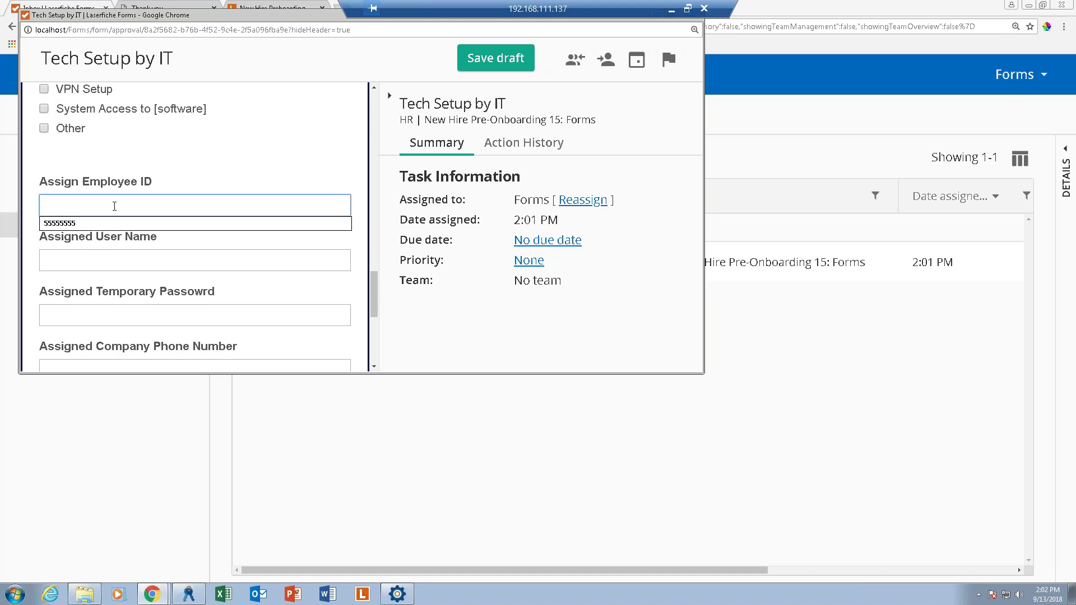
pyautogui.write('99944213')
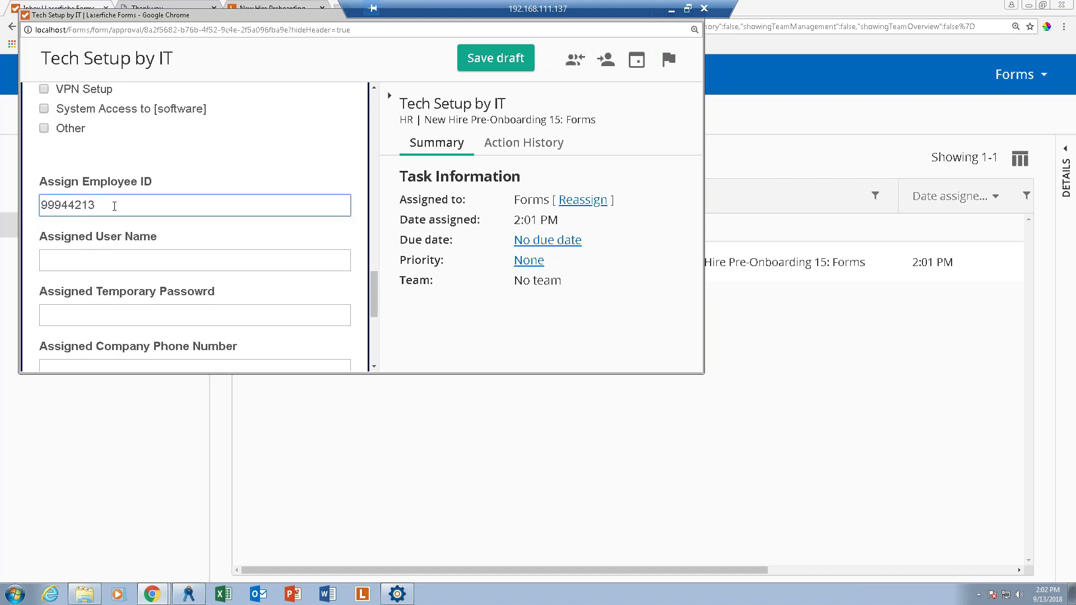
pyautogui.press('Tab')
pyautogui.press('Tab')
pyautogui.write('123456')
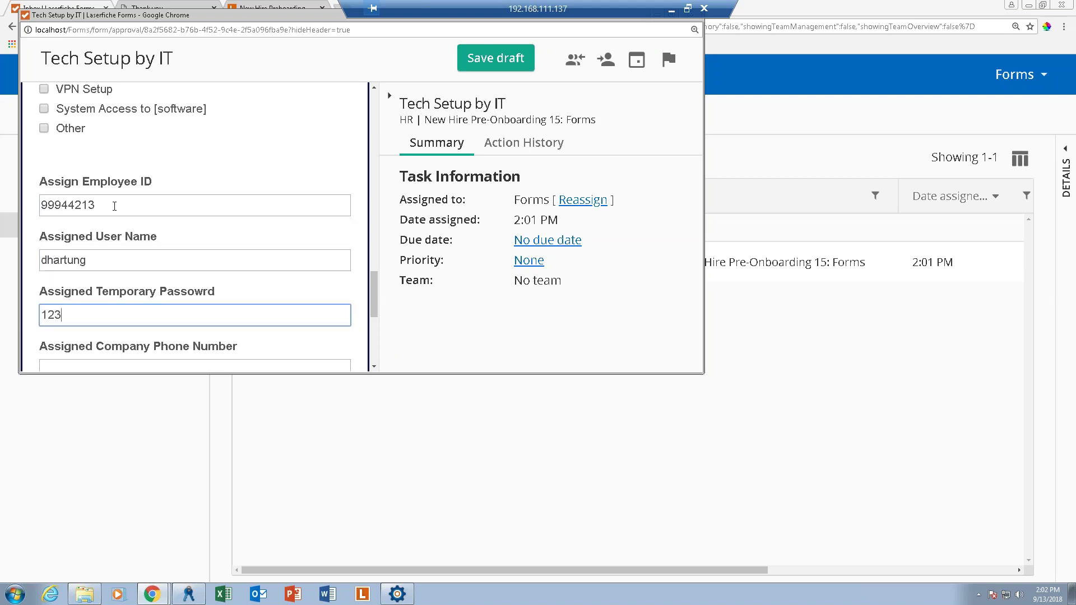
pyautogui.press('Tab')
pyautogui.write('651-714-')
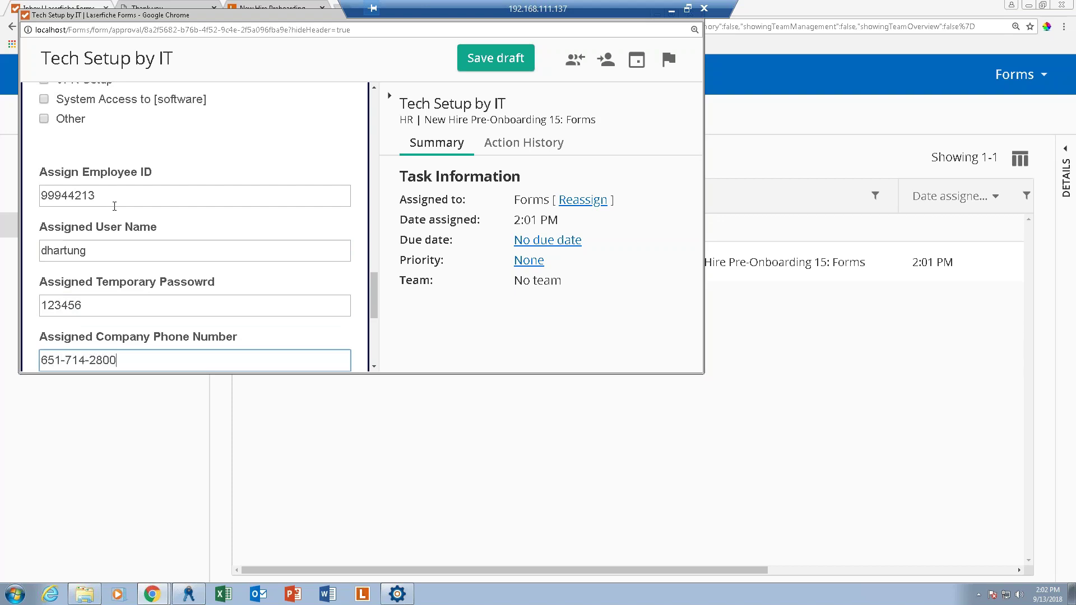
pyautogui.press('Tab')
pyautogui.click(202, 309)
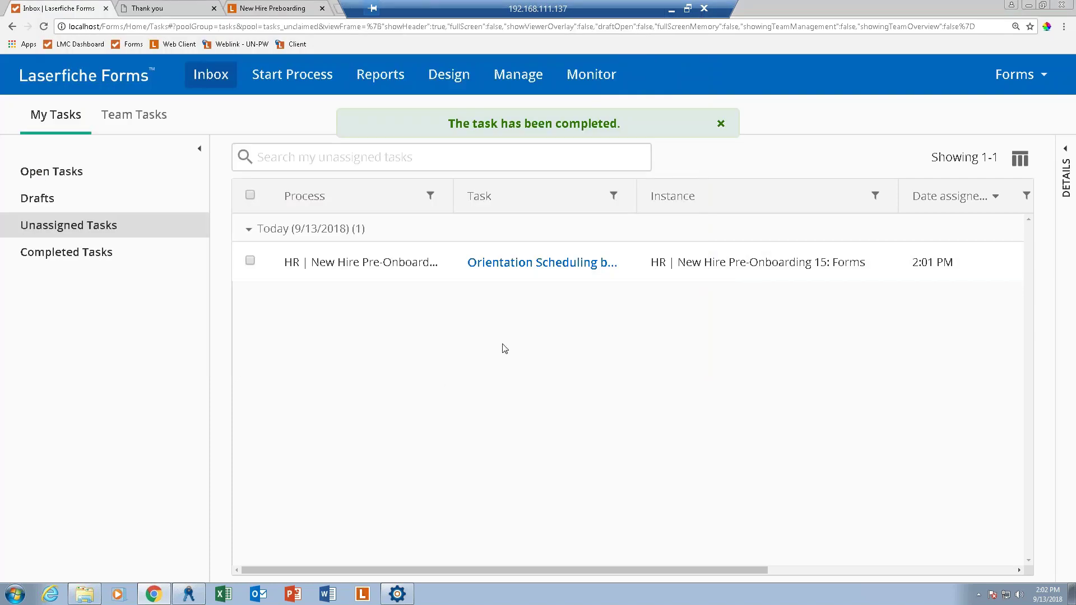
# Schedule the new hire for the November 1, 2018 orientation and submit the task.
pyautogui.click(538, 263)
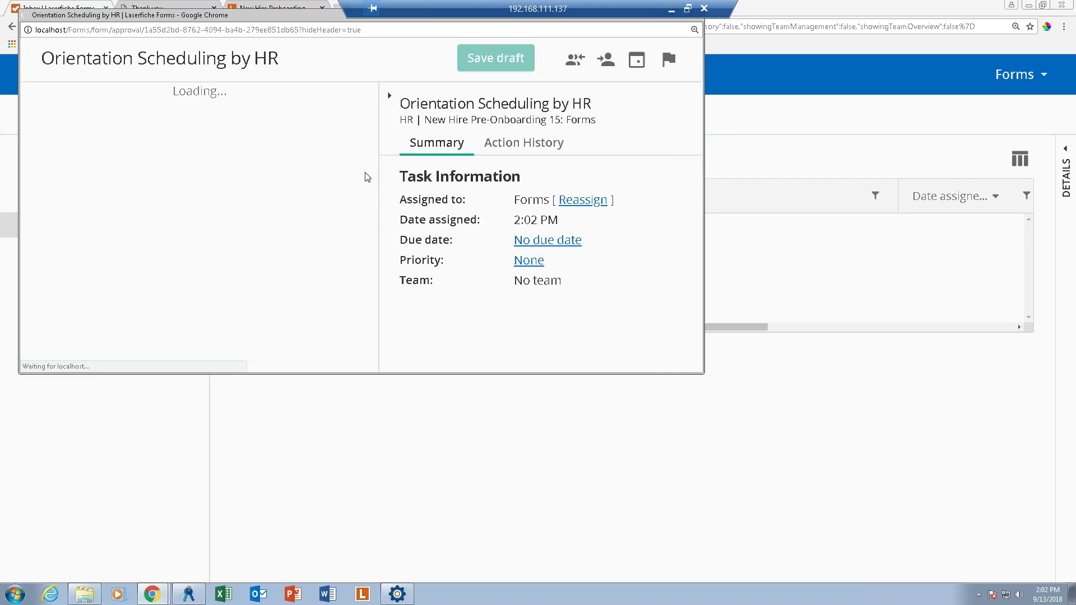
pyautogui.scroll(-10, 197, 310)
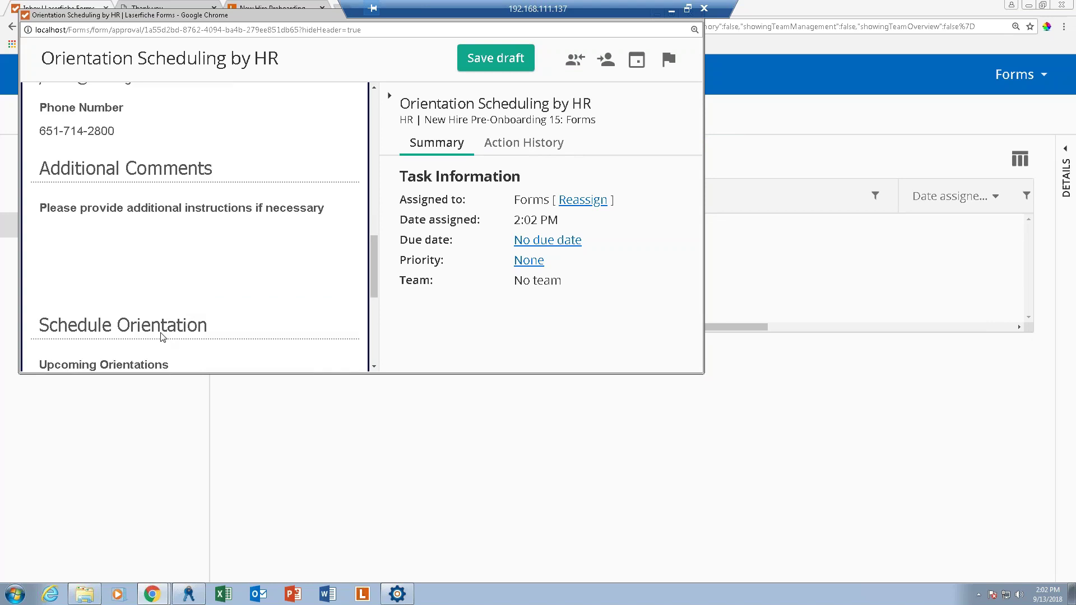
pyautogui.scroll(-4, 161, 336)
pyautogui.click(137, 173)
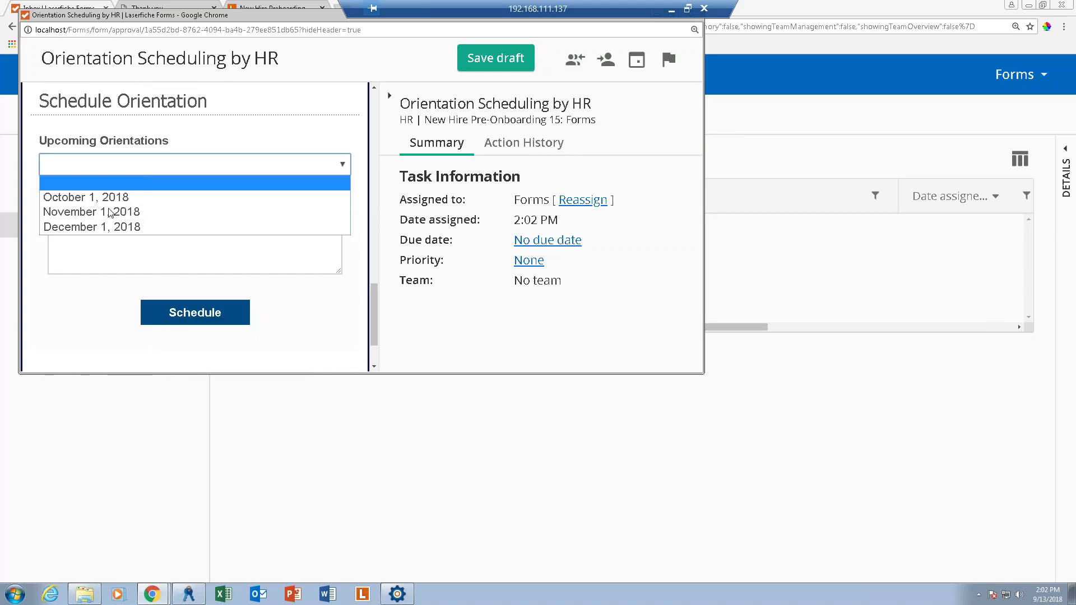
pyautogui.click(125, 213)
pyautogui.click(213, 314)
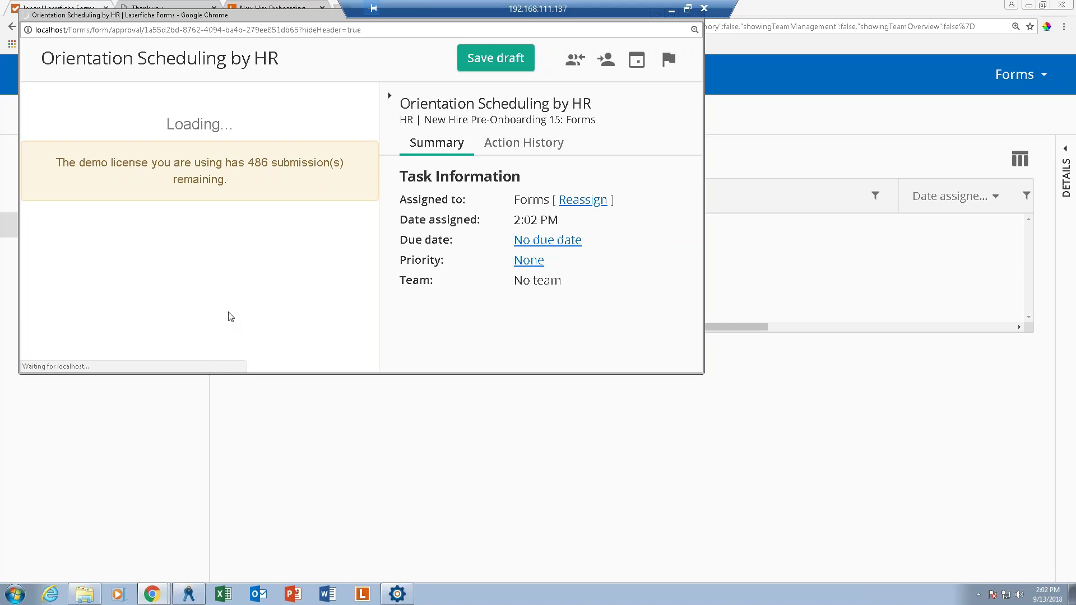
pyautogui.moveTo(262, 19); pyautogui.dragTo(332, 140)
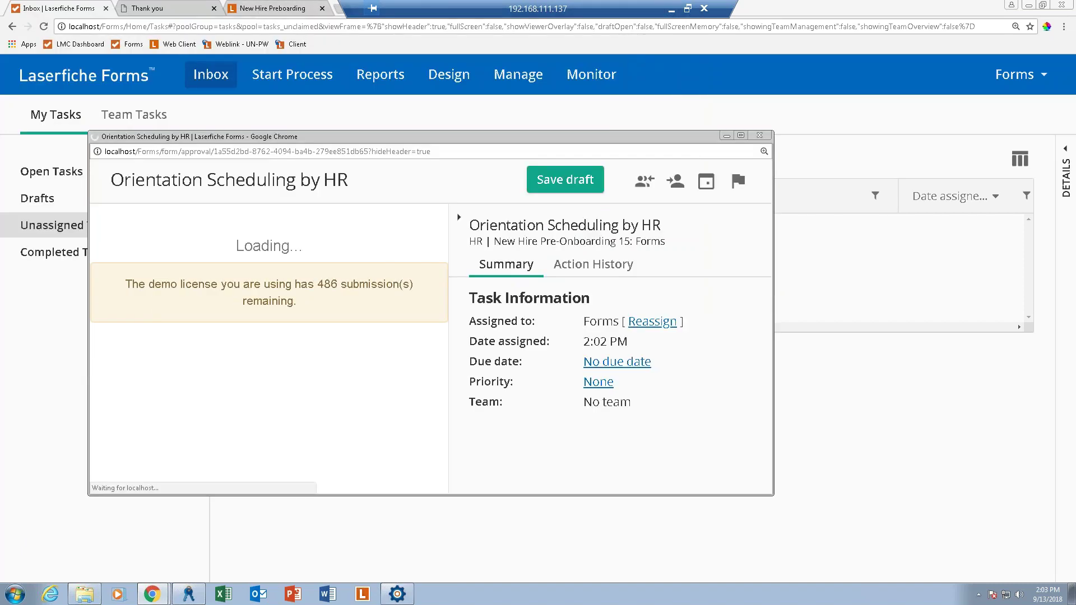
pyautogui.click(268, 8)
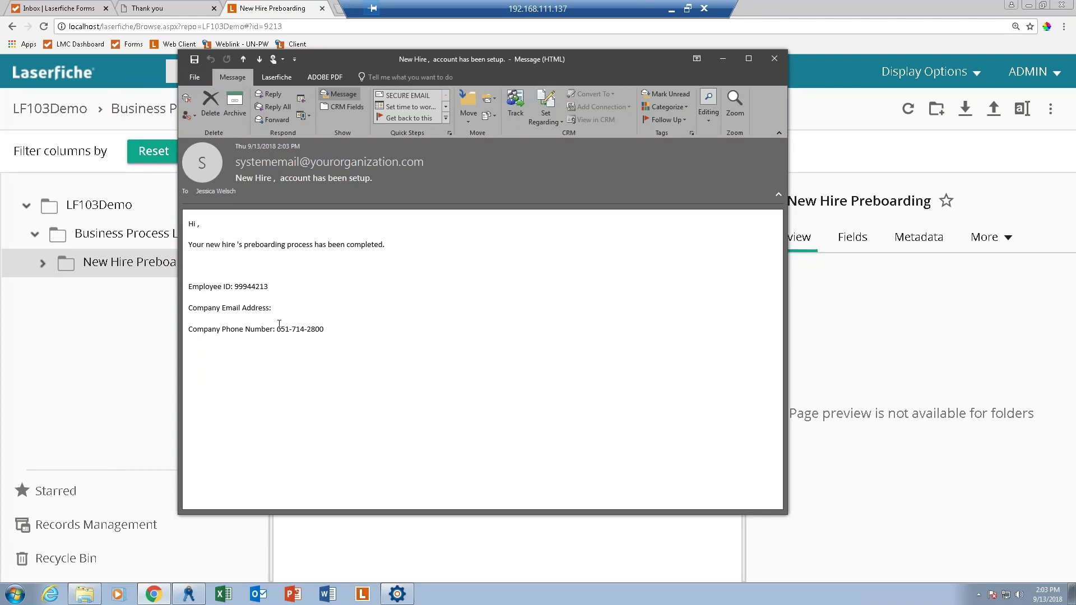
# Close the account-setup email and select the new hire's entry in New Hire Preboarding.
pyautogui.click(774, 59)
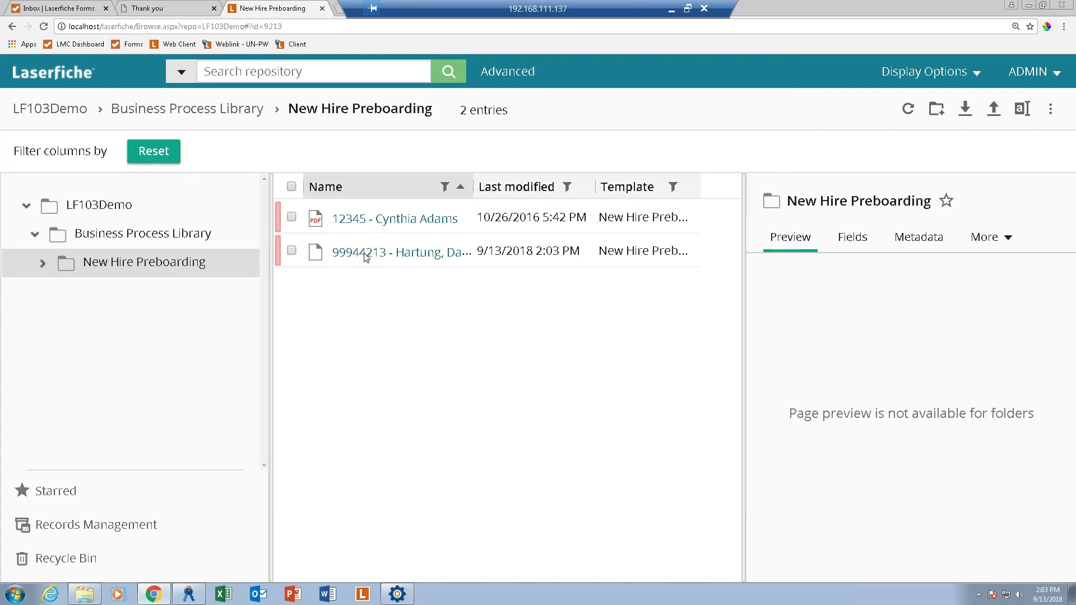
pyautogui.click(292, 250)
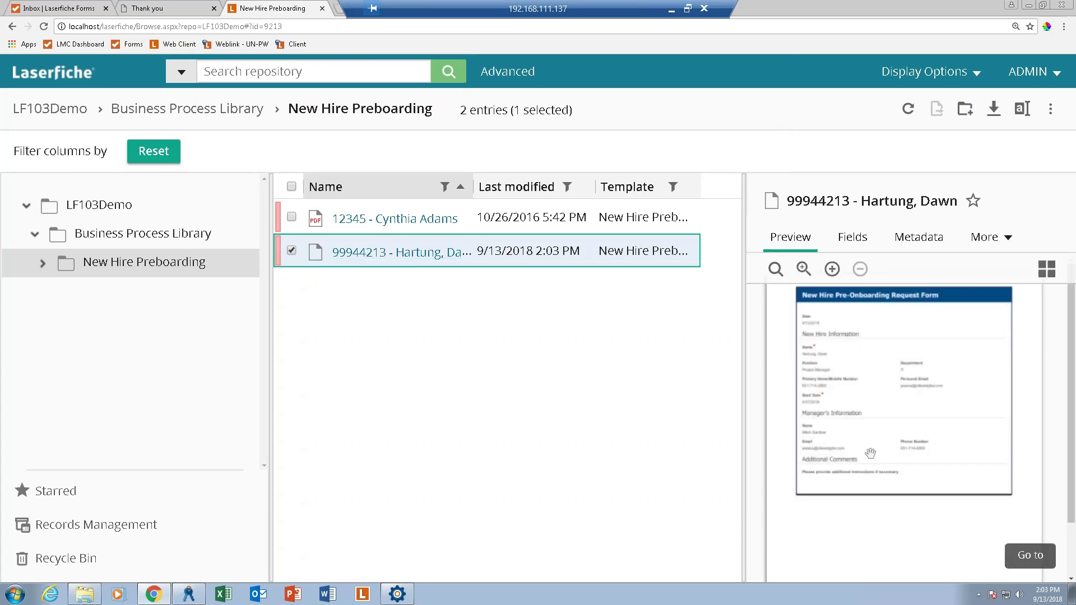
# Check the entry's Full Name in its Fields, then return to Forms and open Manage.
pyautogui.click(853, 238)
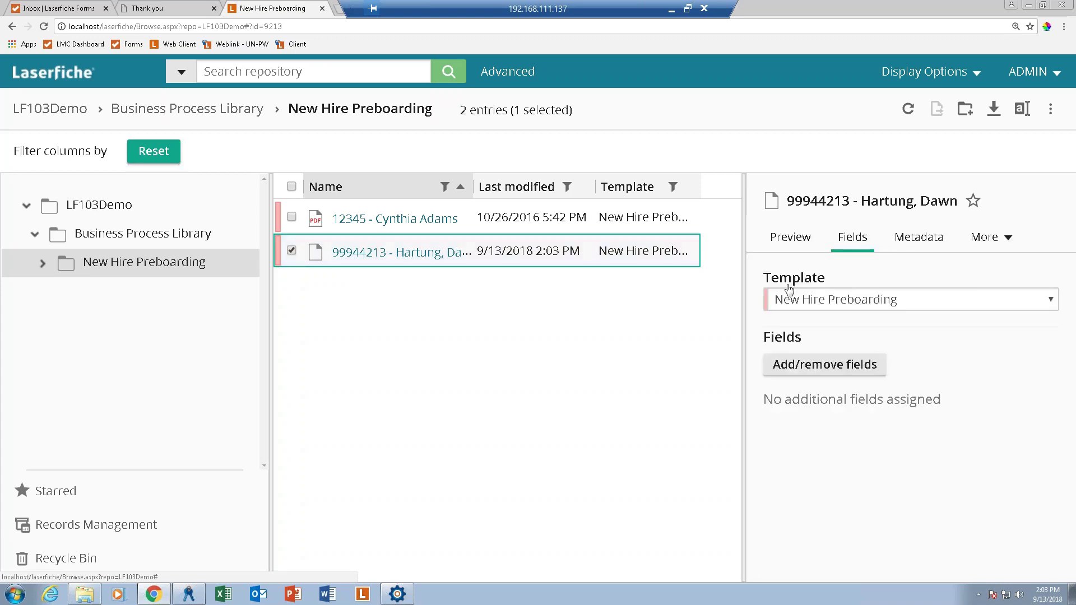
pyautogui.click(846, 359)
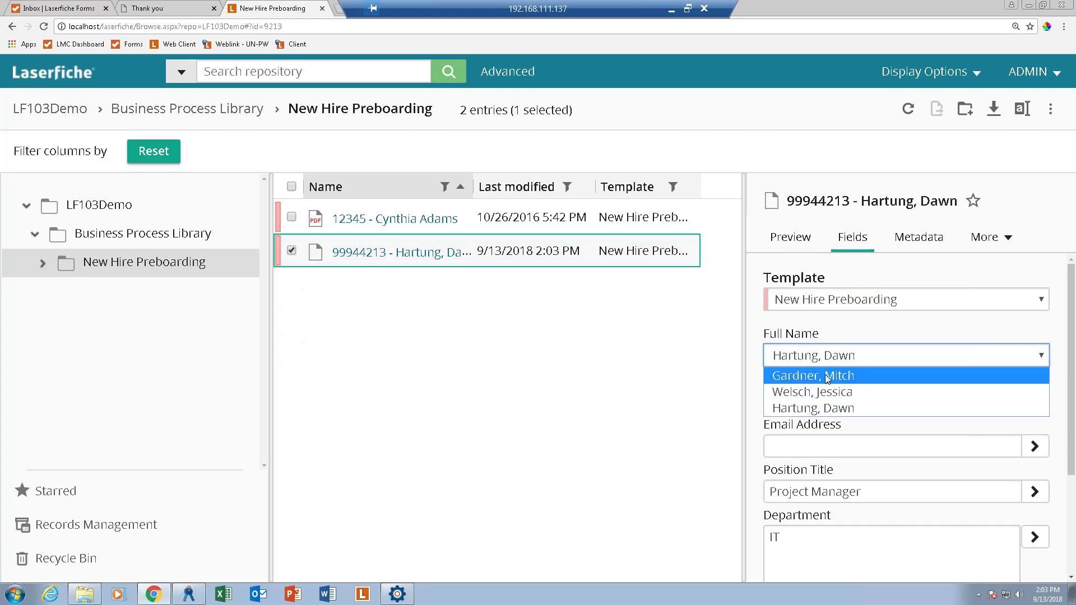
pyautogui.click(812, 409)
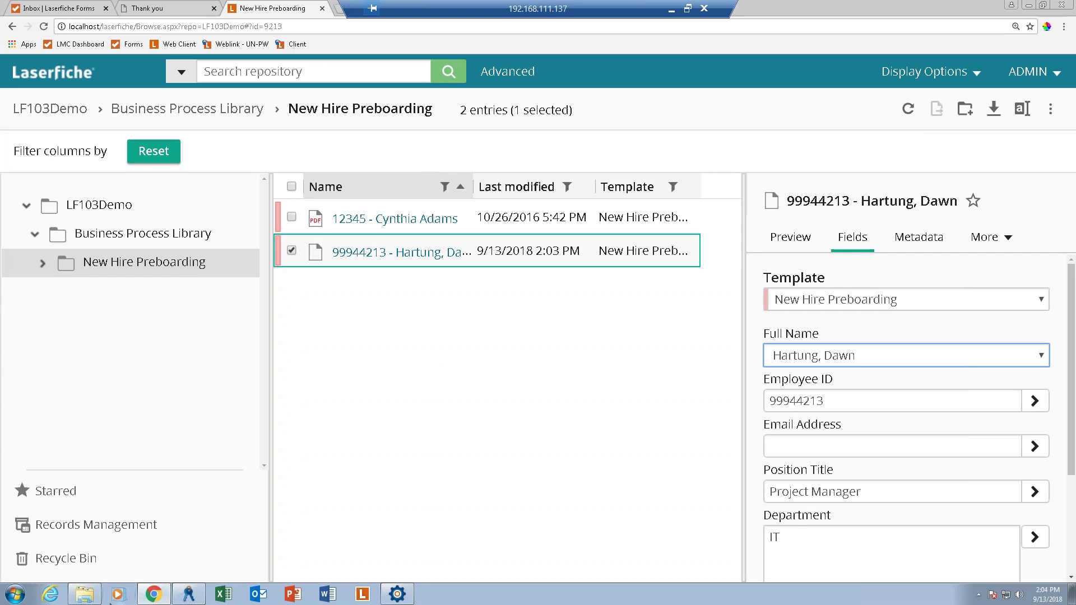
pyautogui.click(61, 7)
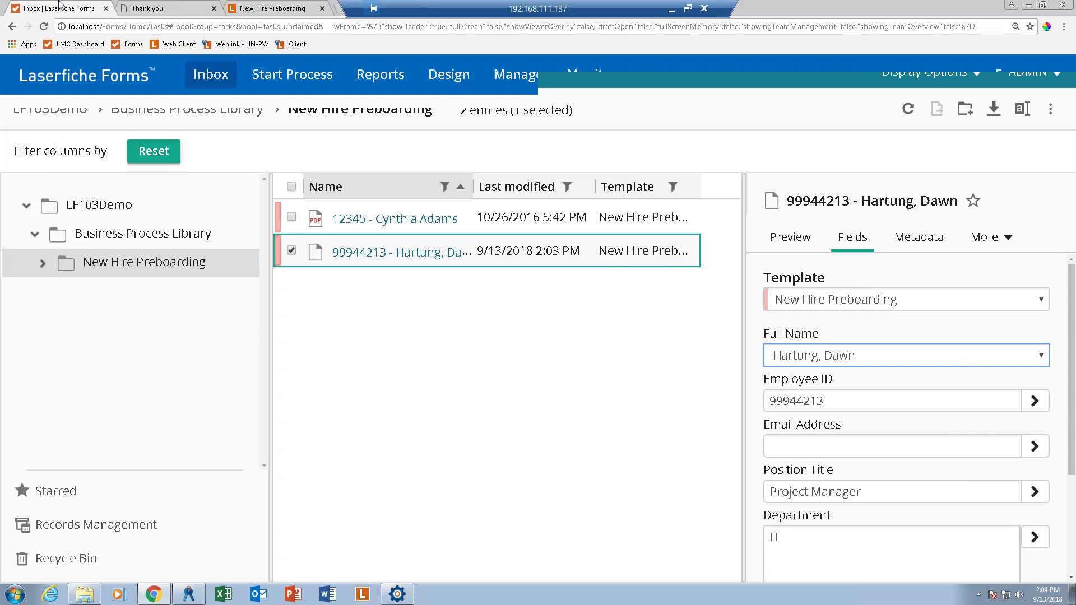
pyautogui.click(533, 77)
# Open Monitor, then present the Prezi full screen and advance to the Resources slide.
pyautogui.click(588, 78)
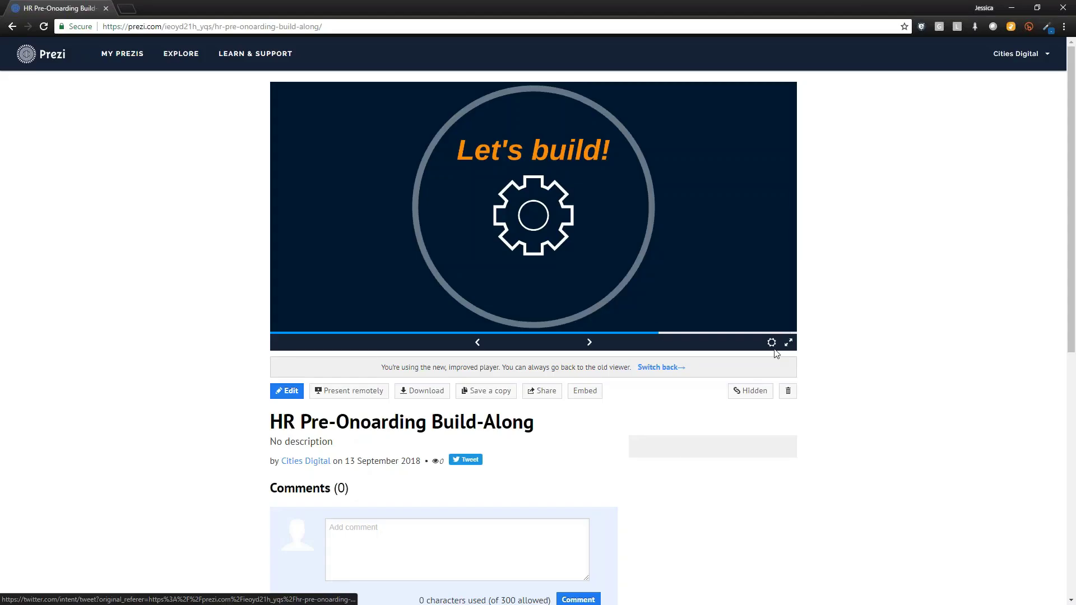
pyautogui.click(789, 343)
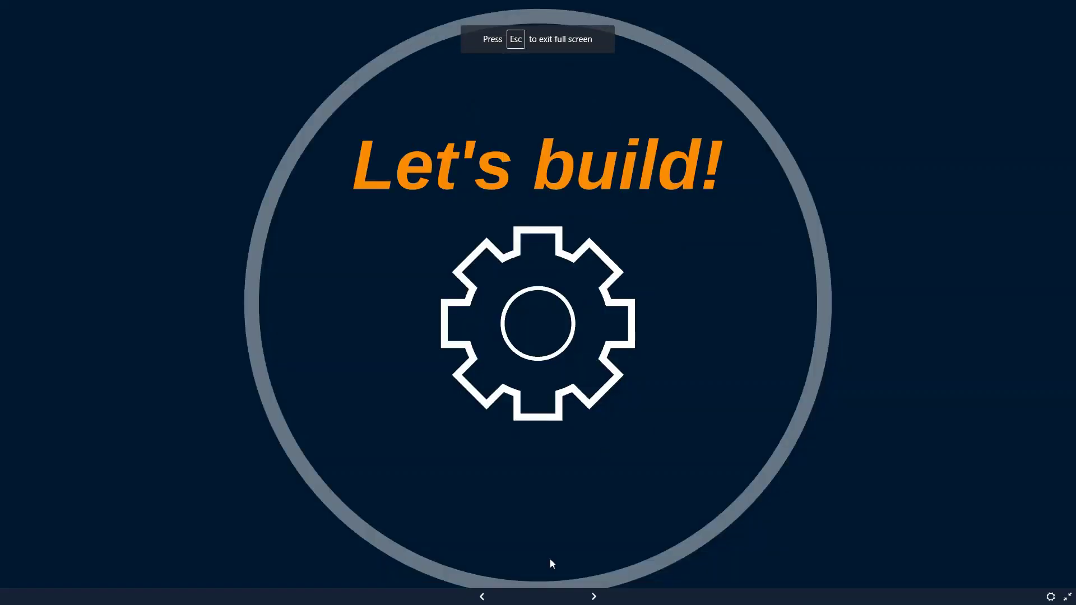
pyautogui.click(594, 597)
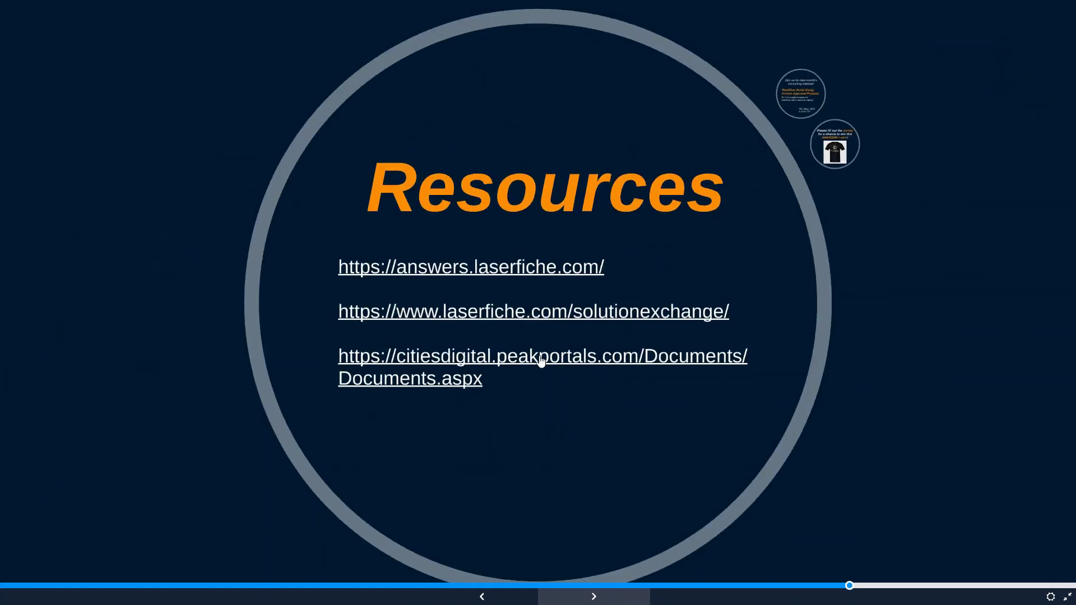